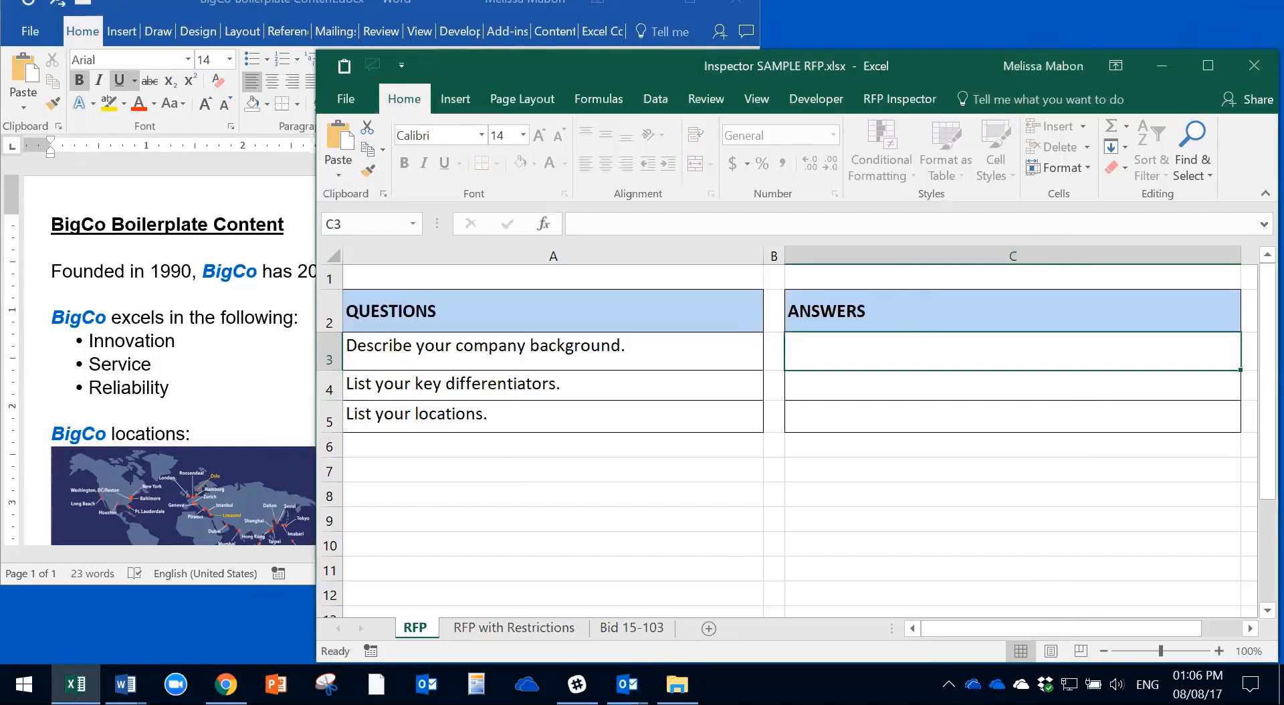
# Try to edit the question text in cells A3 and A4 of the RFP sheet.
pyautogui.click(450, 355)
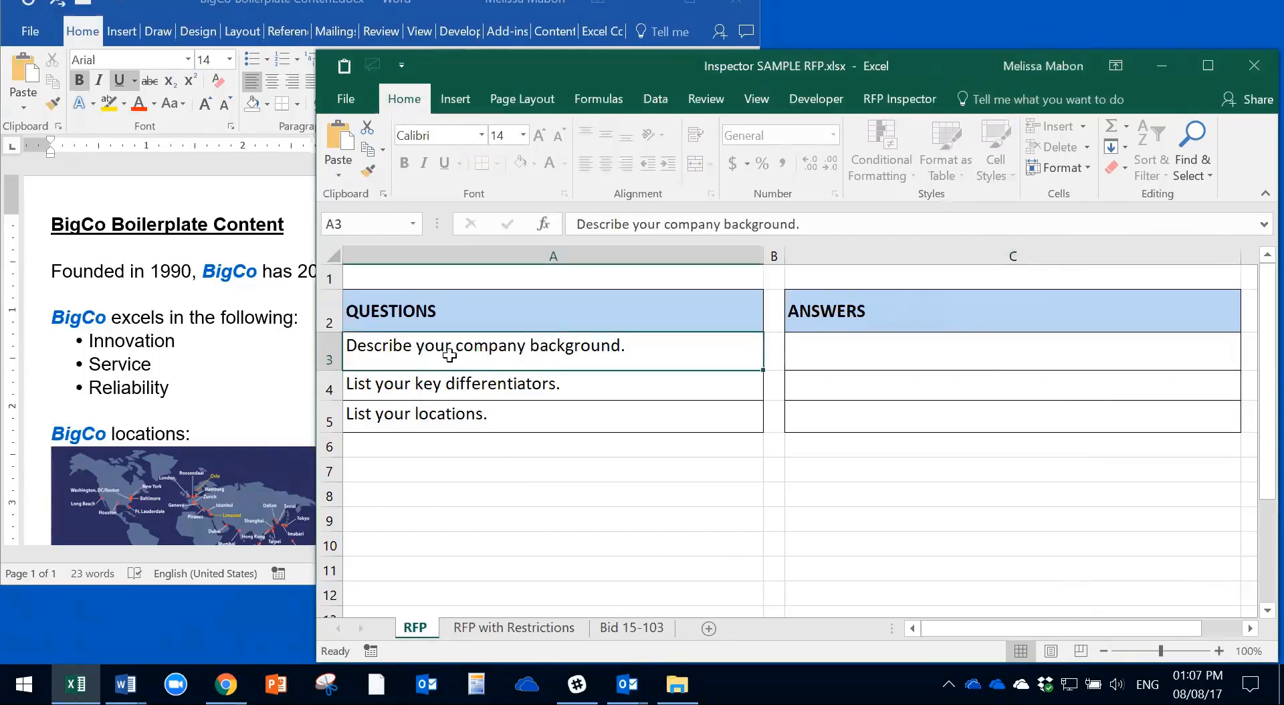
pyautogui.doubleClick(450, 356)
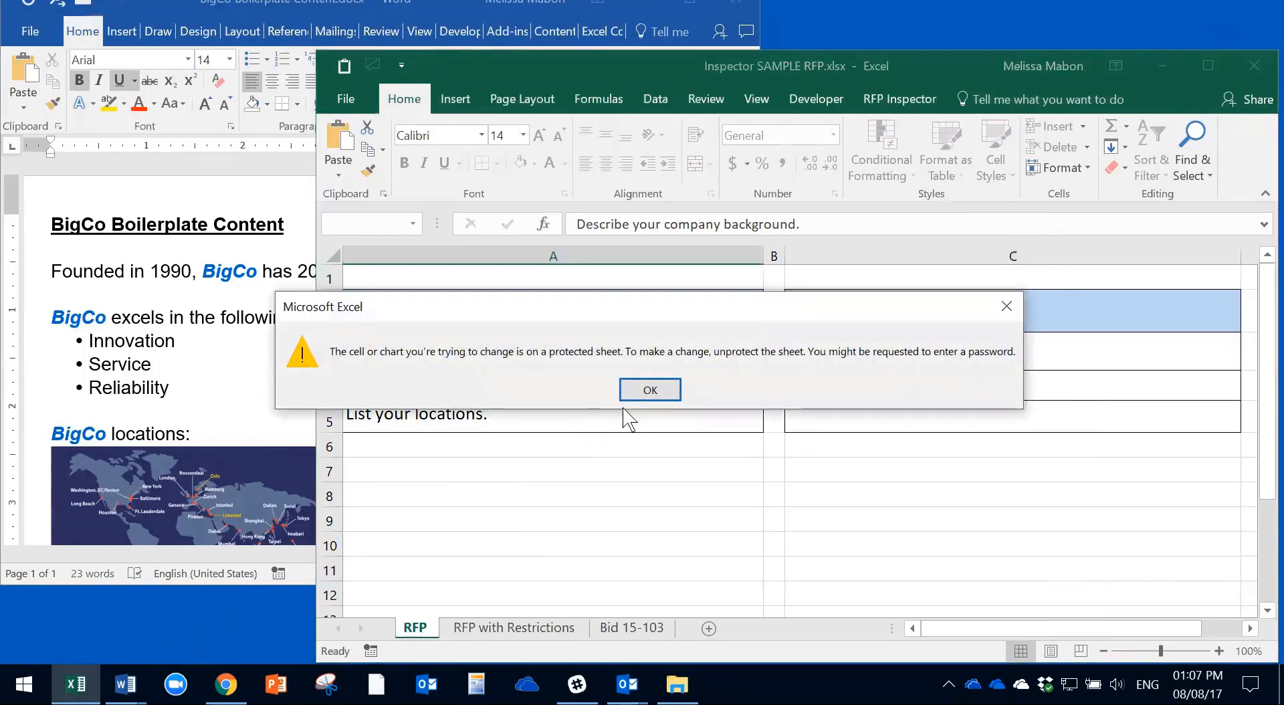
pyautogui.click(654, 393)
pyautogui.click(599, 385)
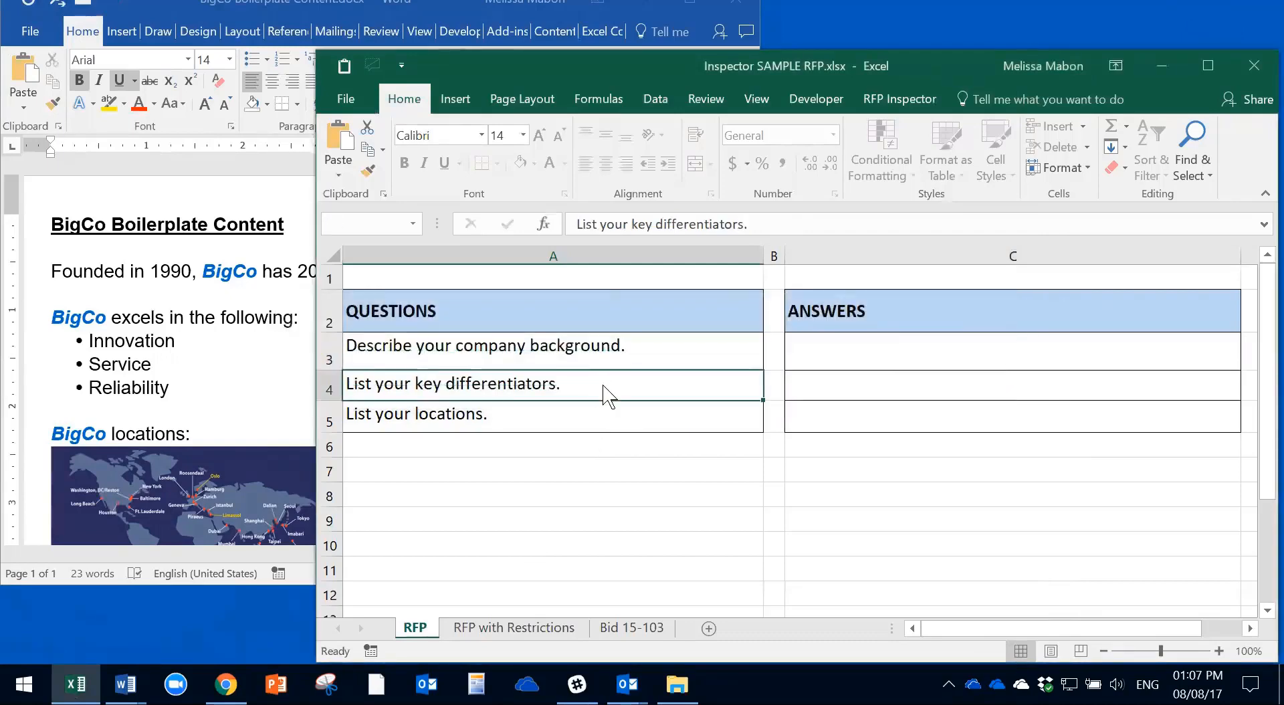
pyautogui.doubleClick(602, 394)
pyautogui.click(653, 391)
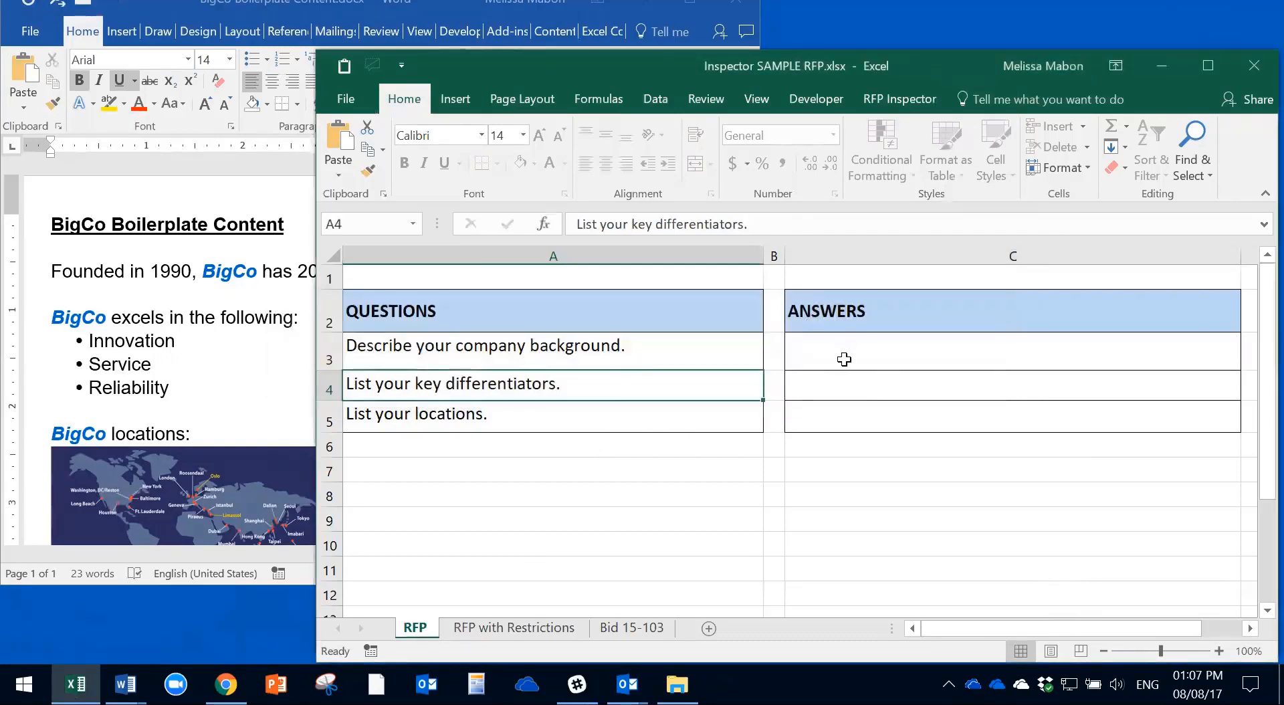
# Test that answer cell C3 accepts typing by entering "dddd", and clear the text again.
pyautogui.click(843, 359)
pyautogui.write('dddd')
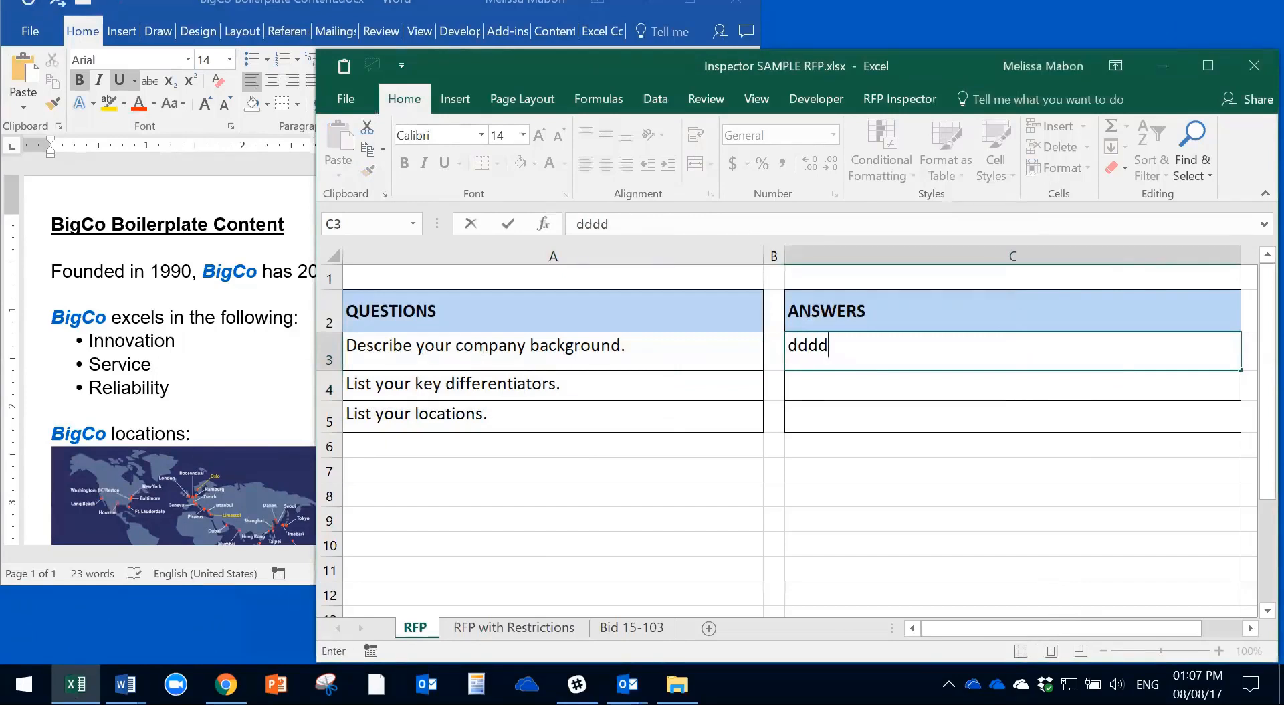
pyautogui.press('BackSpace')
pyautogui.press('BackSpace')
pyautogui.press('BackSpace')
pyautogui.press('BackSpace')
pyautogui.click(887, 462)
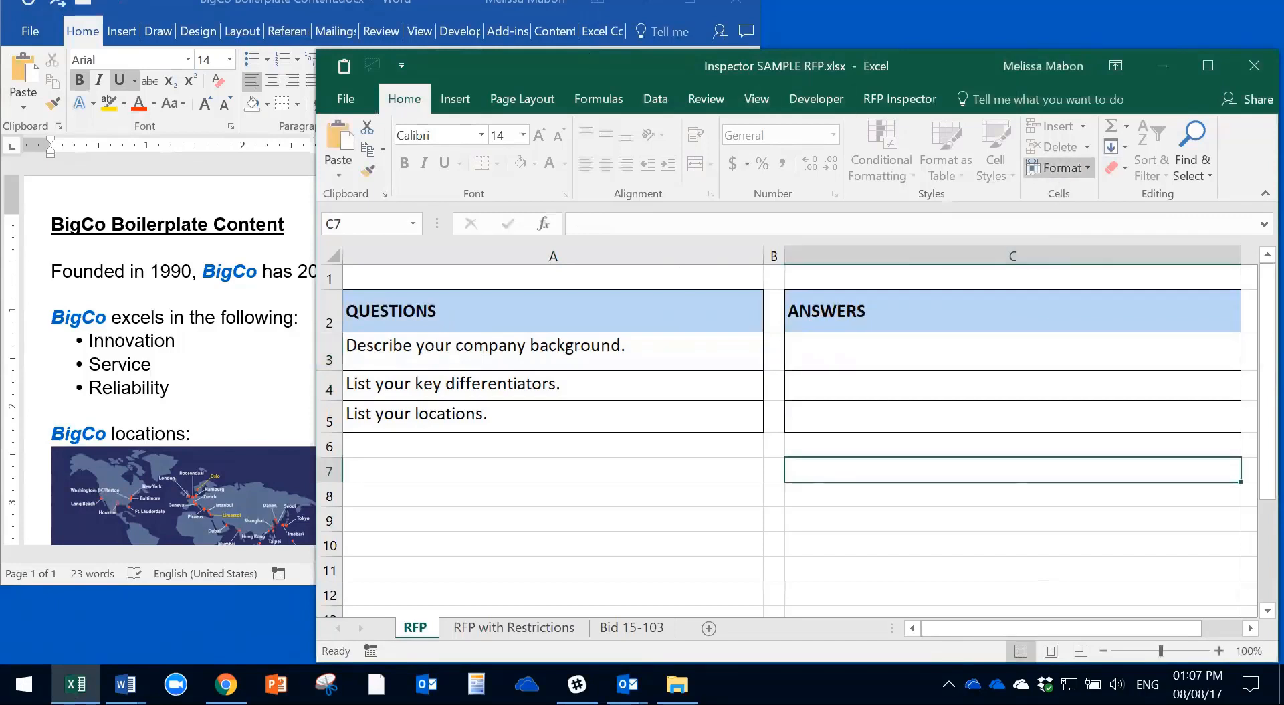
# Unprotect the RFP sheet and check which formatting and protection options it offers.
pyautogui.click(1060, 168)
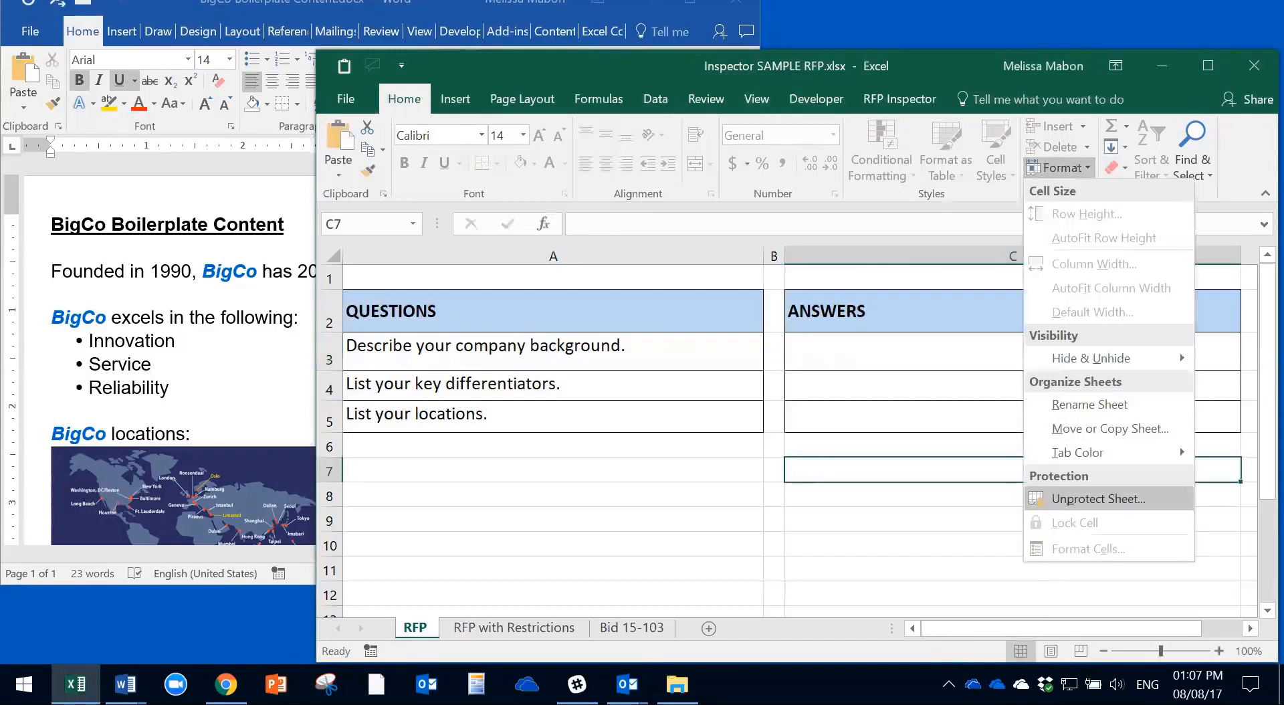
pyautogui.click(1070, 498)
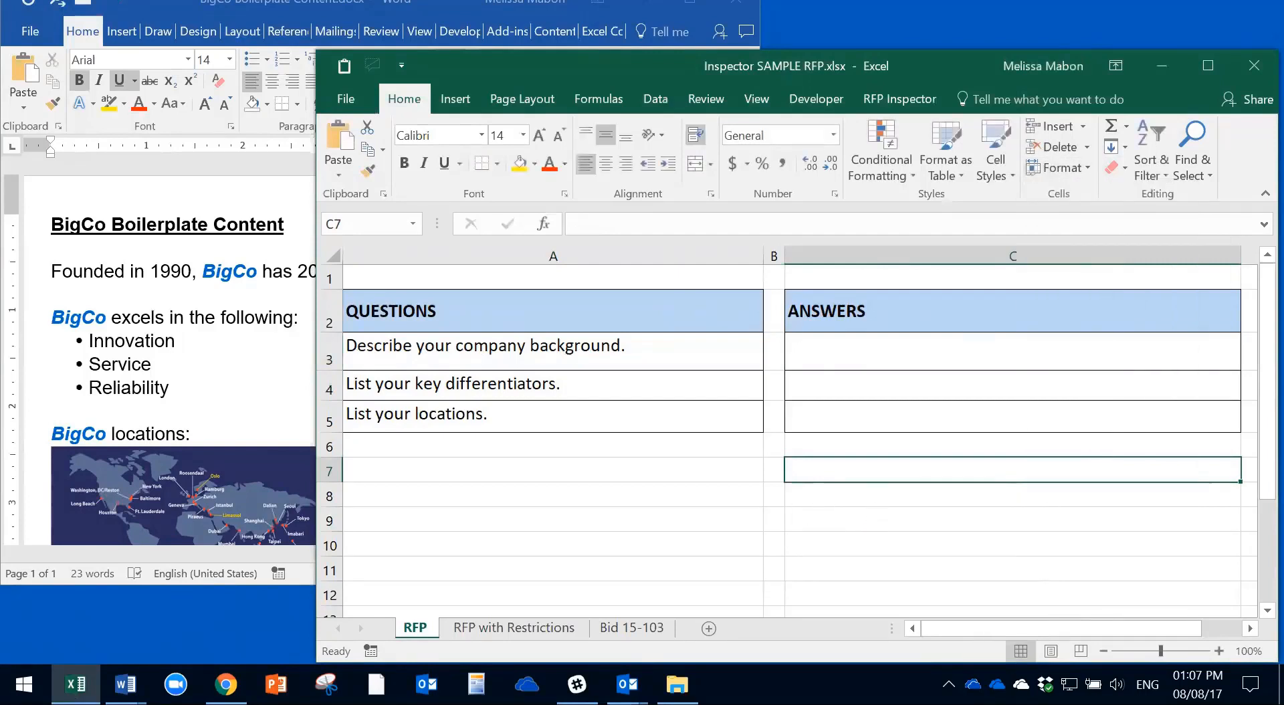
pyautogui.click(1060, 167)
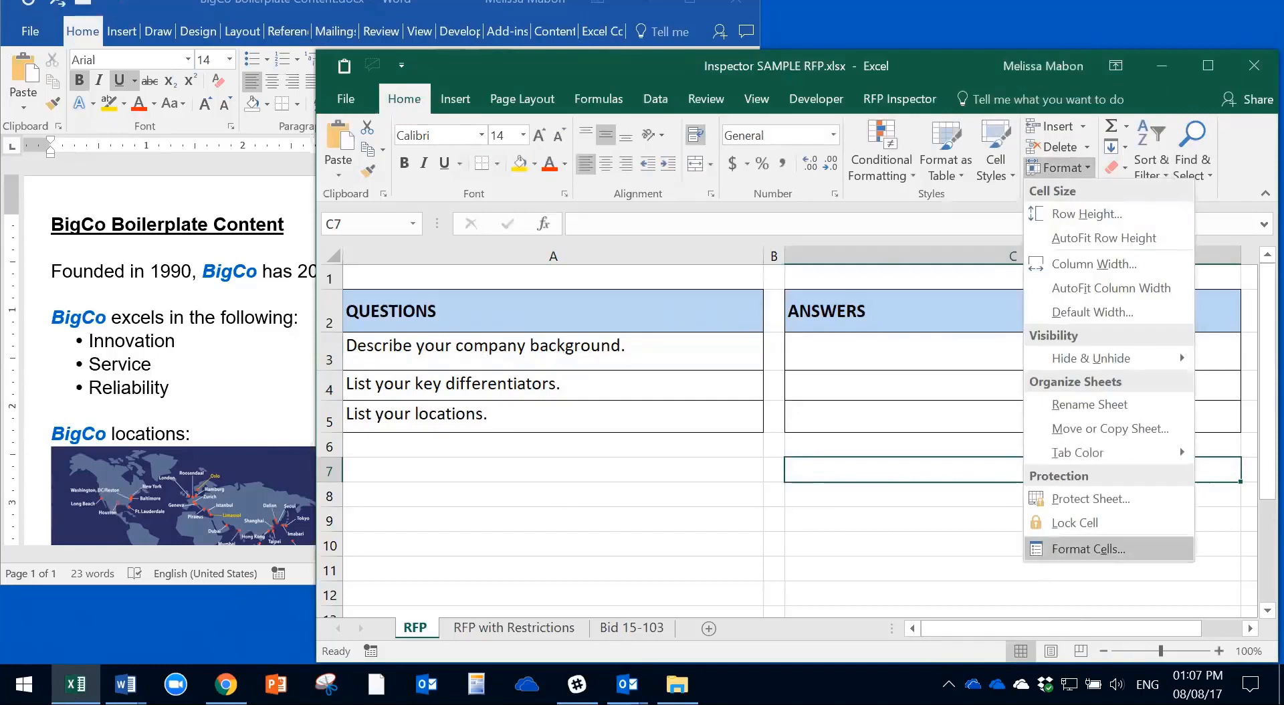
pyautogui.click(940, 67)
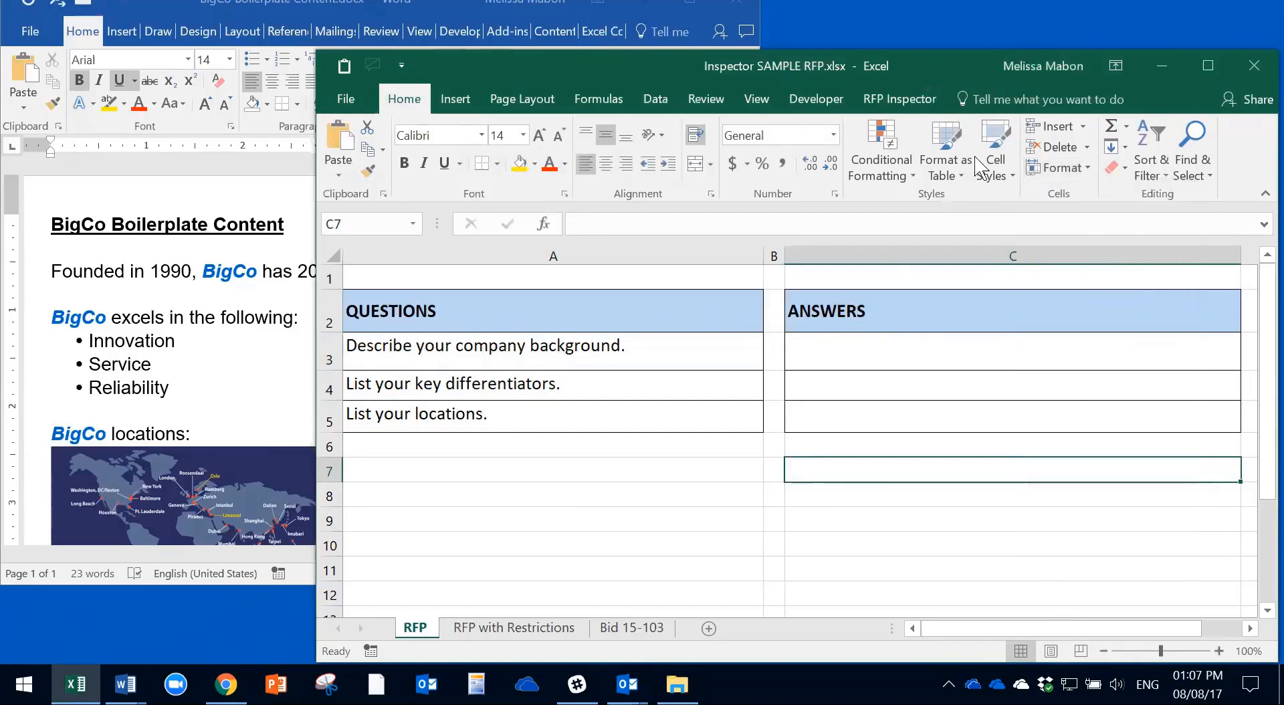
# Check the Lock Cell status of question cell A3 and answer cell C3.
pyautogui.click(638, 359)
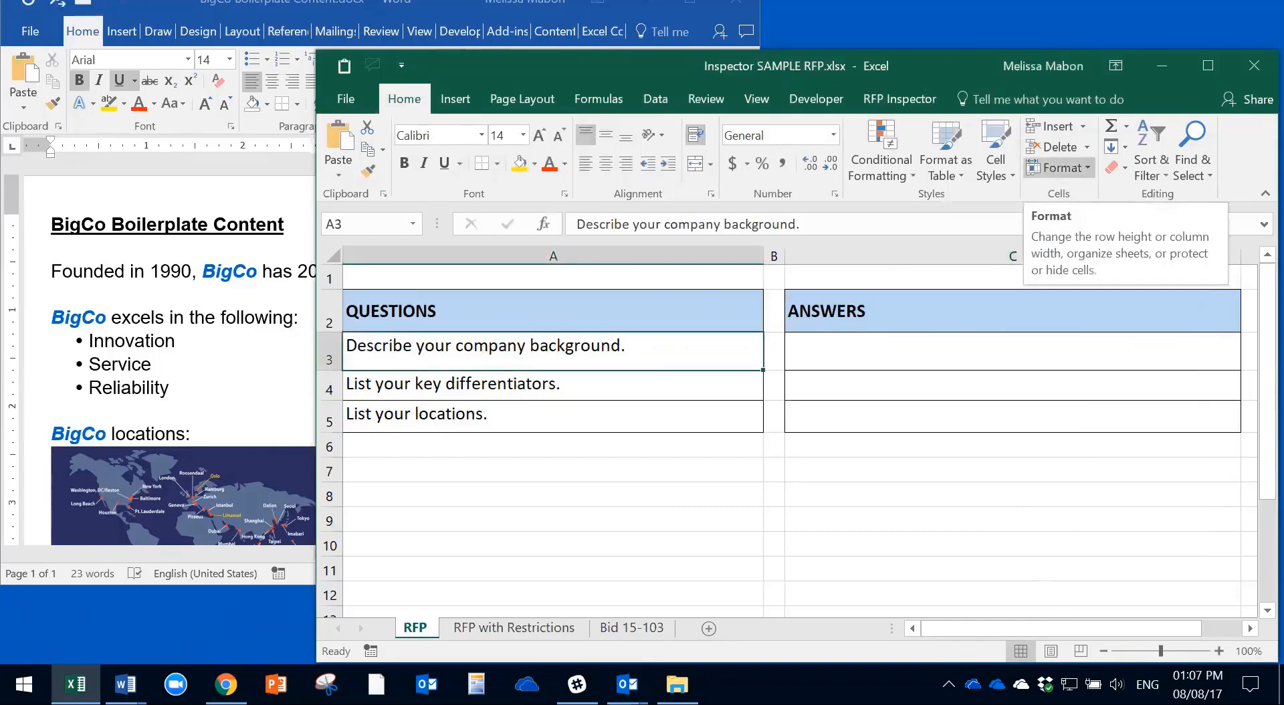
pyautogui.click(1059, 167)
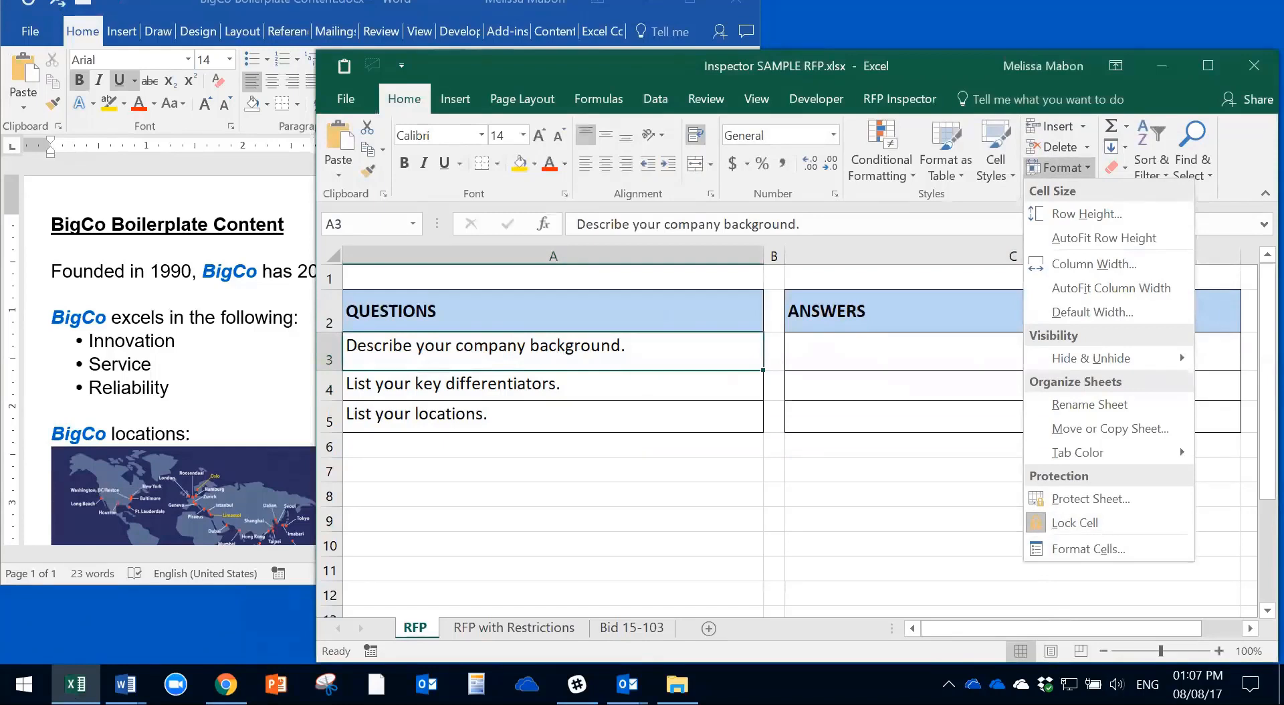
pyautogui.click(871, 356)
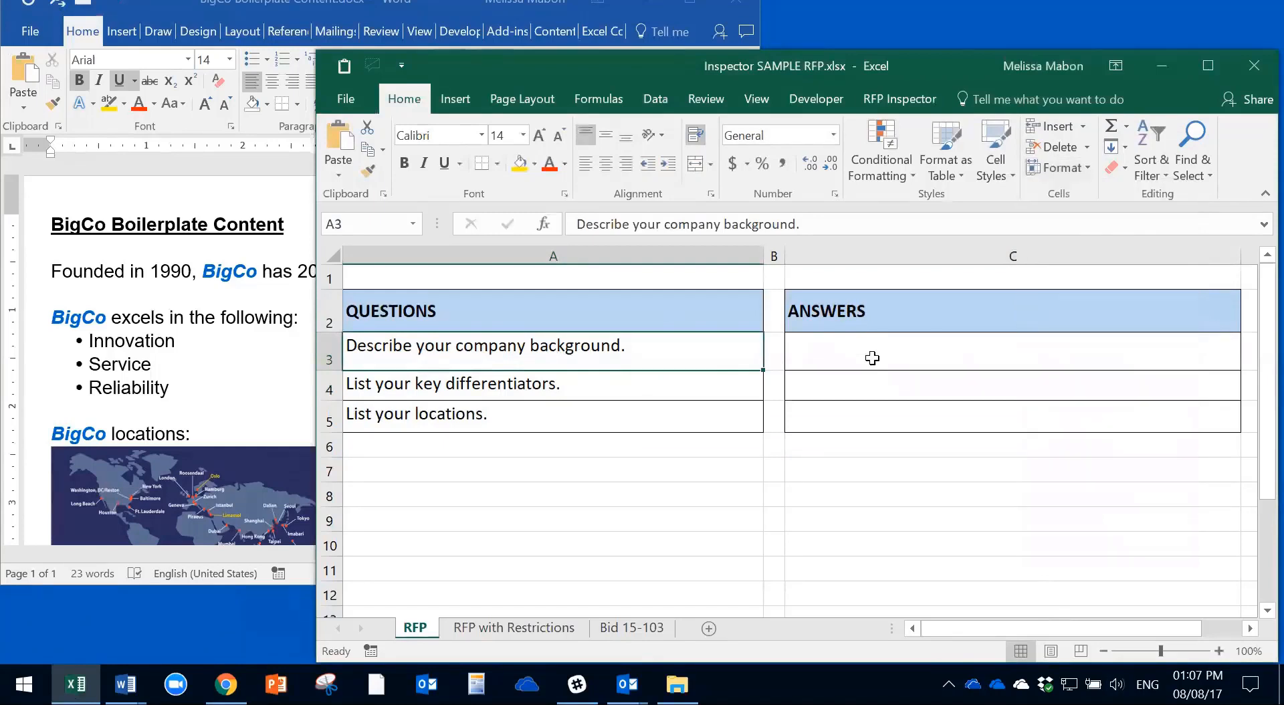
pyautogui.click(862, 353)
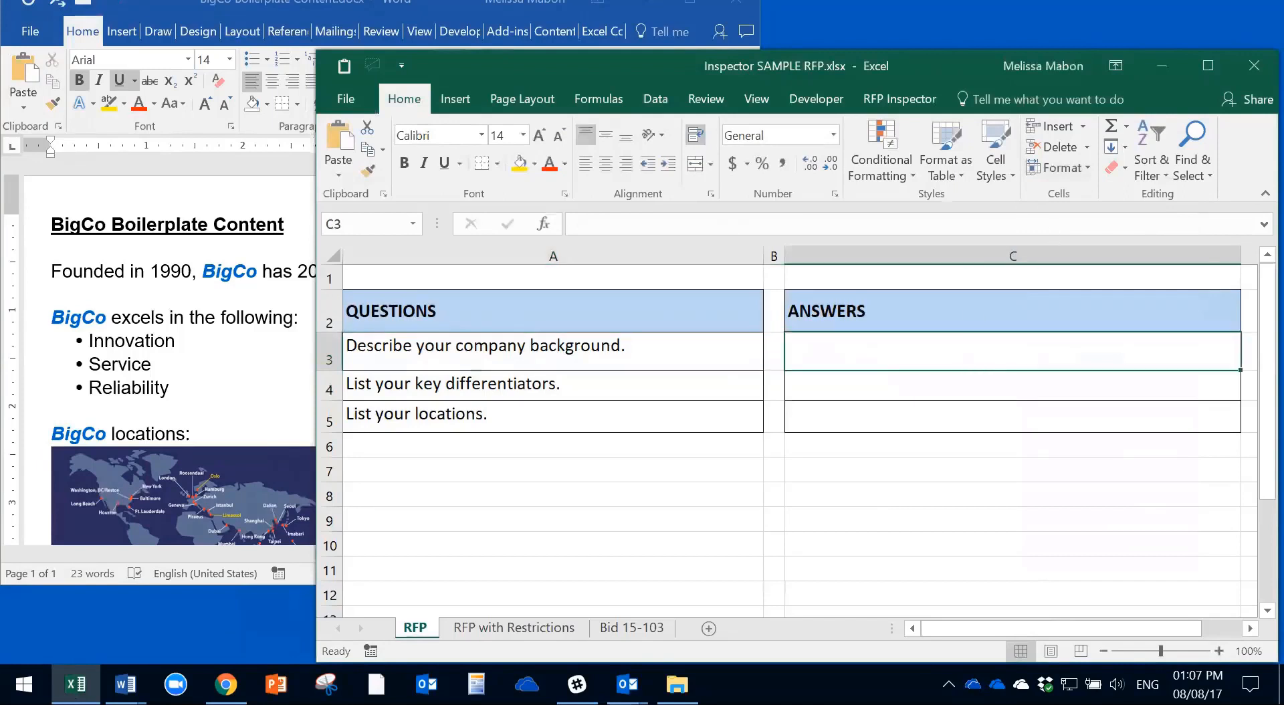
pyautogui.click(1058, 167)
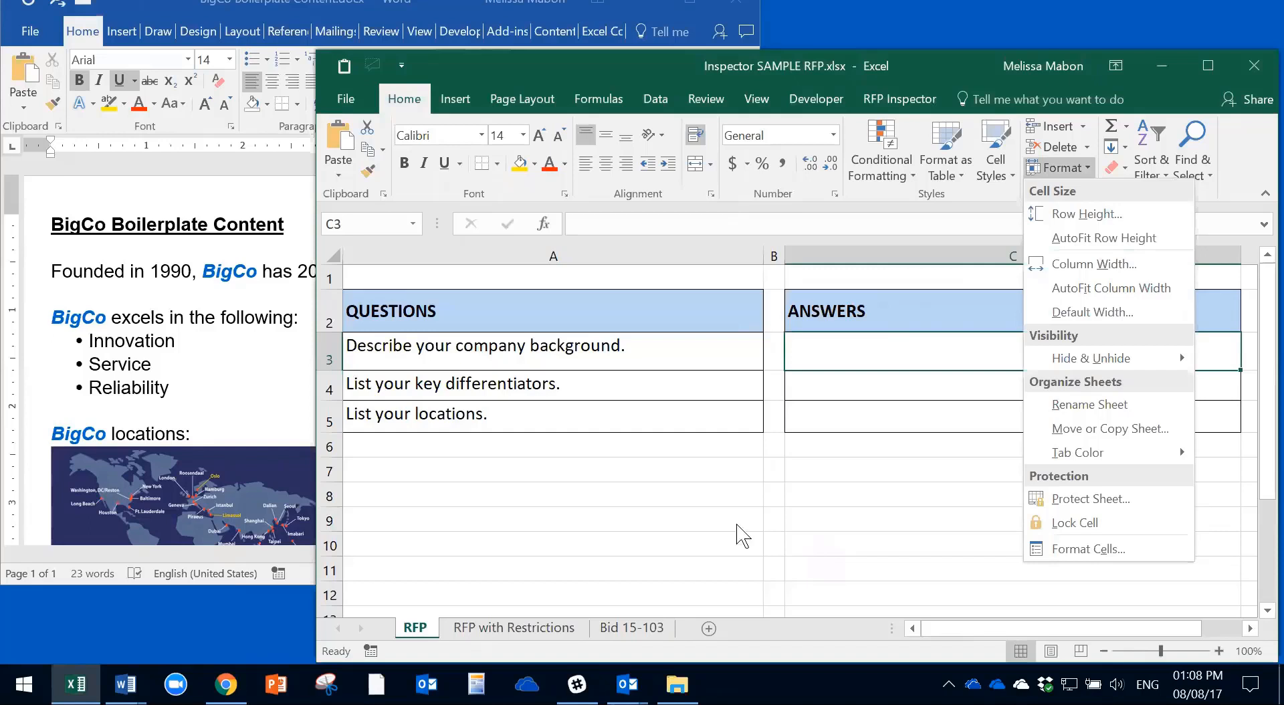
pyautogui.click(876, 344)
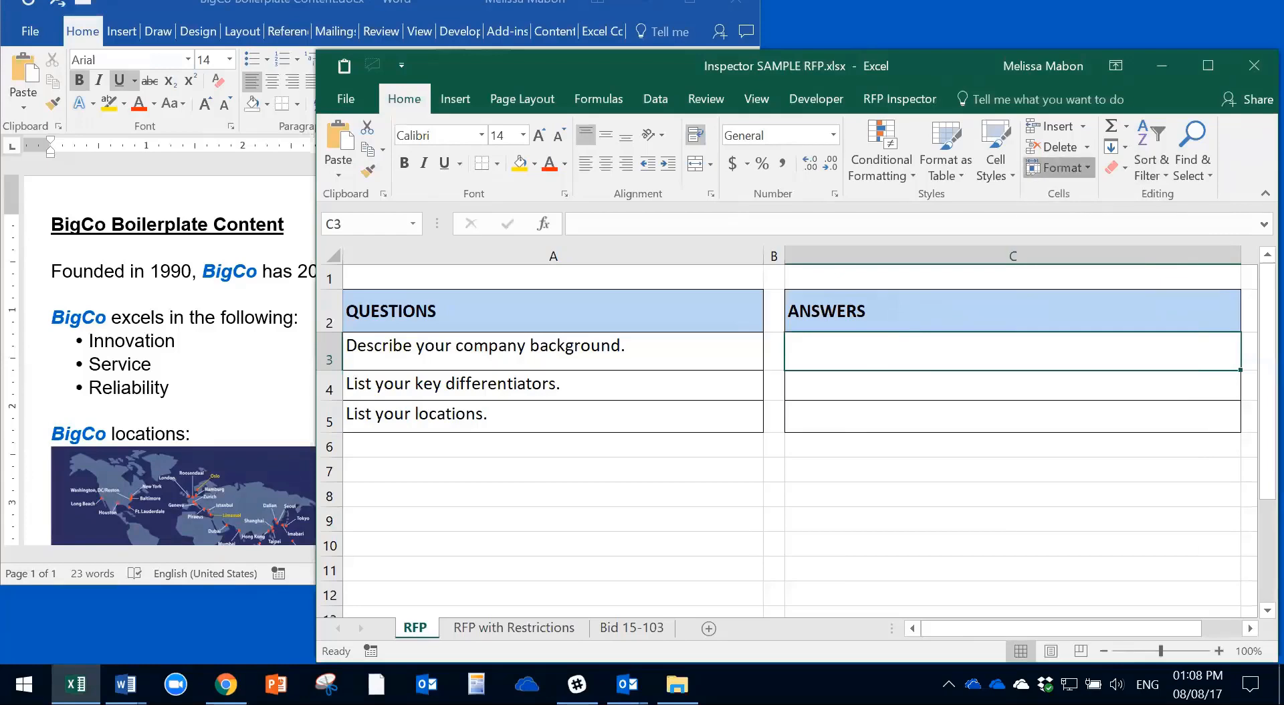
# Protect the RFP sheet without a password, allowing selection of locked and unlocked cells plus editing of objects and scenarios.
pyautogui.click(1060, 168)
pyautogui.click(1092, 499)
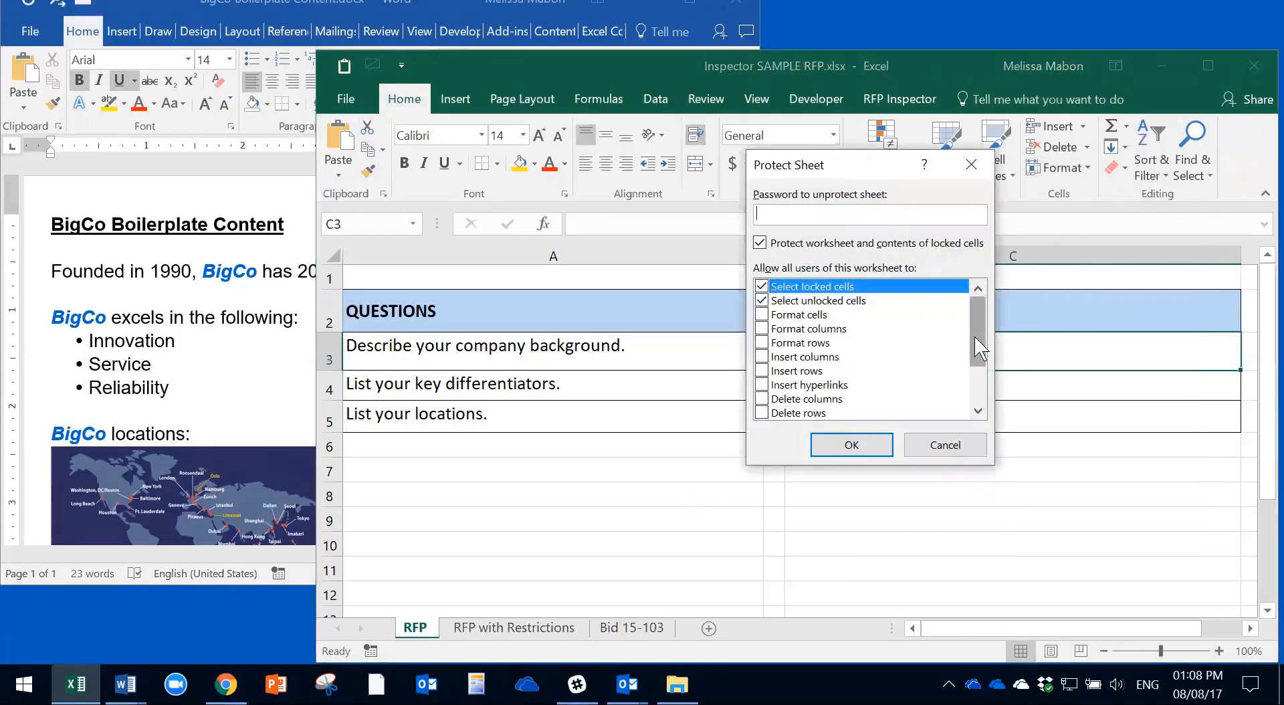
pyautogui.moveTo(978, 345); pyautogui.dragTo(979, 310)
pyautogui.moveTo(982, 322); pyautogui.dragTo(980, 358)
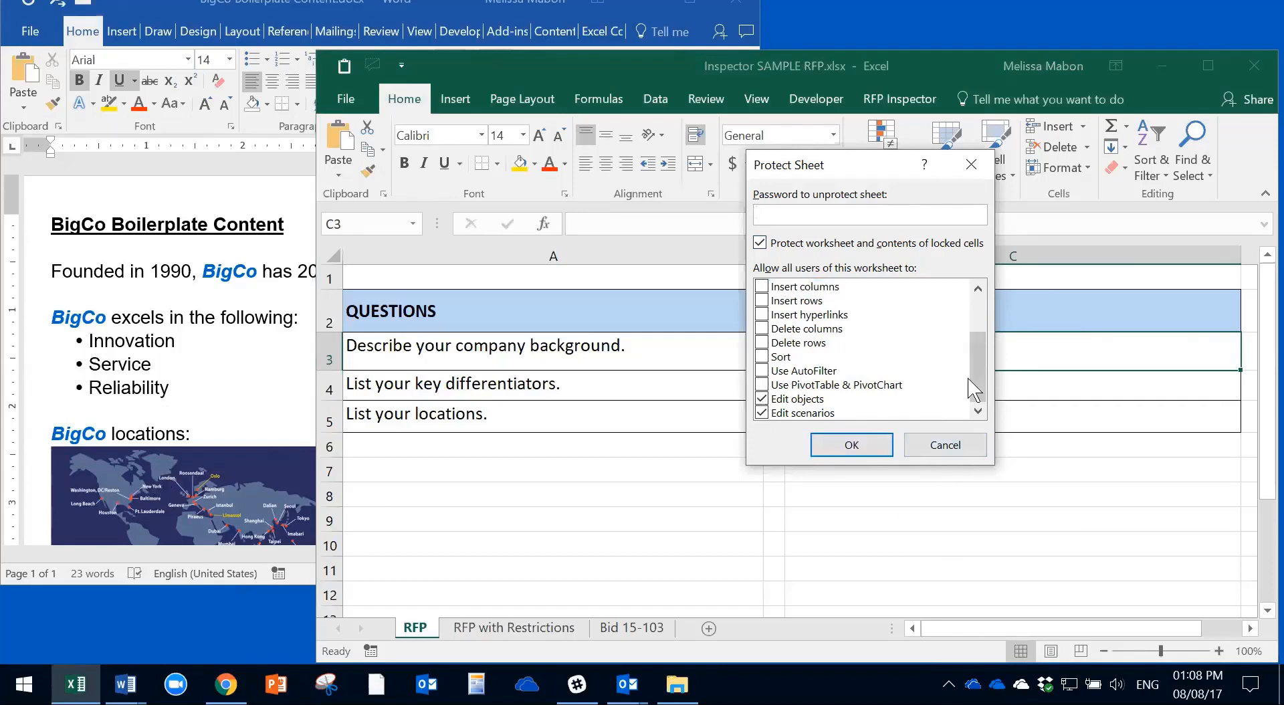
pyautogui.moveTo(977, 395); pyautogui.dragTo(986, 311)
pyautogui.click(851, 444)
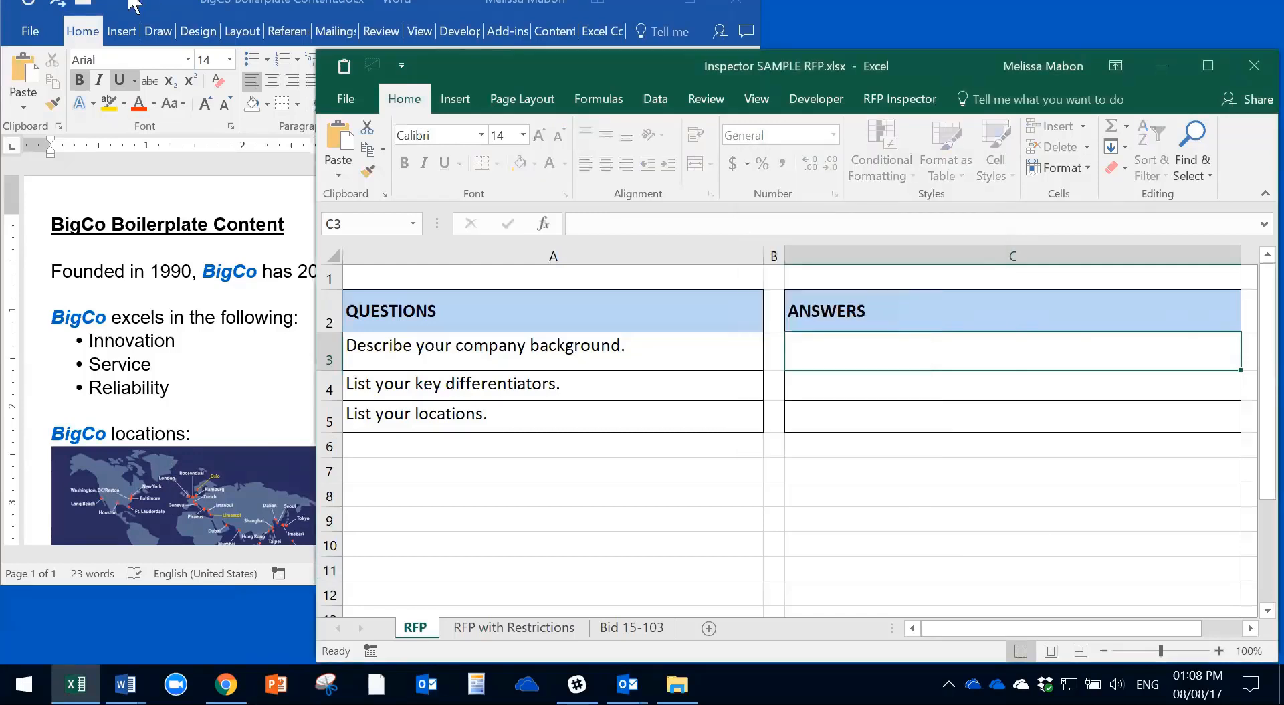
# Copy the sentence "Founded in 1990, BigCo has 2000 employees." from the Word boilerplate document into answer cell C3 in Excel.
pyautogui.click(175, 7)
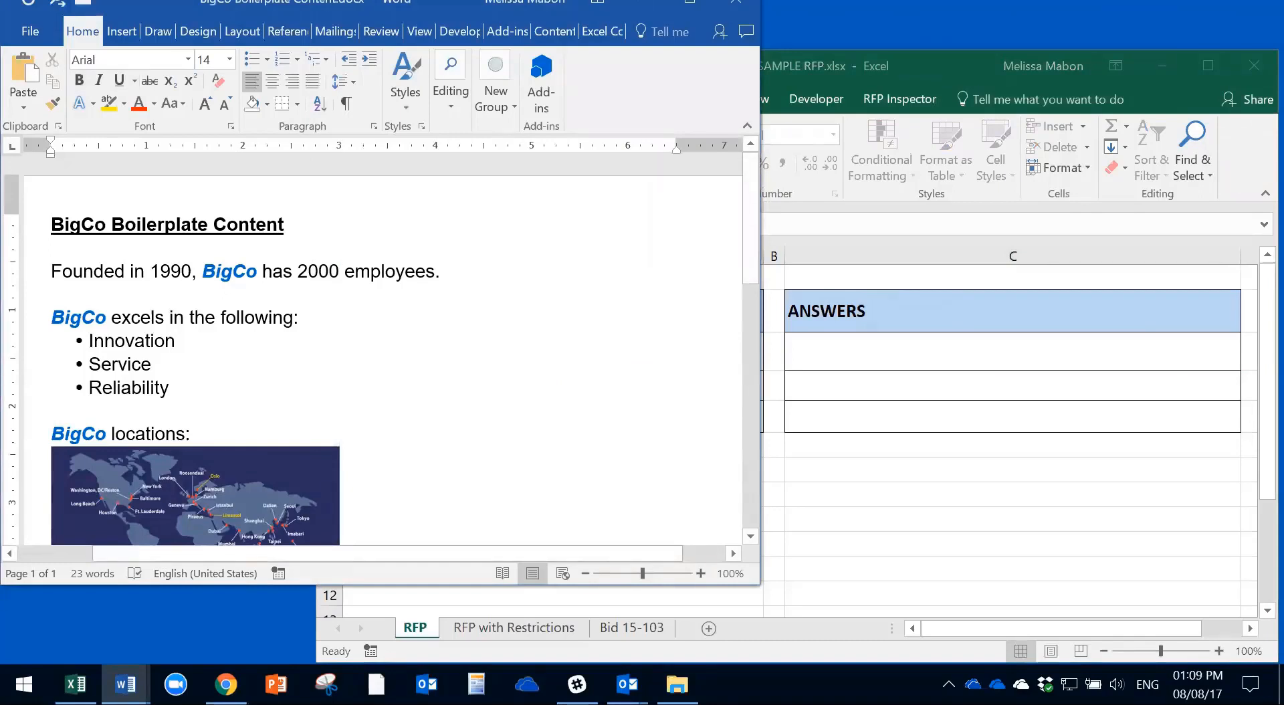
pyautogui.moveTo(51, 270); pyautogui.dragTo(450, 276)
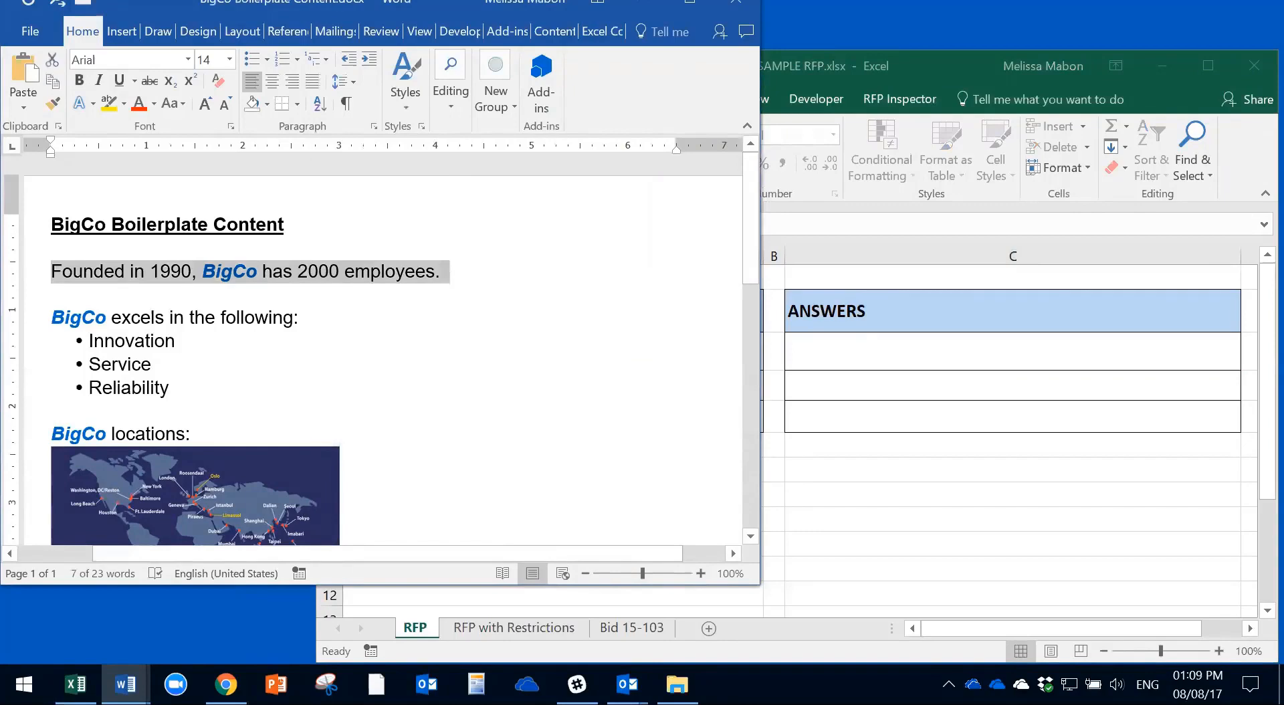
pyautogui.click(816, 365)
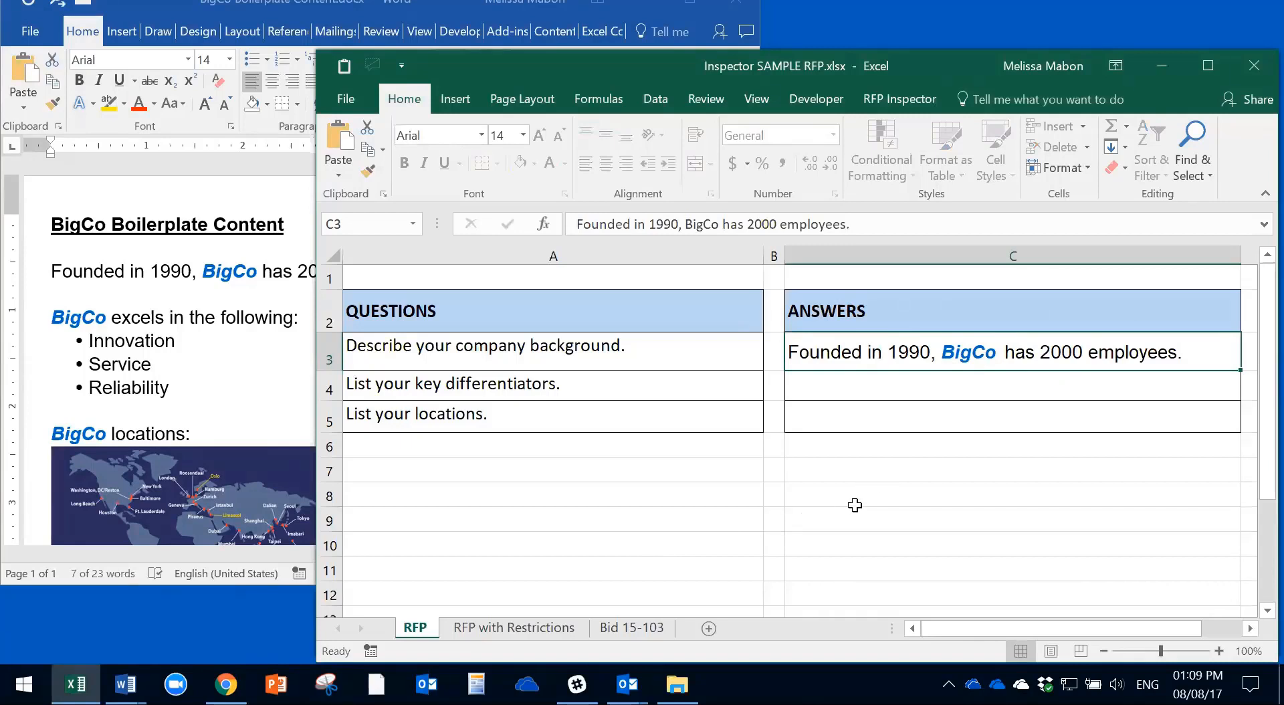
# Try to edit the pasted company background text in answer cell C3.
pyautogui.click(188, 296)
pyautogui.click(299, 317)
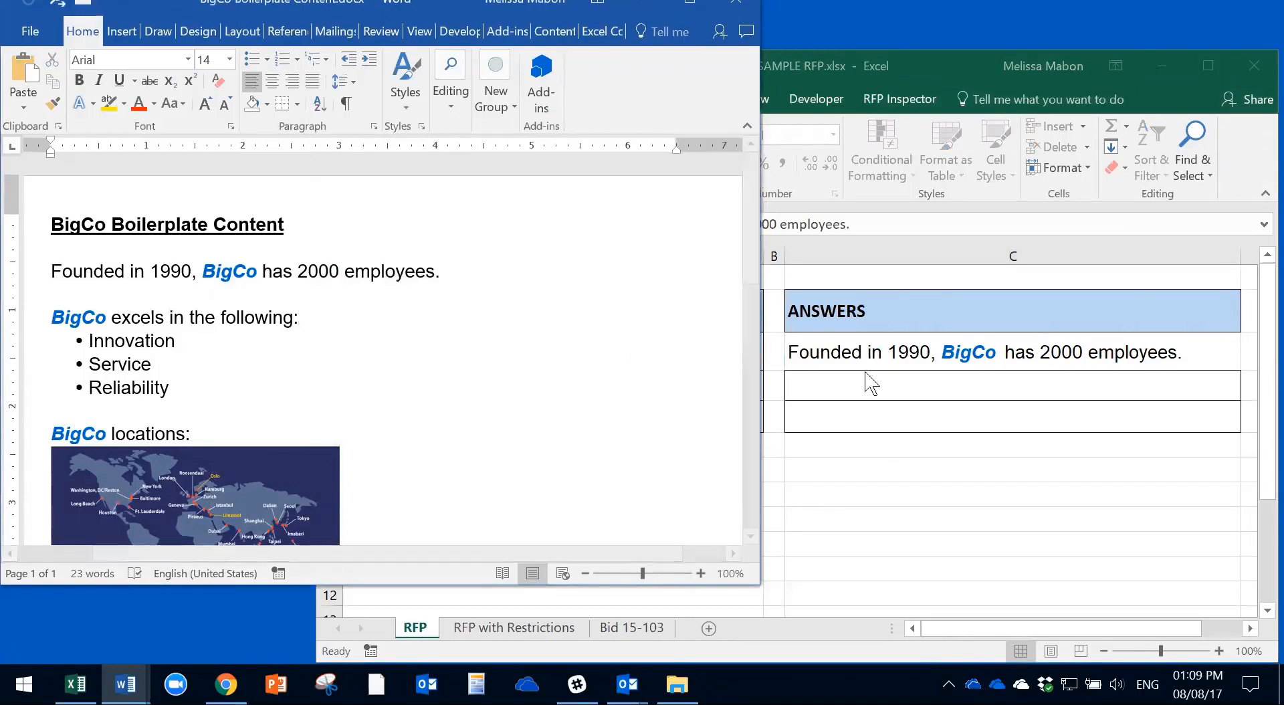
pyautogui.click(1001, 361)
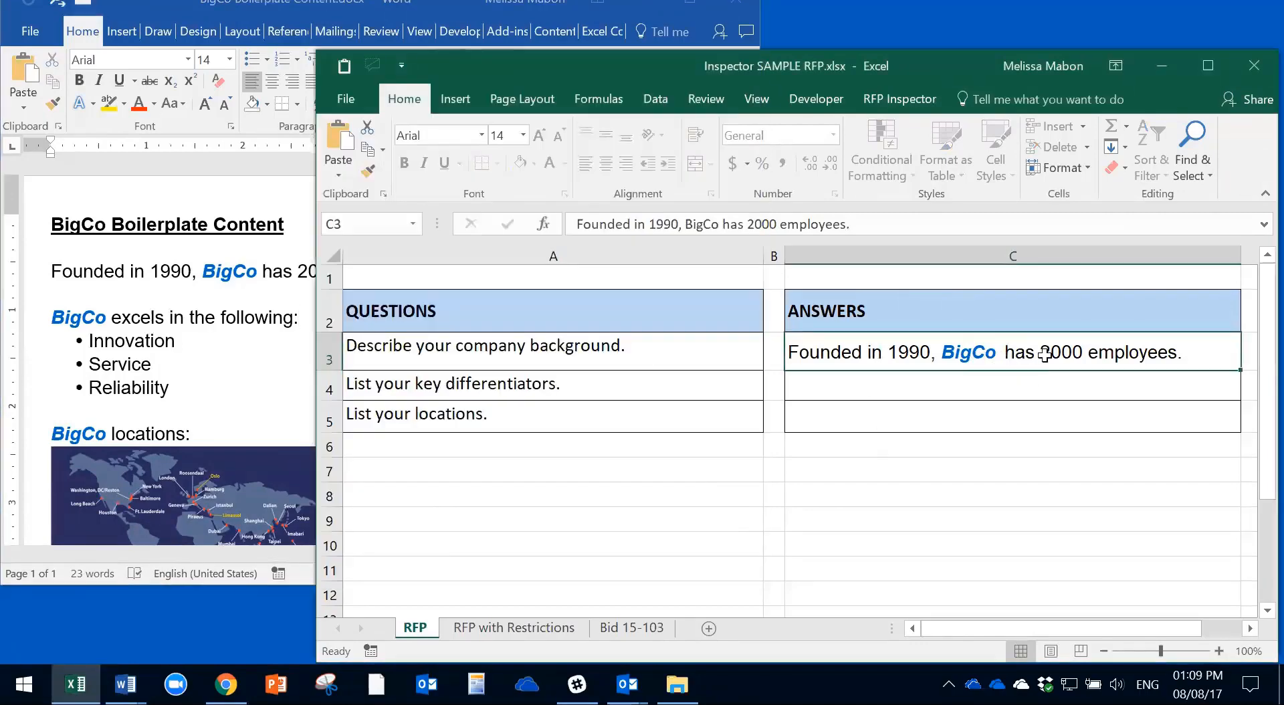
pyautogui.doubleClick(1045, 354)
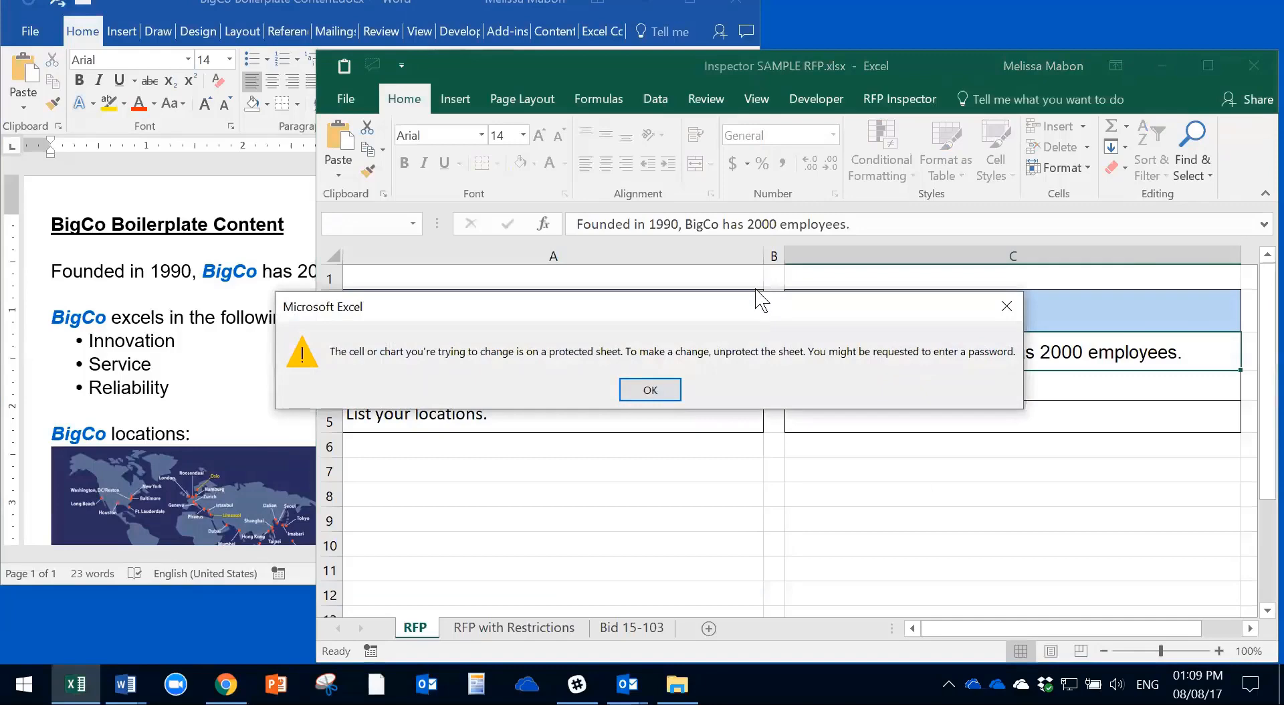
pyautogui.moveTo(791, 309); pyautogui.dragTo(860, 292)
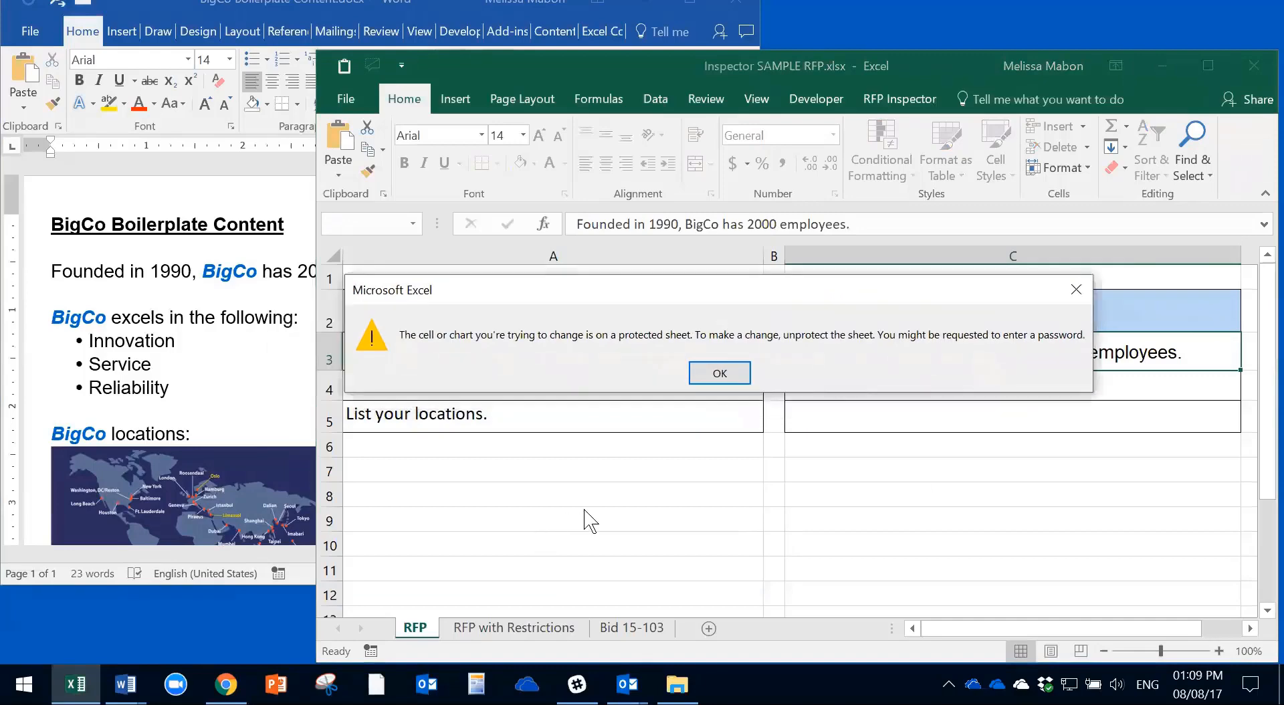
pyautogui.click(717, 378)
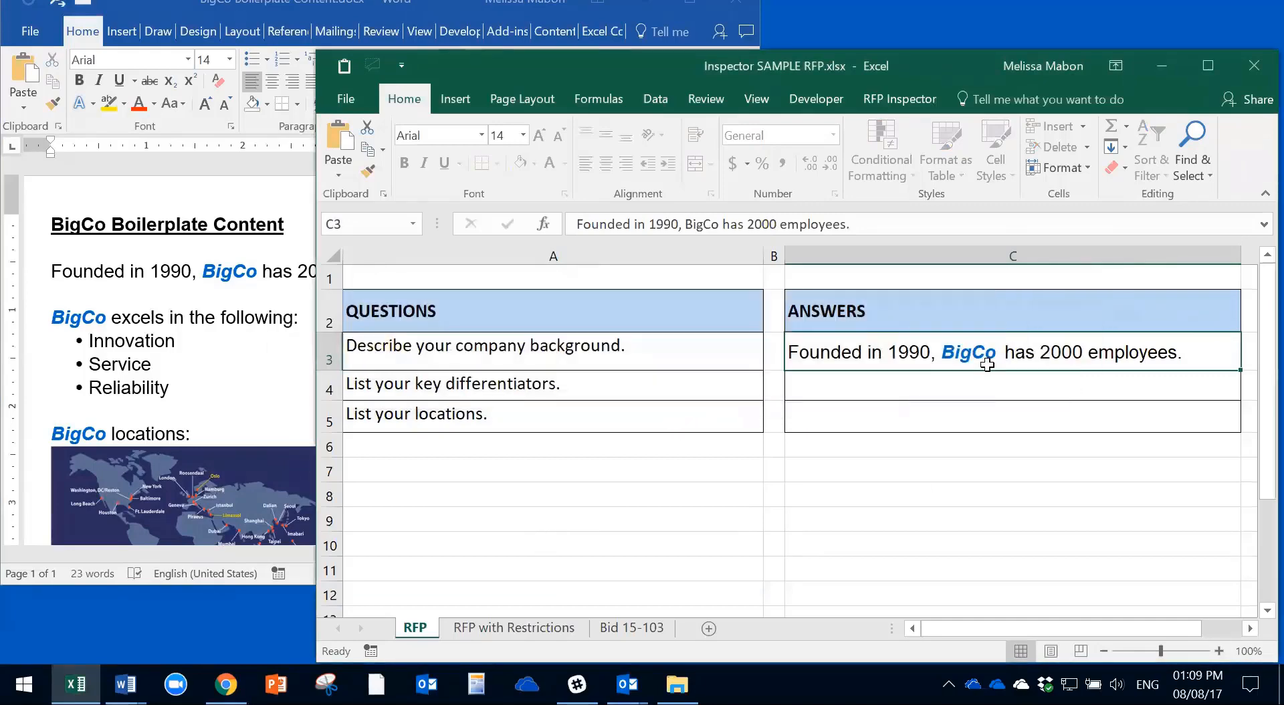
pyautogui.doubleClick(984, 349)
pyautogui.click(650, 389)
# Test that answer cell C4 accepts typing by entering "vvvv", and clear the text again.
pyautogui.doubleClick(1040, 387)
pyautogui.write('vvvv')
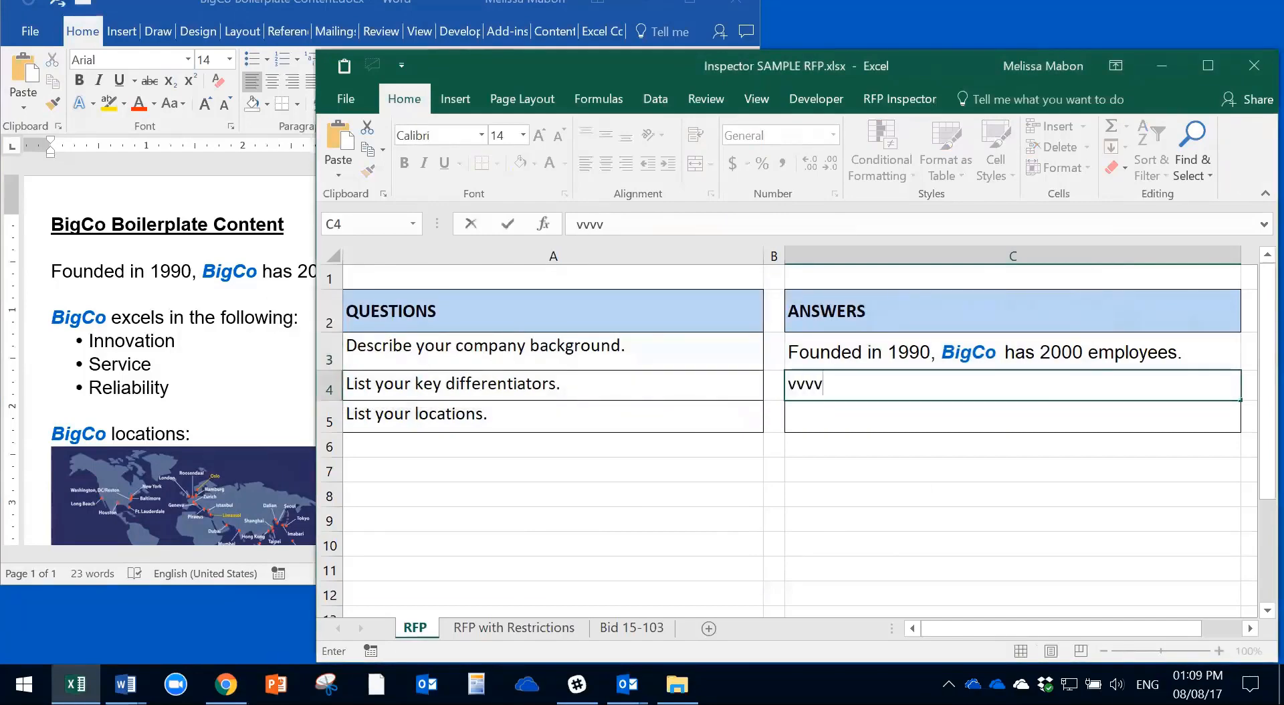
pyautogui.press('BackSpace')
pyautogui.press('BackSpace')
pyautogui.press('BackSpace')
pyautogui.press('BackSpace')
# Try once more to edit the pasted answer in C3, and move to cell C4.
pyautogui.click(796, 358)
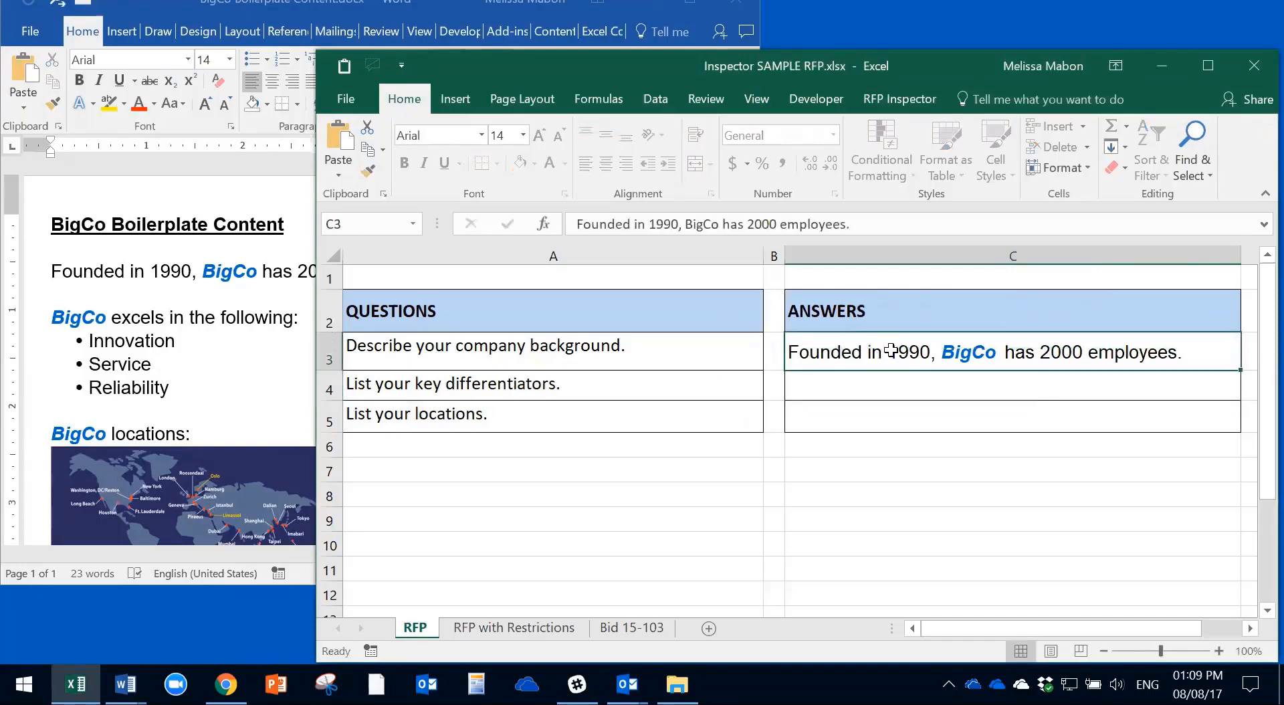
pyautogui.doubleClick(910, 354)
pyautogui.click(655, 391)
pyautogui.press('Down')
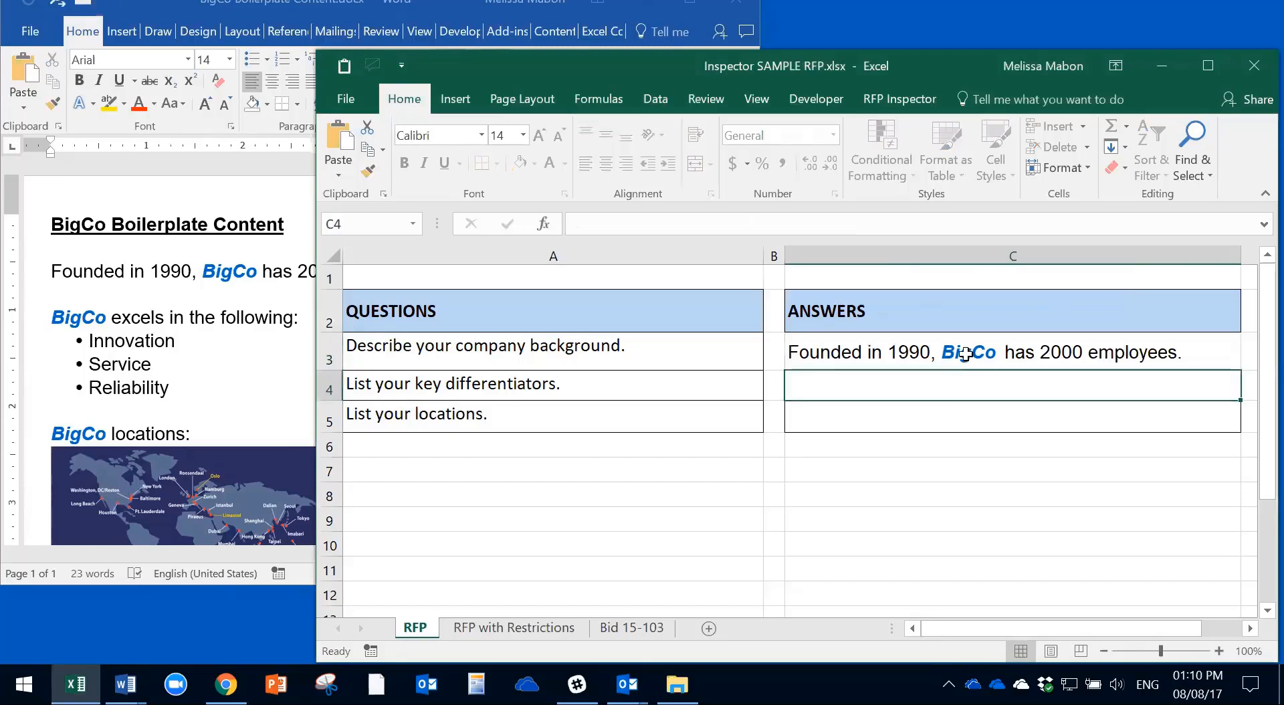
# Undo the paste into answer cell C3 and unprotect the RFP sheet.
pyautogui.hotkey('ctrl', 'z')
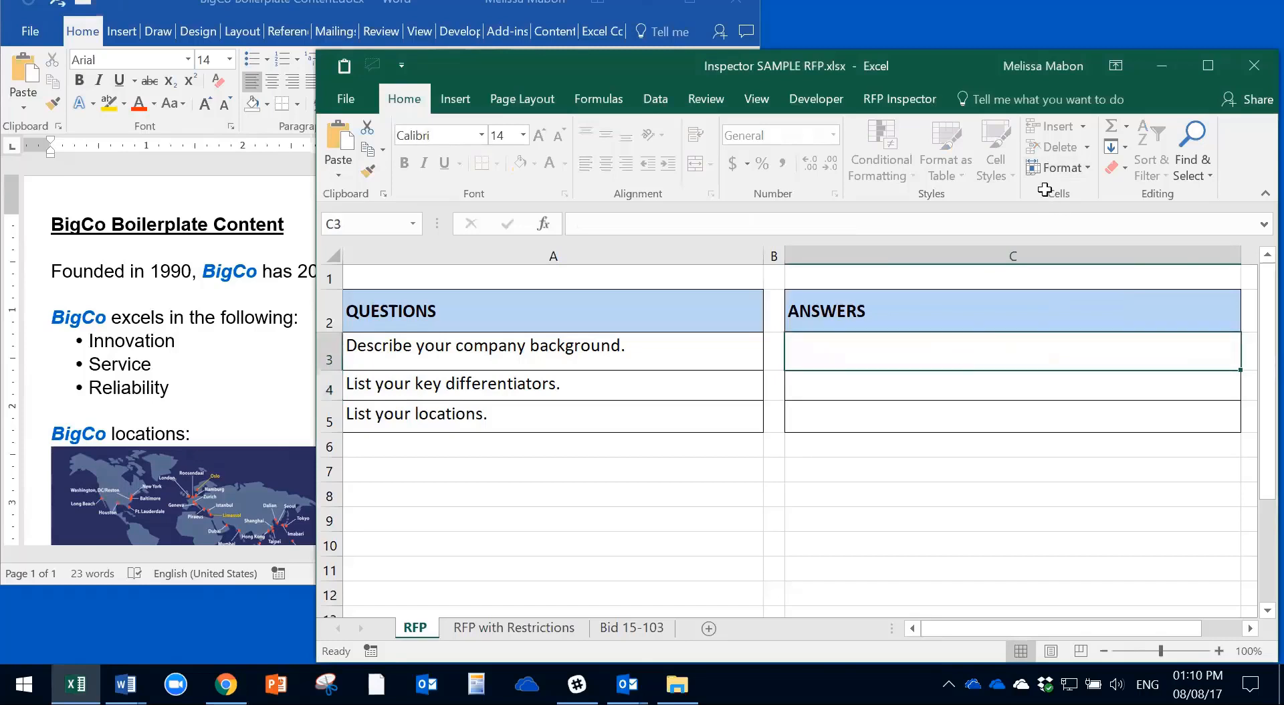
pyautogui.click(1058, 167)
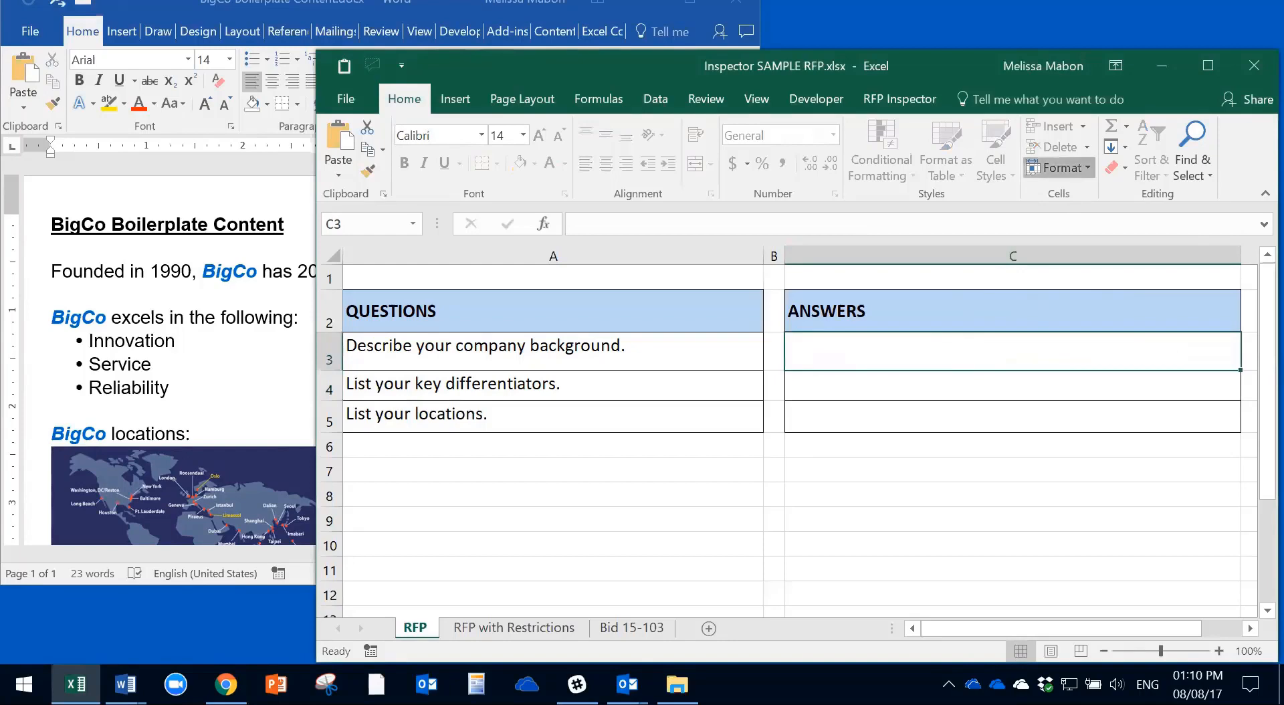
pyautogui.click(1097, 498)
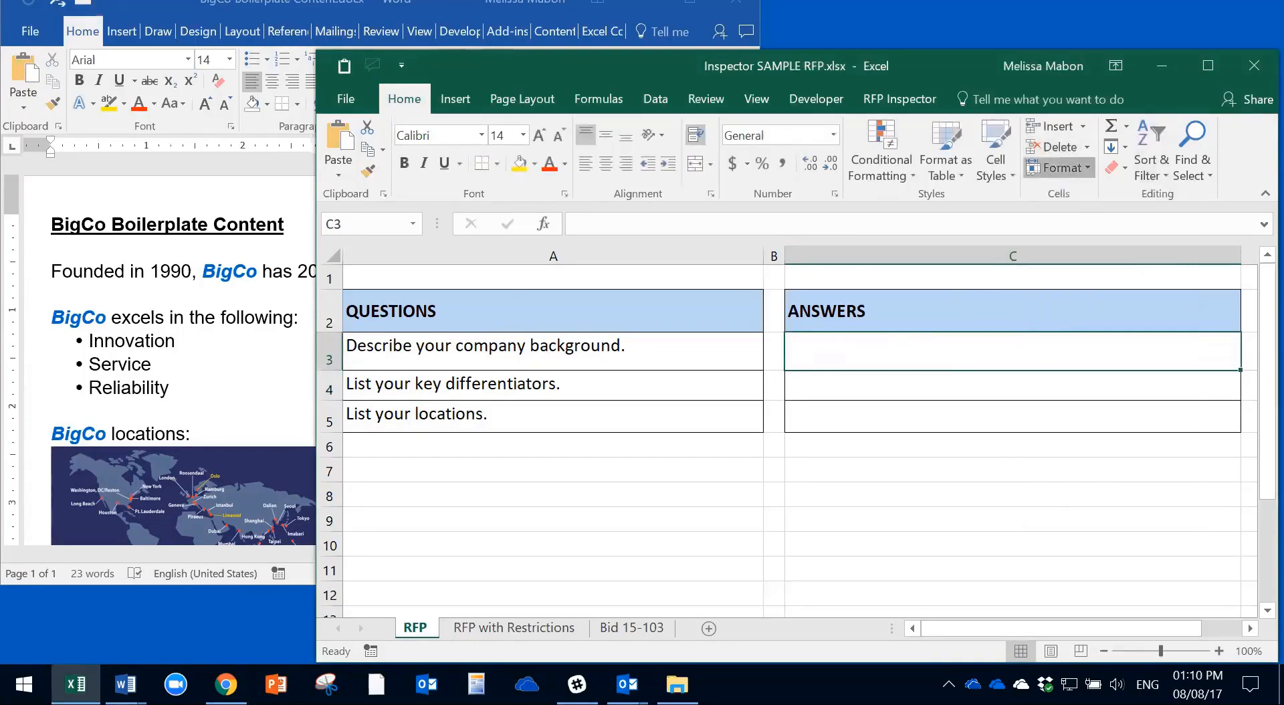
# Protect the RFP sheet without a password, allowing users to select locked and unlocked cells.
pyautogui.click(1060, 167)
pyautogui.click(932, 373)
pyautogui.click(932, 375)
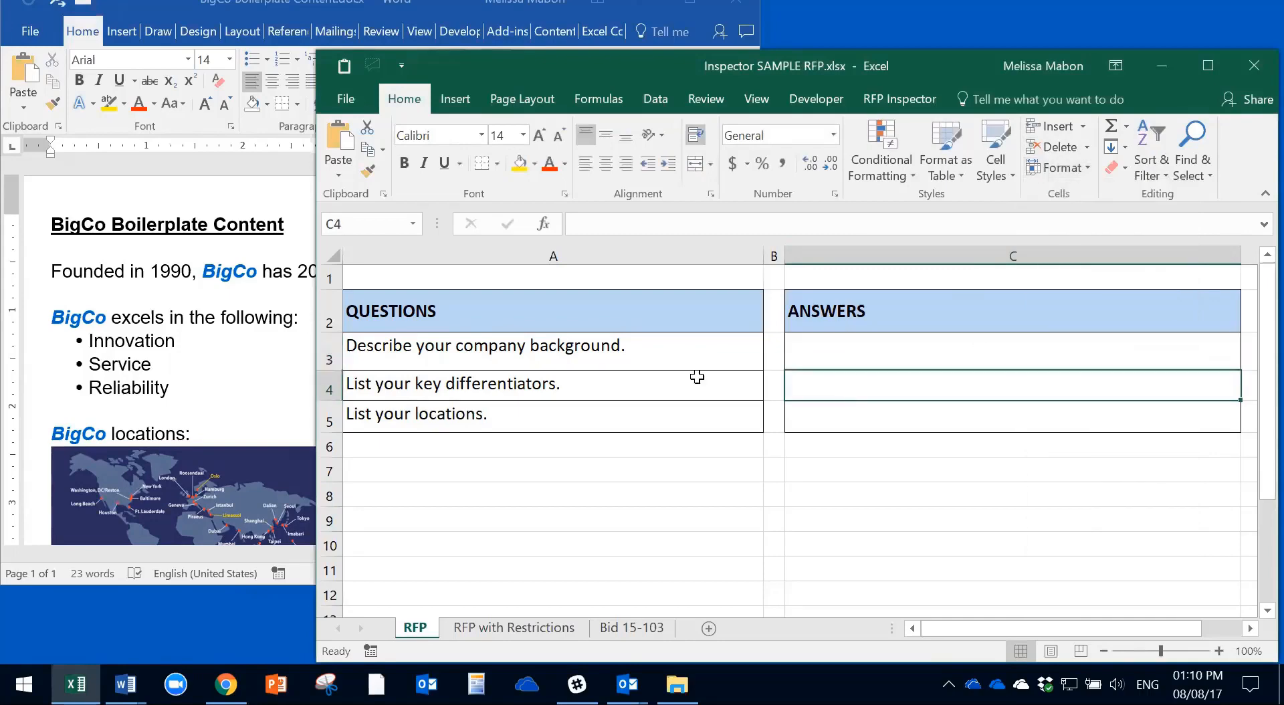
pyautogui.click(1060, 167)
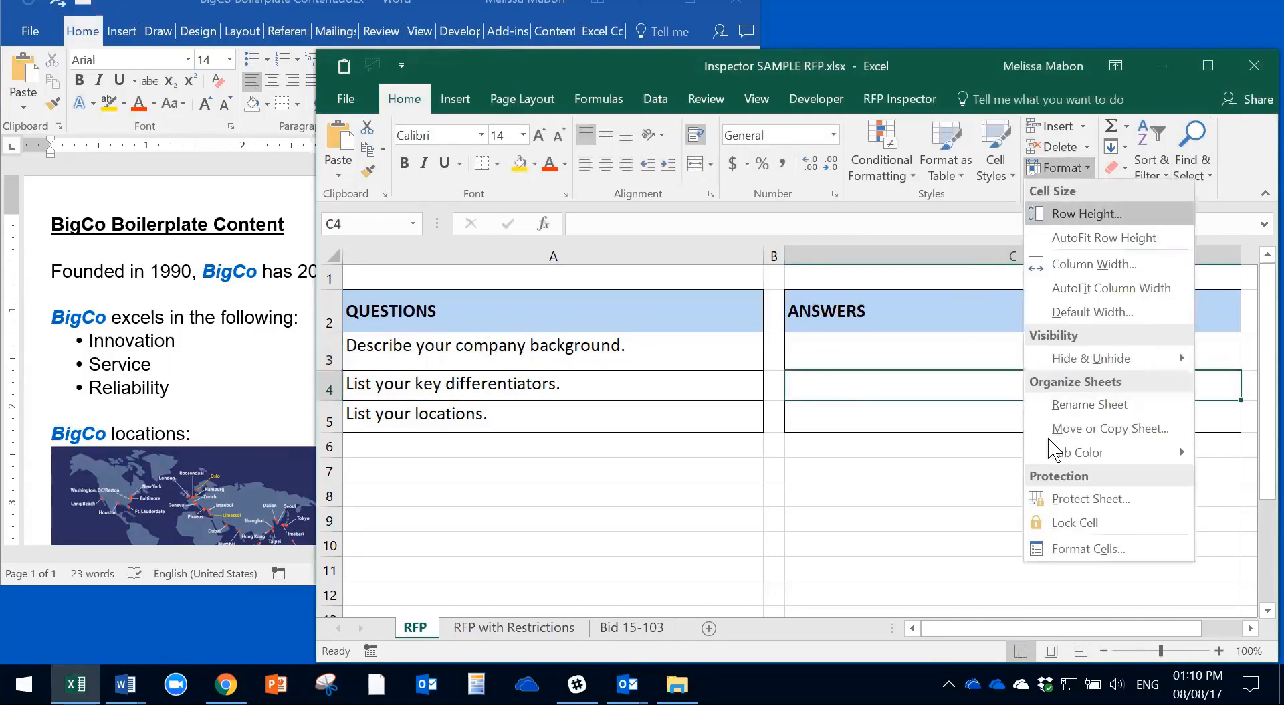
pyautogui.click(1090, 498)
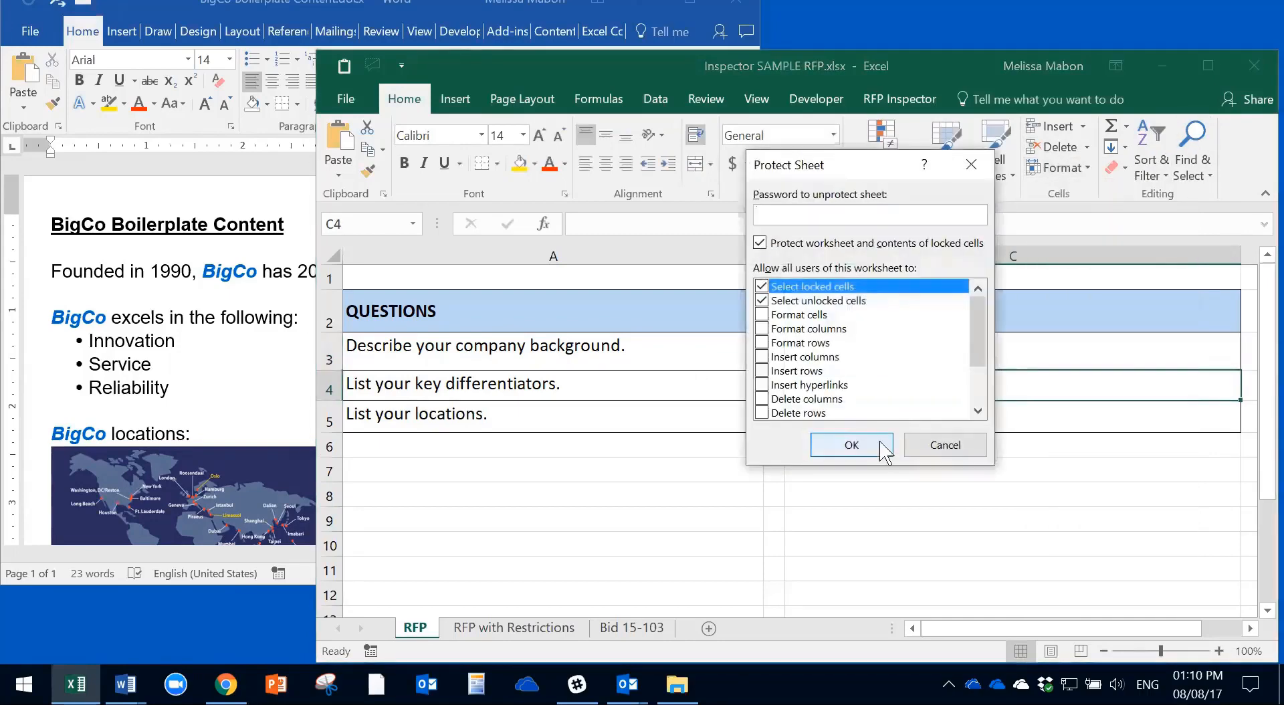
pyautogui.click(851, 444)
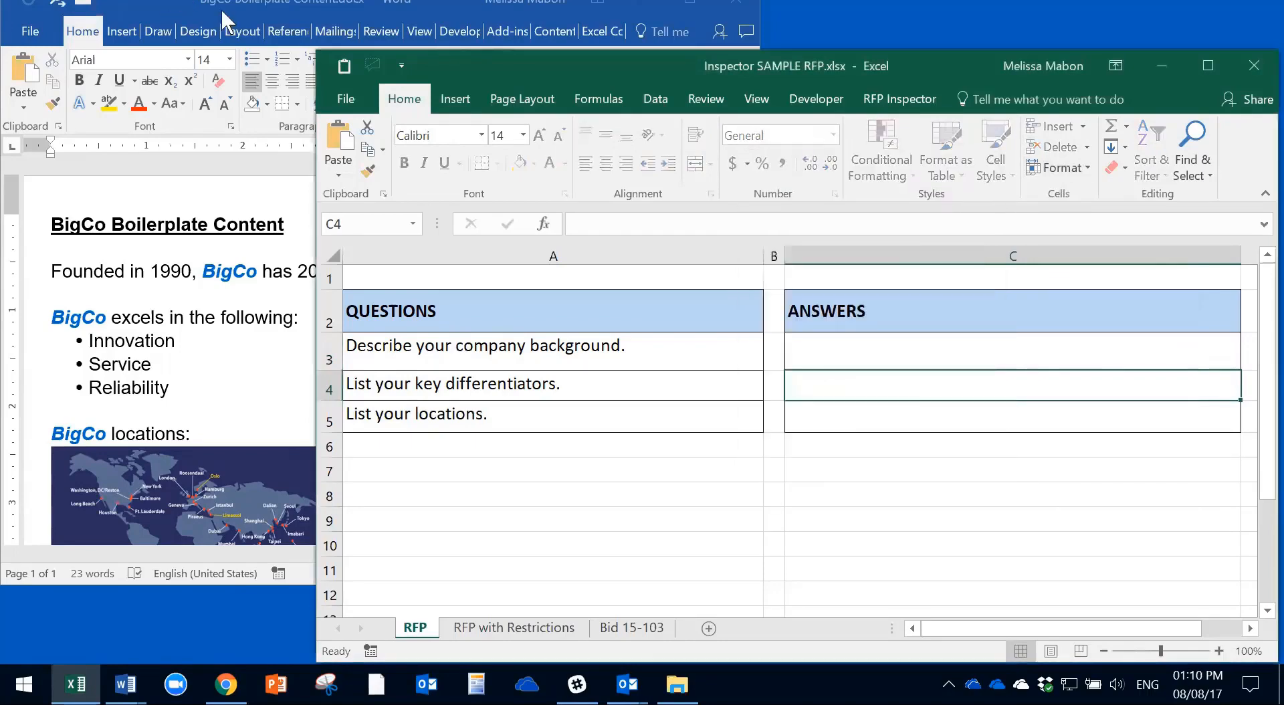
# Switch to the Word boilerplate document and copy the sentence "Founded in 1990, BigCo has 2000 employees.".
pyautogui.click(147, 10)
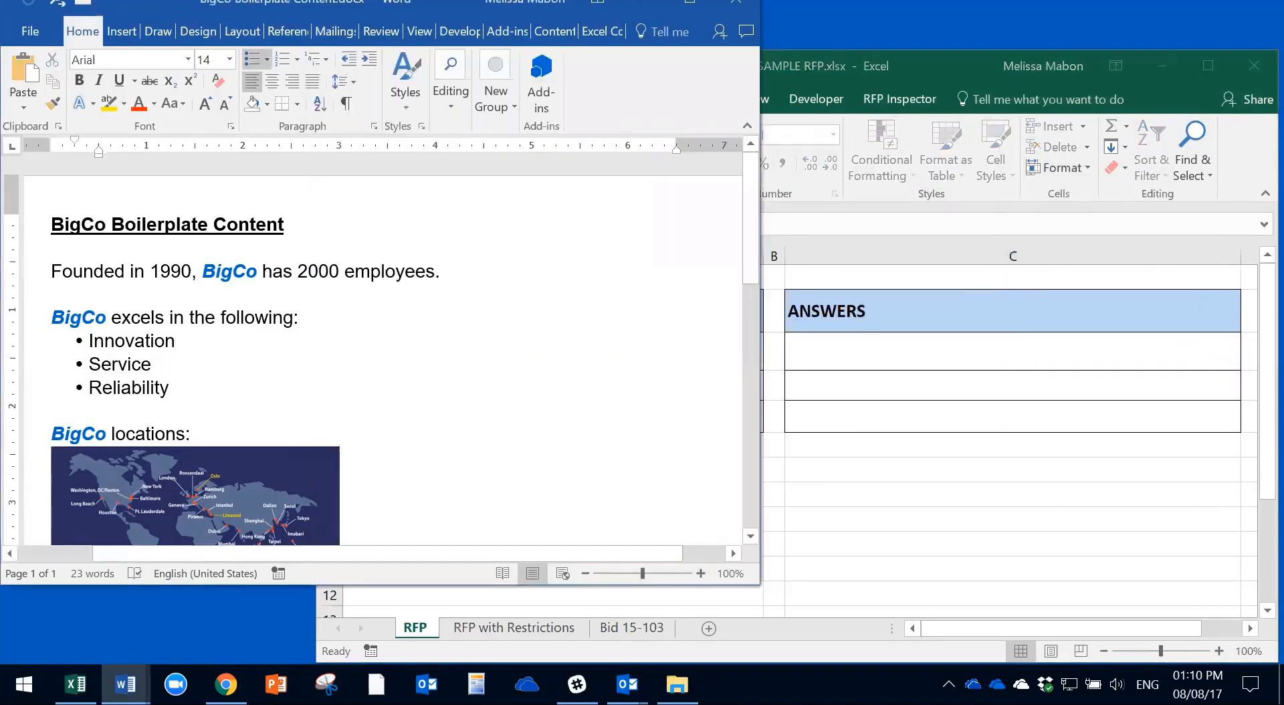
pyautogui.moveTo(51, 270); pyautogui.dragTo(449, 273)
pyautogui.hotkey('ctrl', 'c')
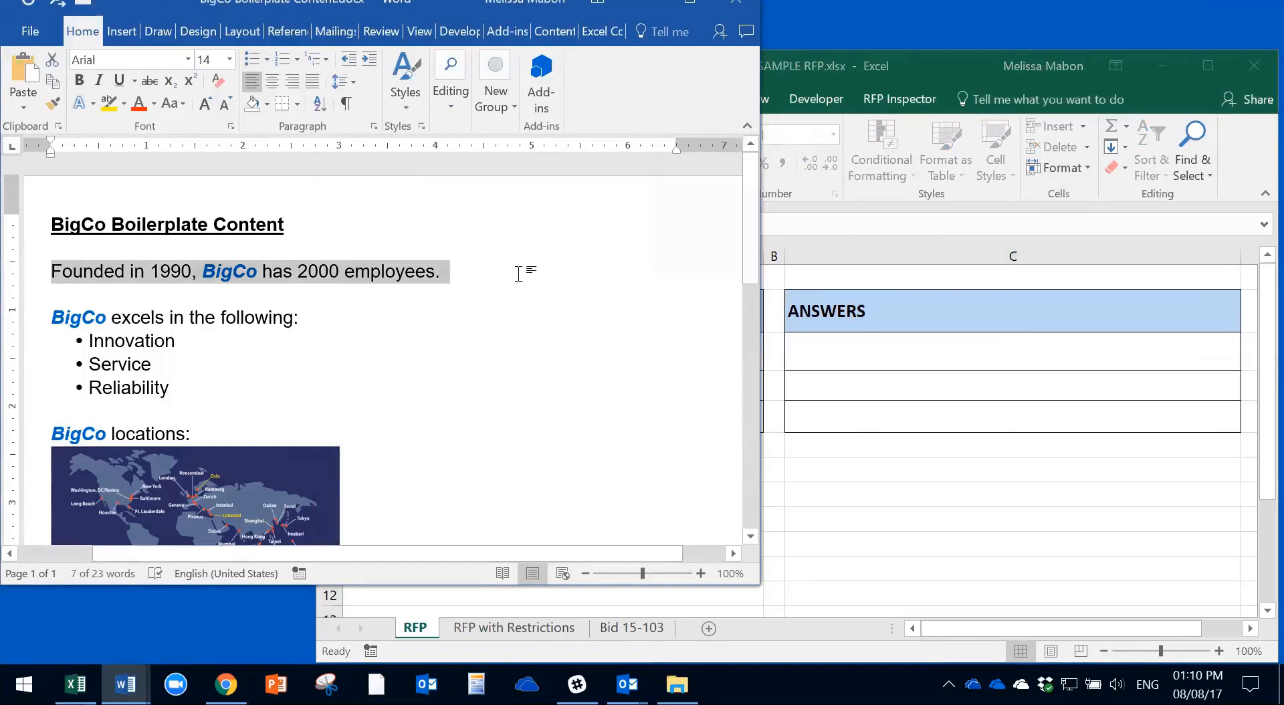
# In the Excel RFP, open answer cell C3 for editing, paste the copied company background sentence inside it, and commit the entry.
pyautogui.click(846, 375)
pyautogui.click(844, 351)
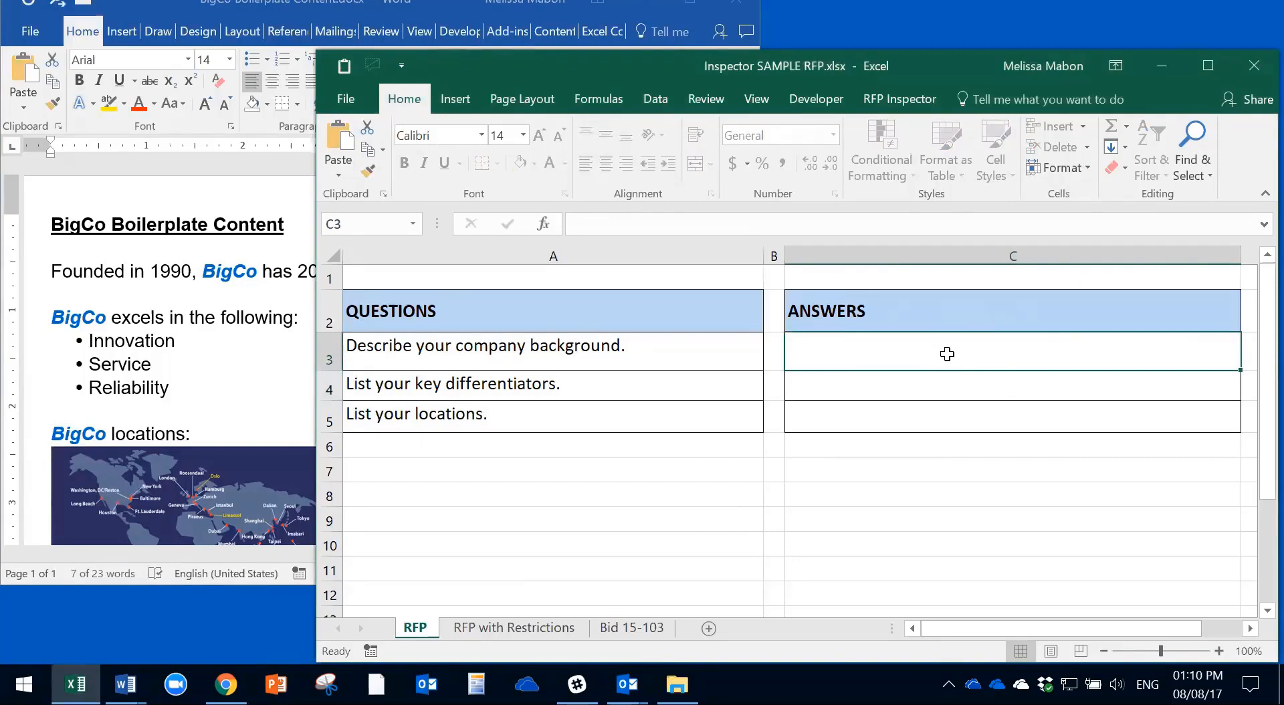
pyautogui.doubleClick(835, 356)
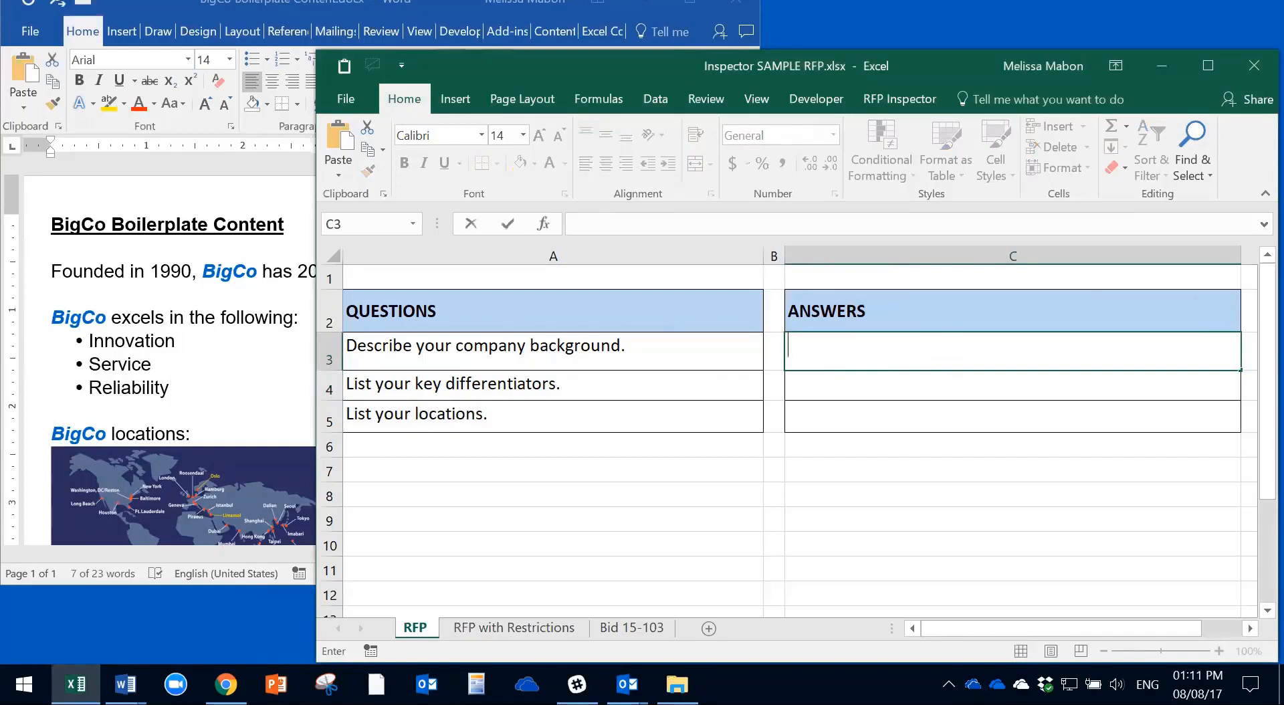
pyautogui.click(577, 224)
pyautogui.hotkey('ctrl', 'v')
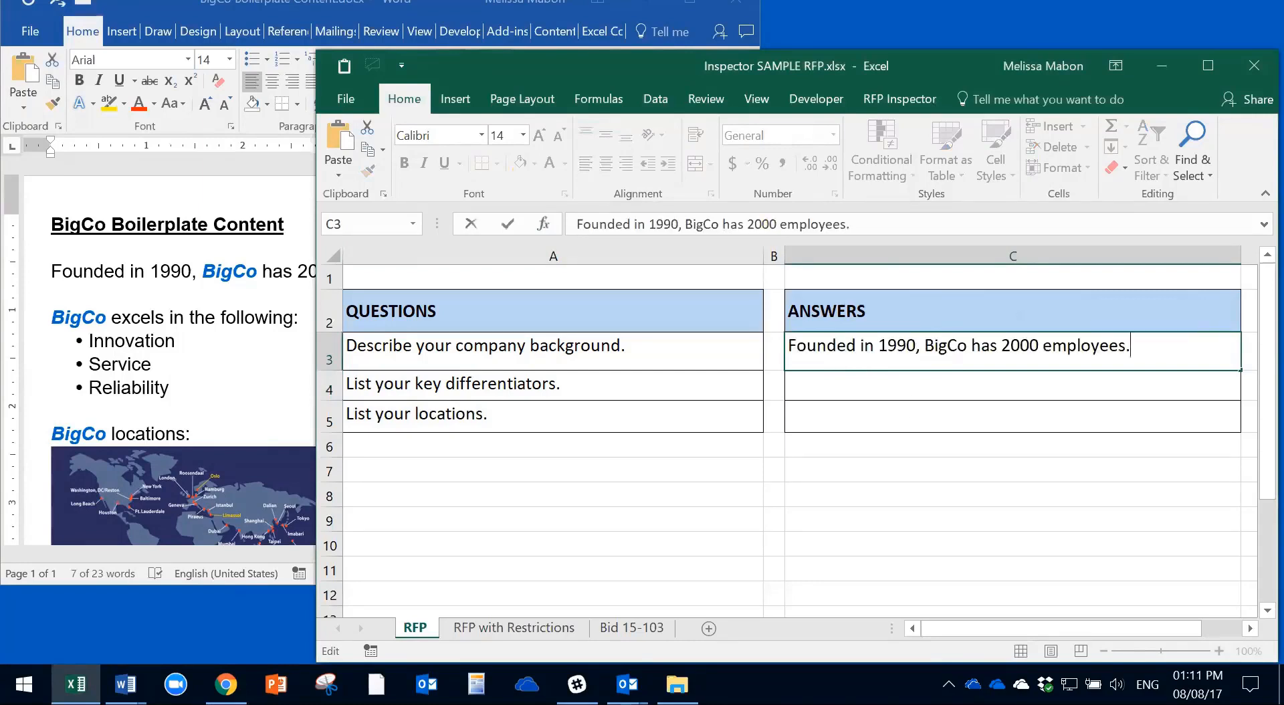
pyautogui.click(840, 408)
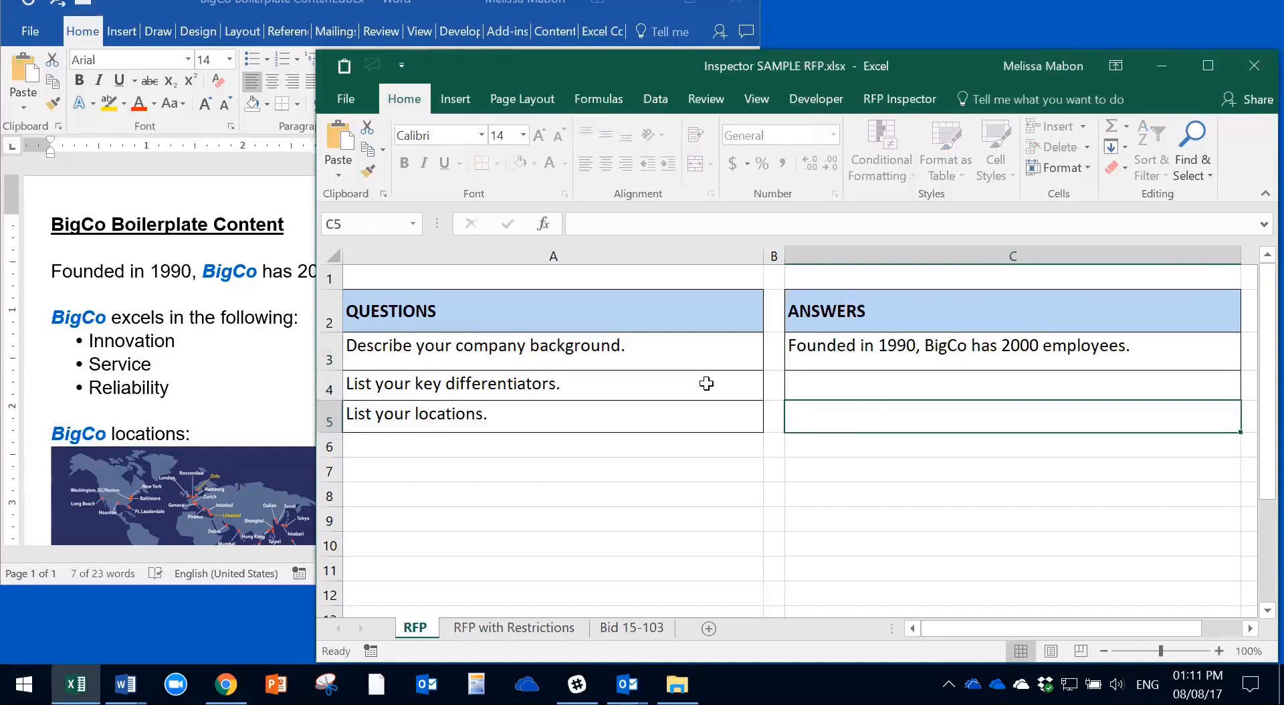
# Edit the company background answer in C3 to read "Founded in 1990, BigCo has 2200 employees.".
pyautogui.click(571, 349)
pyautogui.doubleClick(971, 346)
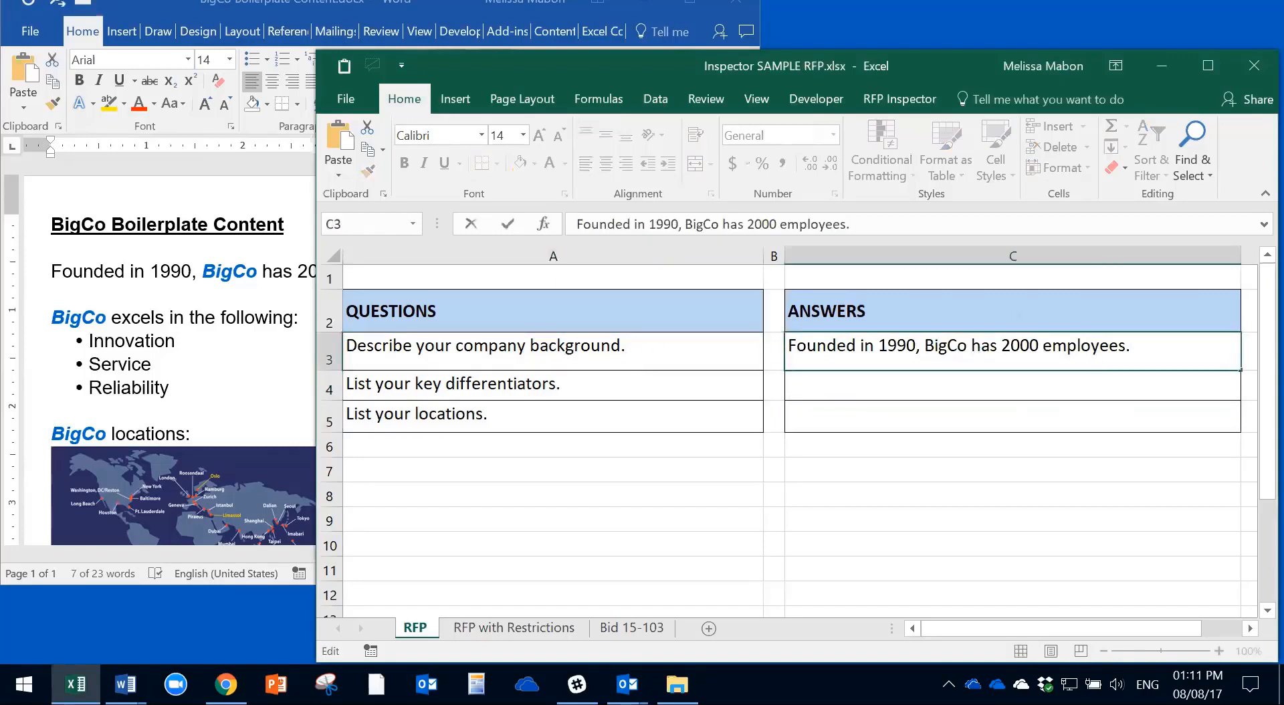
pyautogui.moveTo(1020, 348); pyautogui.dragTo(1005, 357)
pyautogui.write('2')
pyautogui.press('Return')
pyautogui.click(668, 358)
pyautogui.click(900, 353)
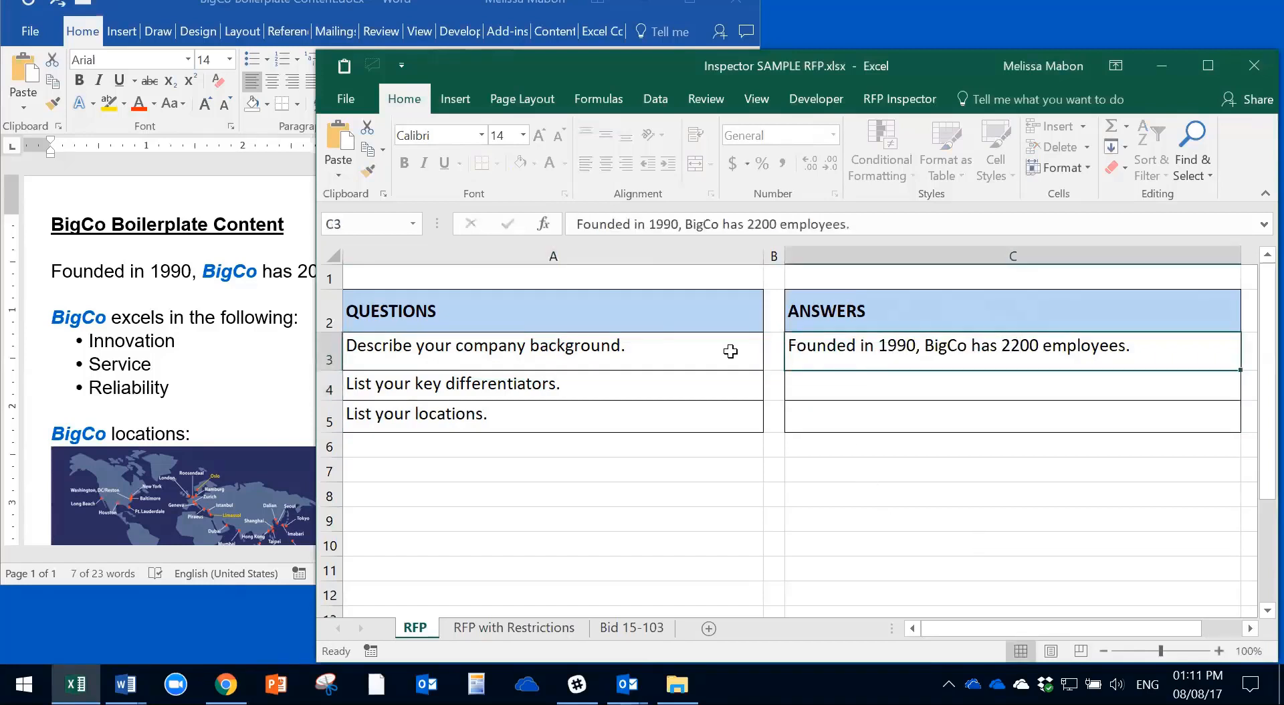
# Select answer cell C3 and unprotect the RFP sheet.
pyautogui.click(731, 350)
pyautogui.click(971, 352)
pyautogui.click(1060, 167)
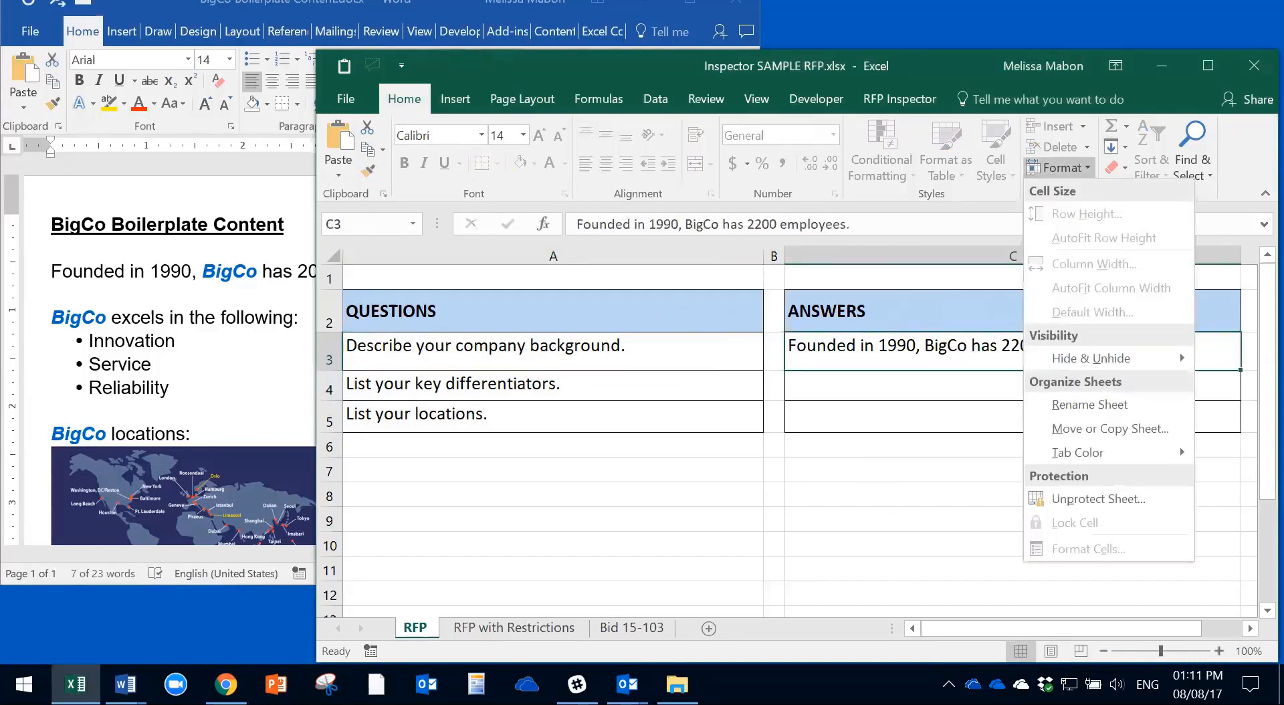
pyautogui.click(1098, 499)
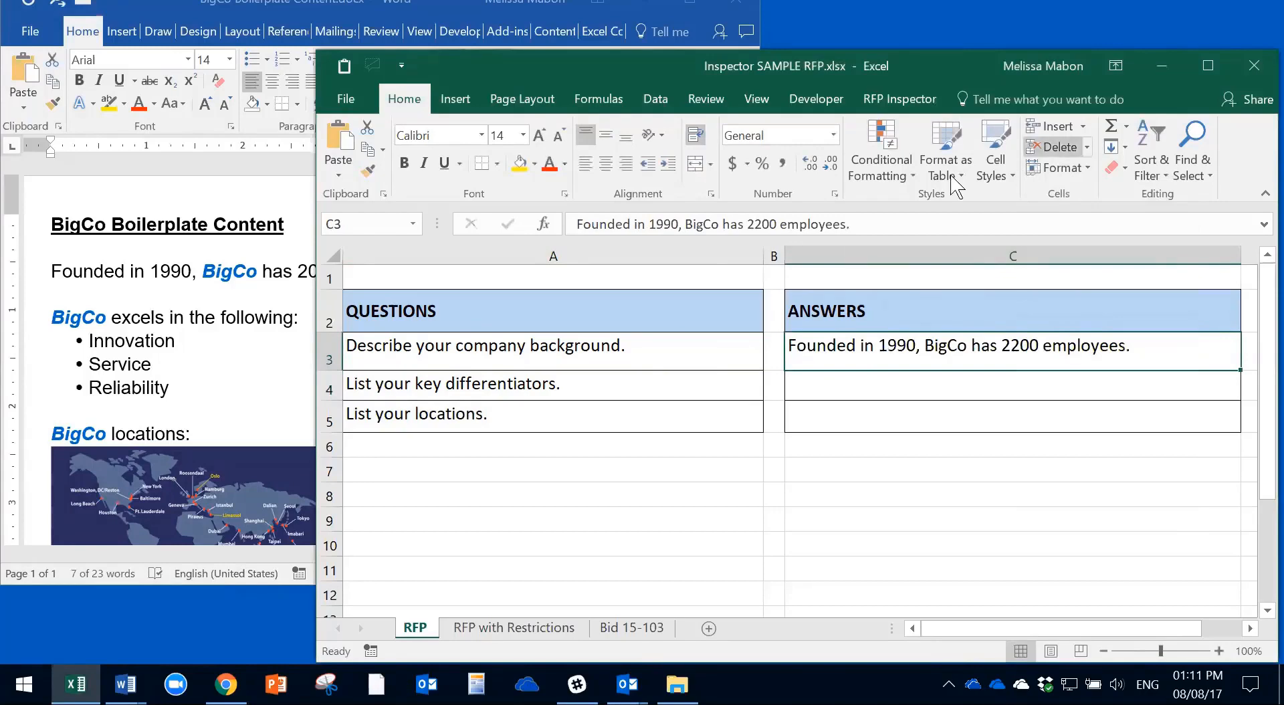
# Examine the protection setting in the Normal cell style's definition, toggling it off and on again, and keep the style locked.
pyautogui.click(1012, 180)
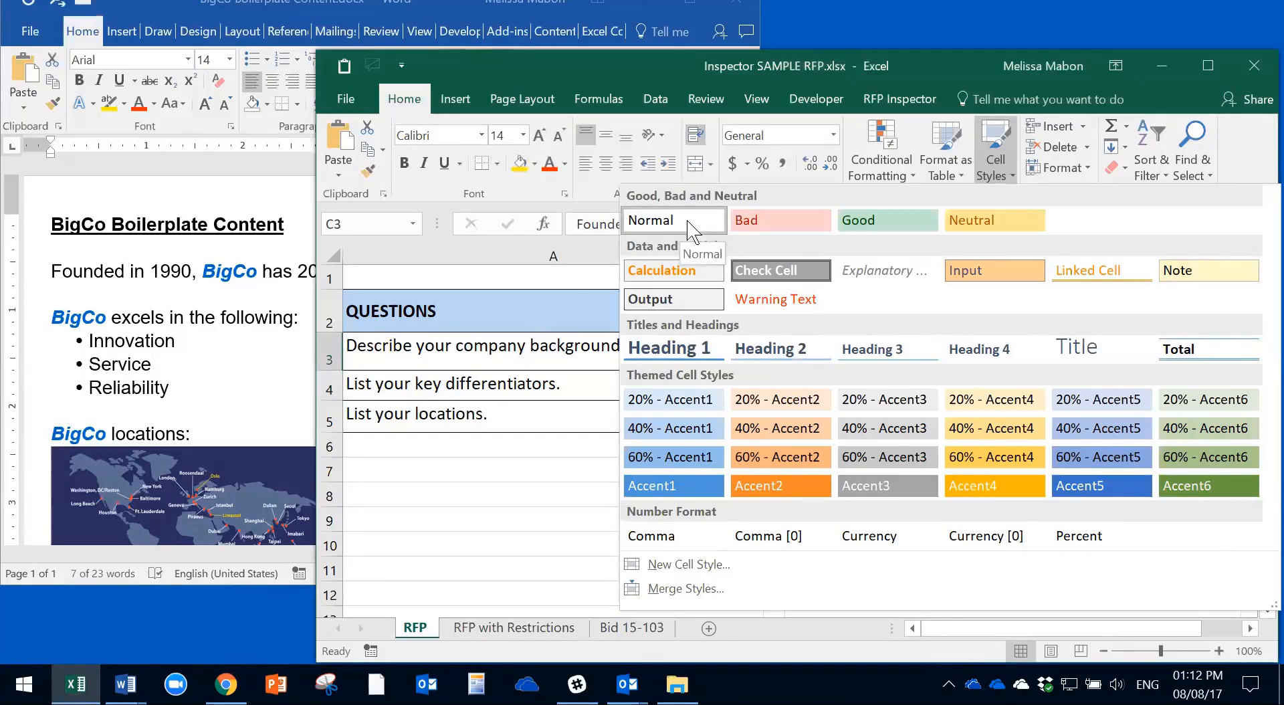
pyautogui.rightClick(688, 224)
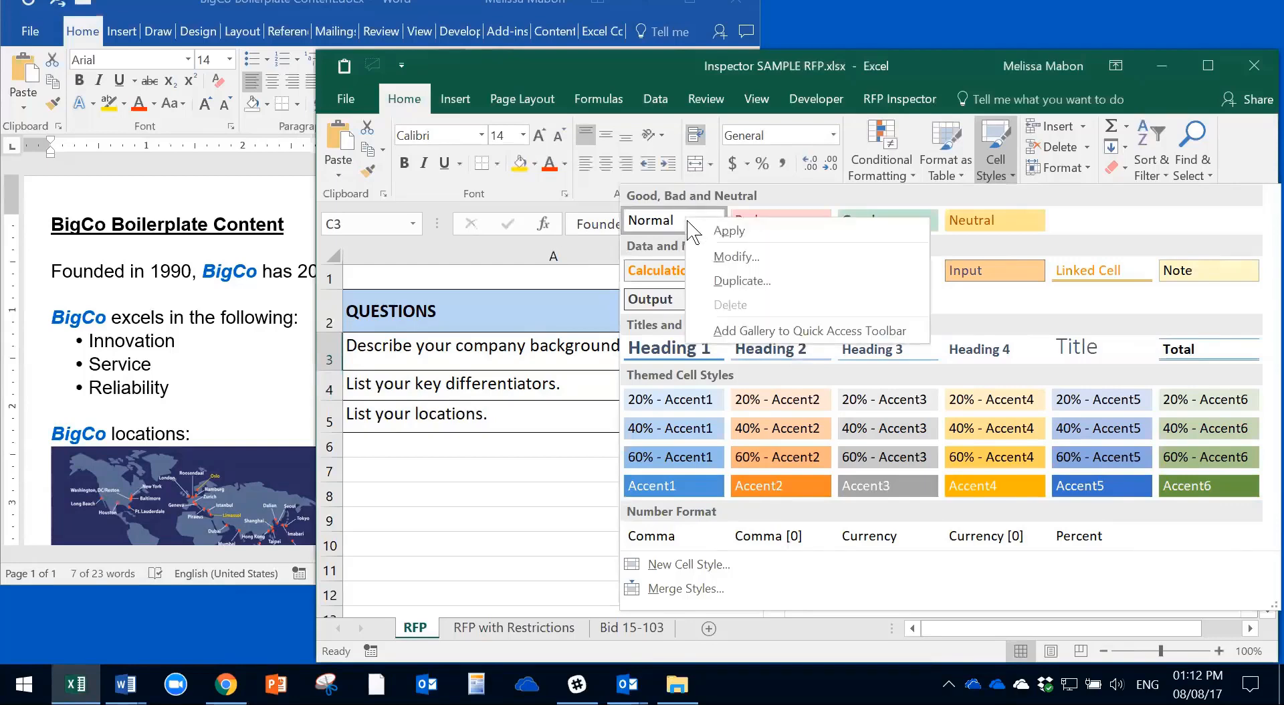
pyautogui.click(767, 262)
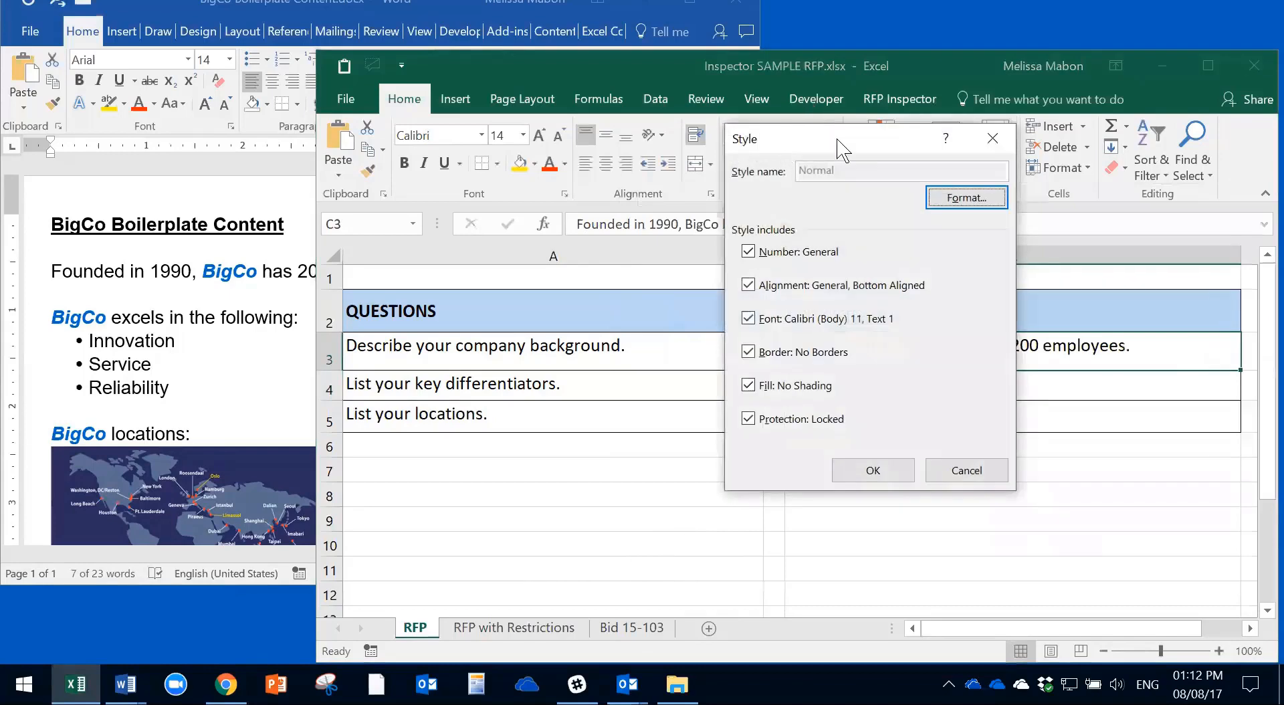
pyautogui.moveTo(753, 140); pyautogui.dragTo(642, 121)
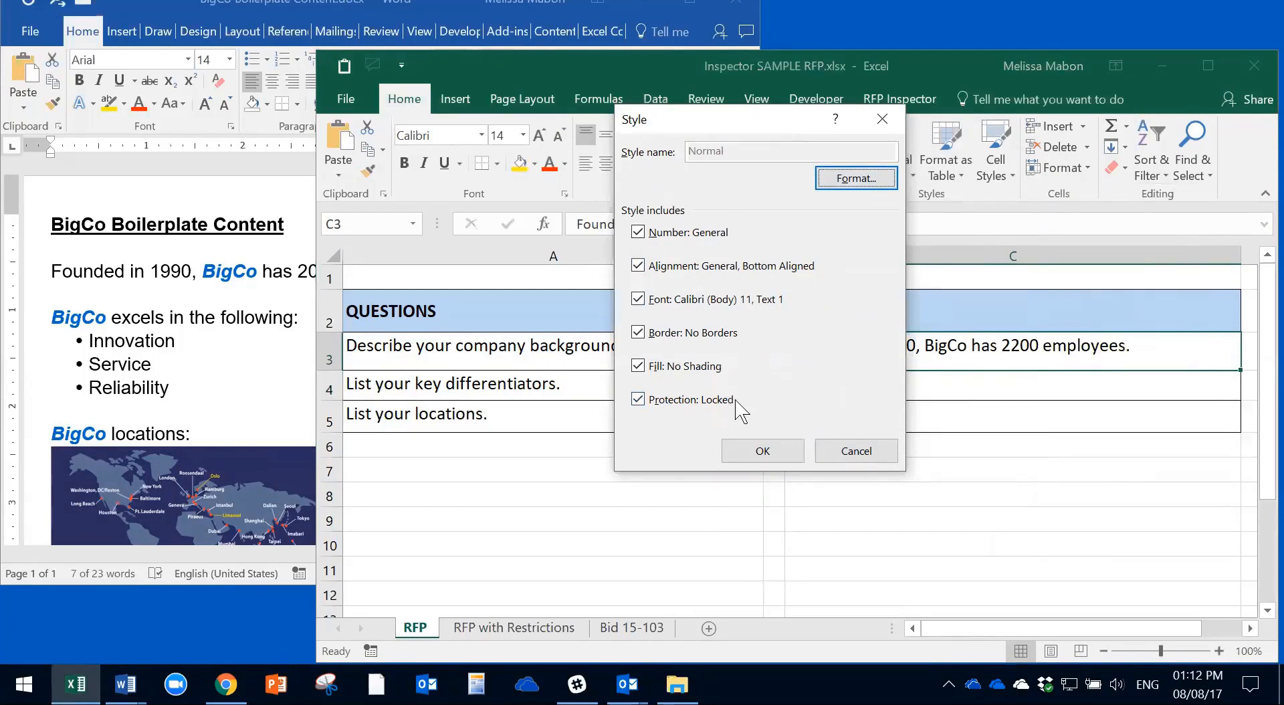
pyautogui.click(639, 400)
pyautogui.click(638, 399)
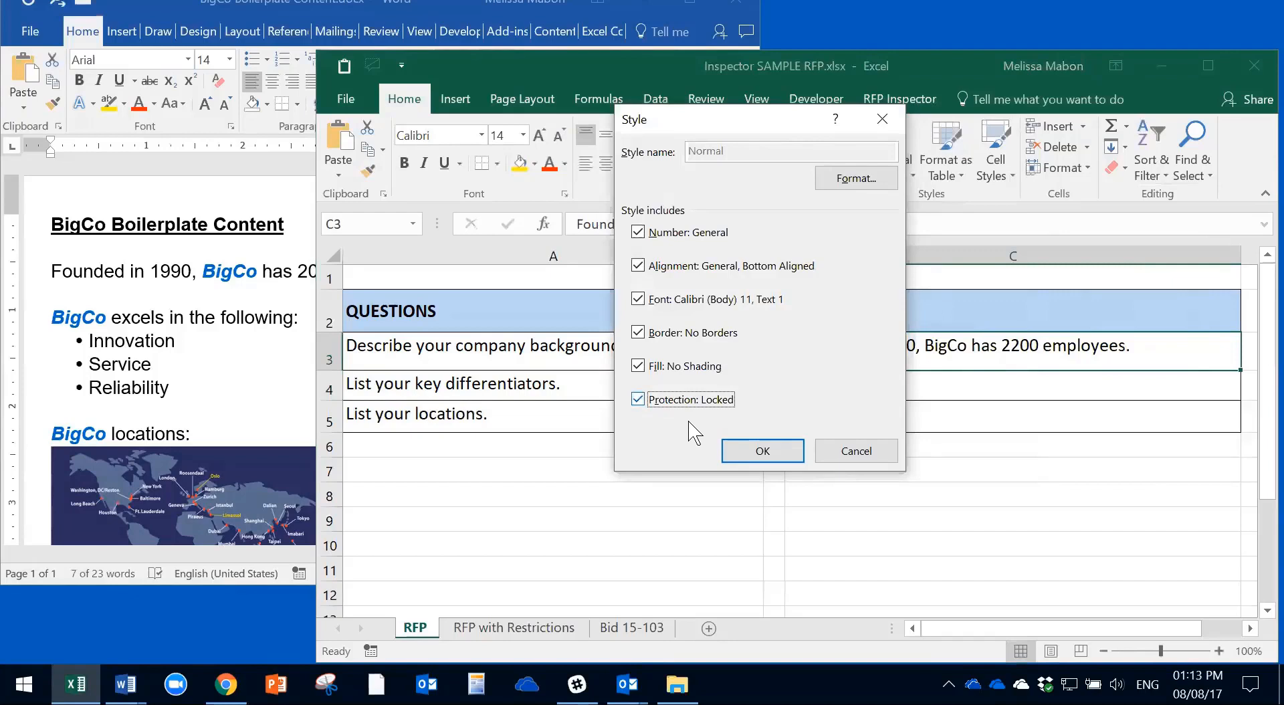
pyautogui.moveTo(738, 119); pyautogui.dragTo(695, 101)
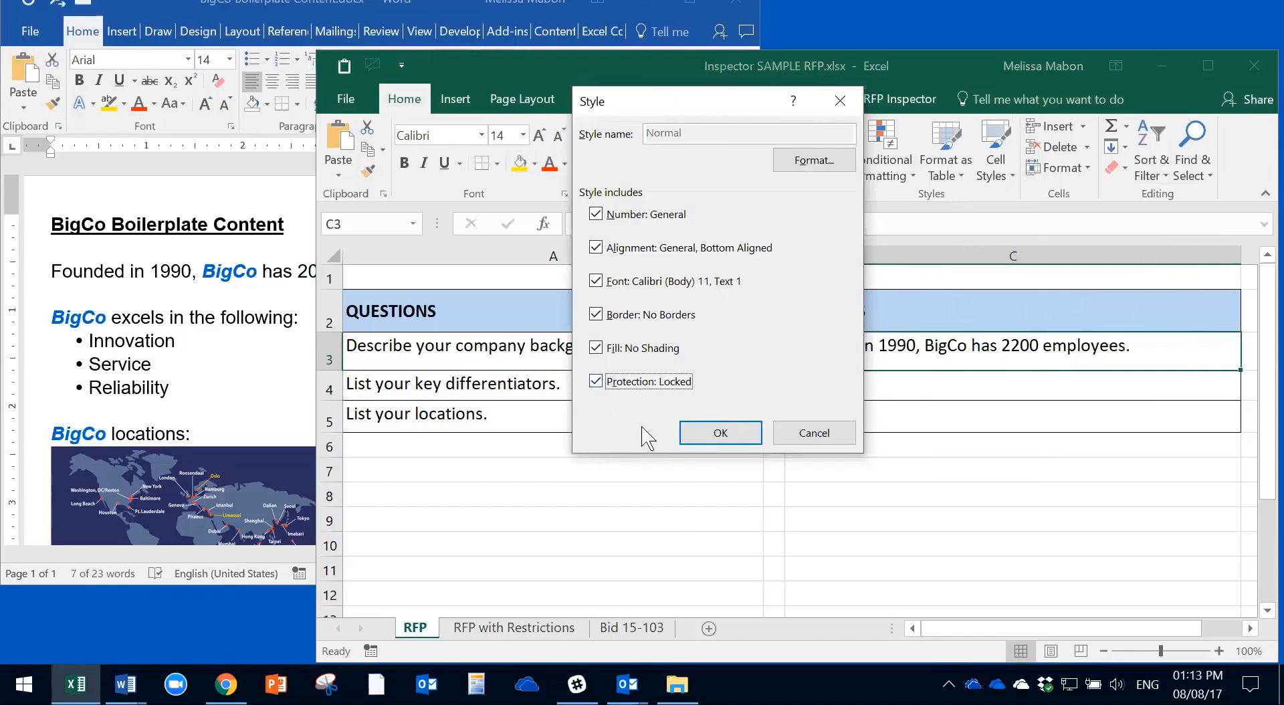
pyautogui.click(704, 434)
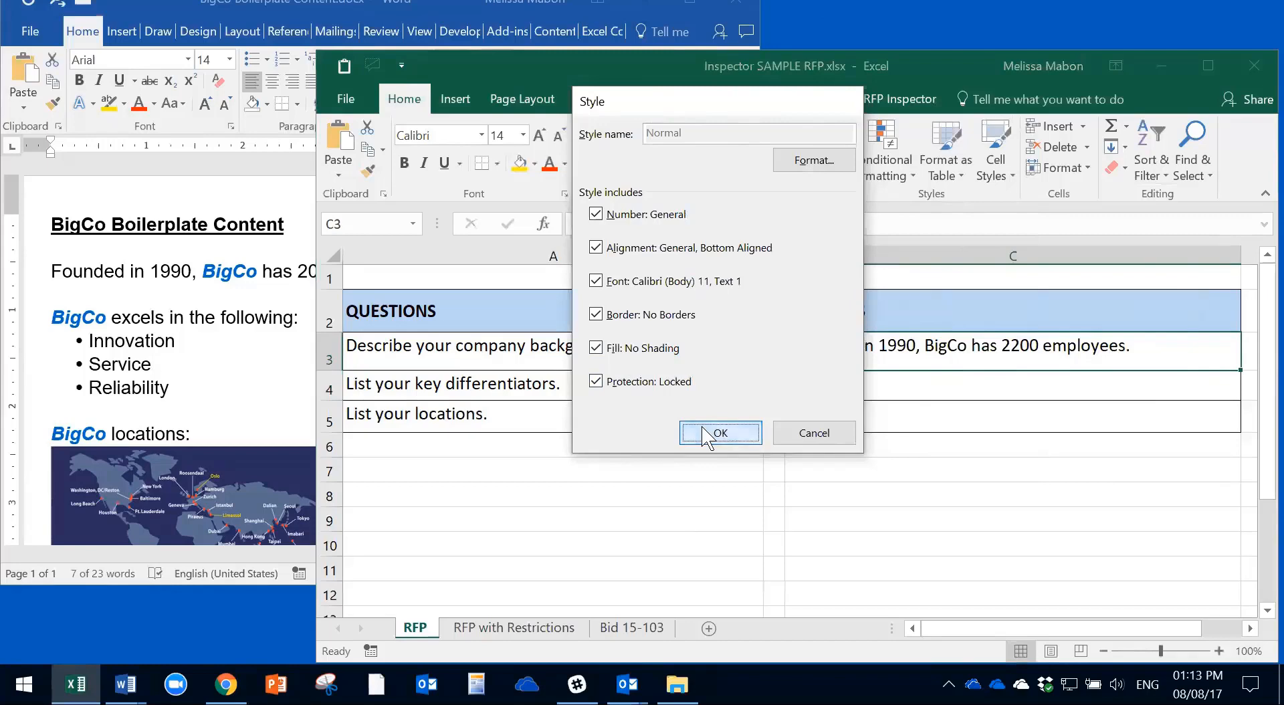
# Protect the RFP sheet again without a password, keeping only selection of locked and unlocked cells allowed.
pyautogui.click(841, 392)
pyautogui.click(869, 365)
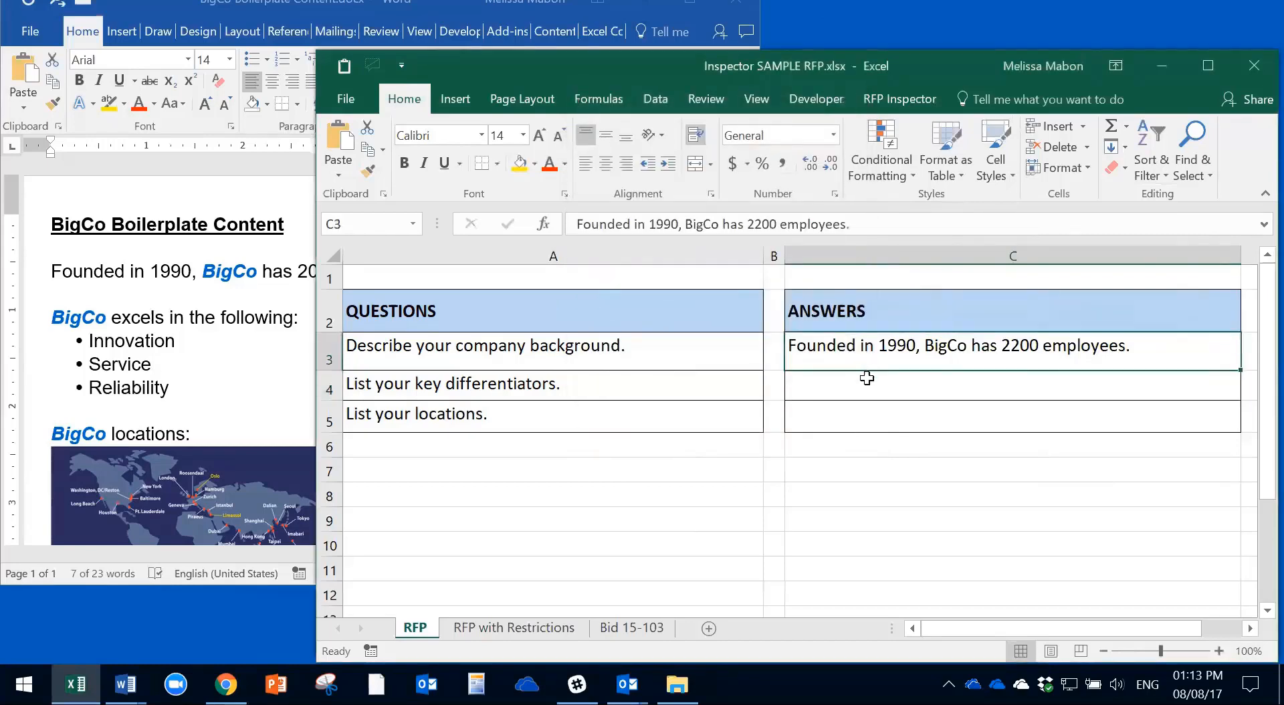
pyautogui.click(1061, 168)
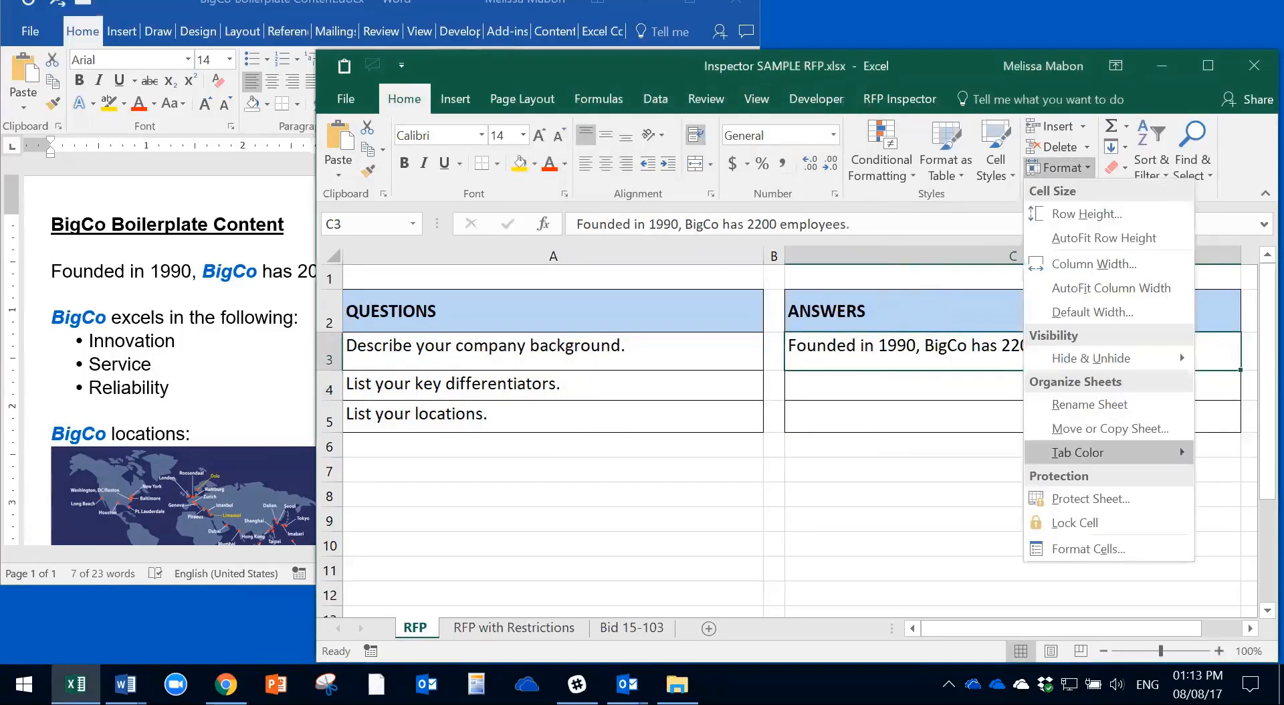
pyautogui.click(1065, 495)
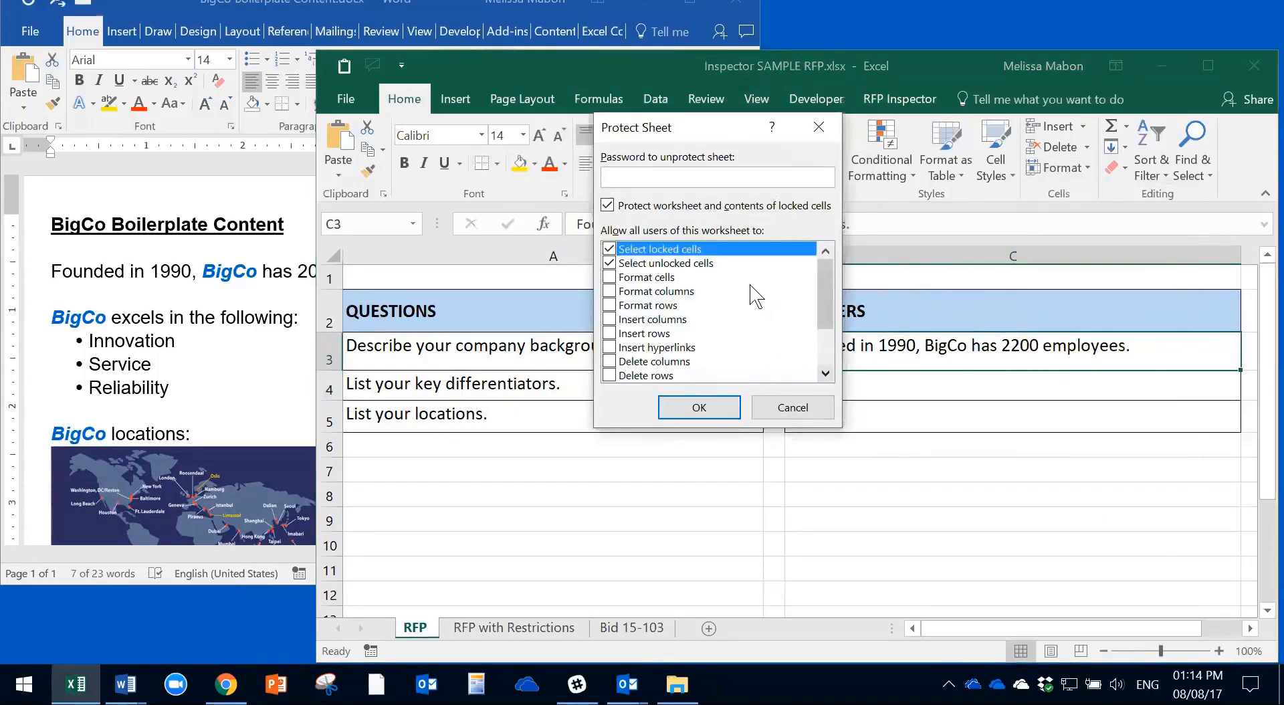
pyautogui.click(682, 403)
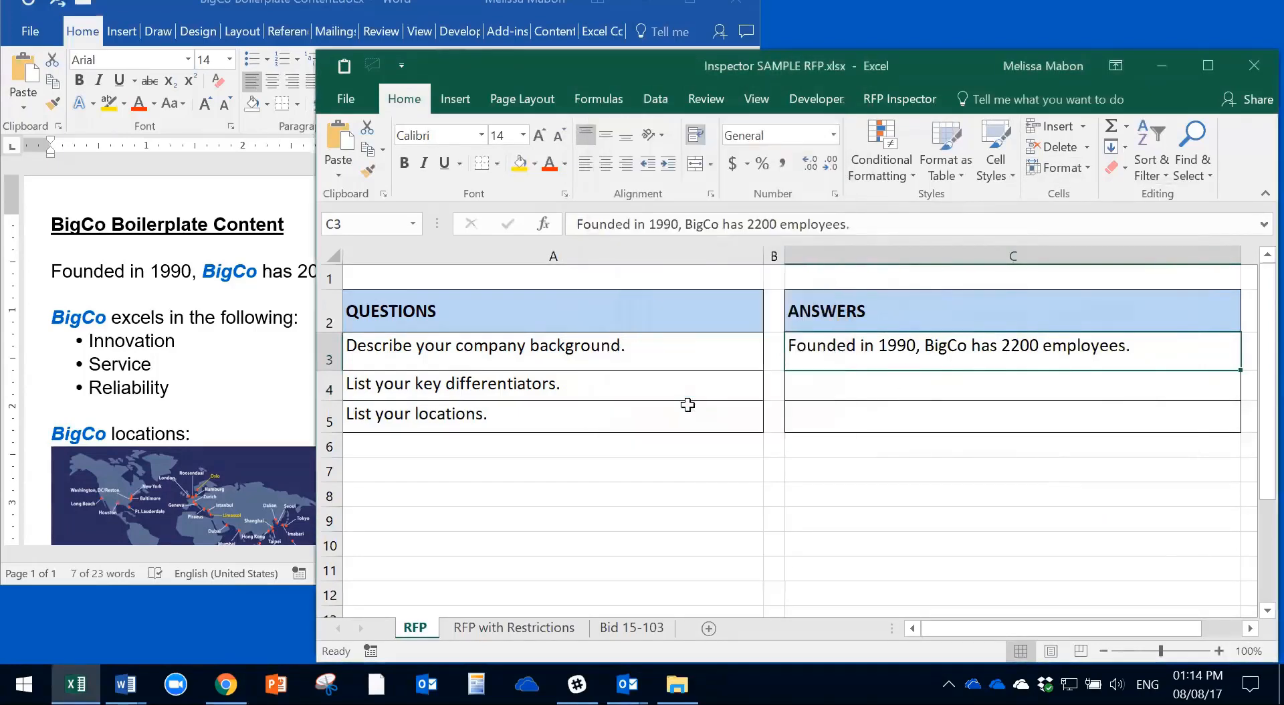
# Test whether empty answer cell C4 opens for editing on the protected sheet, and reselect it.
pyautogui.click(850, 391)
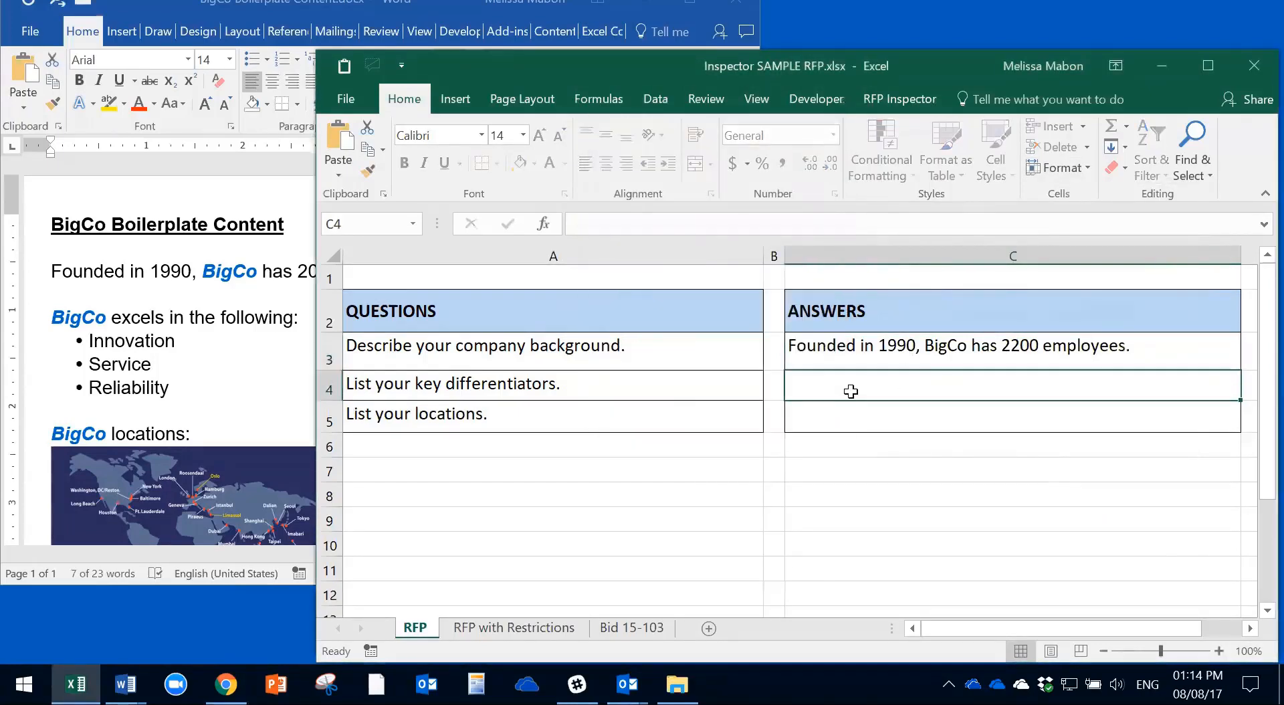
pyautogui.doubleClick(851, 391)
pyautogui.click(696, 387)
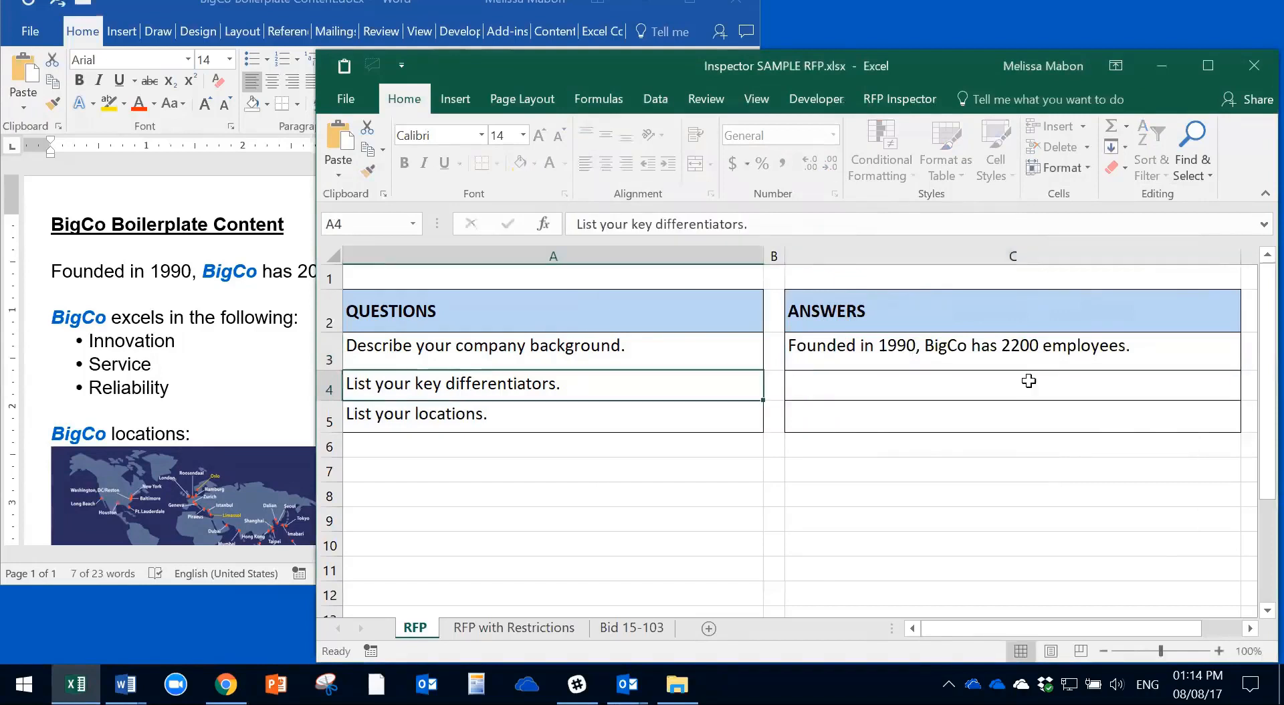
pyautogui.click(872, 385)
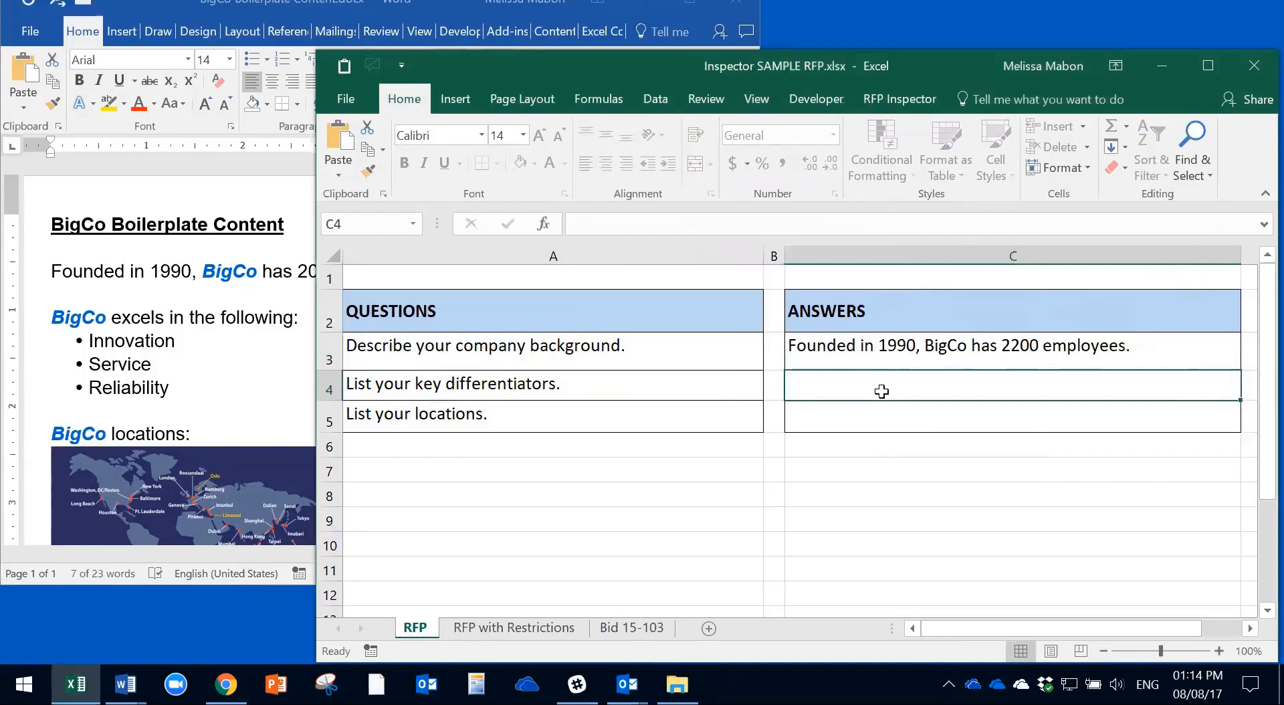
# Switch to the Word document and copy the "BigCo excels in the following:" line with its Innovation, Service and Reliability bullets.
pyautogui.click(257, 380)
pyautogui.click(39, 271)
pyautogui.moveTo(46, 316); pyautogui.dragTo(178, 388)
pyautogui.hotkey('ctrl', 'c')
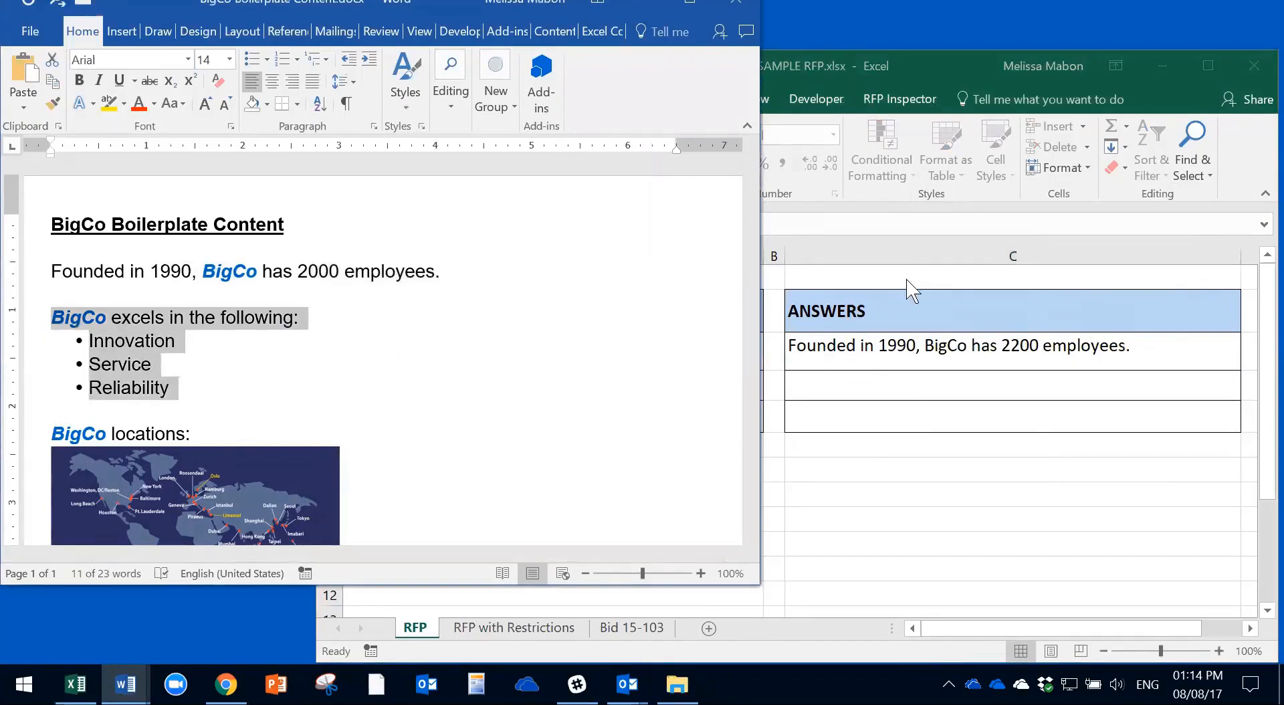
# Try pasting the copied differentiators list directly onto answer cell C4 in the RFP, and undo the paste.
pyautogui.click(842, 388)
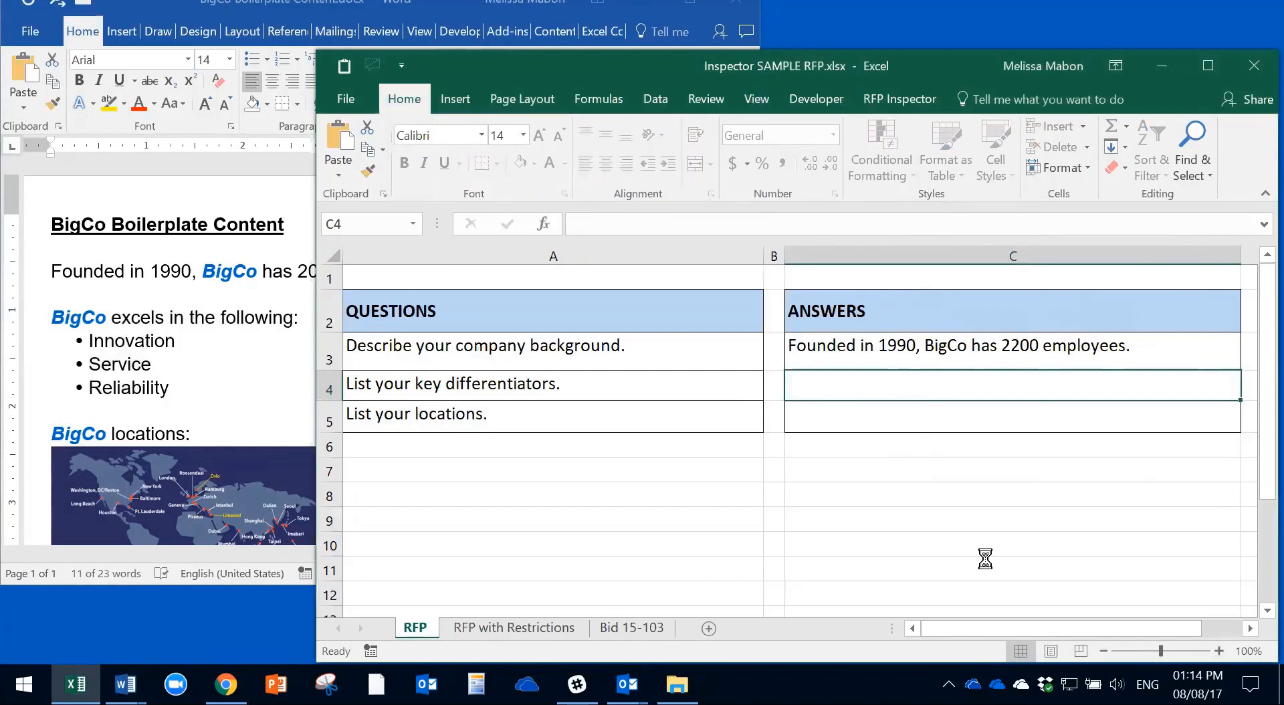
pyautogui.hotkey('ctrl', 'v')
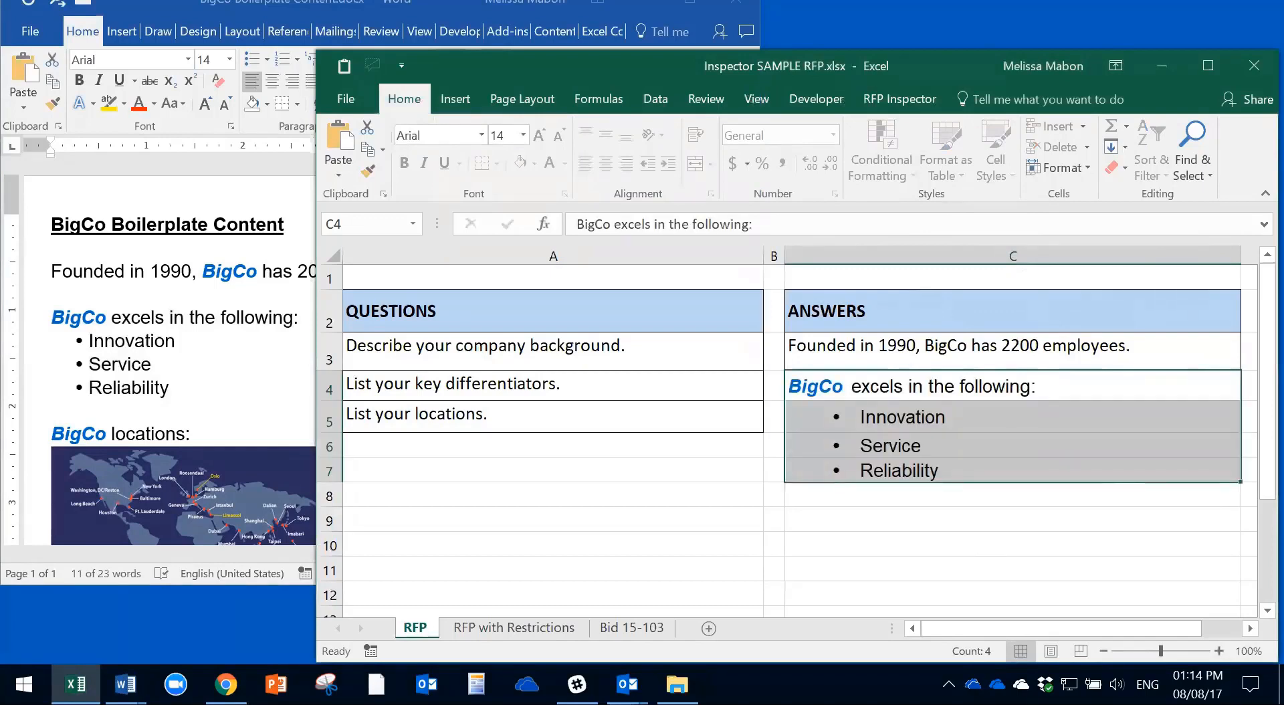
pyautogui.click(702, 495)
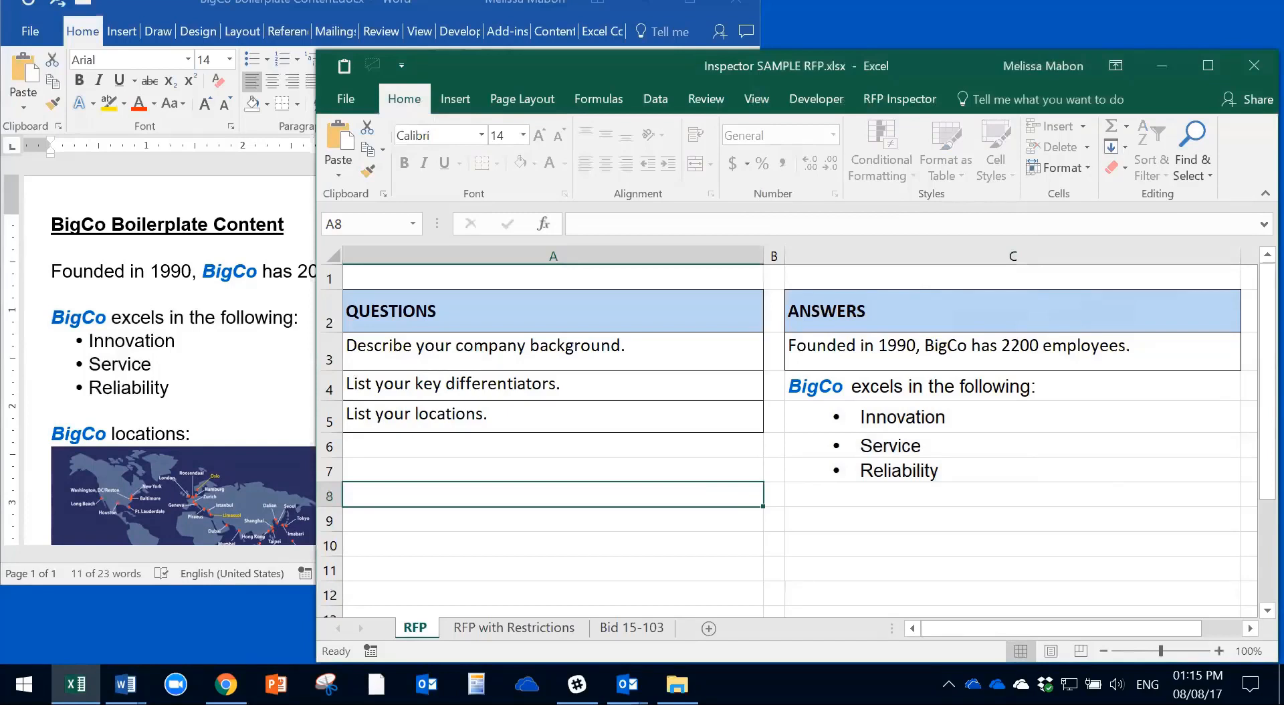
pyautogui.hotkey('ctrl', 'z')
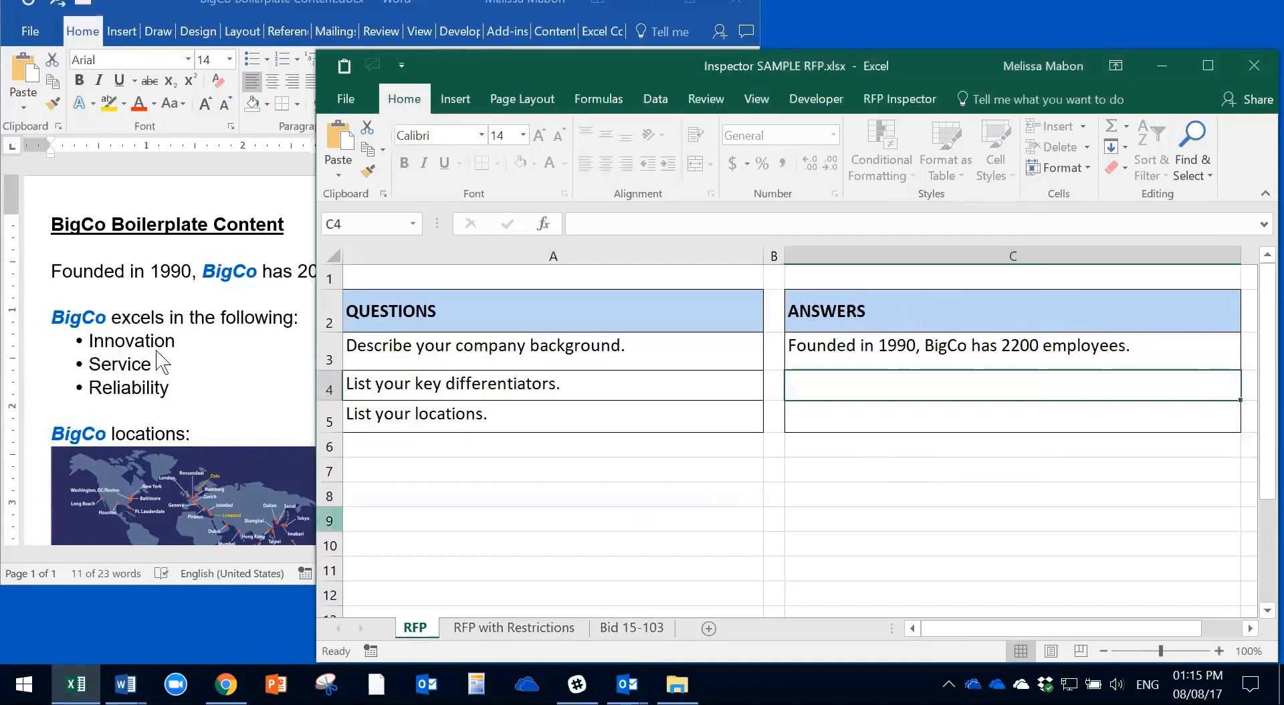
# Open answer cell C4 for editing, paste the copied differentiators list inside it, and commit the entry.
pyautogui.click(104, 324)
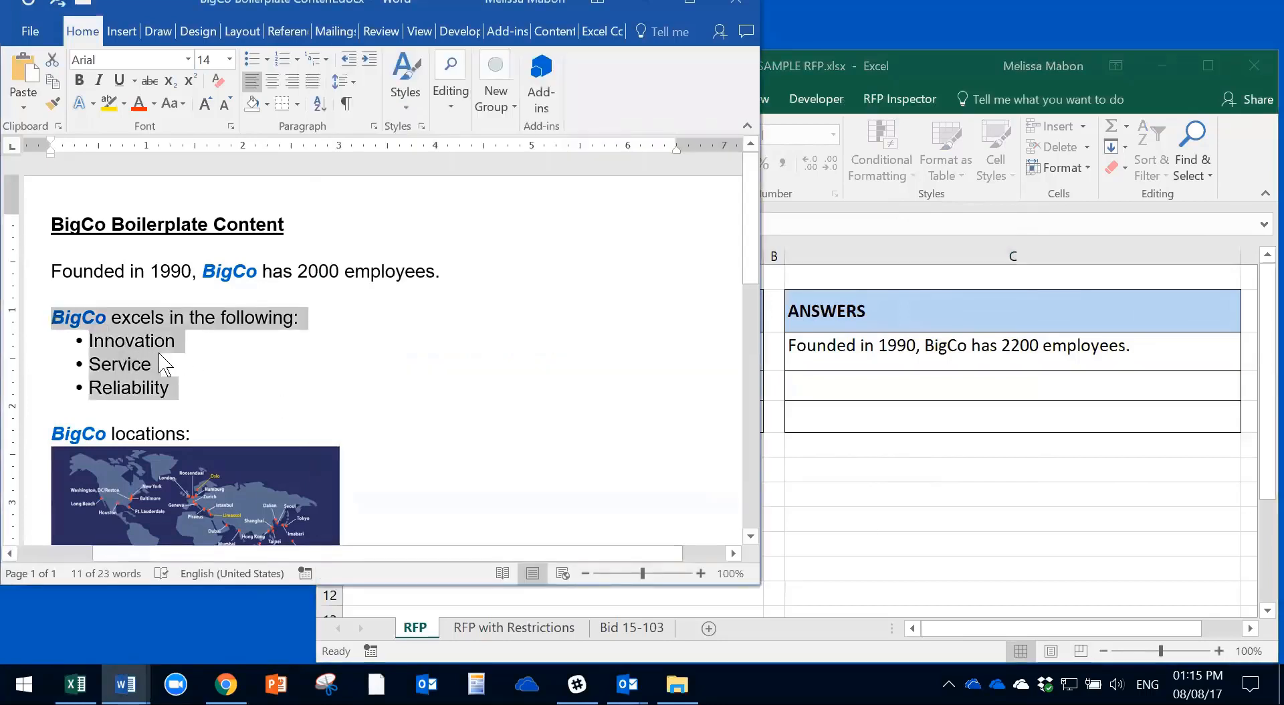
pyautogui.click(871, 391)
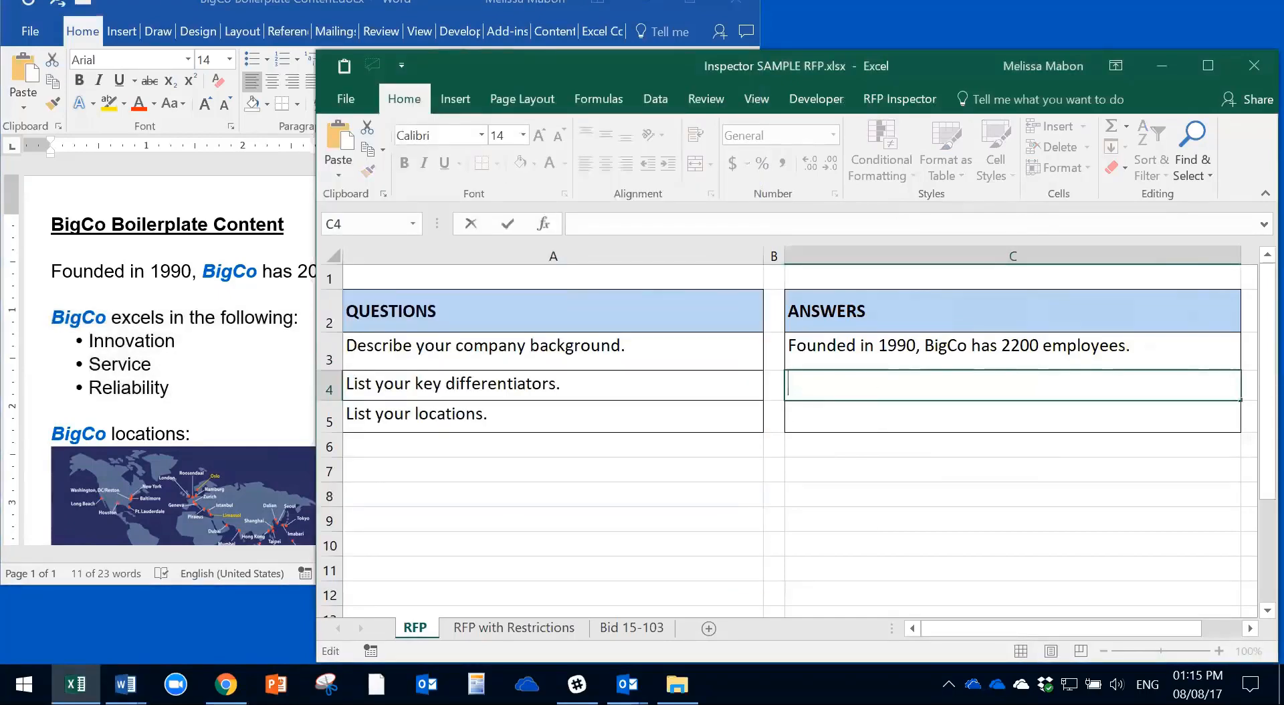
pyautogui.write('BigCo excels in the following: □ Innovation □ Service □ Reliability')
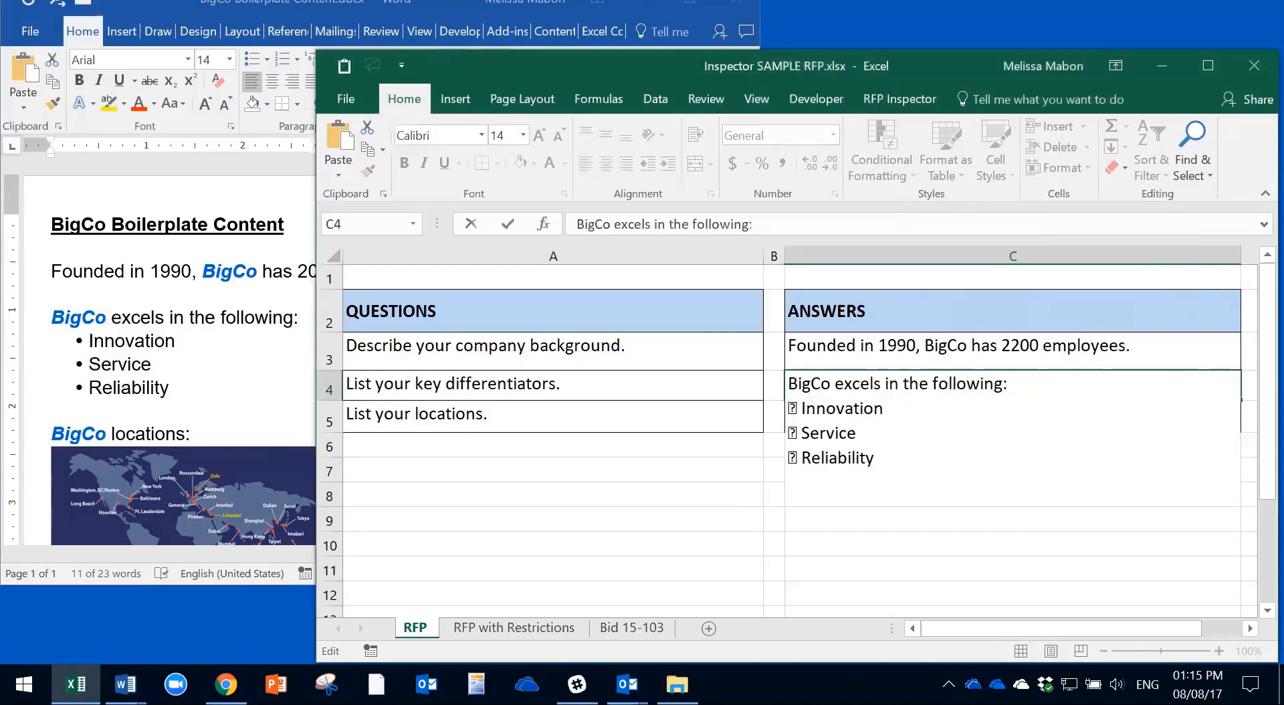
pyautogui.click(688, 442)
pyautogui.click(868, 410)
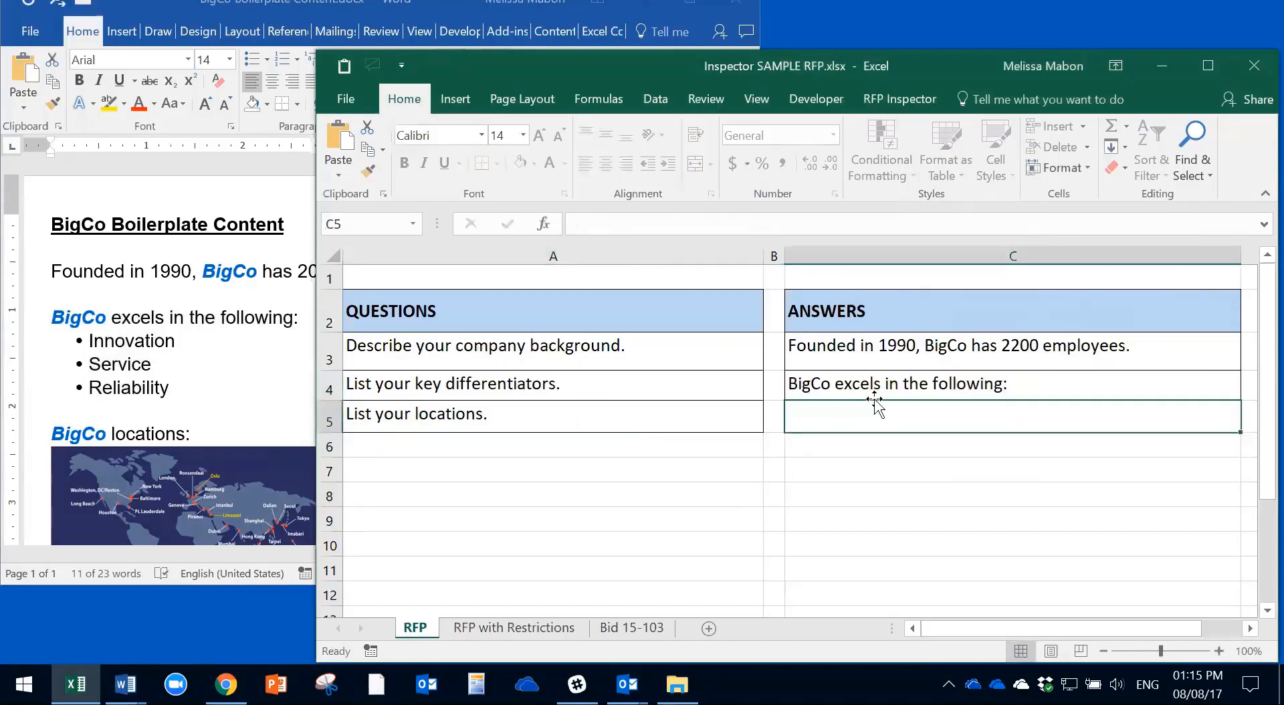
# Try pasting the copied differentiators list directly over the filled cell C4, and undo both pastes.
pyautogui.click(332, 396)
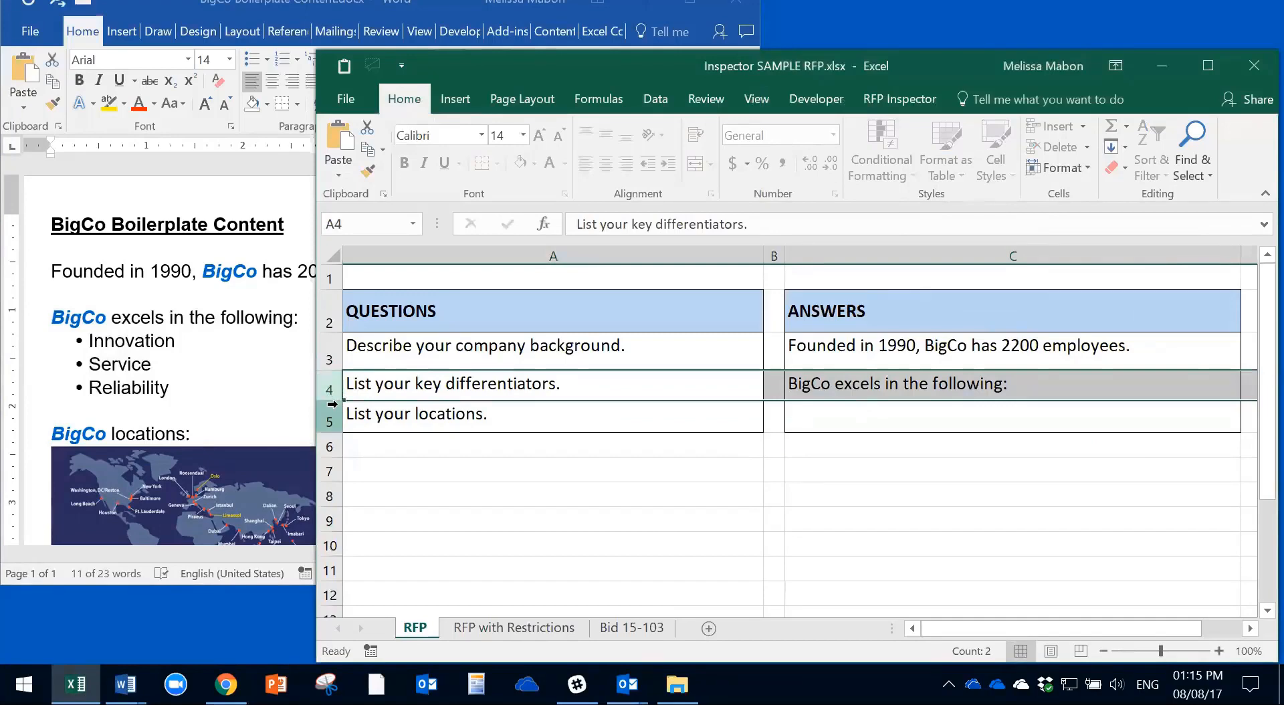
pyautogui.click(330, 420)
pyautogui.click(1033, 387)
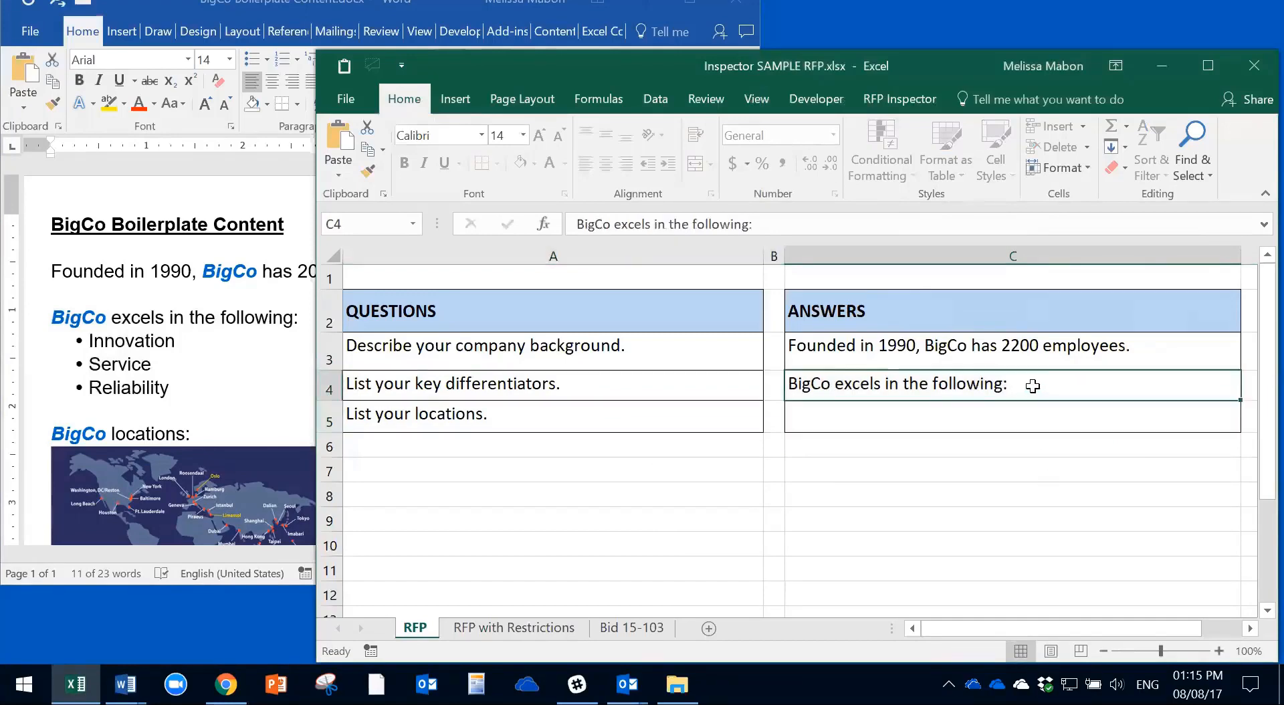
pyautogui.hotkey('ctrl', 'v')
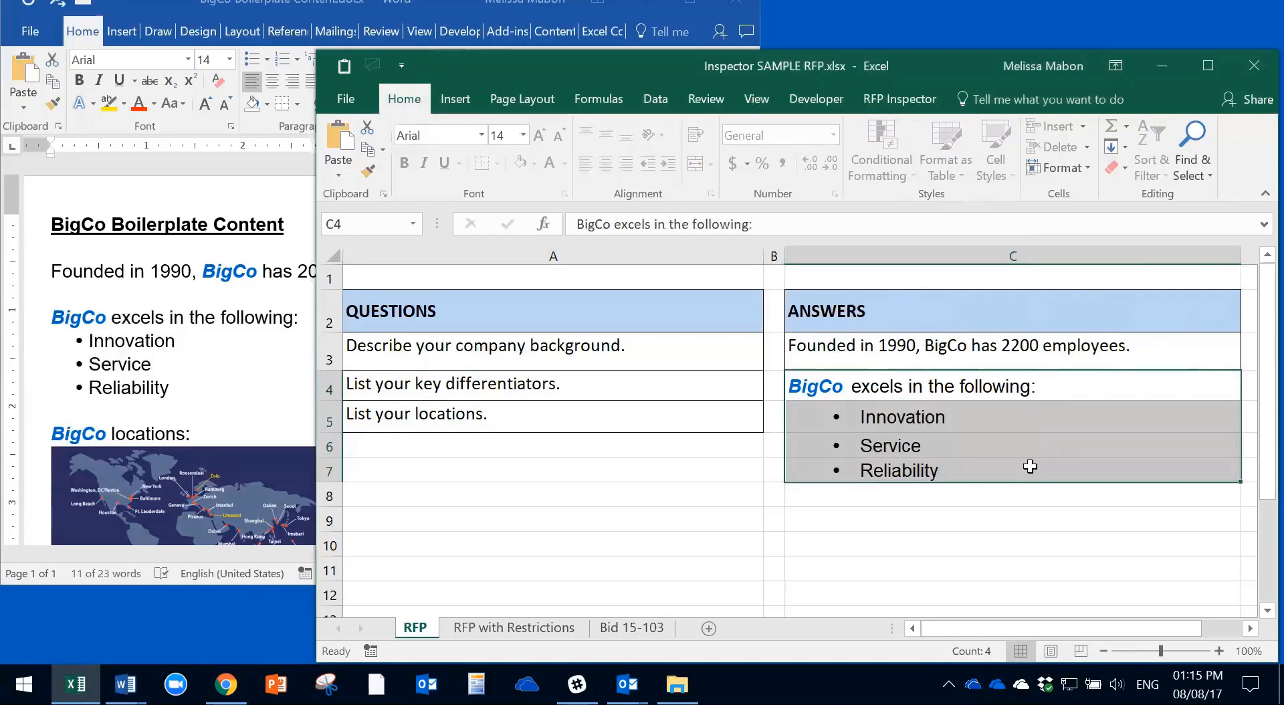
pyautogui.hotkey('ctrl', 'z')
pyautogui.hotkey('ctrl', 'z')
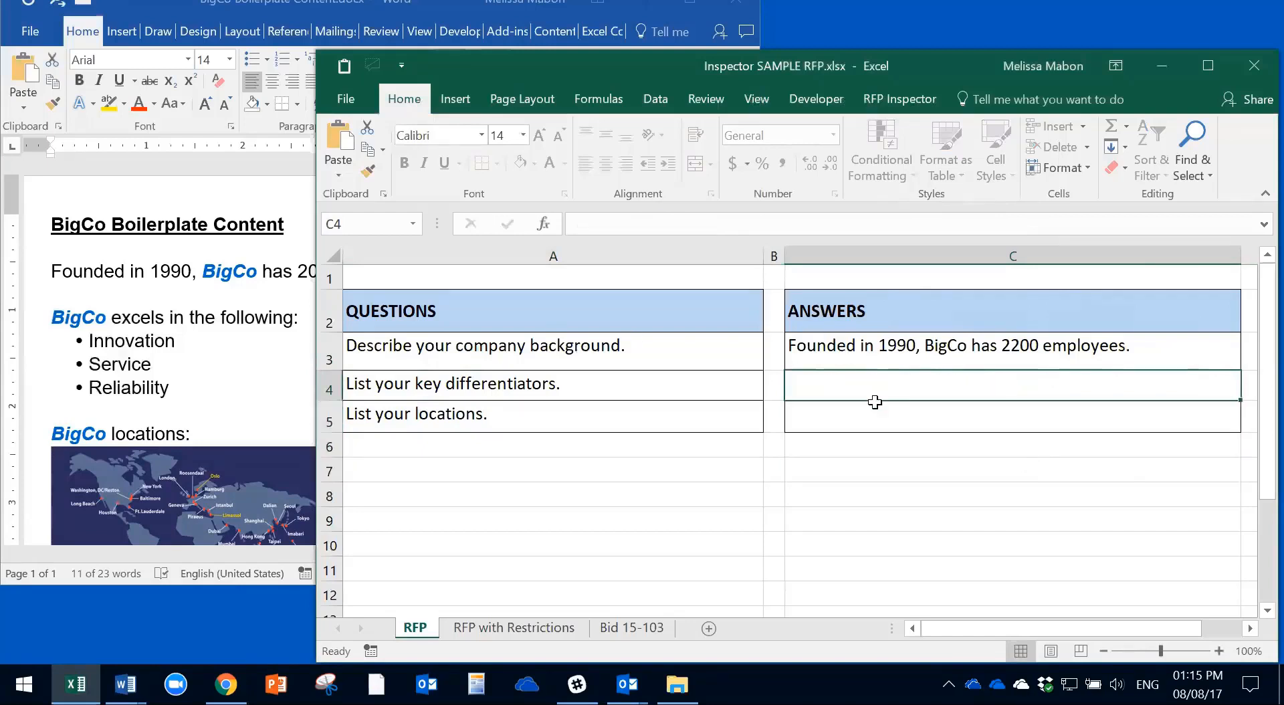
# Paste the copied differentiators list inside cell C4 again in edit mode and leave the cell.
pyautogui.doubleClick(869, 382)
pyautogui.write('BigCo excels in the following: □ Innovation □ Service □ Reliability')
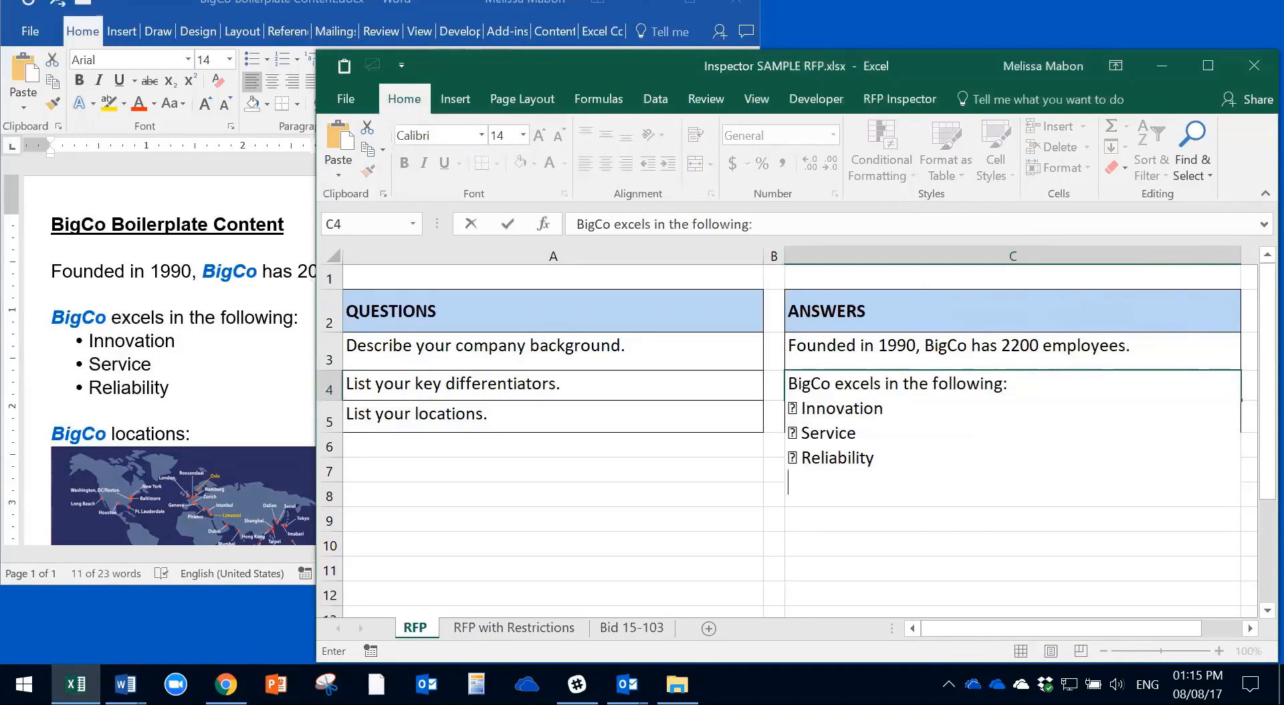
pyautogui.click(332, 403)
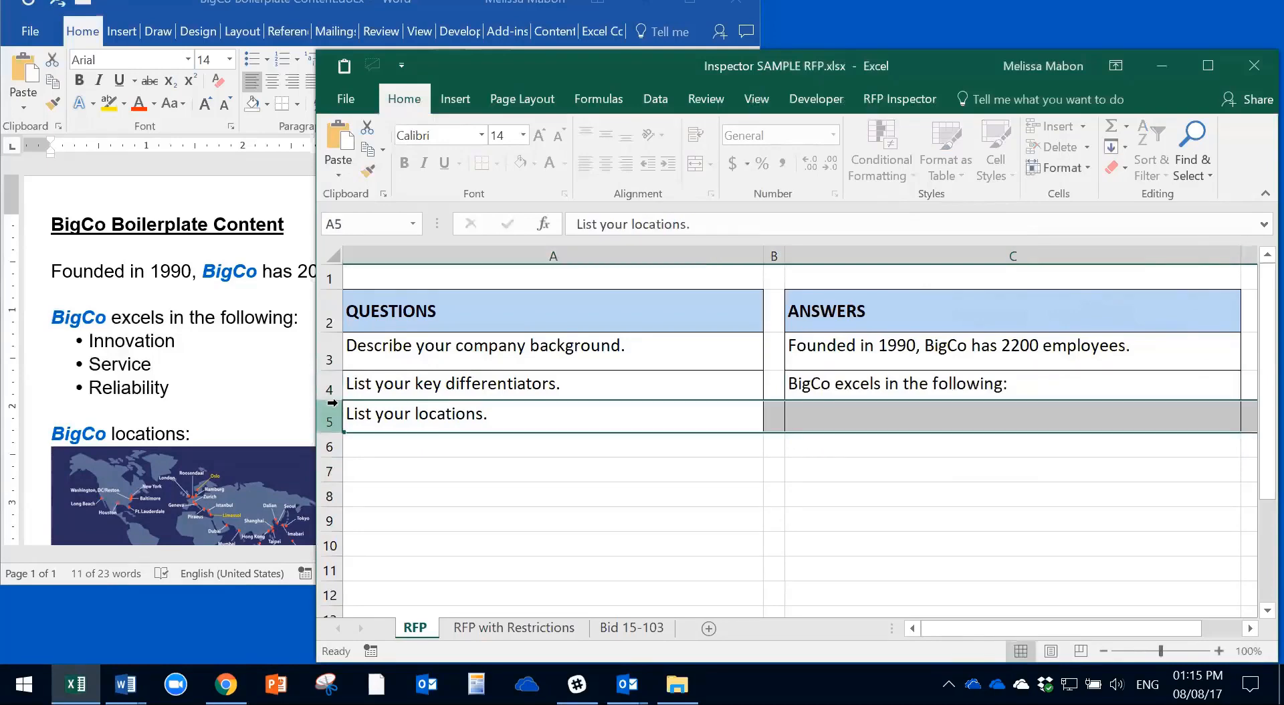
# Unprotect the RFP sheet, reduce row 5's height slightly, and autofit row 4 to its contents.
pyautogui.click(1056, 168)
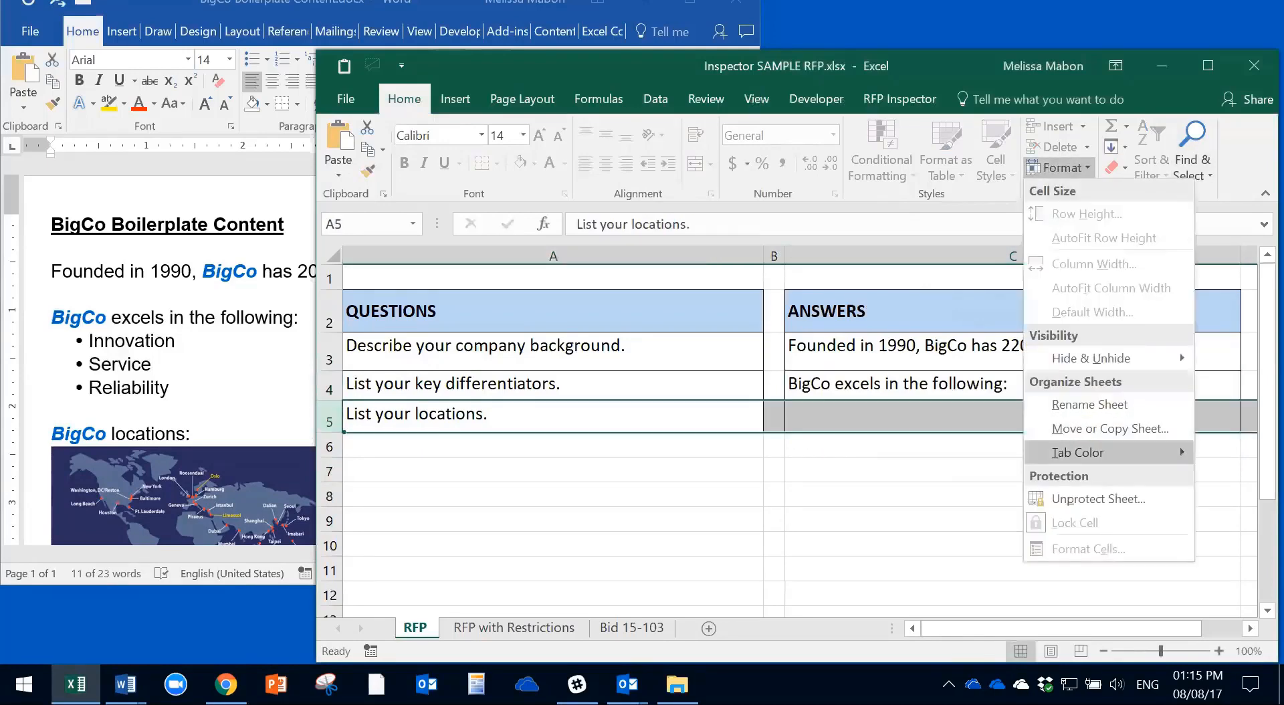
pyautogui.click(1098, 498)
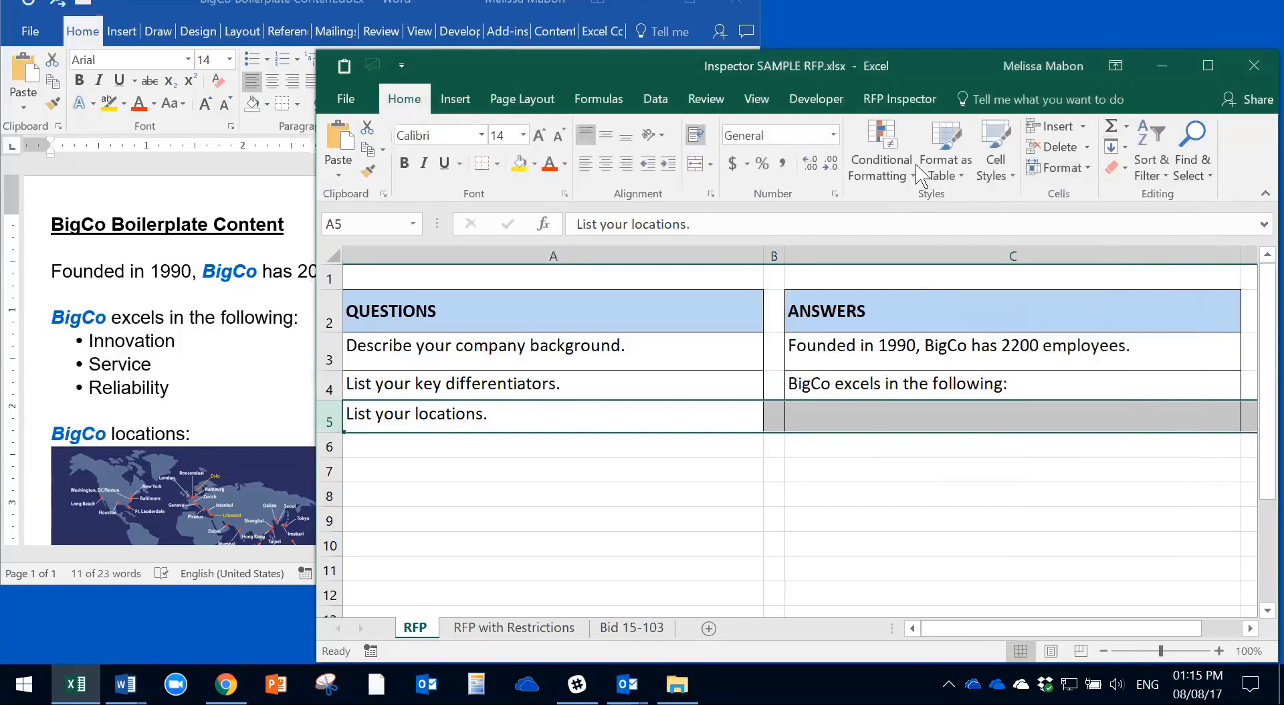
pyautogui.moveTo(328, 433); pyautogui.dragTo(328, 426)
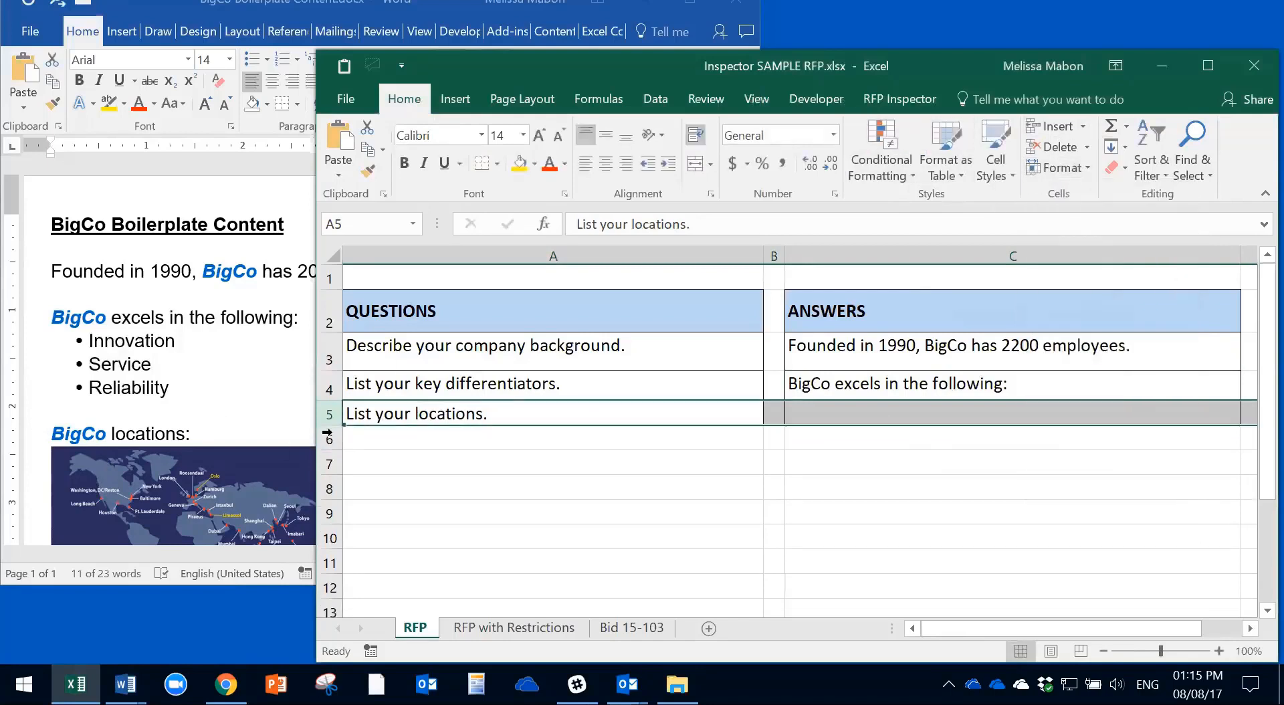
pyautogui.doubleClick(329, 399)
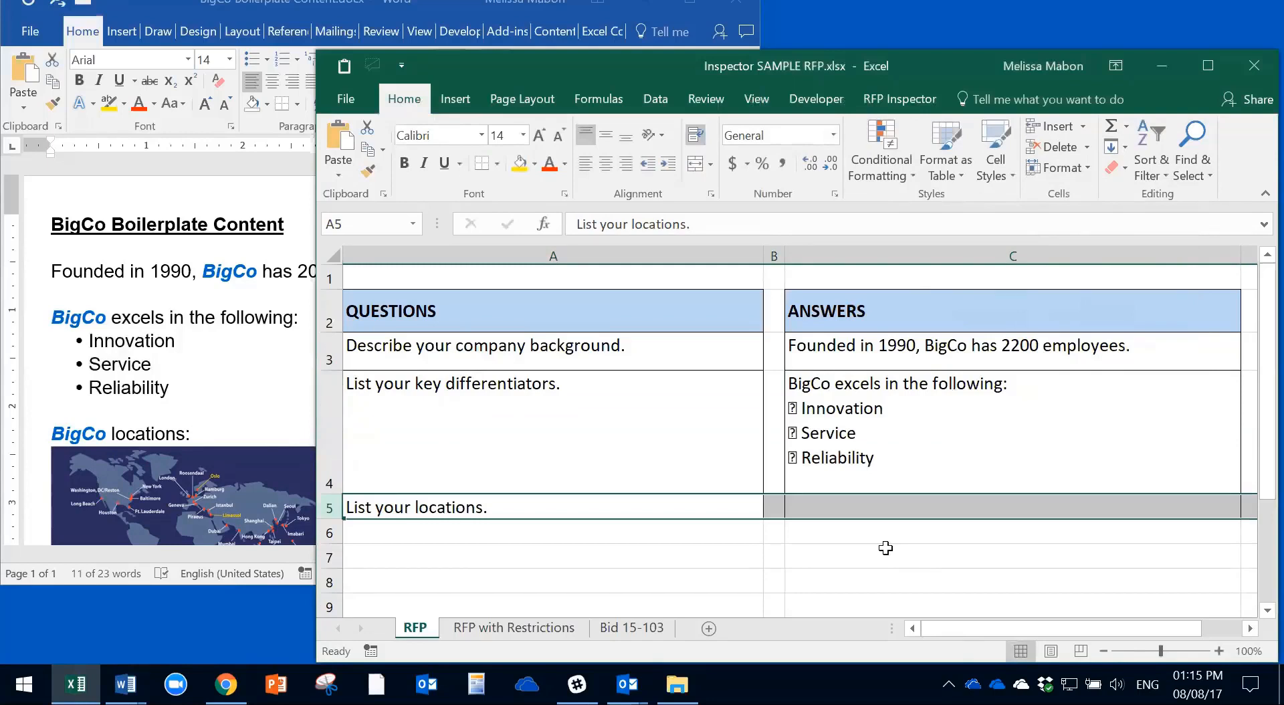
# Select the garbled bullet character before Innovation in cell C4 and look at the available symbol insertion options.
pyautogui.click(1010, 444)
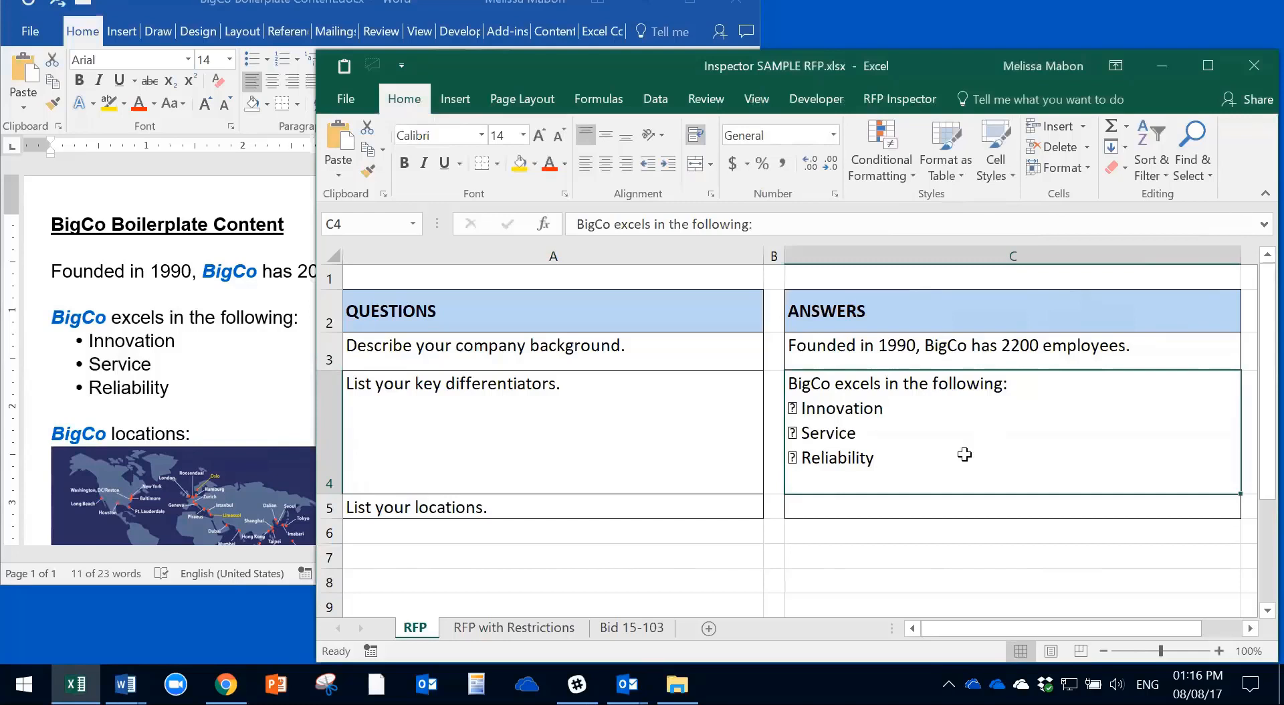
pyautogui.doubleClick(843, 437)
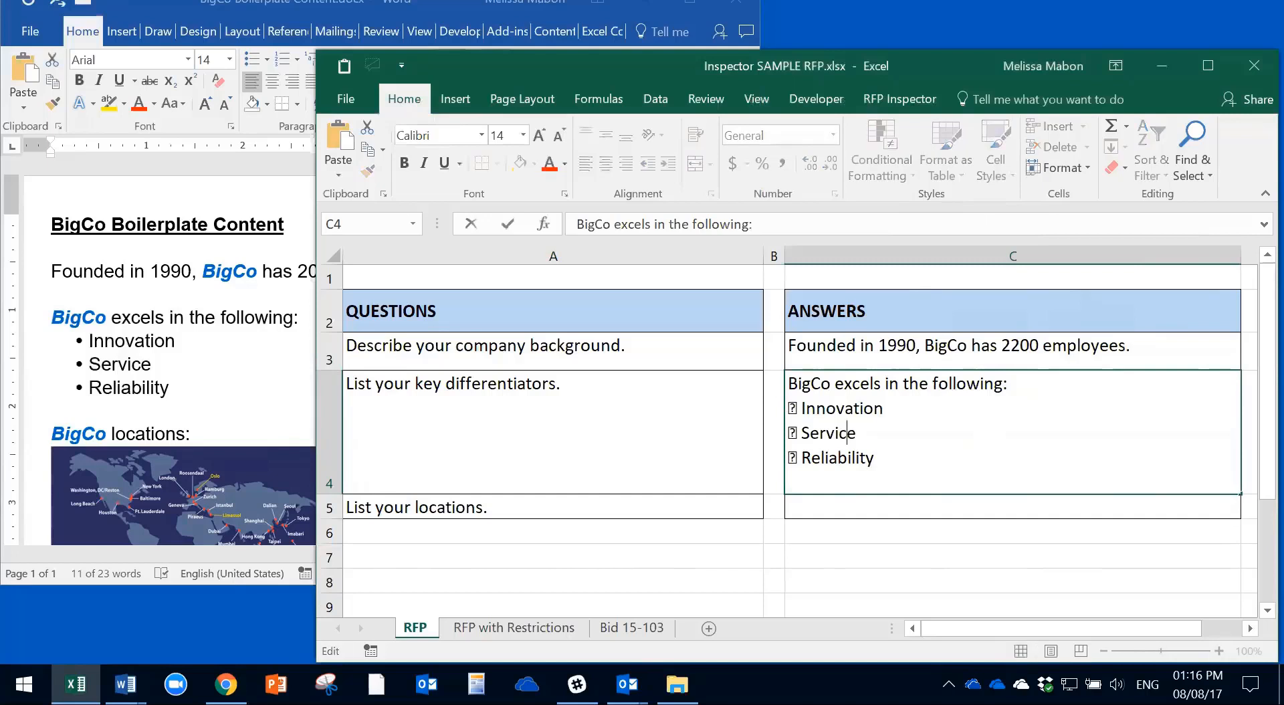
pyautogui.moveTo(797, 408); pyautogui.dragTo(788, 408)
pyautogui.click(452, 100)
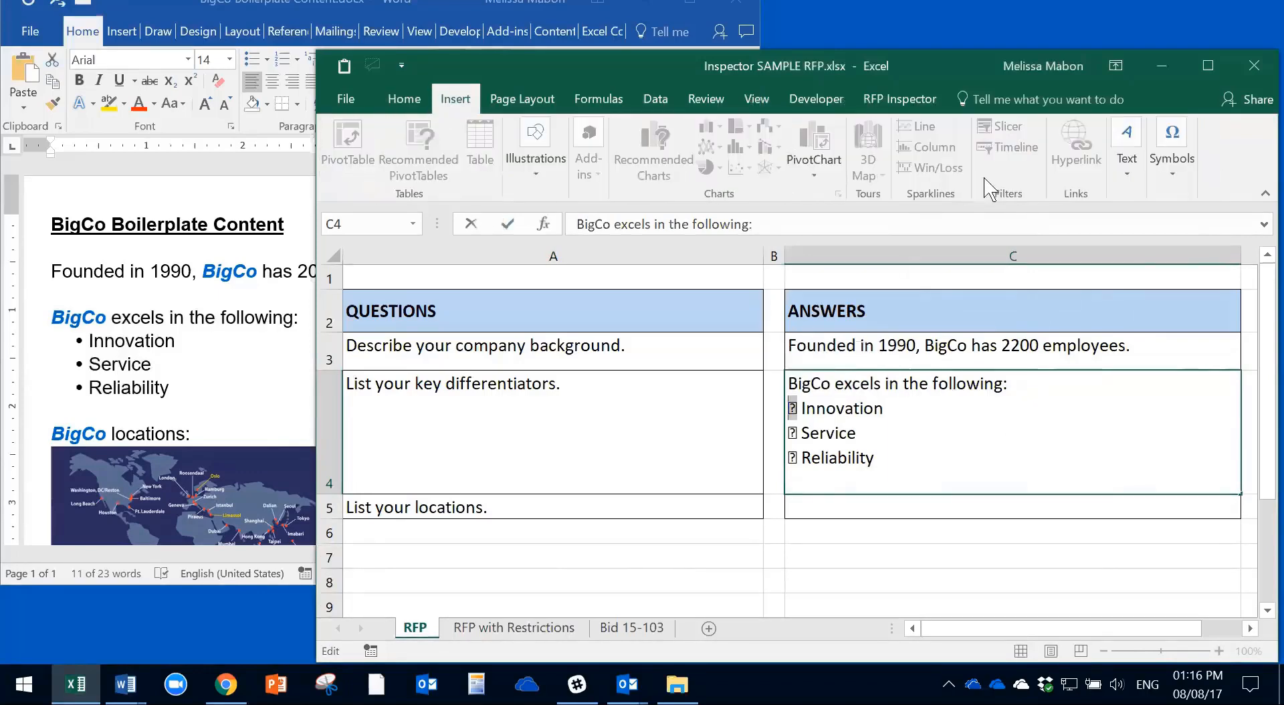
pyautogui.click(1172, 150)
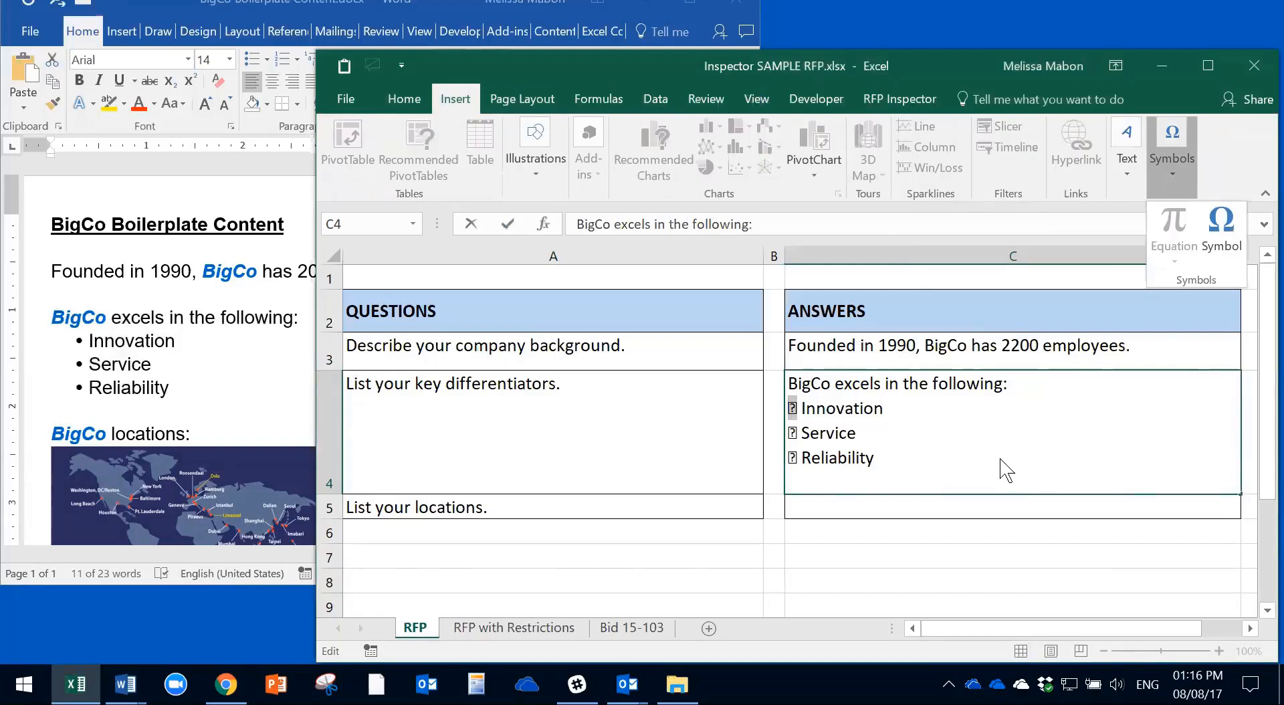
pyautogui.click(975, 437)
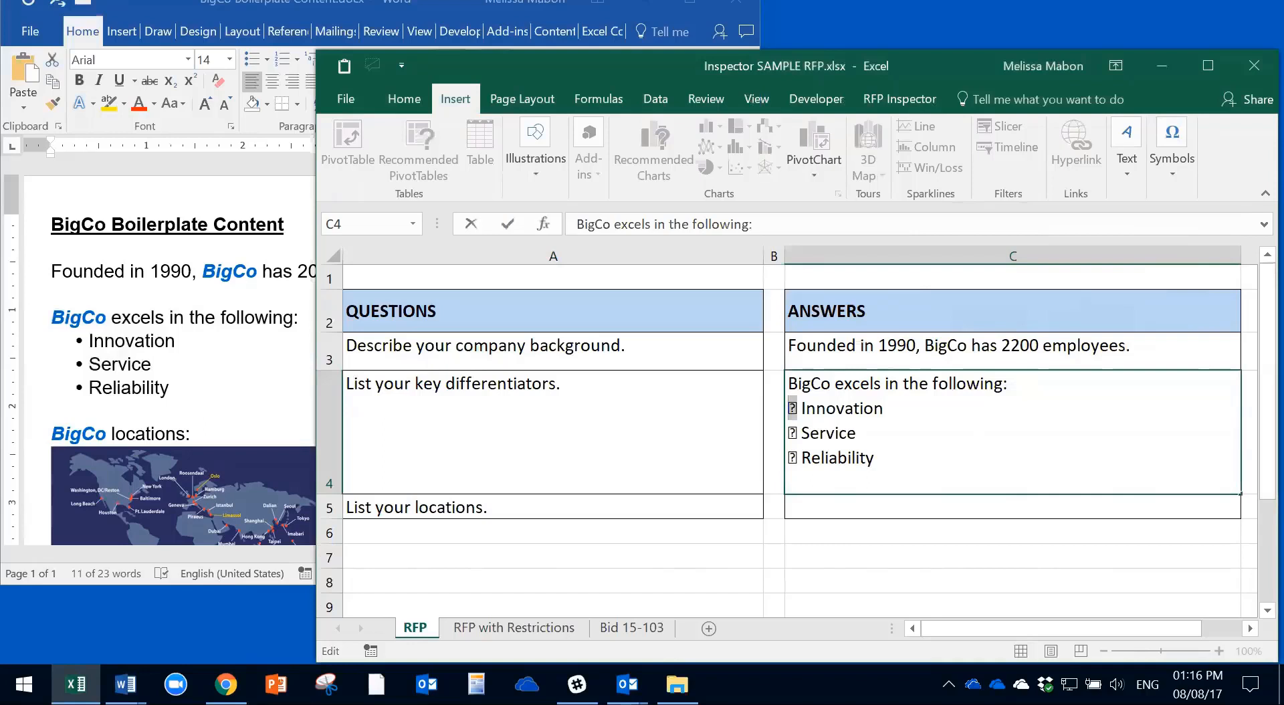
# Delete the whole pasted differentiators text from answer cell C4.
pyautogui.click(884, 409)
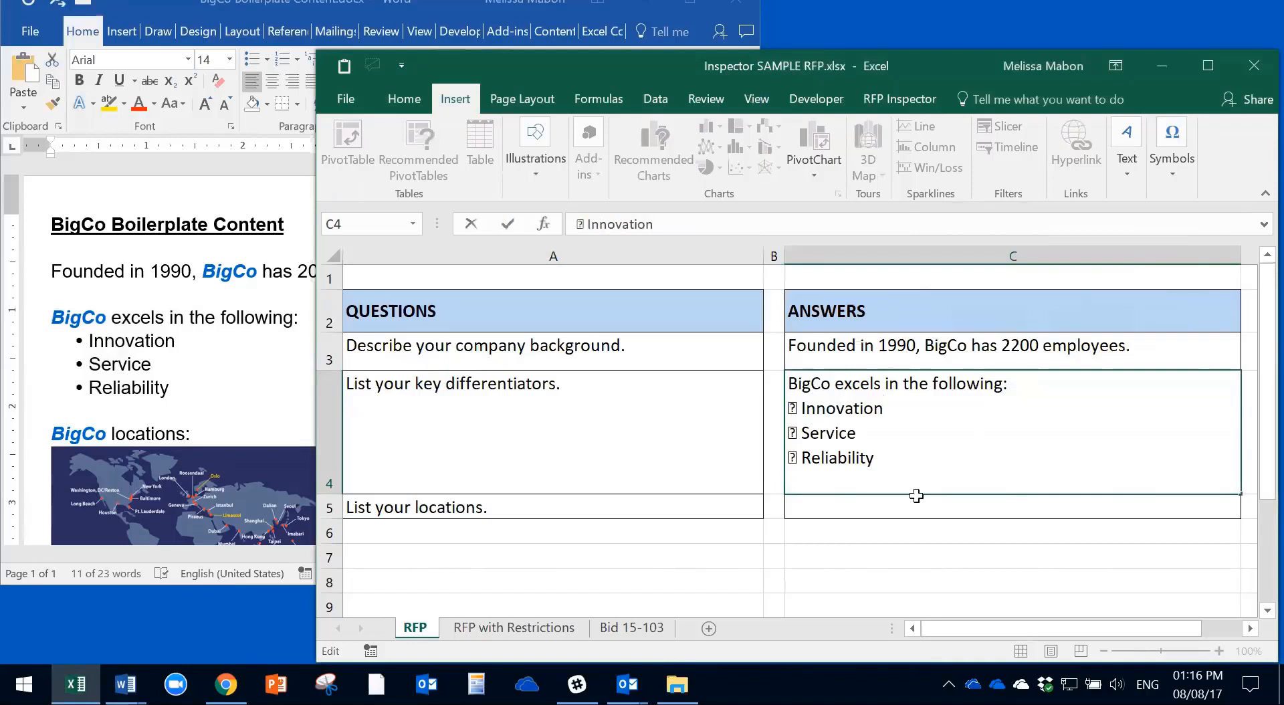
pyautogui.moveTo(873, 458); pyautogui.dragTo(845, 374)
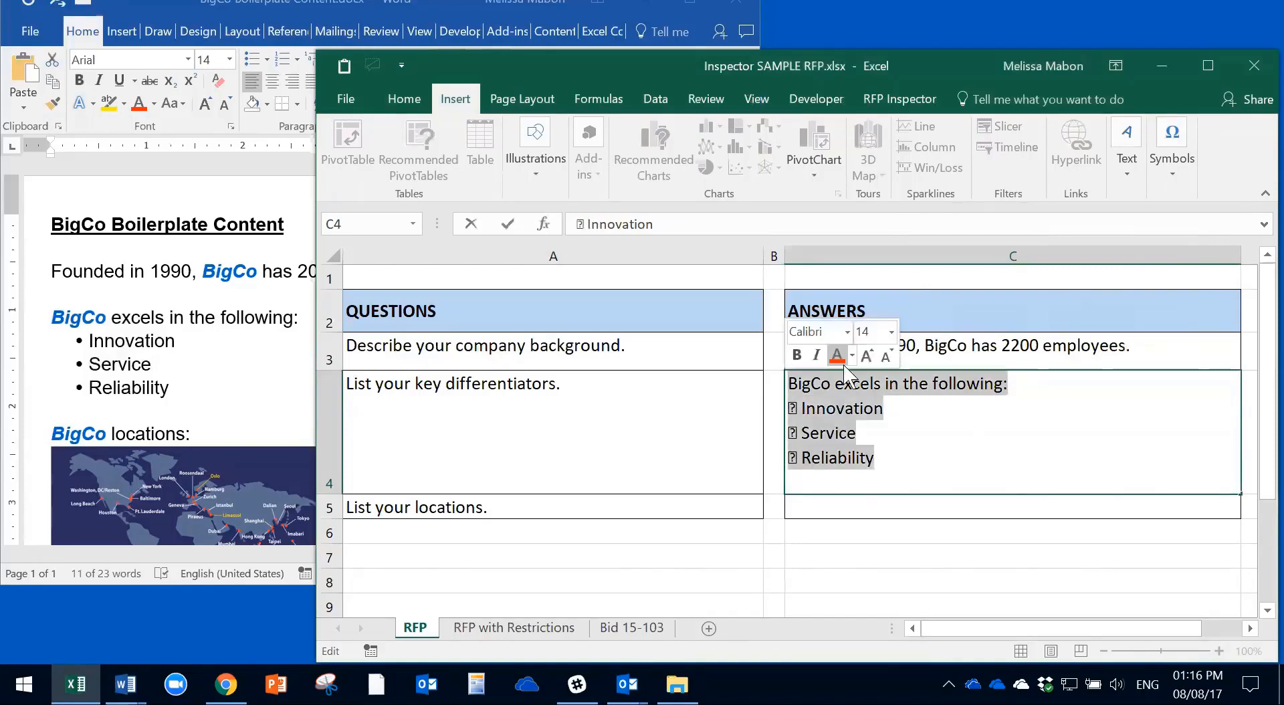
pyautogui.press('Delete')
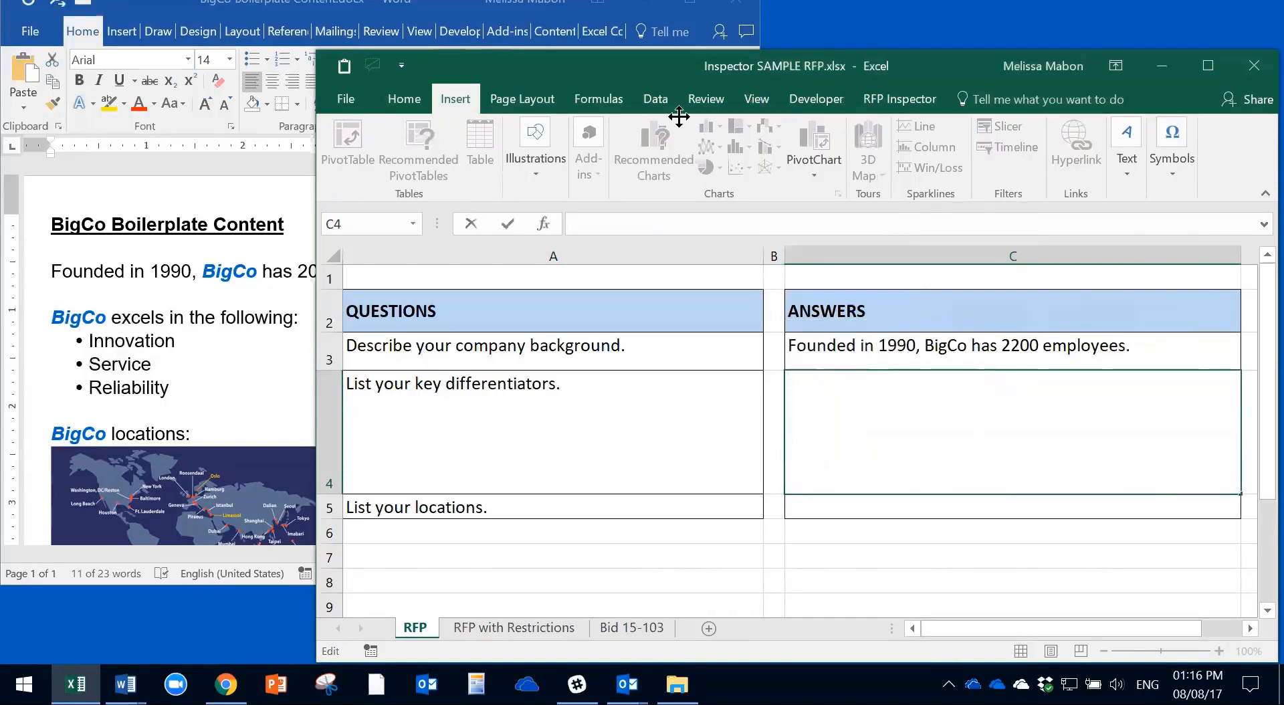
# Switch to the Word document, maximize its window, and inspect the font of the bullet characters before the differentiators.
pyautogui.hotkey('alt', 'Tab')
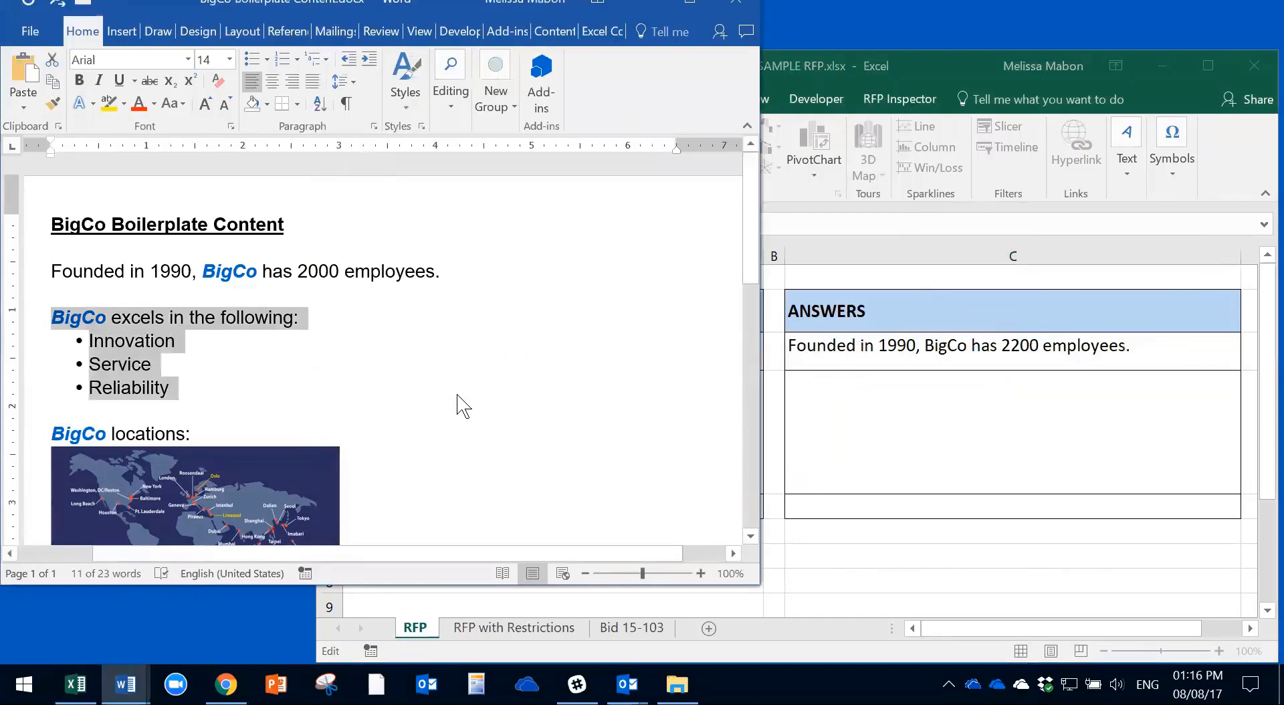
pyautogui.click(686, 2)
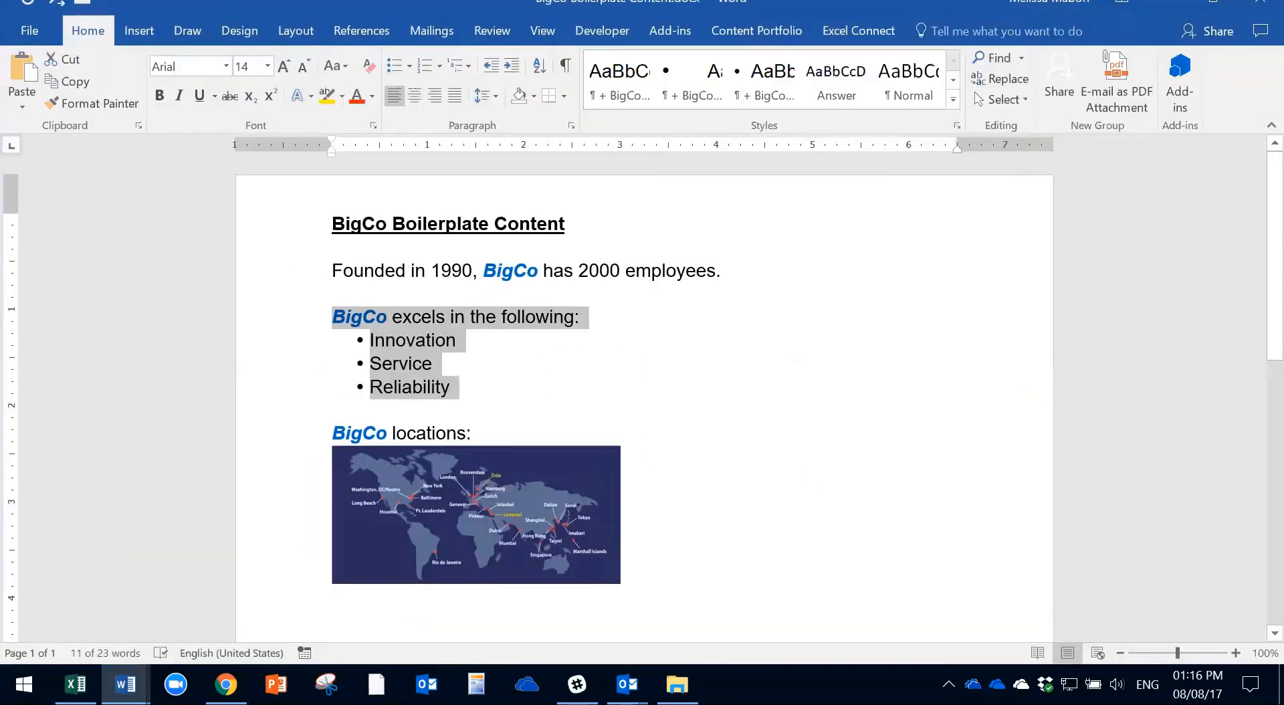
pyautogui.click(545, 365)
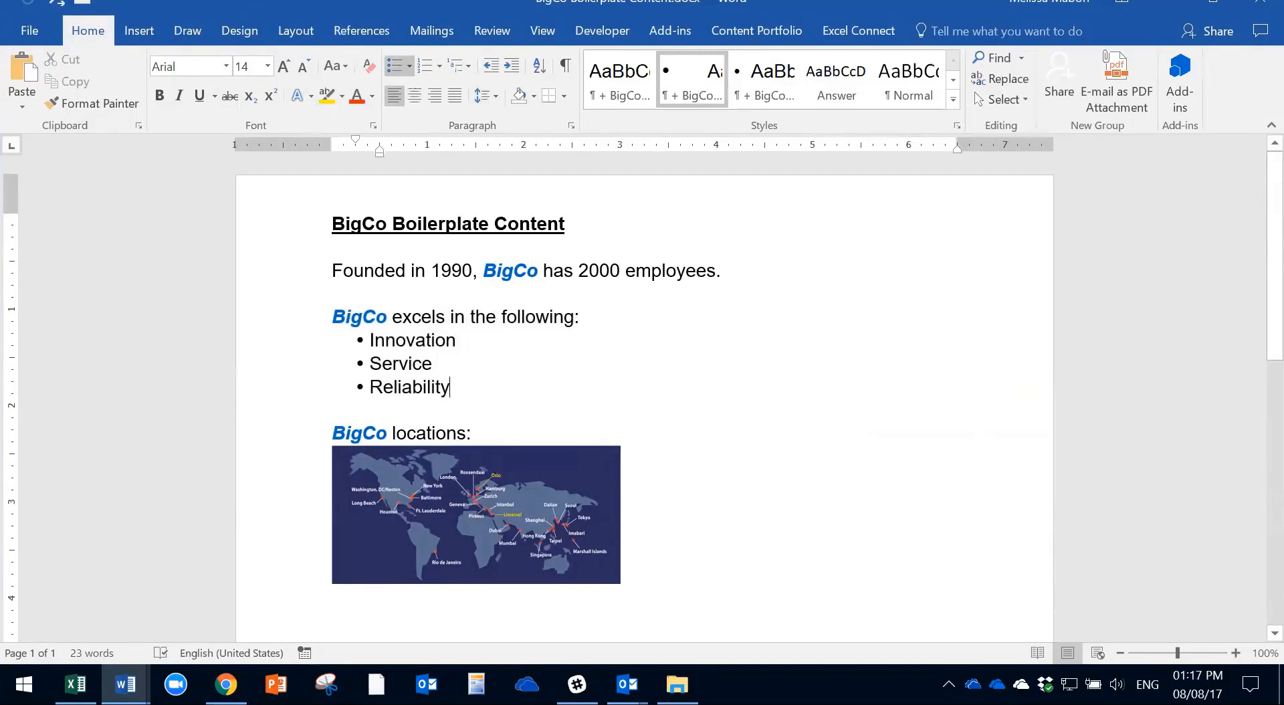
pyautogui.click(360, 340)
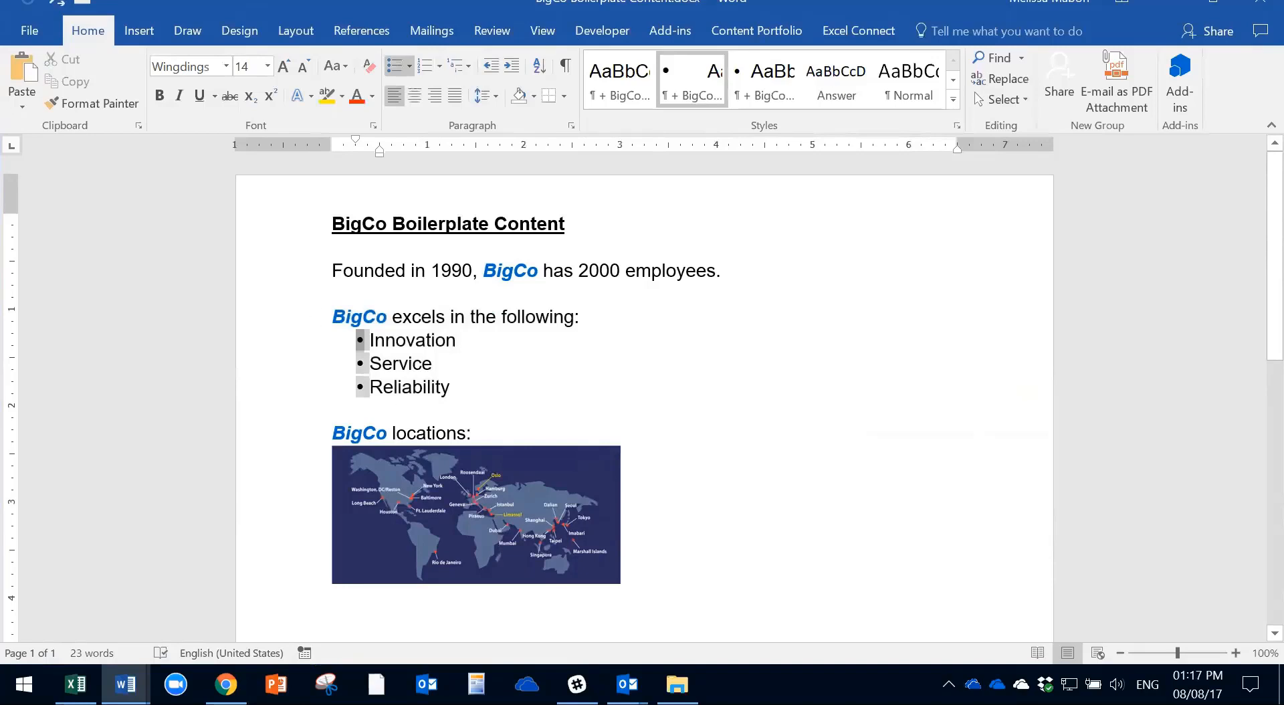
pyautogui.click(433, 364)
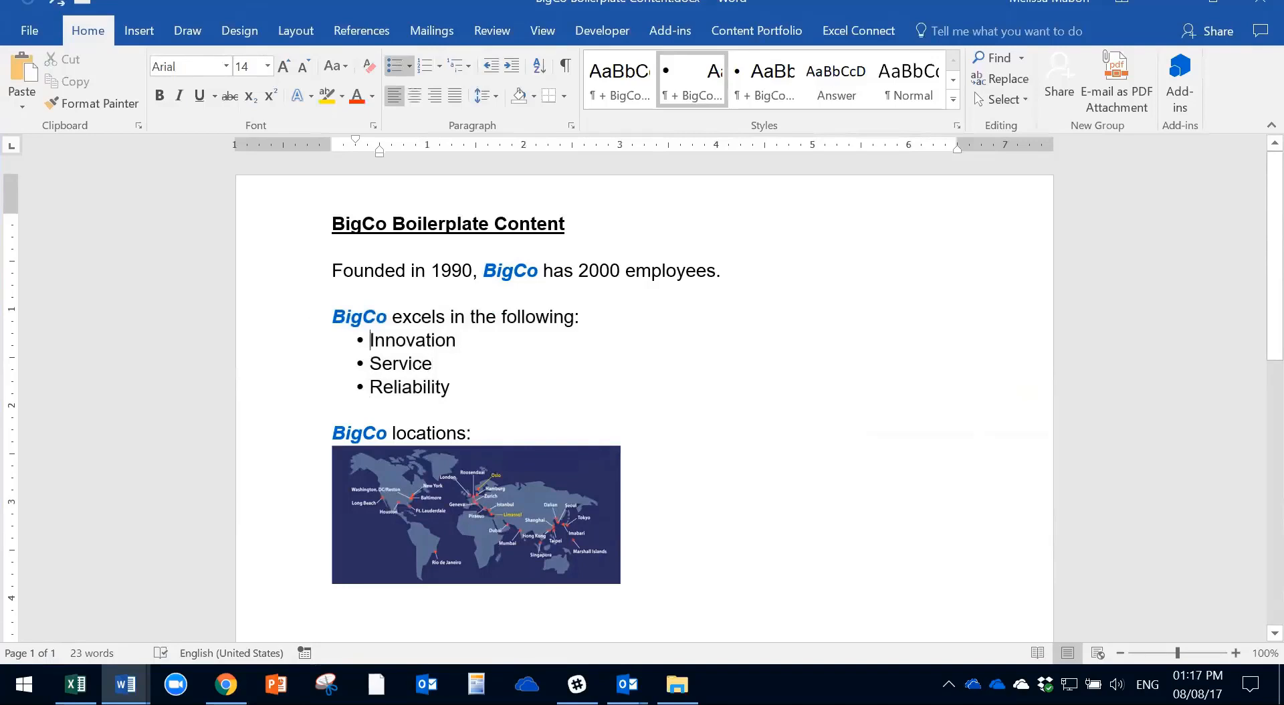
# Select the Innovation, Service and Reliability bullet items and open a new multilevel list definition for them.
pyautogui.moveTo(370, 340); pyautogui.dragTo(471, 388)
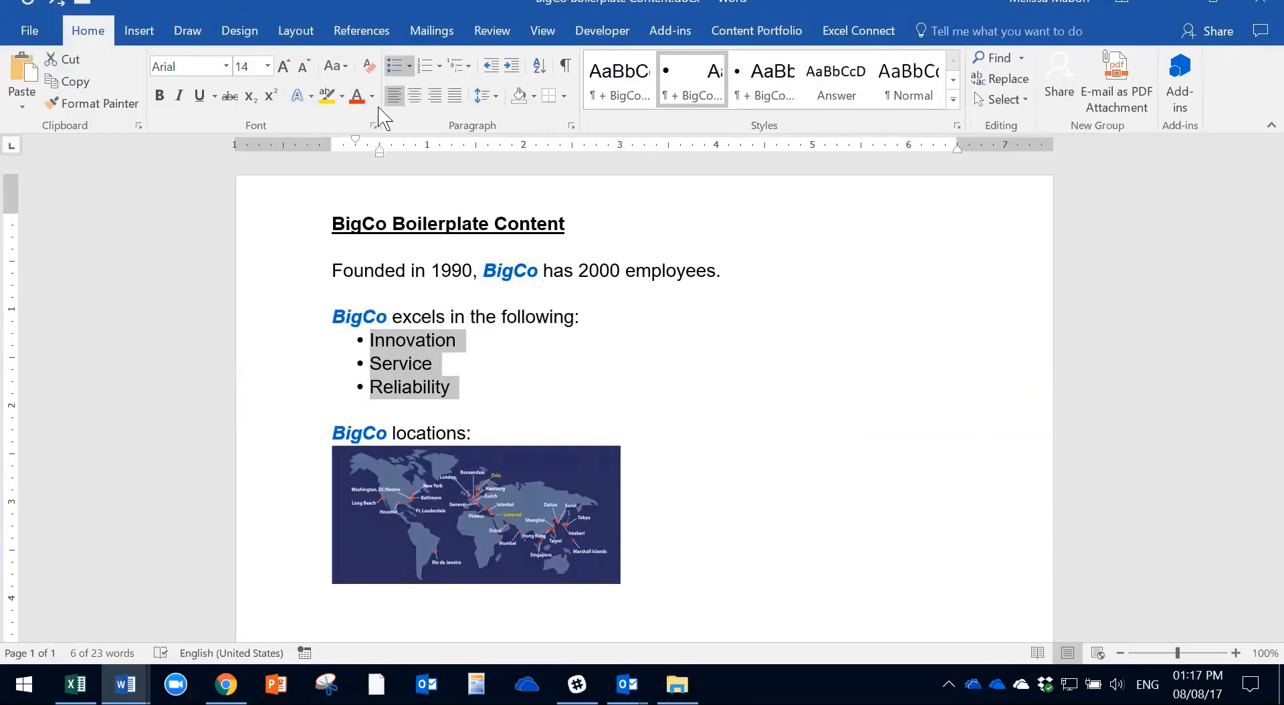
pyautogui.click(470, 66)
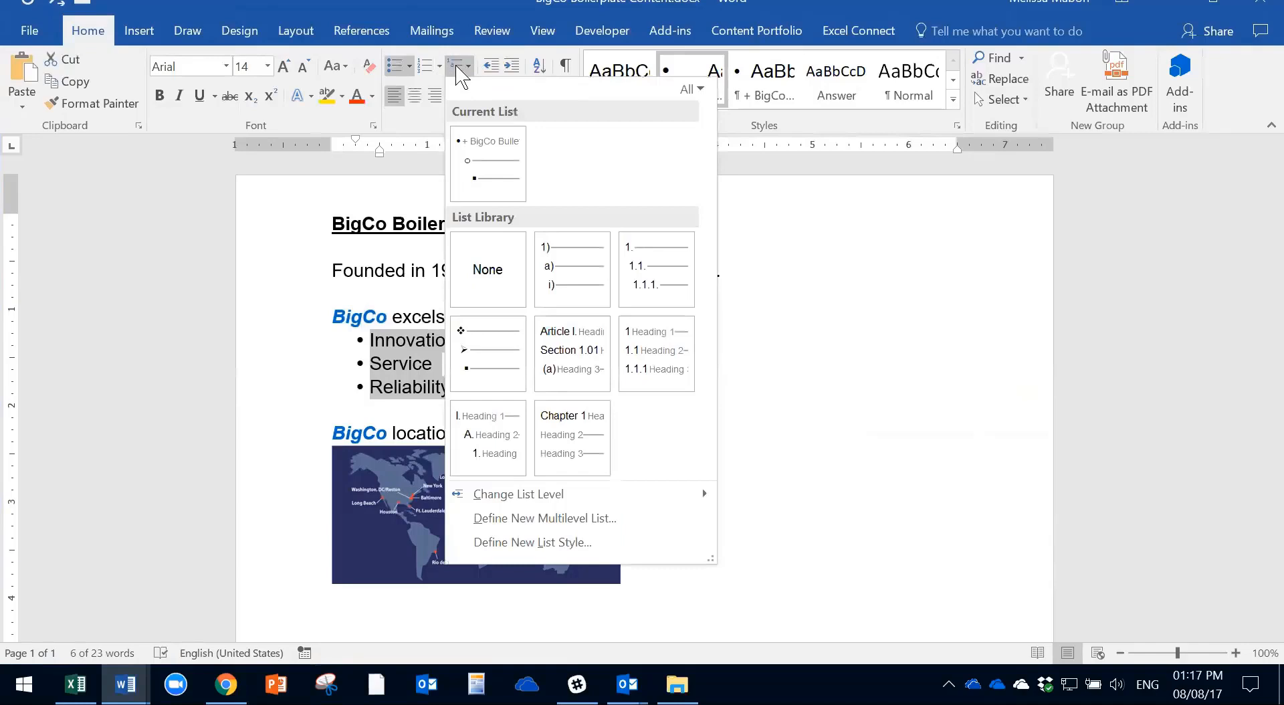
pyautogui.click(588, 520)
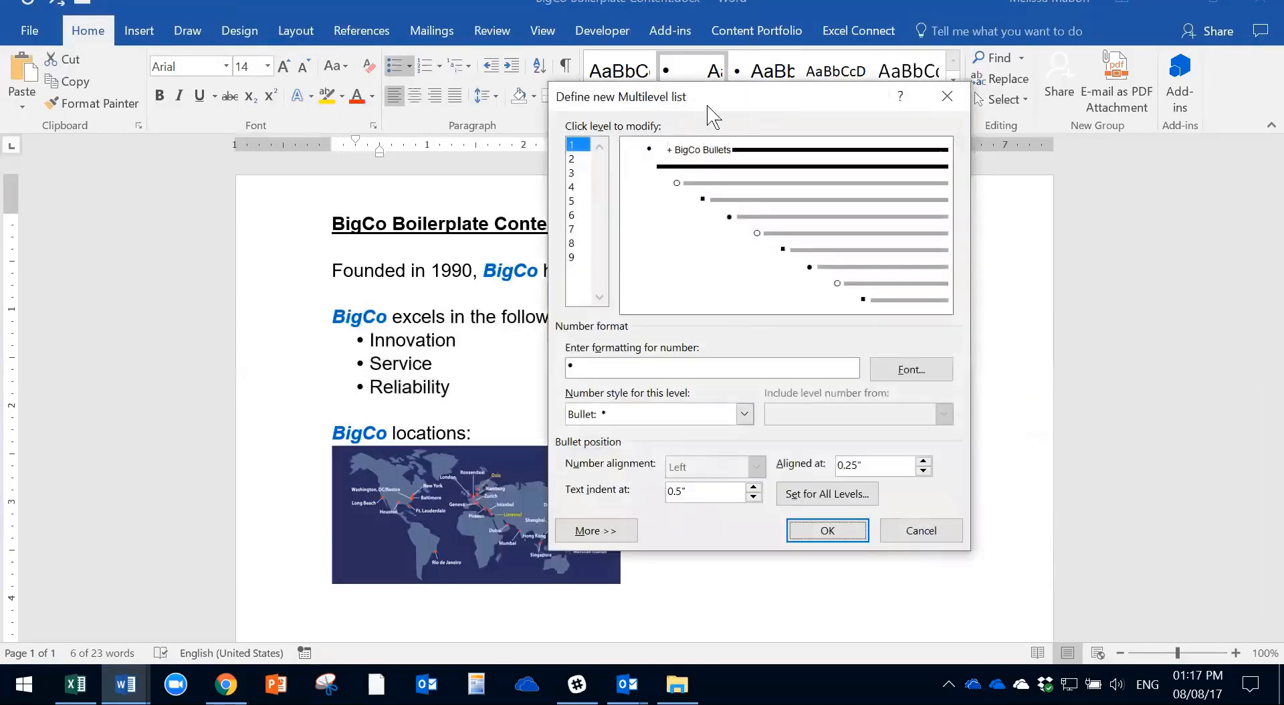
pyautogui.moveTo(749, 99); pyautogui.dragTo(685, 99)
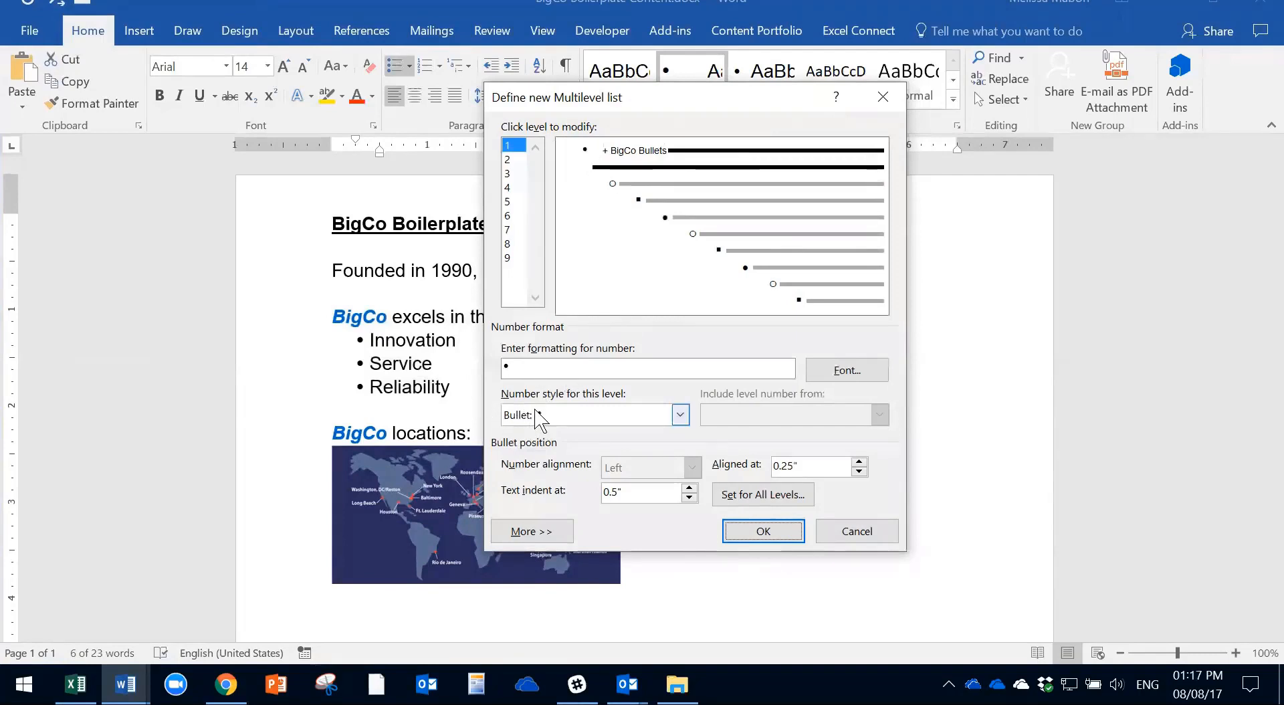
# Open the symbol selection for a new bullet as the number style of level 1 in the multilevel list.
pyautogui.click(679, 415)
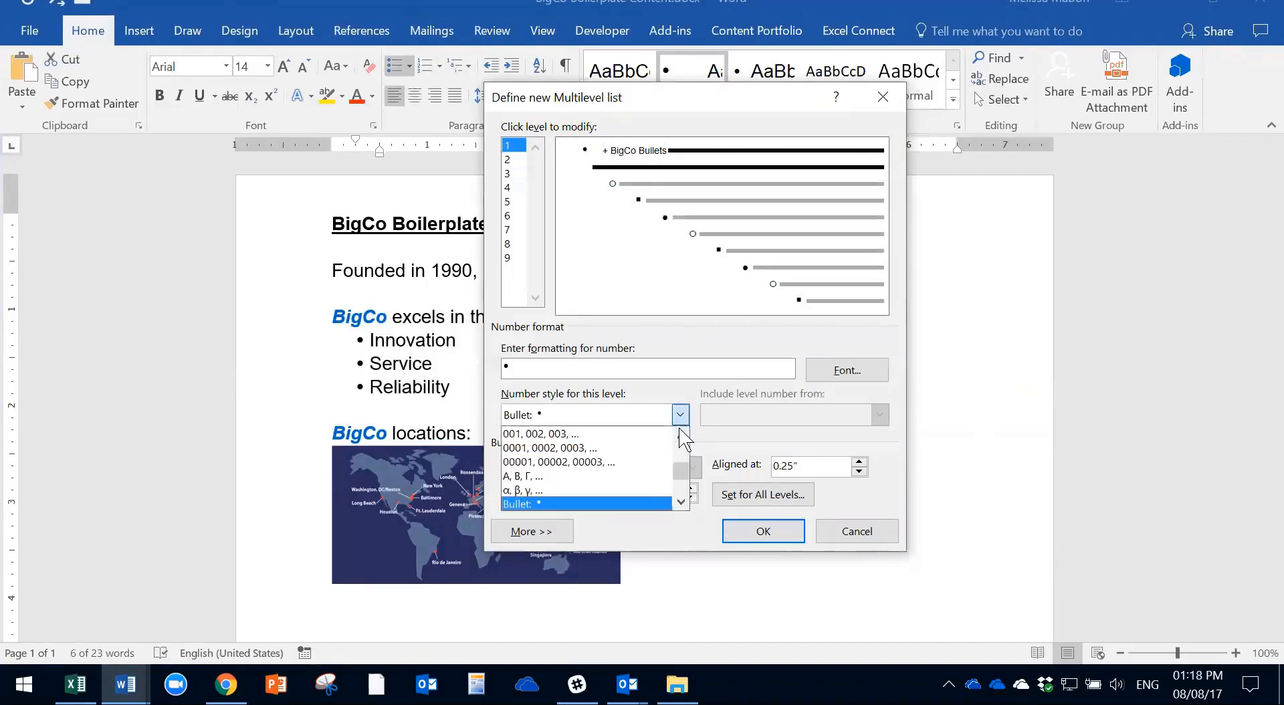
pyautogui.moveTo(679, 475); pyautogui.dragTo(680, 501)
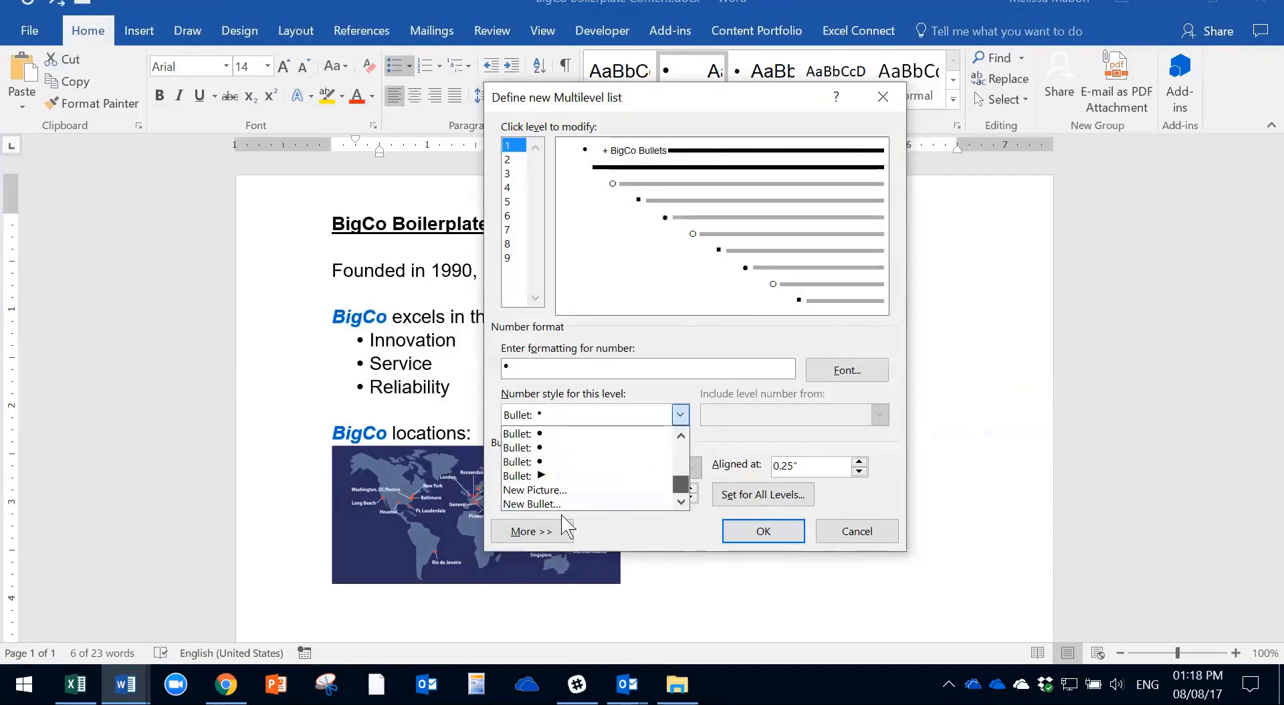
pyautogui.click(619, 505)
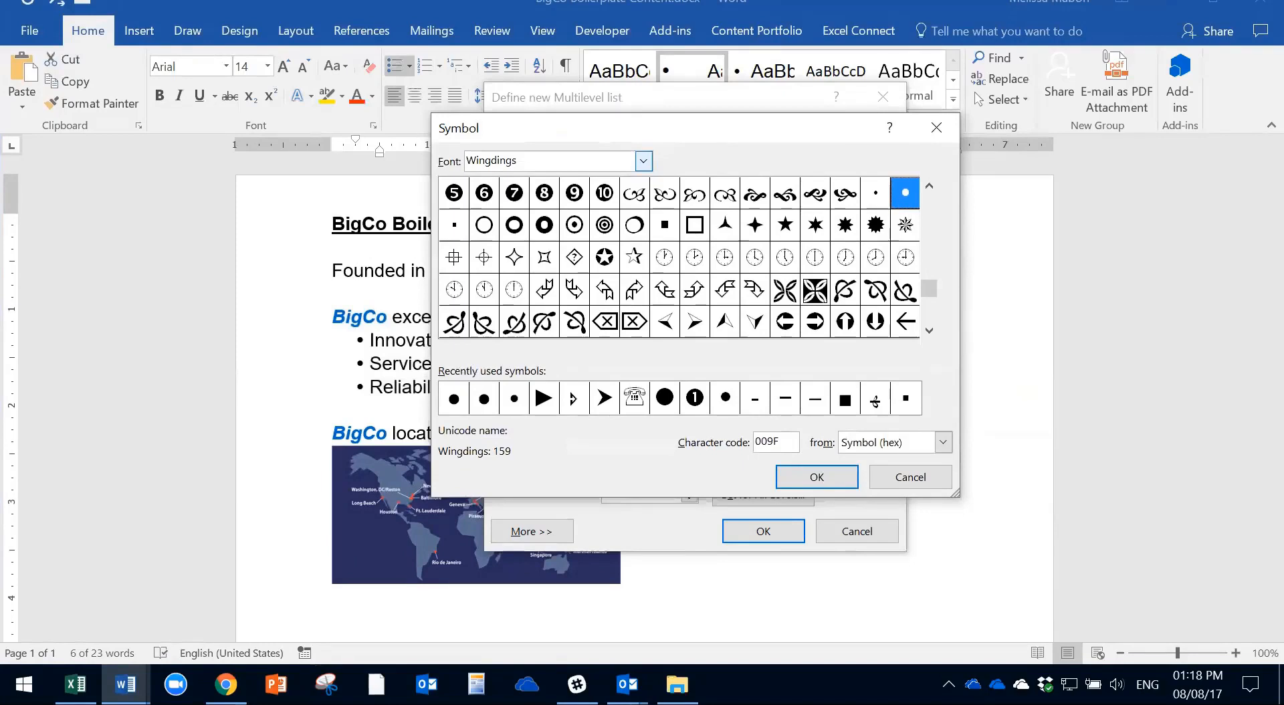
# Look through the Wingdings variants among the fonts available for the bullet symbol.
pyautogui.click(643, 161)
pyautogui.click(645, 261)
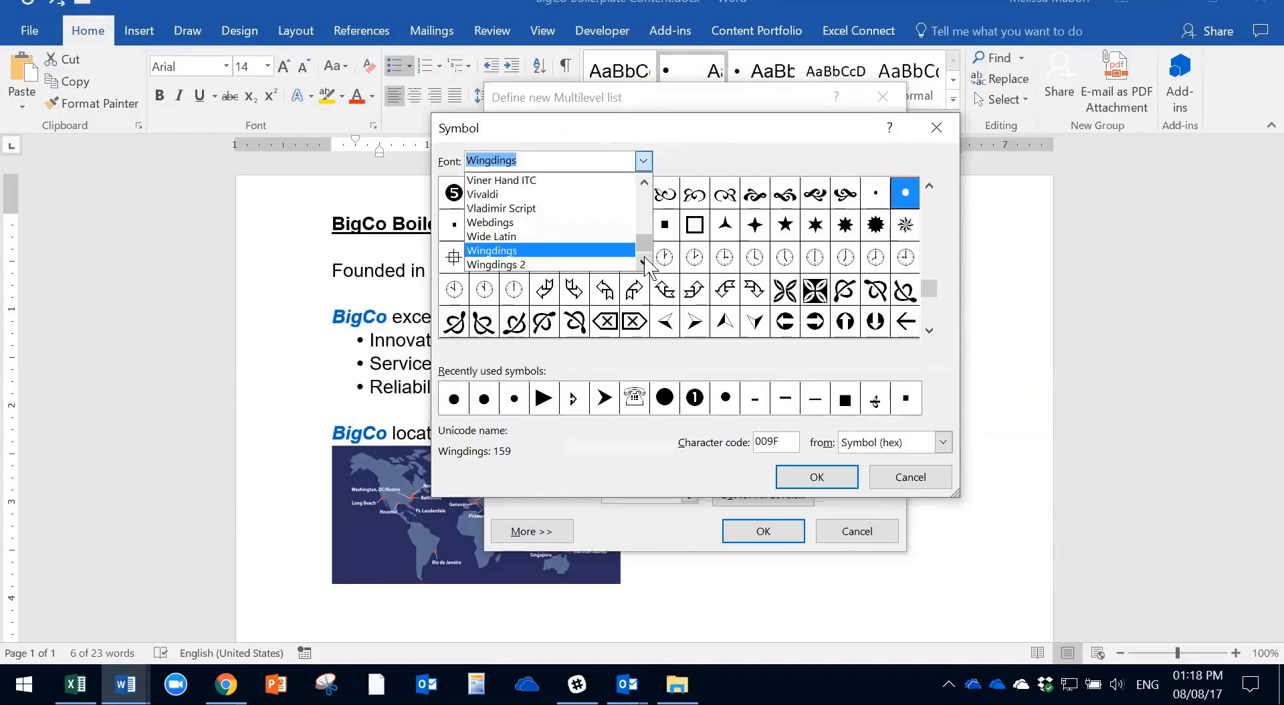
pyautogui.click(644, 262)
pyautogui.click(645, 261)
pyautogui.click(644, 261)
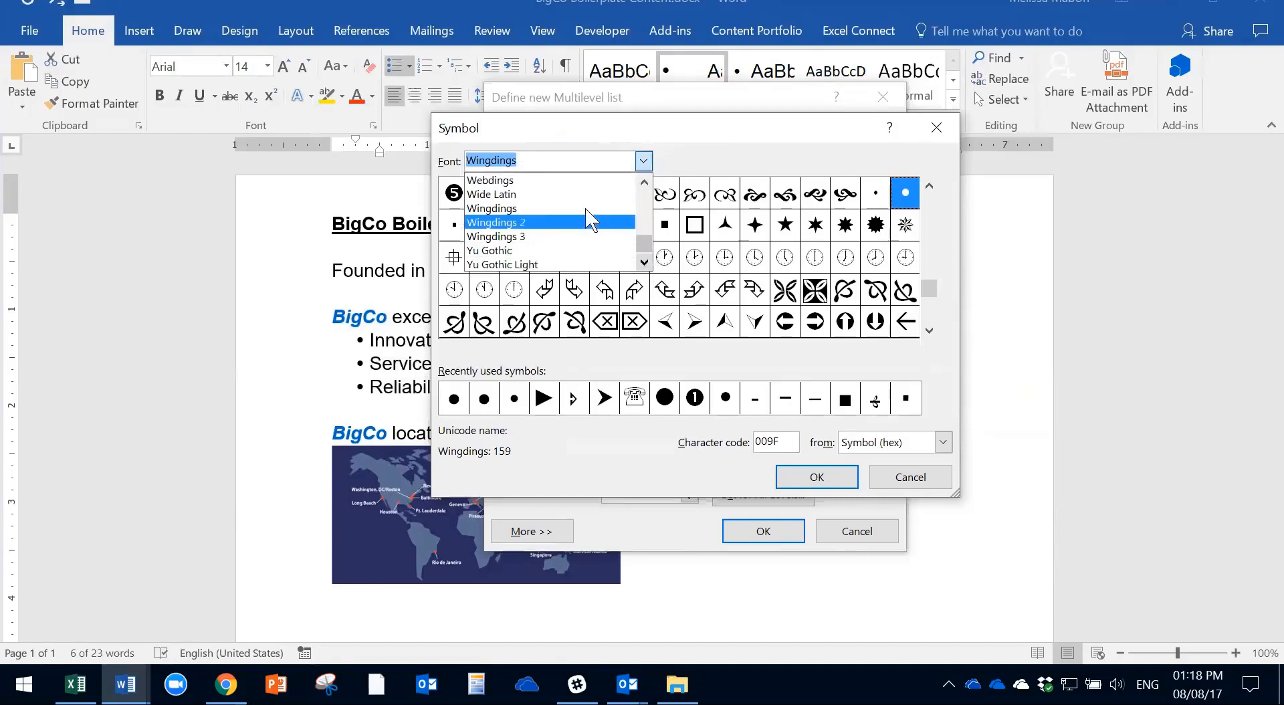
pyautogui.click(605, 130)
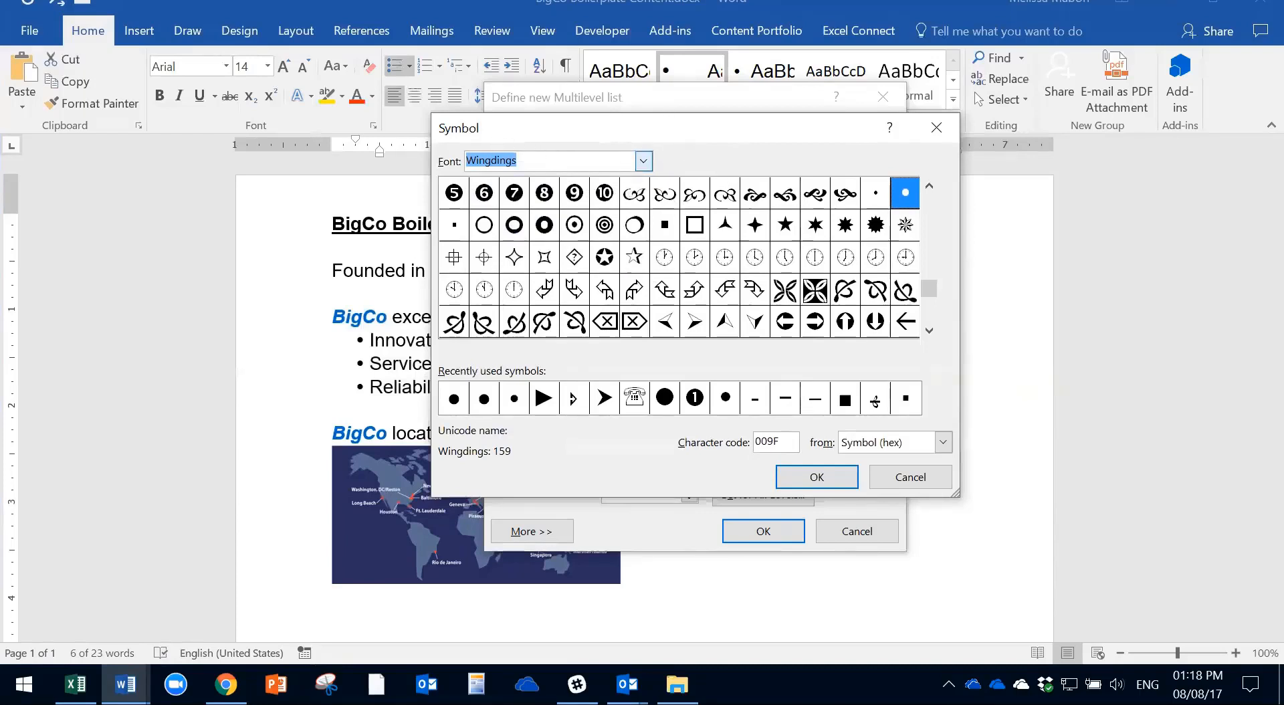
# Set the bullet symbol's font to Arial.
pyautogui.click(644, 162)
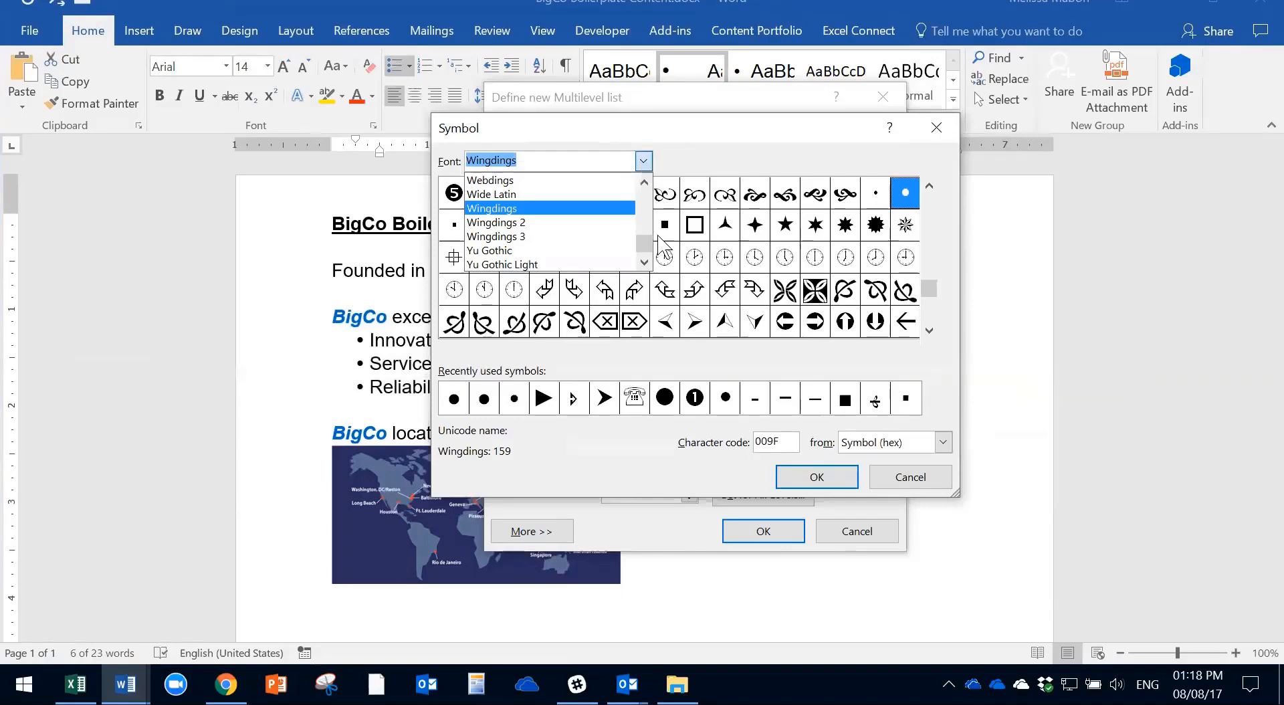
pyautogui.moveTo(645, 244); pyautogui.dragTo(645, 181)
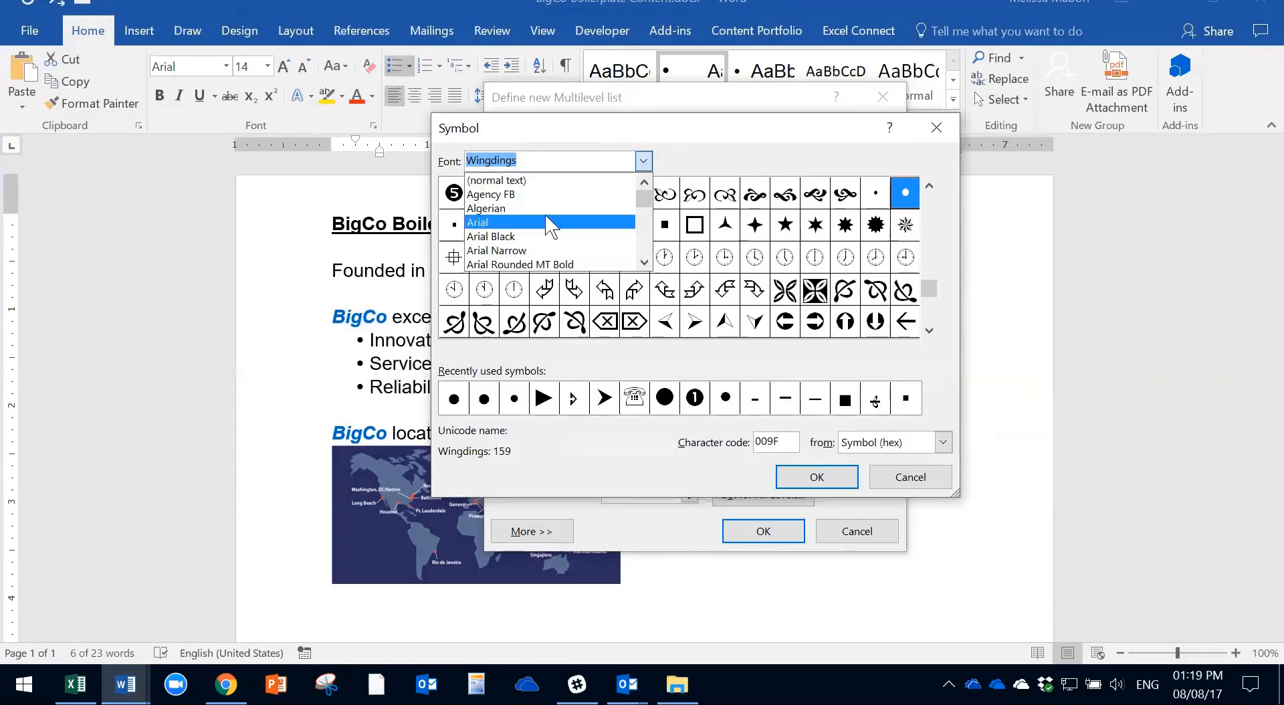
pyautogui.click(501, 222)
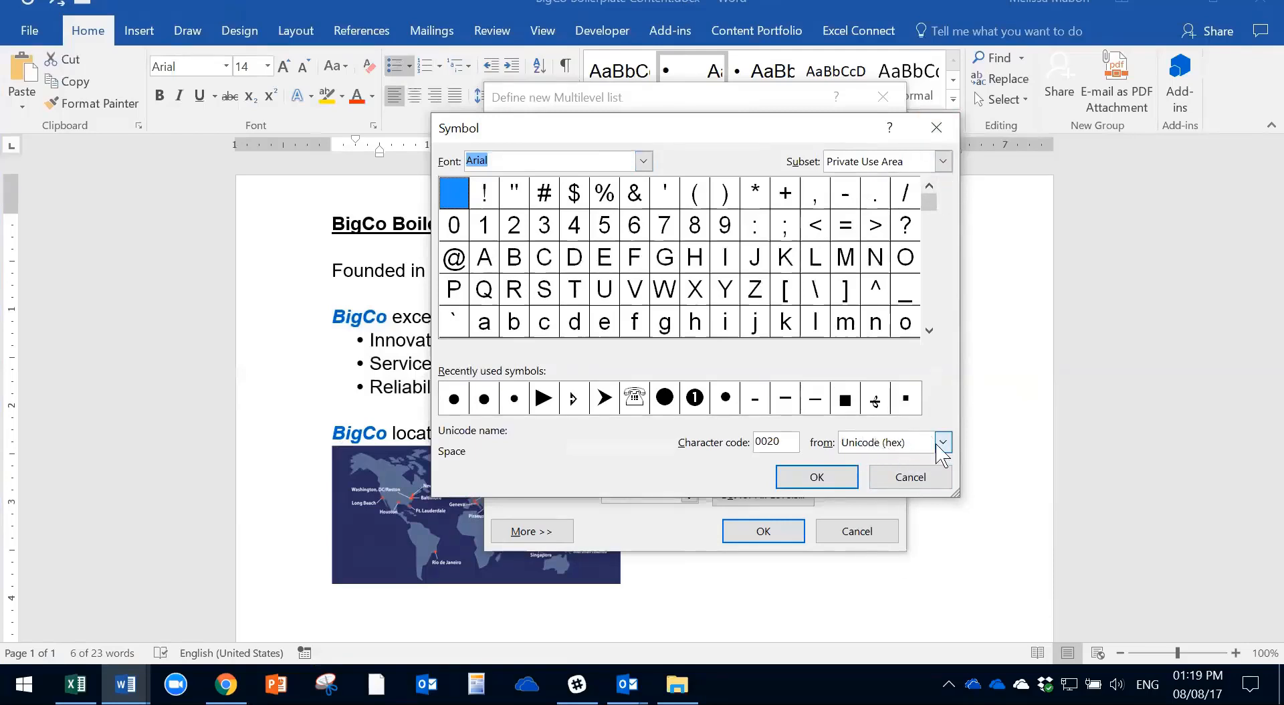
# Look at the Basic Latin and General Punctuation subsets of the Arial characters for a usable bullet.
pyautogui.click(943, 162)
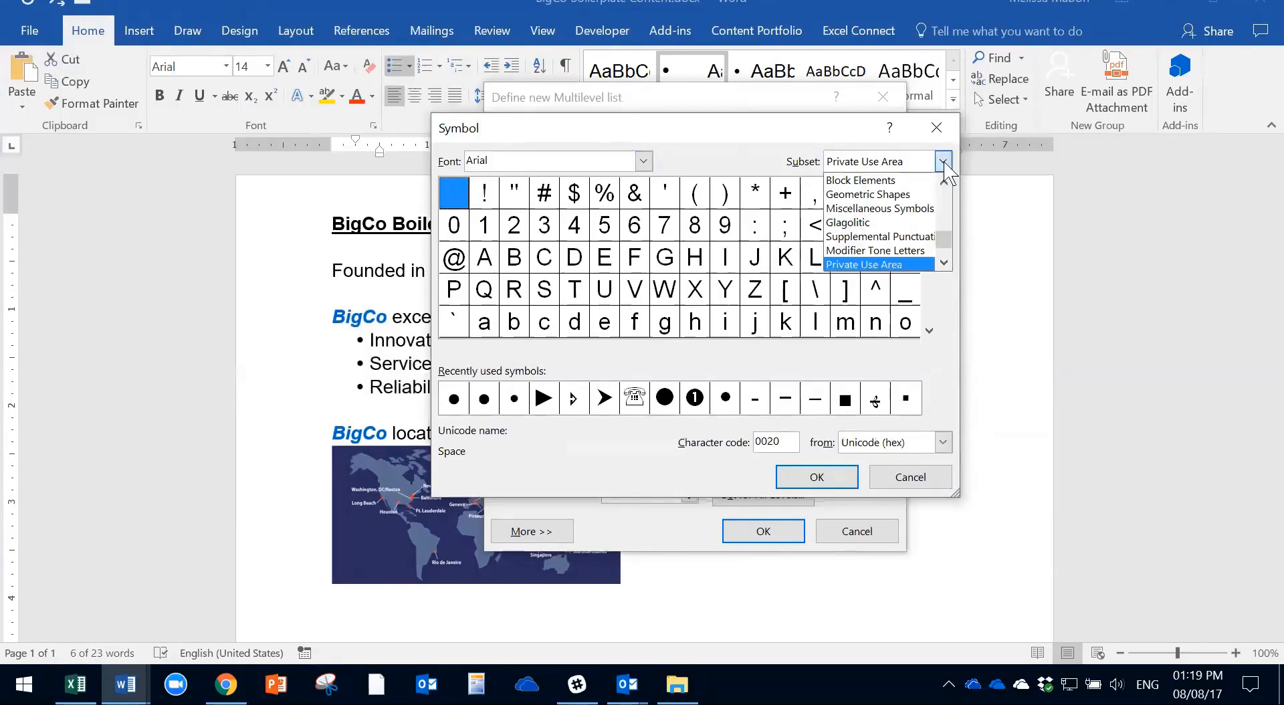
pyautogui.moveTo(943, 254); pyautogui.dragTo(944, 190)
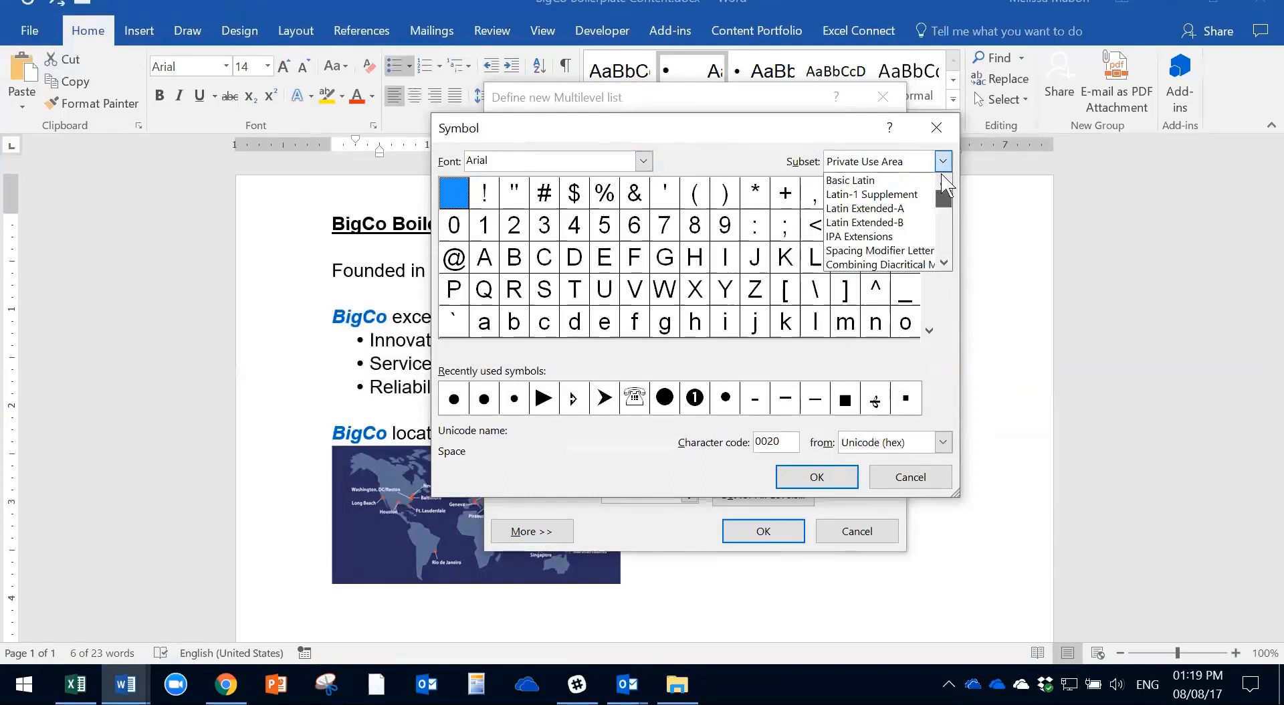
pyautogui.click(930, 180)
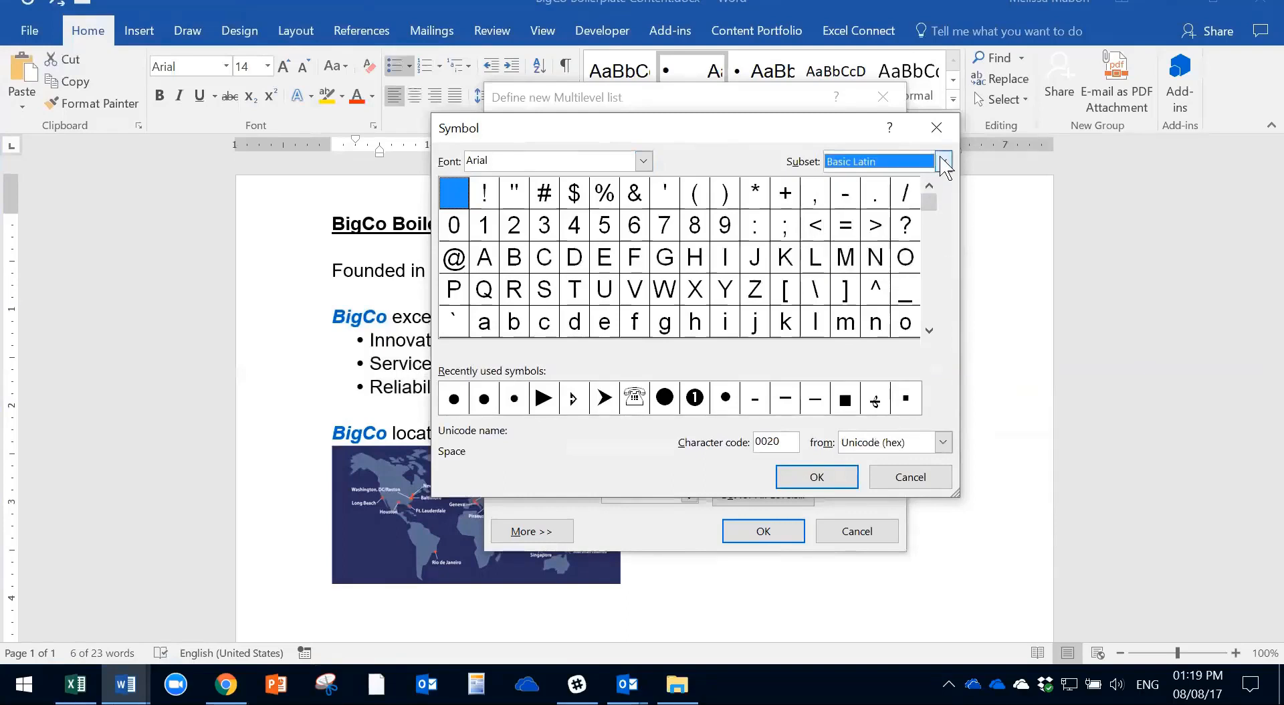
pyautogui.click(943, 163)
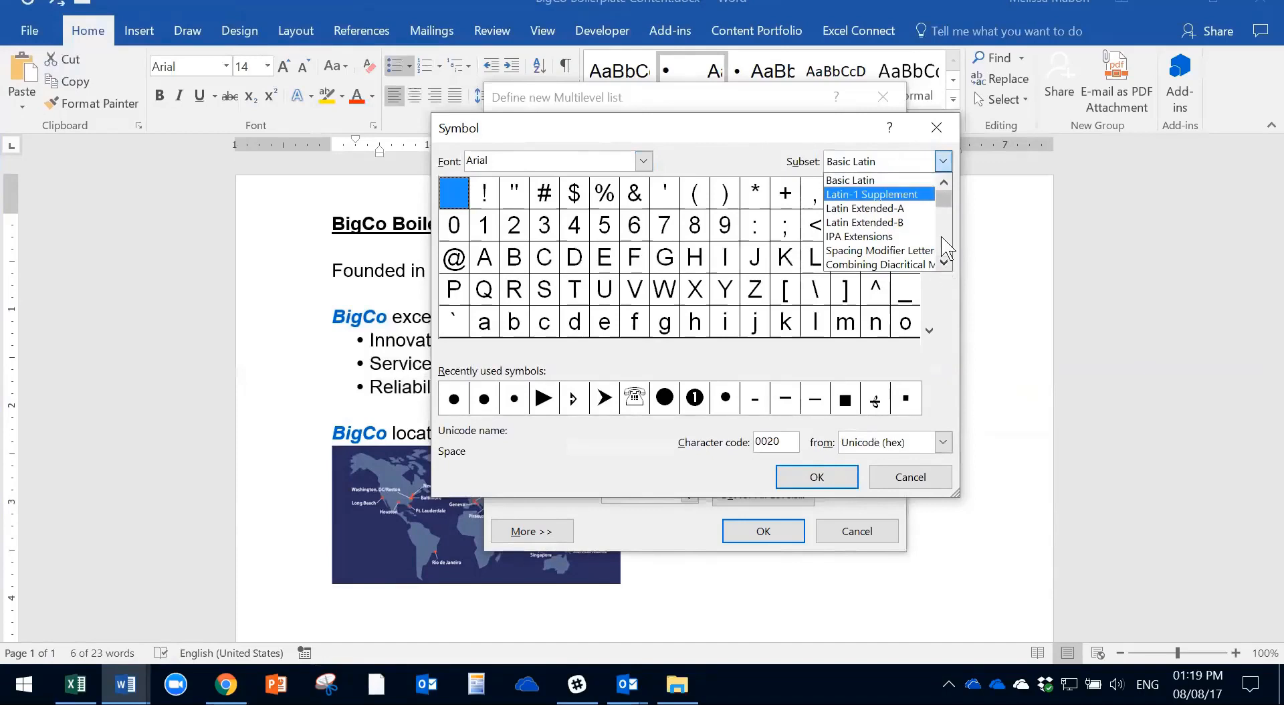
pyautogui.scroll(-4, 942, 237)
pyautogui.scroll(-2, 950, 248)
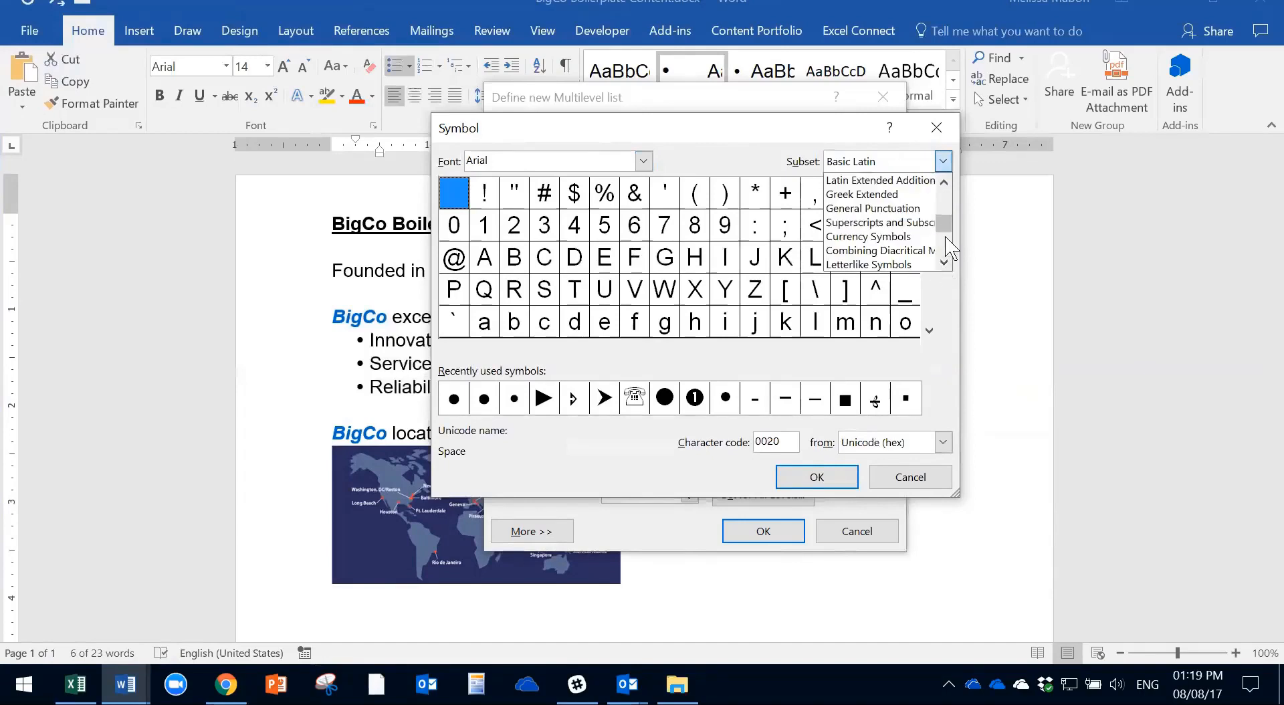
pyautogui.click(883, 210)
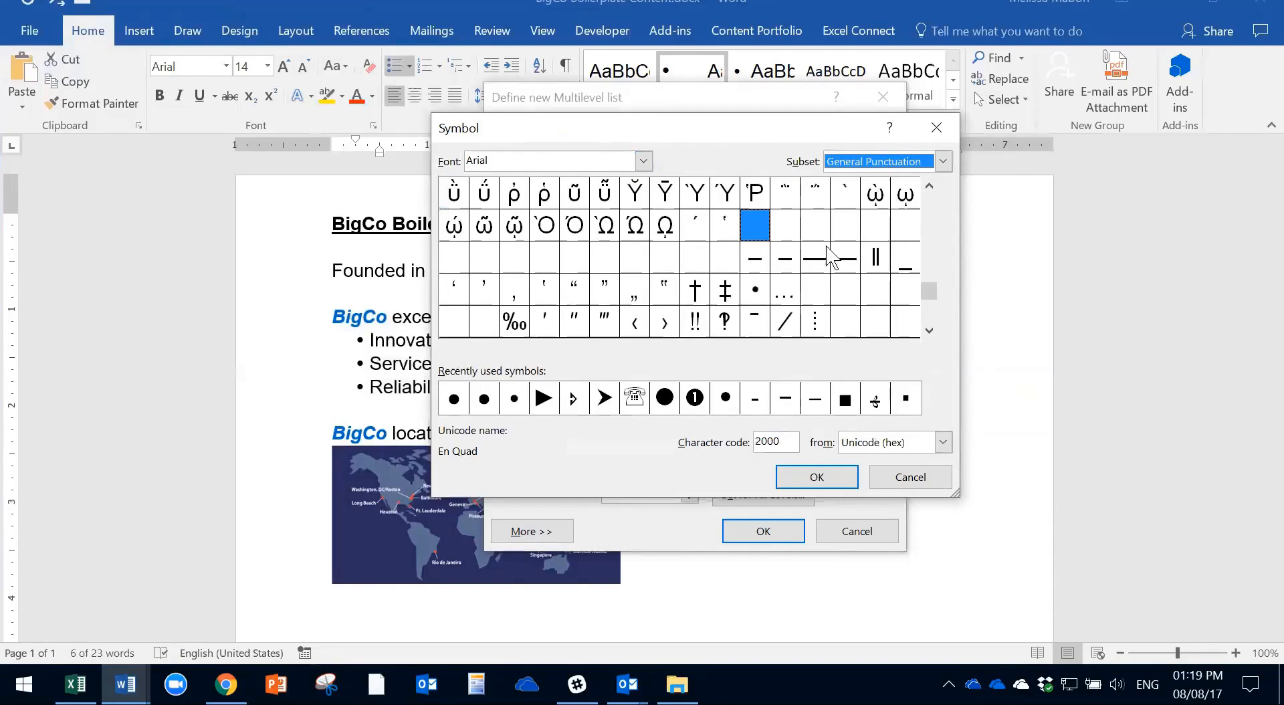
# Choose the Black Circle from the Geometric Shapes subset as the level 1 bullet and apply the list definition.
pyautogui.click(943, 161)
pyautogui.scroll(-4, 946, 244)
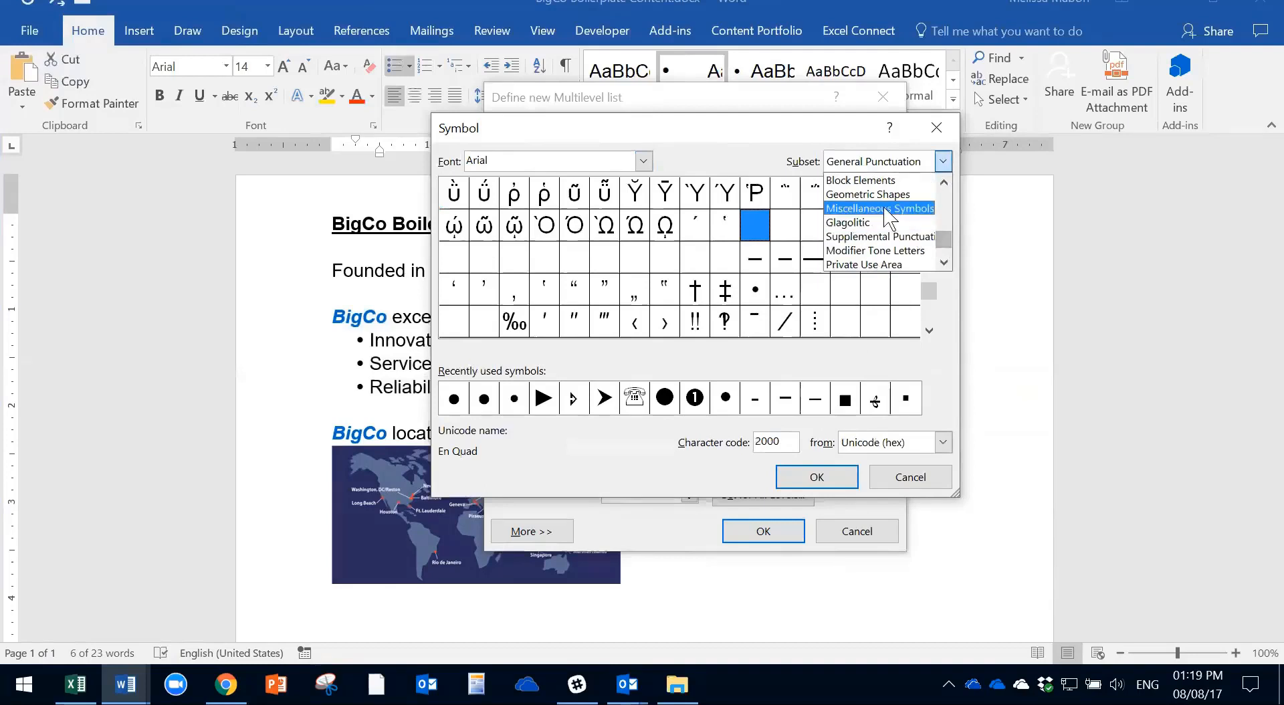
pyautogui.click(884, 195)
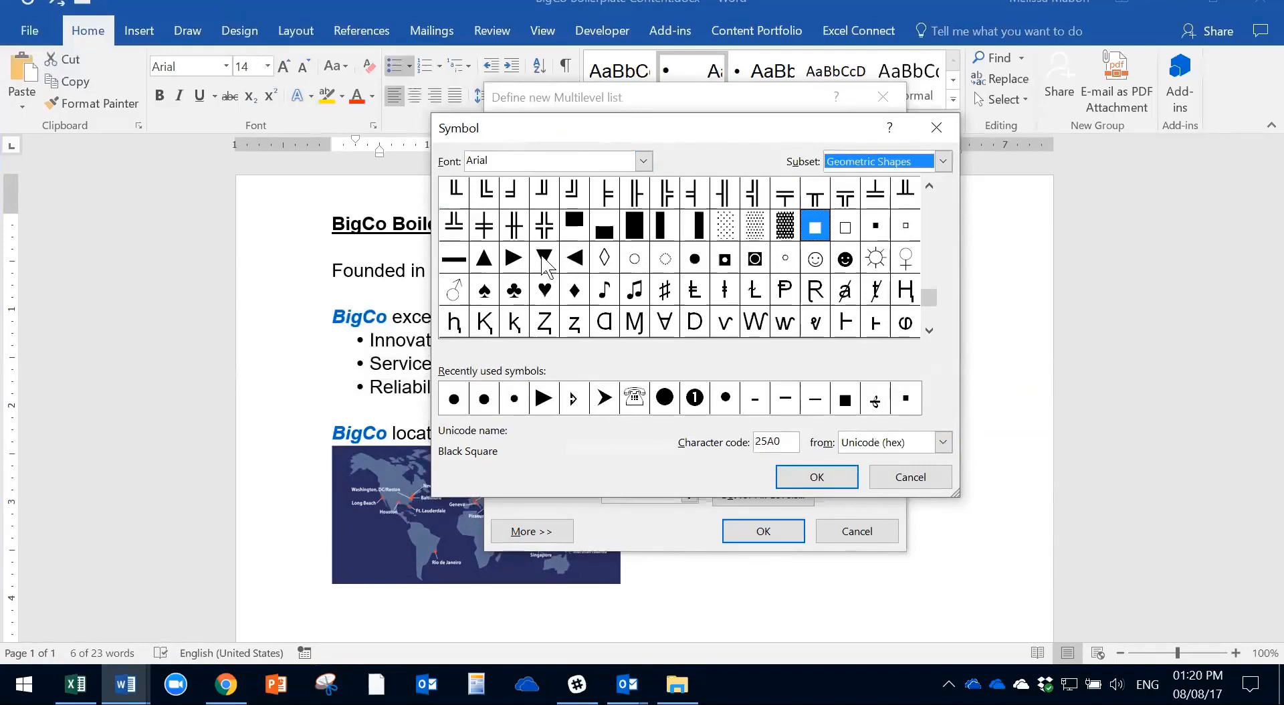
pyautogui.click(697, 262)
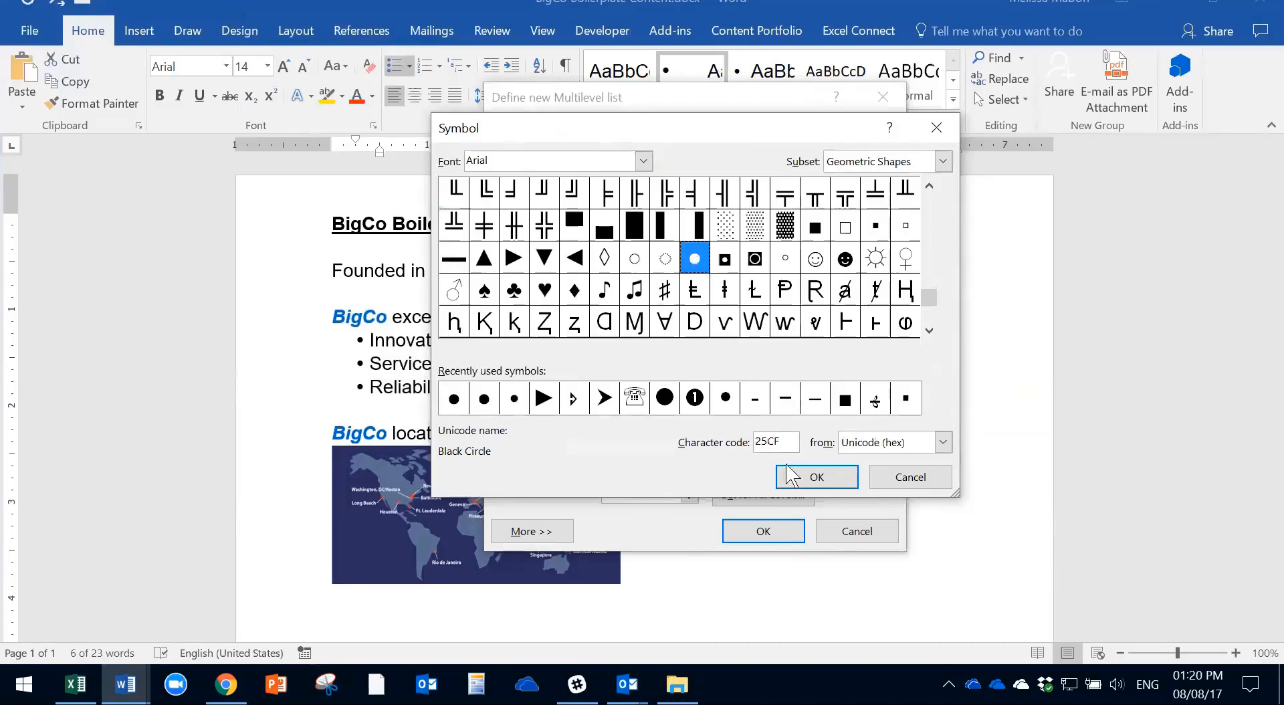
pyautogui.click(817, 478)
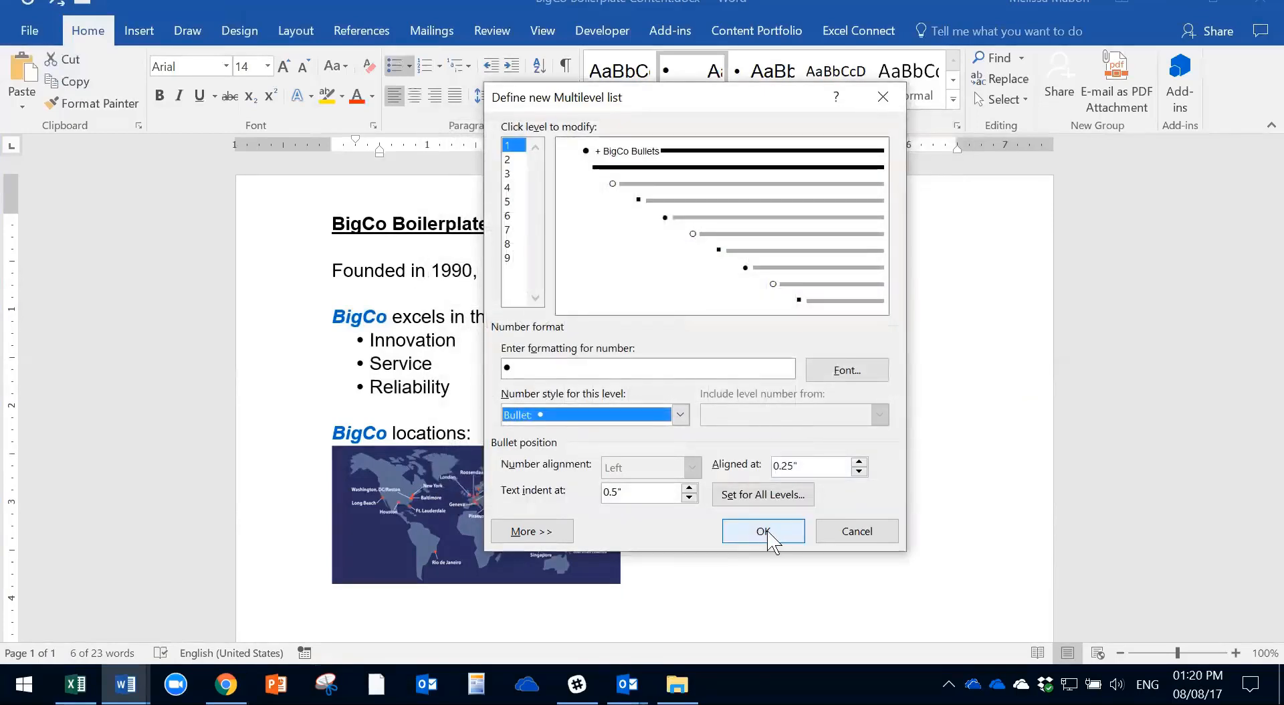
pyautogui.click(764, 532)
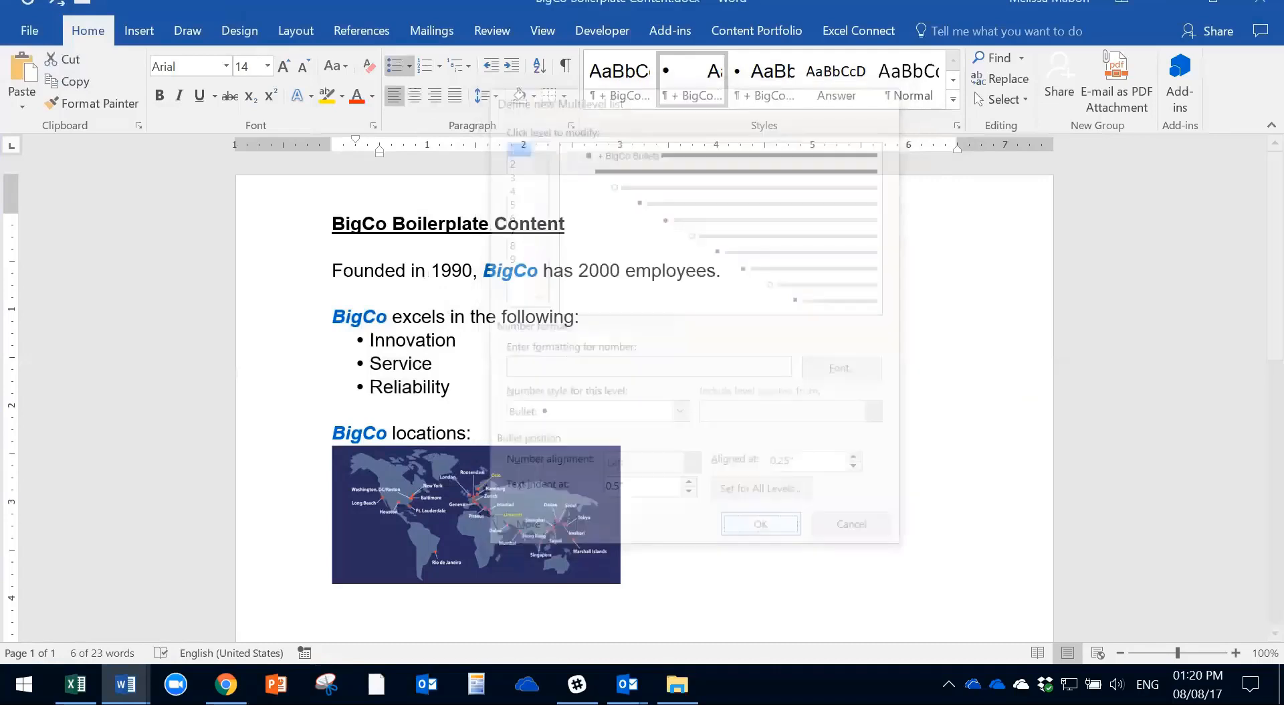
# Copy the "BigCo excels in the following:" line with its three bullets into Excel answer cell C4, without the trailing line break.
pyautogui.click(587, 400)
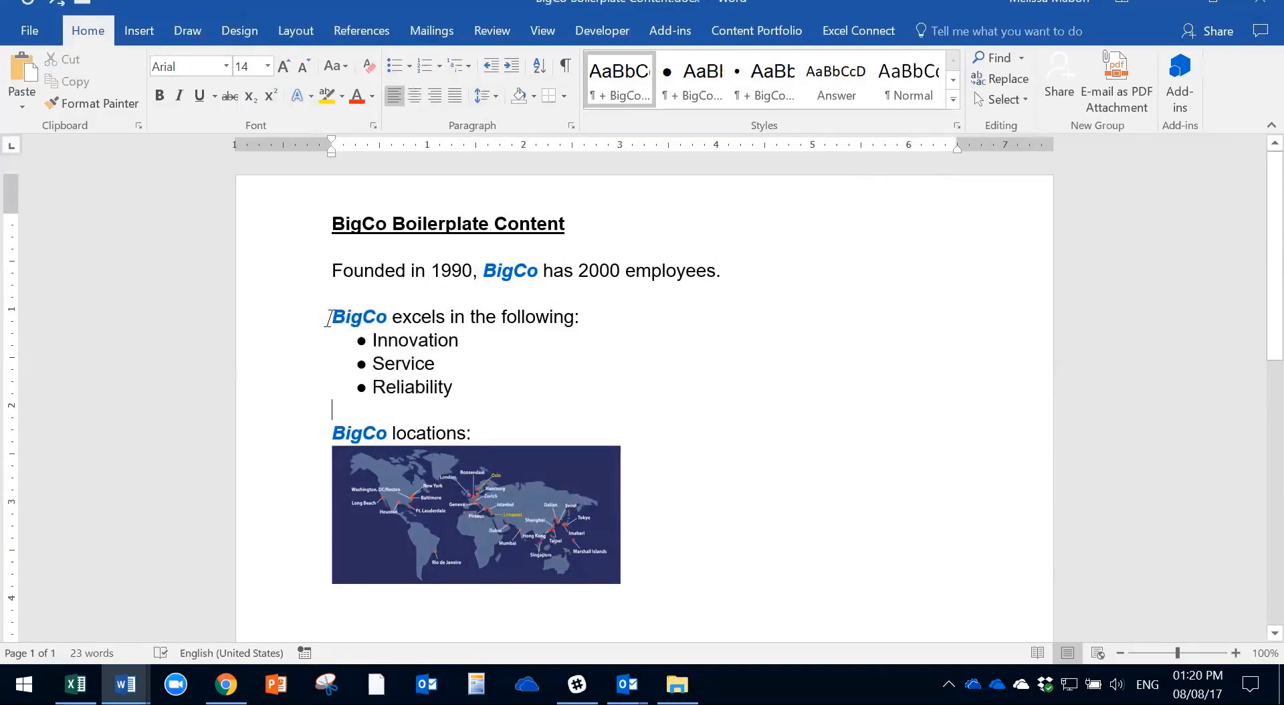
pyautogui.moveTo(329, 318); pyautogui.dragTo(691, 395)
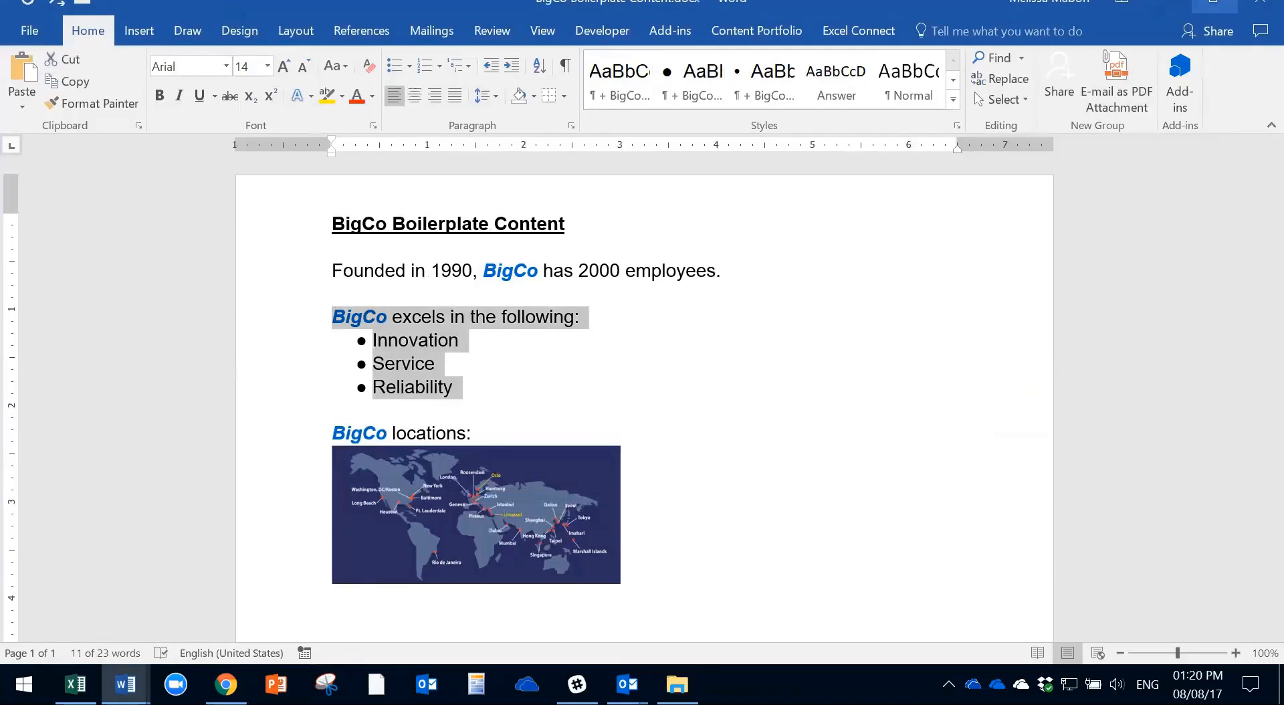
pyautogui.click(1212, 3)
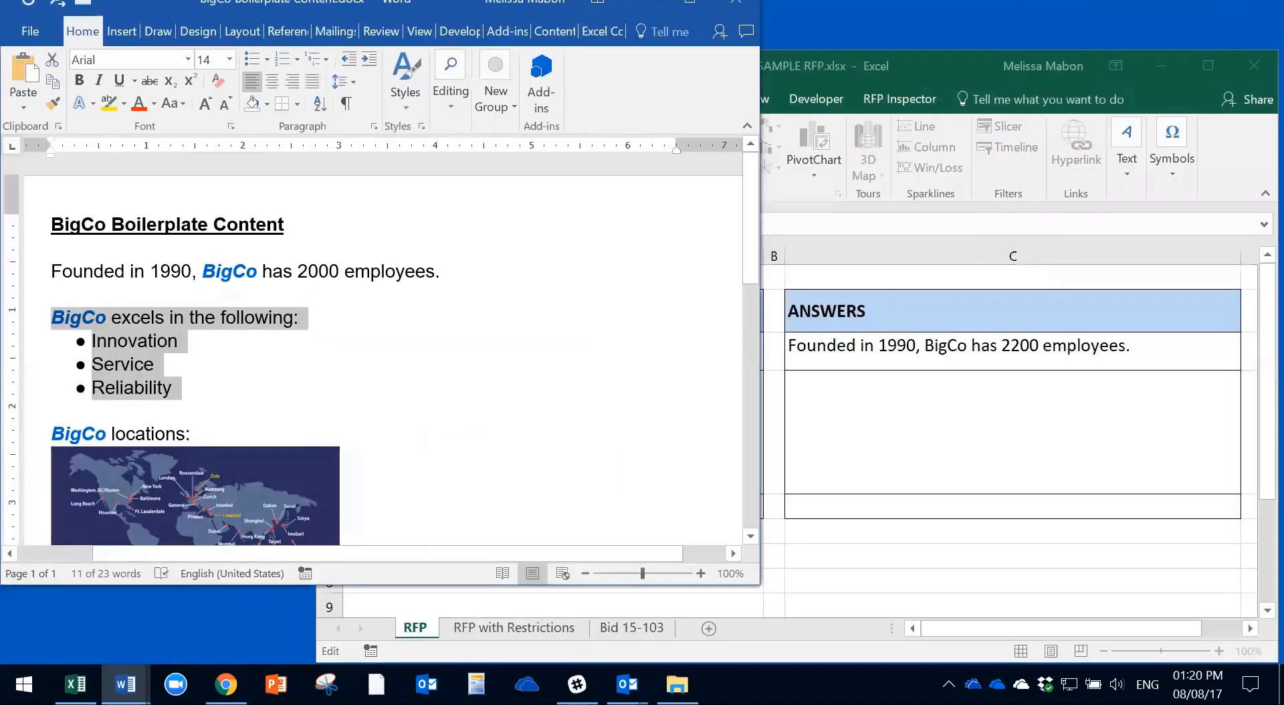
pyautogui.click(1012, 431)
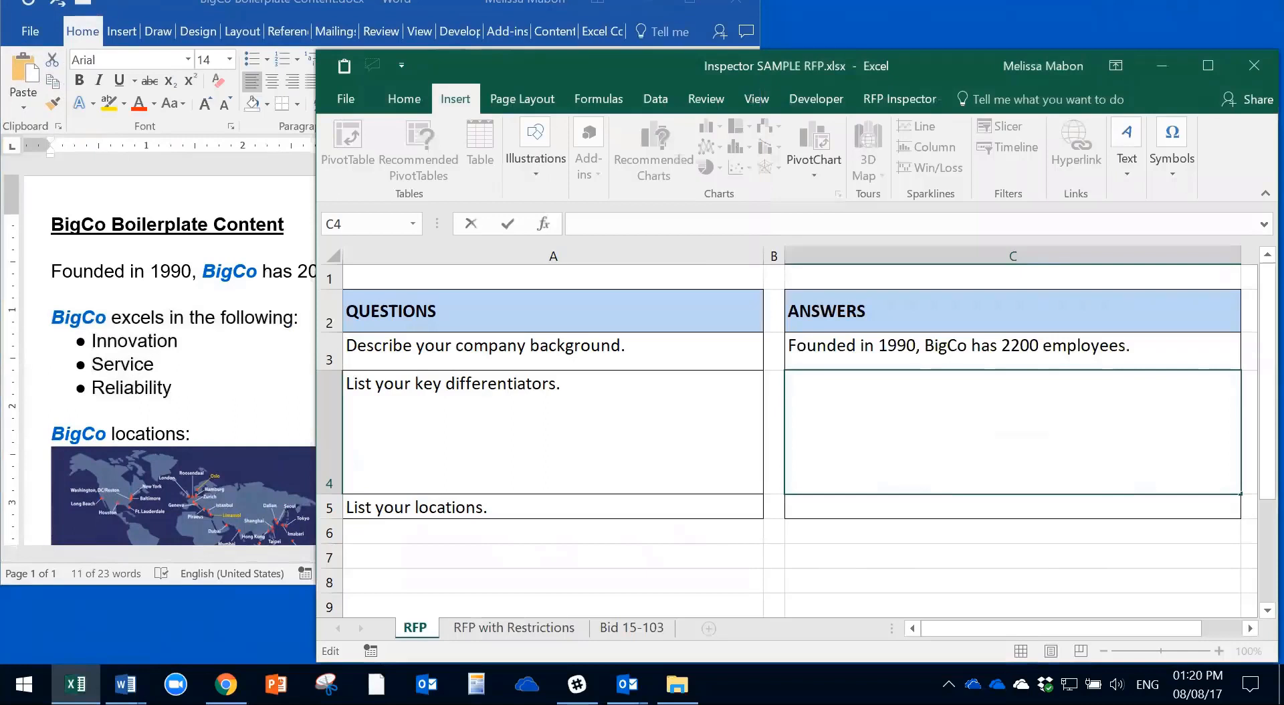
pyautogui.write('BigCo excels in the following: ● Innovation ● Service ● Reliability')
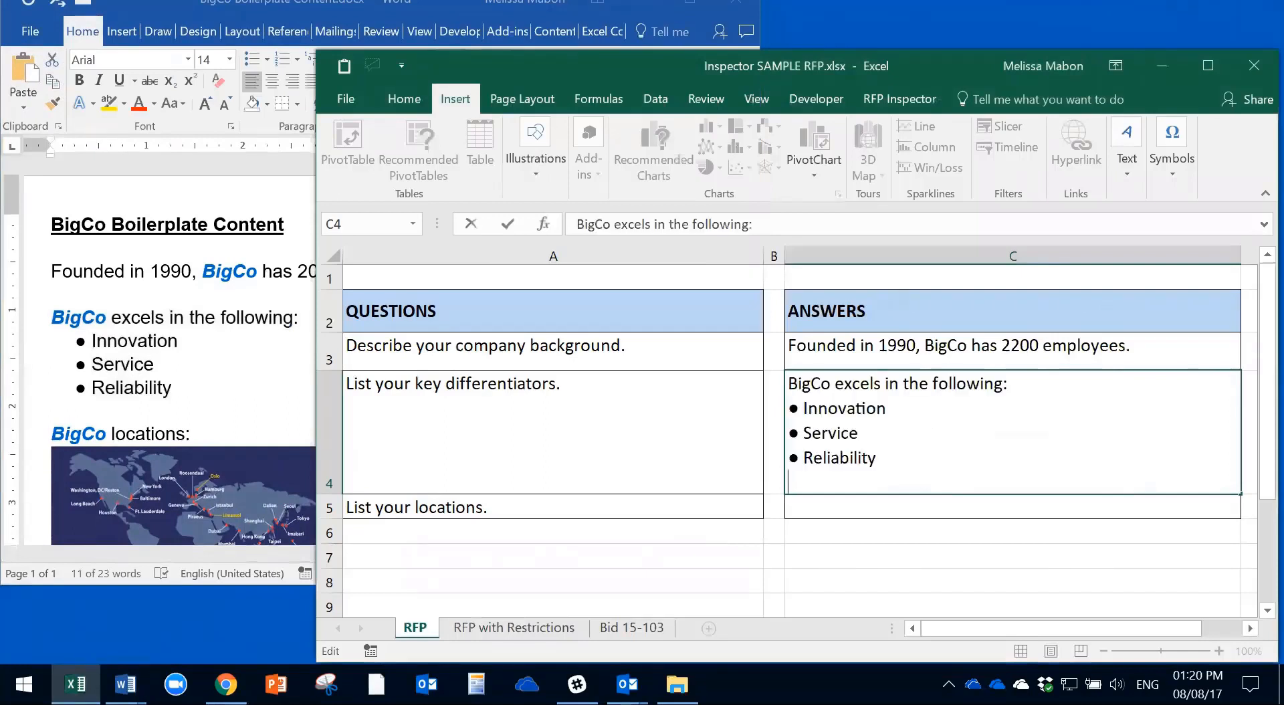
pyautogui.press('BackSpace')
# Indent the Innovation, Service and Reliability bullet lines in cell C4 with leading spaces.
pyautogui.click(789, 408)
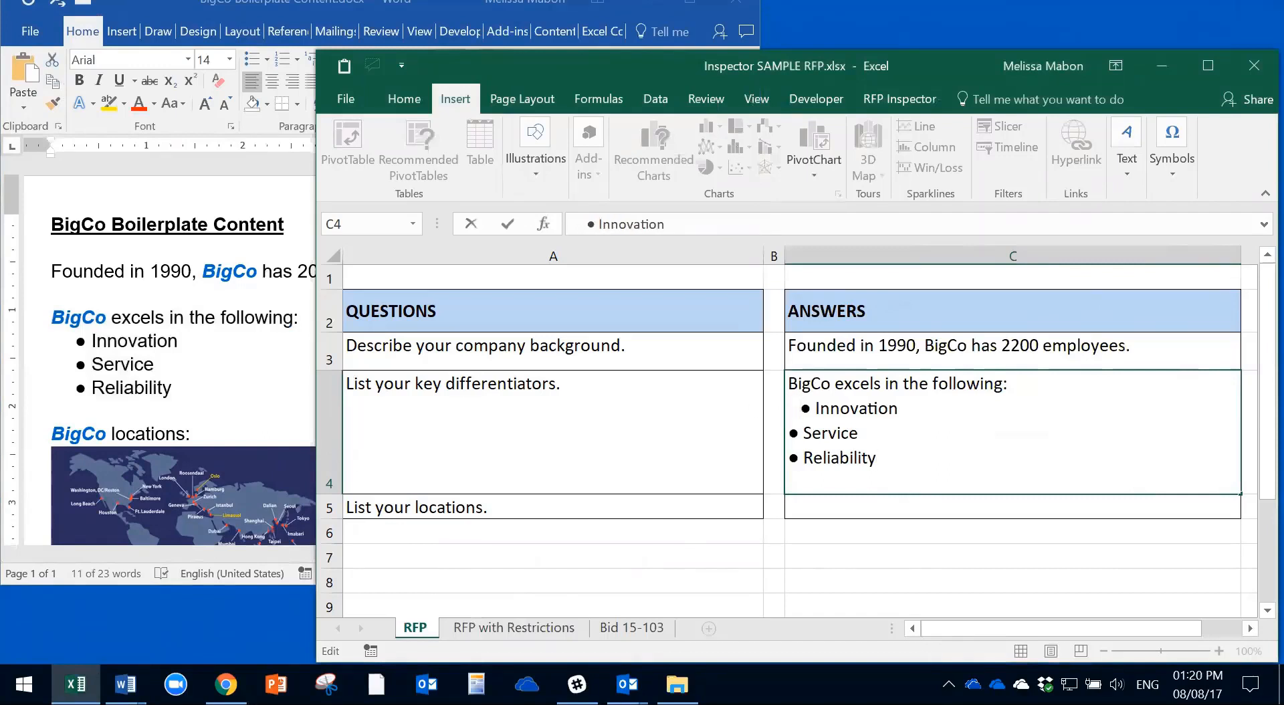
pyautogui.click(789, 433)
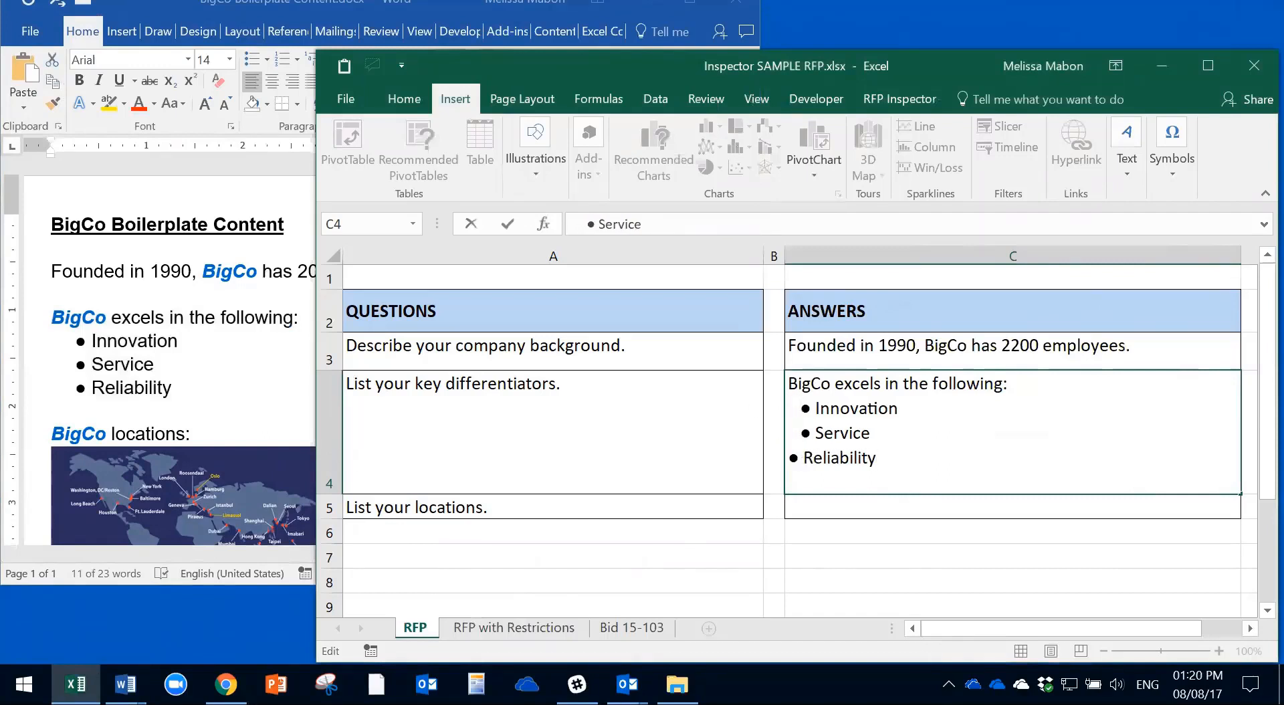
pyautogui.click(788, 458)
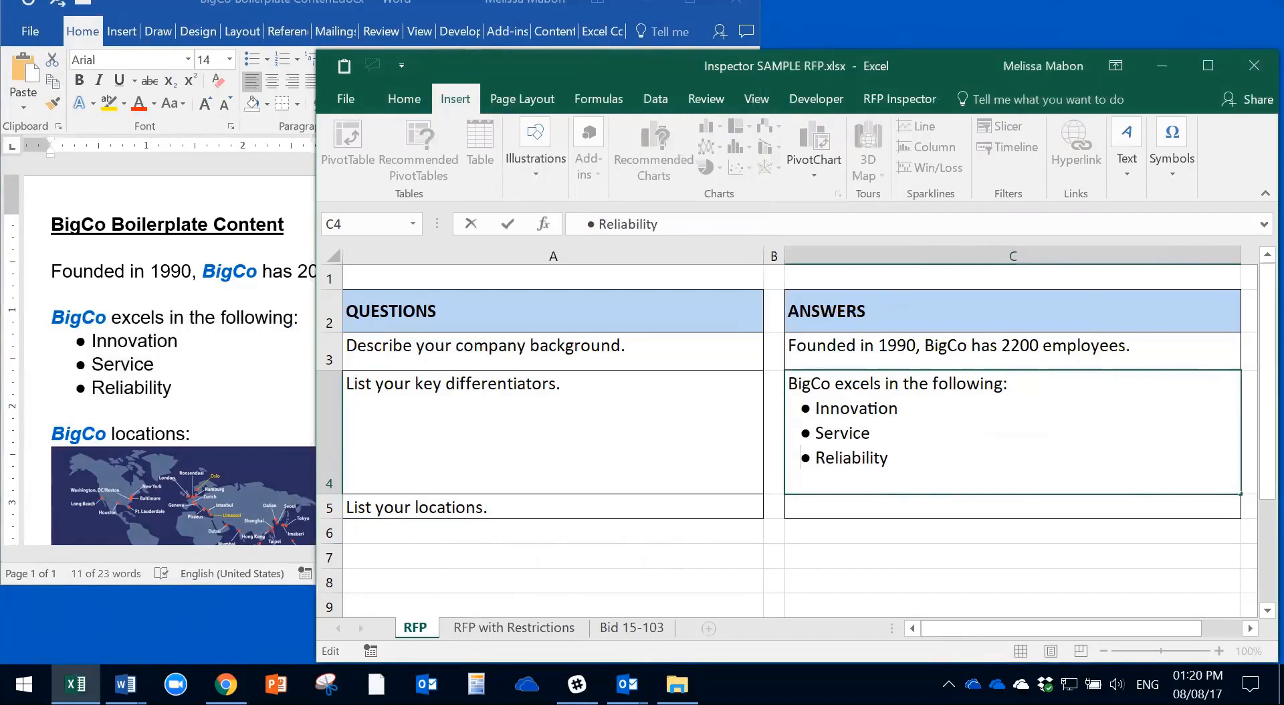
pyautogui.click(889, 457)
# Copy the "BigCo locations:" line from the Word document into Excel answer cell C5.
pyautogui.click(271, 388)
pyautogui.scroll(-3, 401, 424)
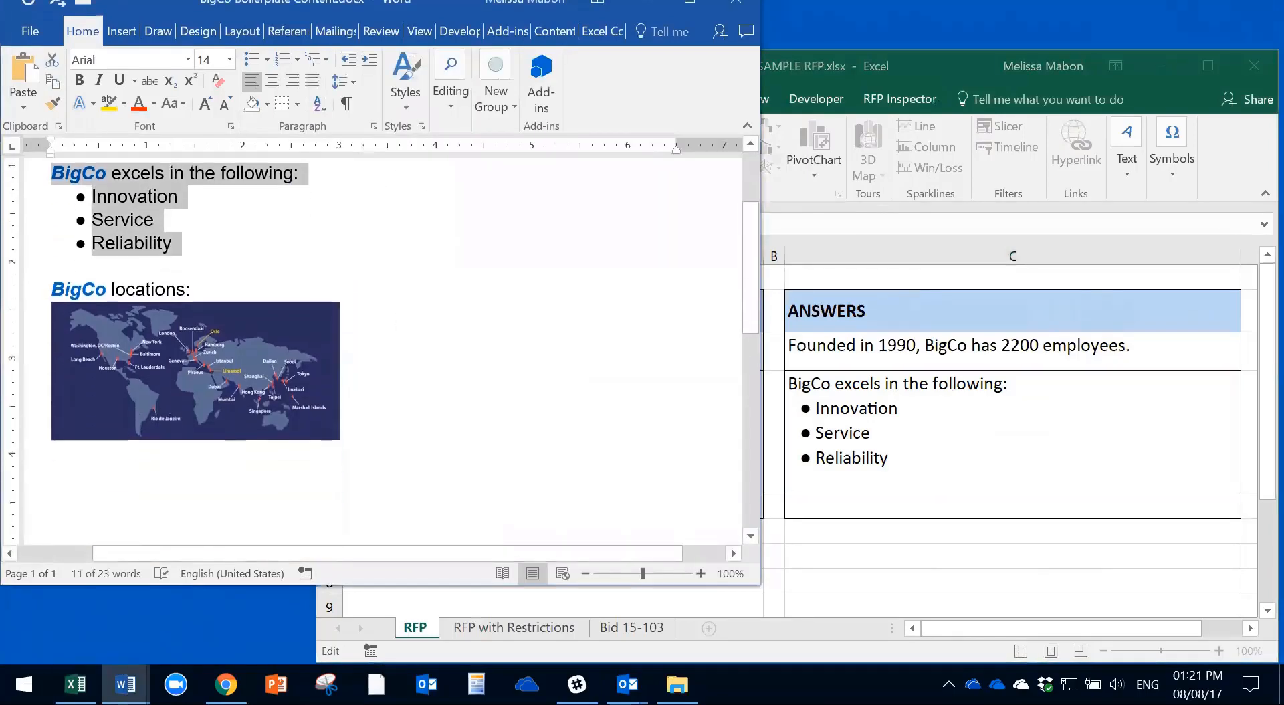
pyautogui.click(408, 441)
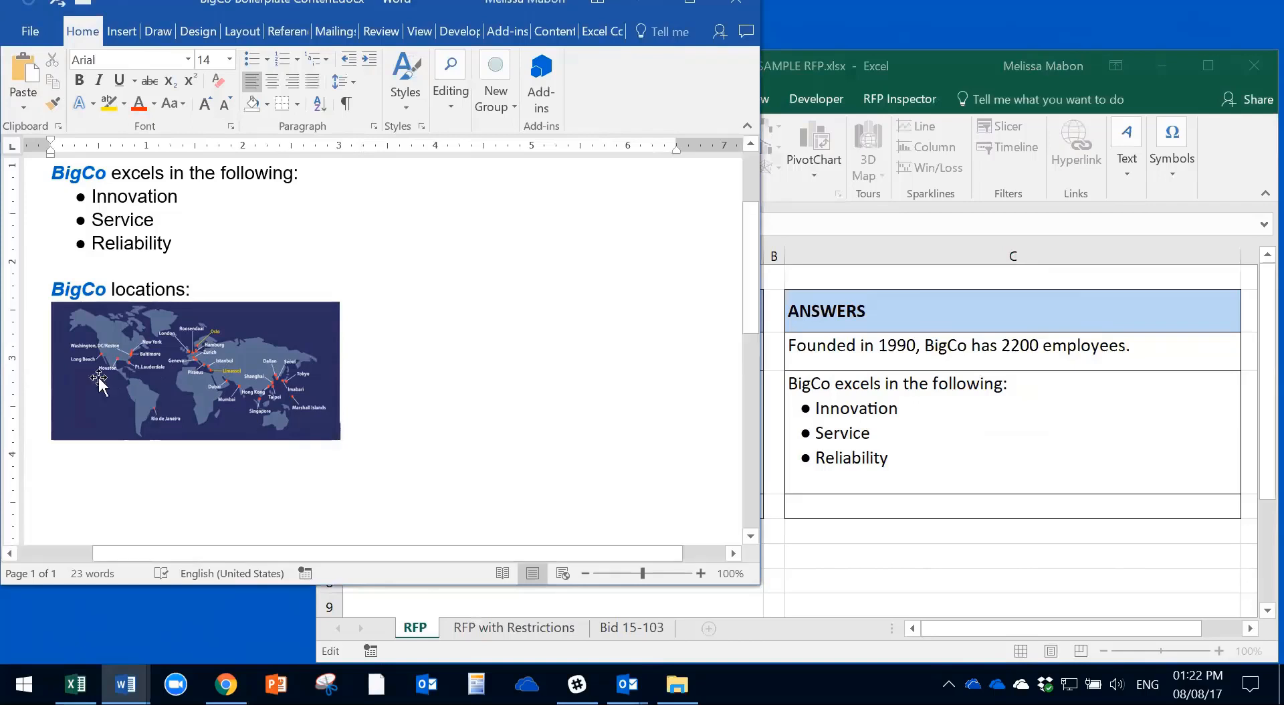
pyautogui.moveTo(49, 289); pyautogui.dragTo(209, 290)
pyautogui.hotkey('ctrl', 'c')
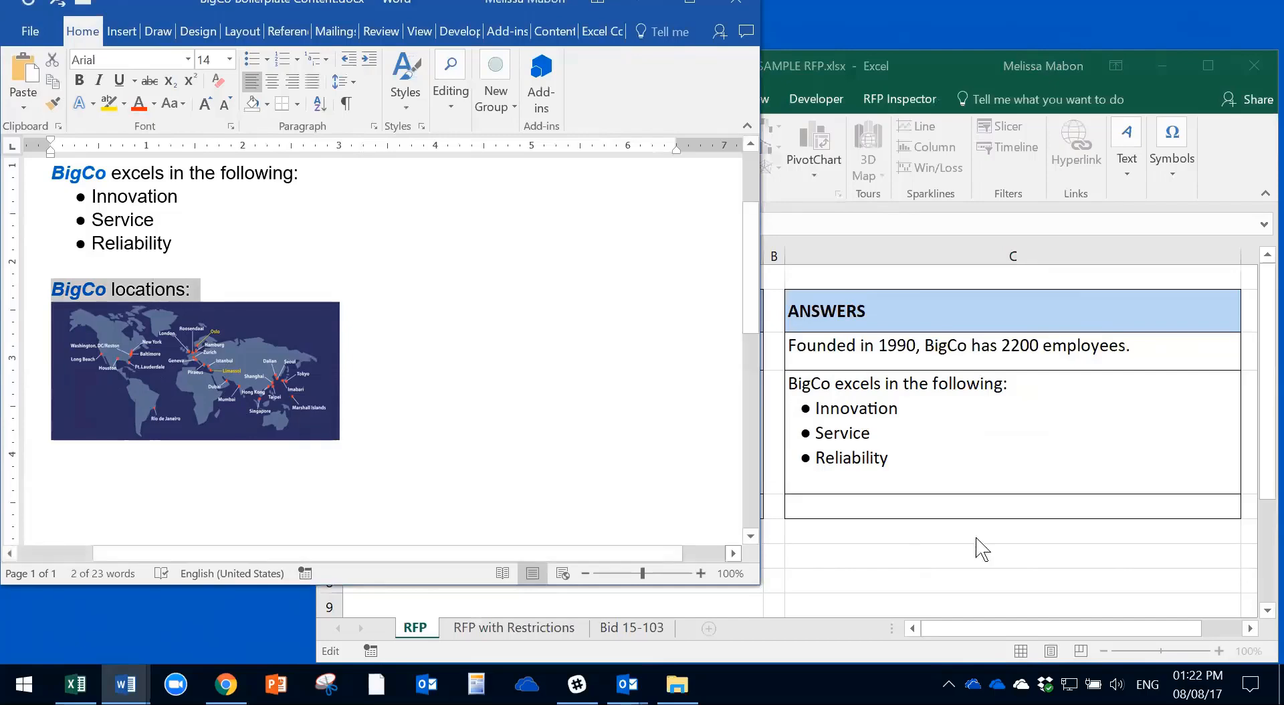
pyautogui.click(848, 505)
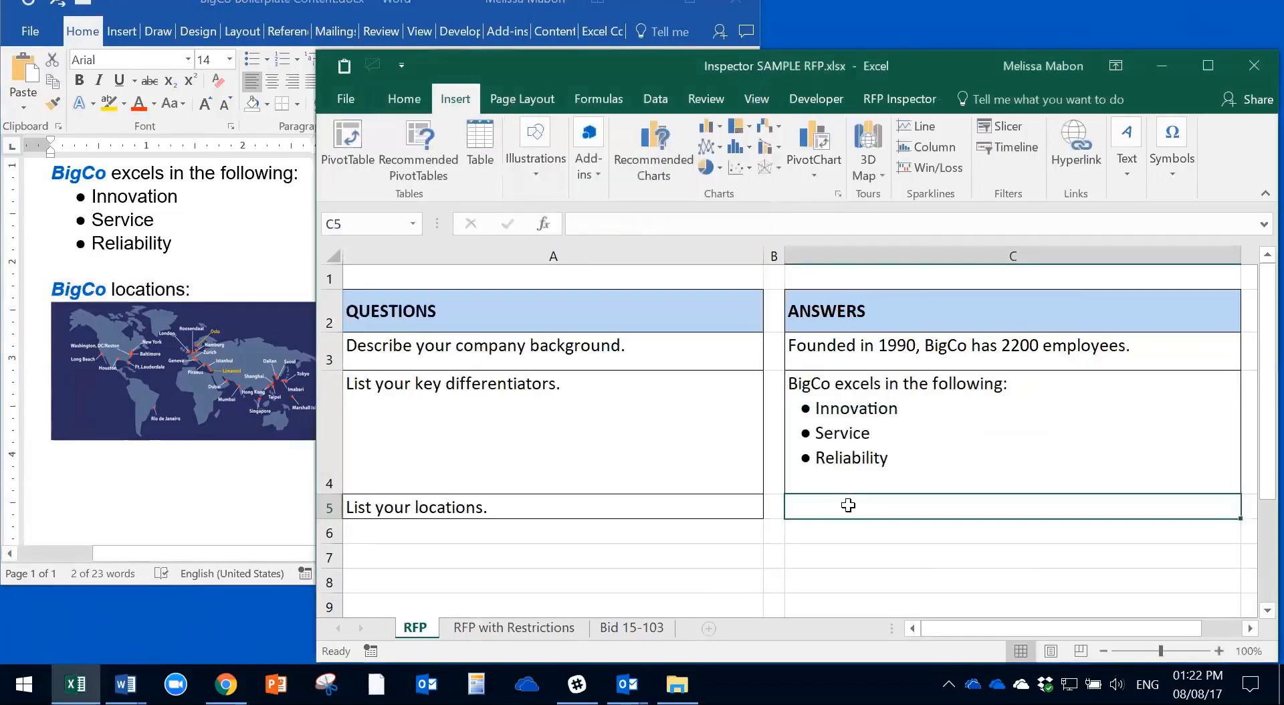
pyautogui.doubleClick(848, 505)
pyautogui.hotkey('ctrl', 'v')
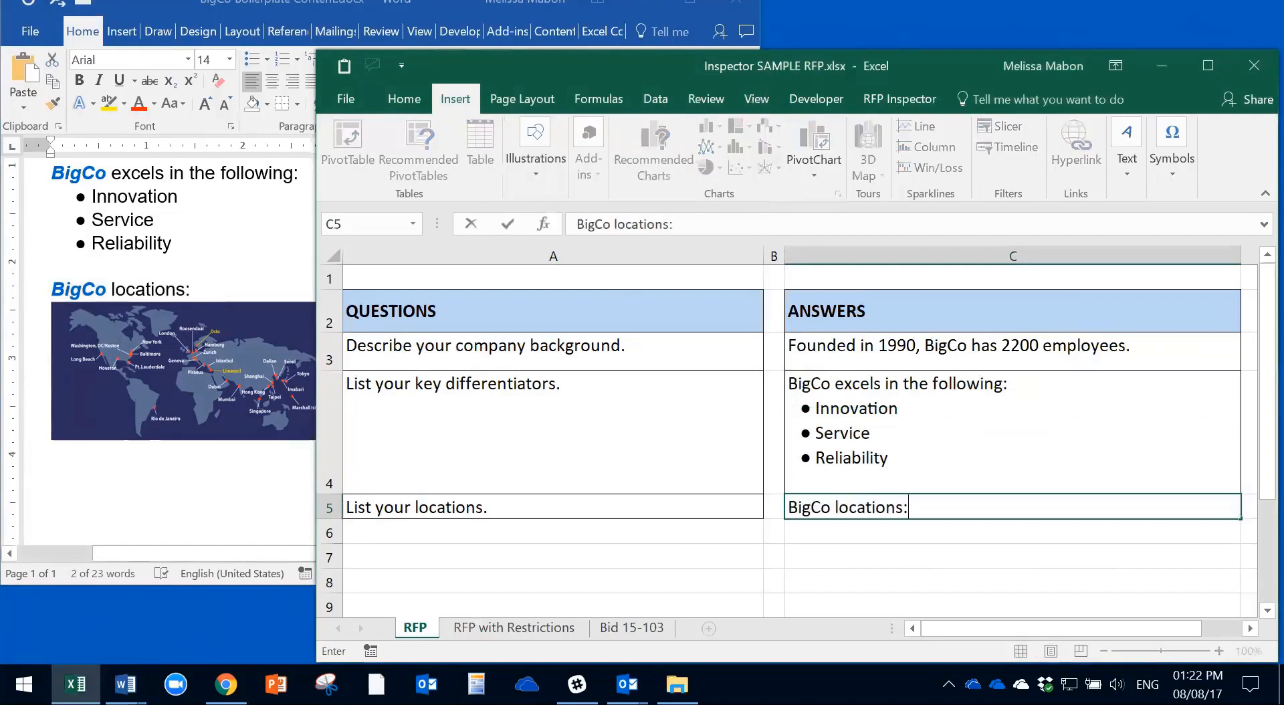
pyautogui.hotkey('alt', 'Tab')
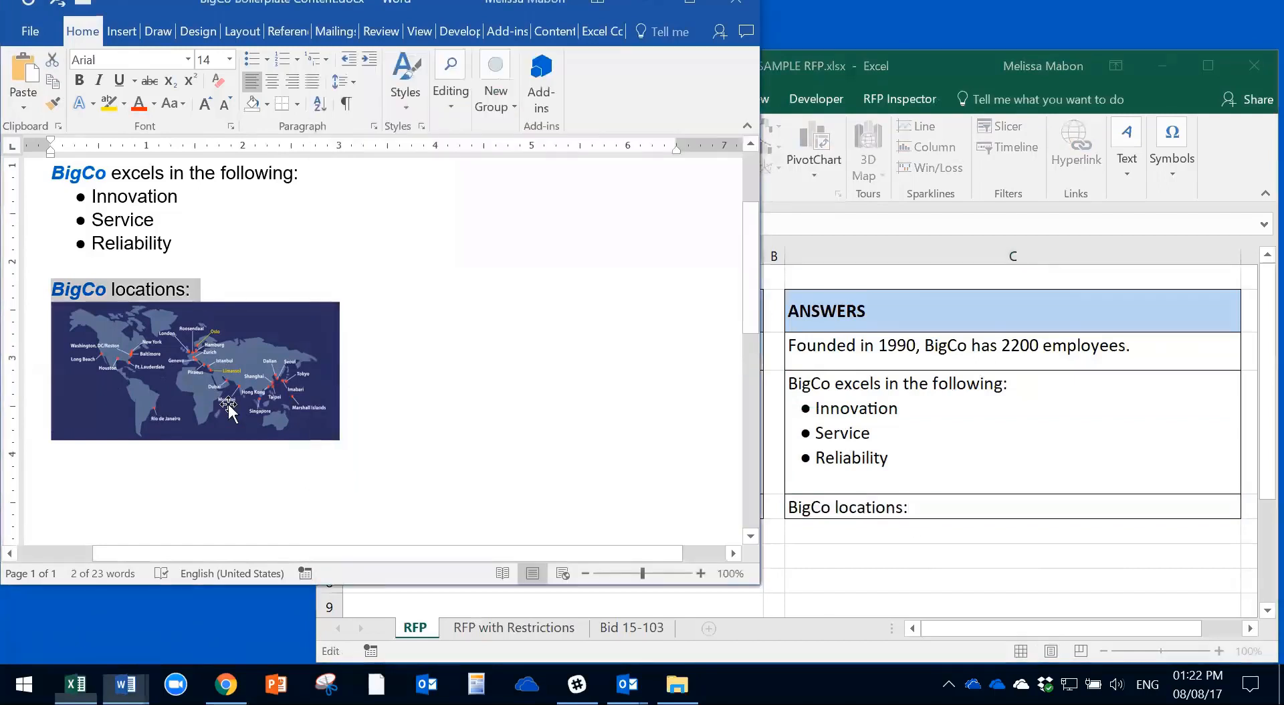
pyautogui.click(239, 409)
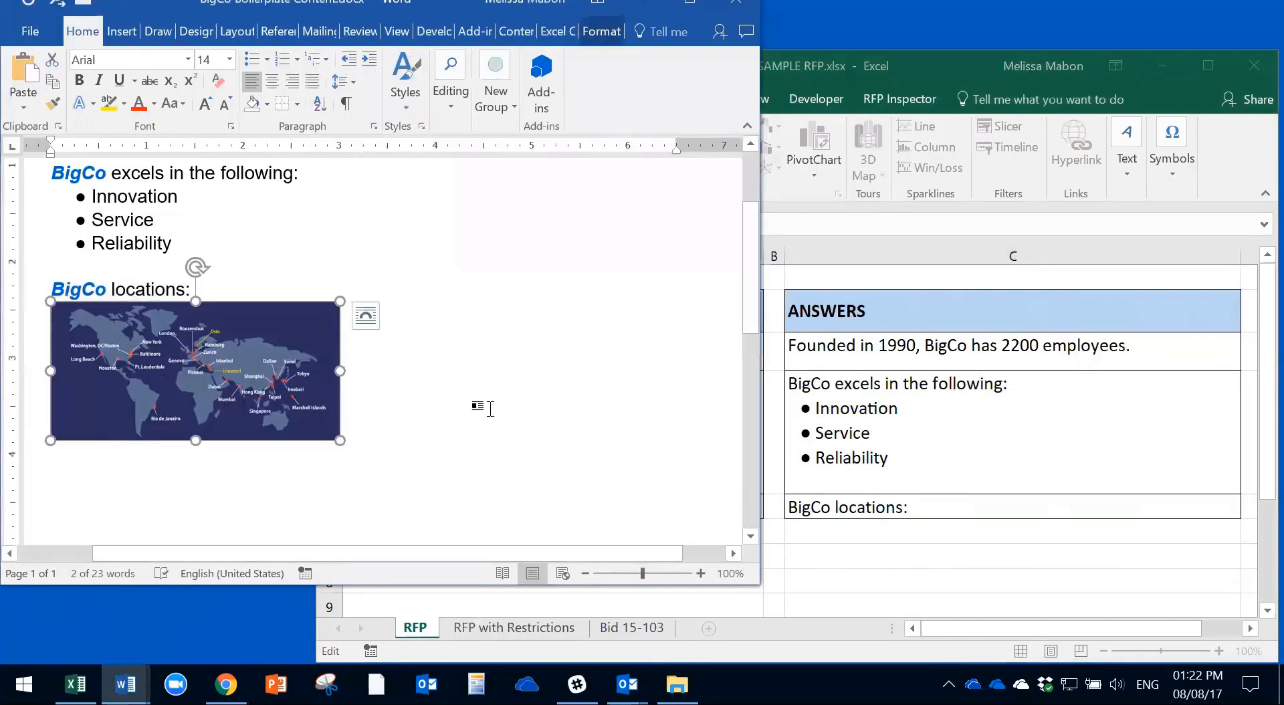
pyautogui.click(480, 406)
pyautogui.hotkey('alt', 'Tab')
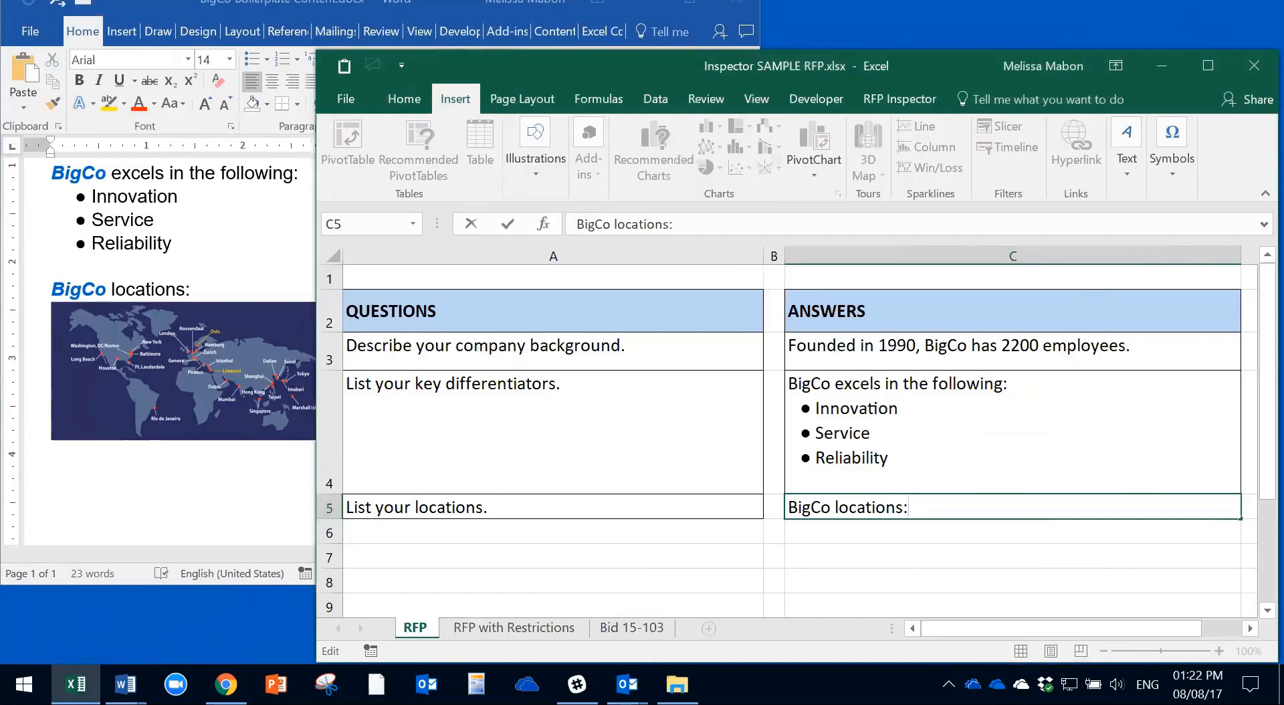
# Add several blank lines below "BigCo locations:" in cell C5 to make the row tall enough for a picture.
pyautogui.doubleClick(914, 506)
pyautogui.click(914, 506)
pyautogui.hotkey('alt', 'Return')
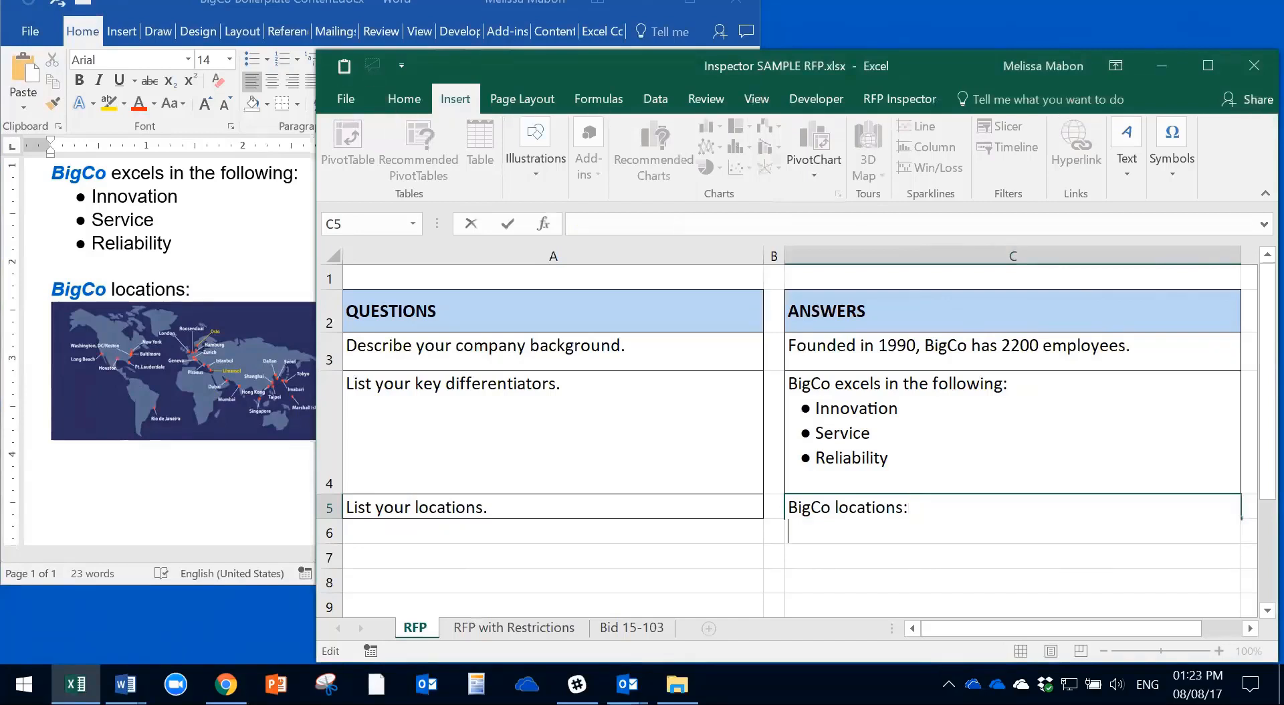
pyautogui.hotkey('alt', 'Return')
pyautogui.hotkey('alt', 'Return')
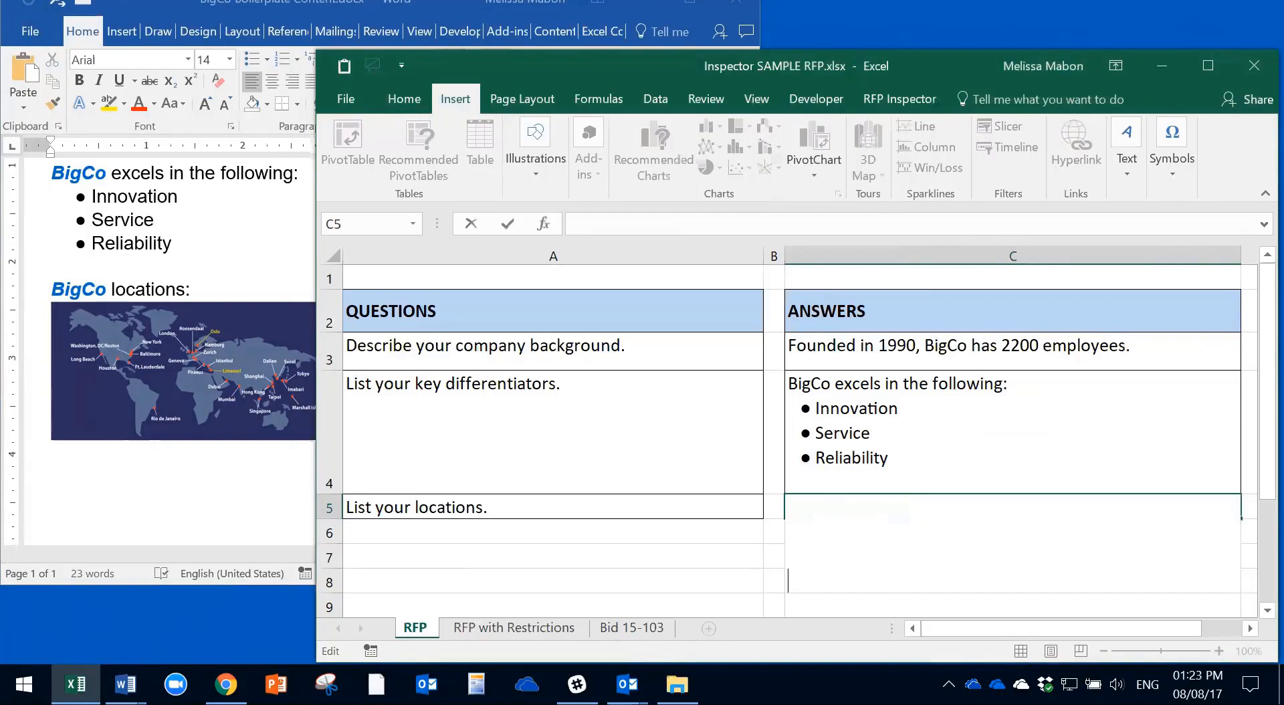
pyautogui.click(346, 508)
pyautogui.moveTo(1267, 381); pyautogui.dragTo(1267, 431)
pyautogui.moveTo(1267, 475); pyautogui.dragTo(1267, 480)
# Copy the world map picture from the Word boilerplate document into Excel answer cell C5.
pyautogui.click(201, 392)
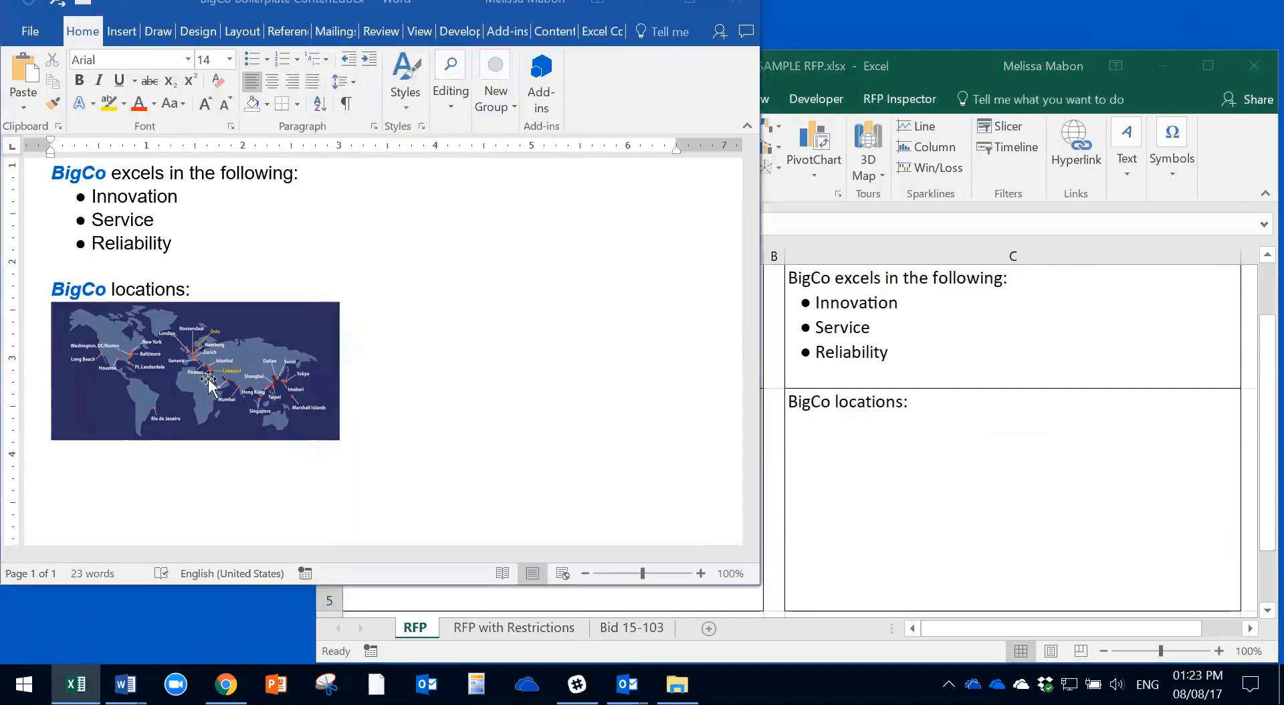
pyautogui.click(934, 450)
pyautogui.click(875, 487)
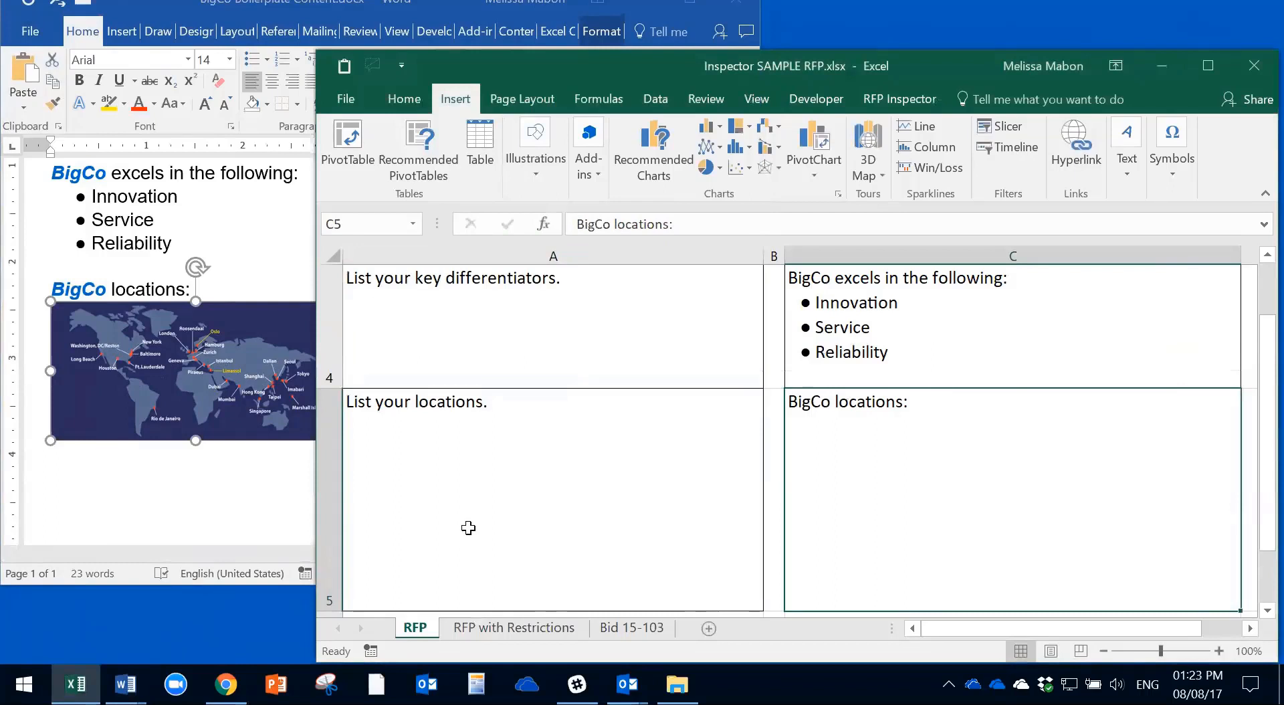
pyautogui.hotkey('ctrl', 'v')
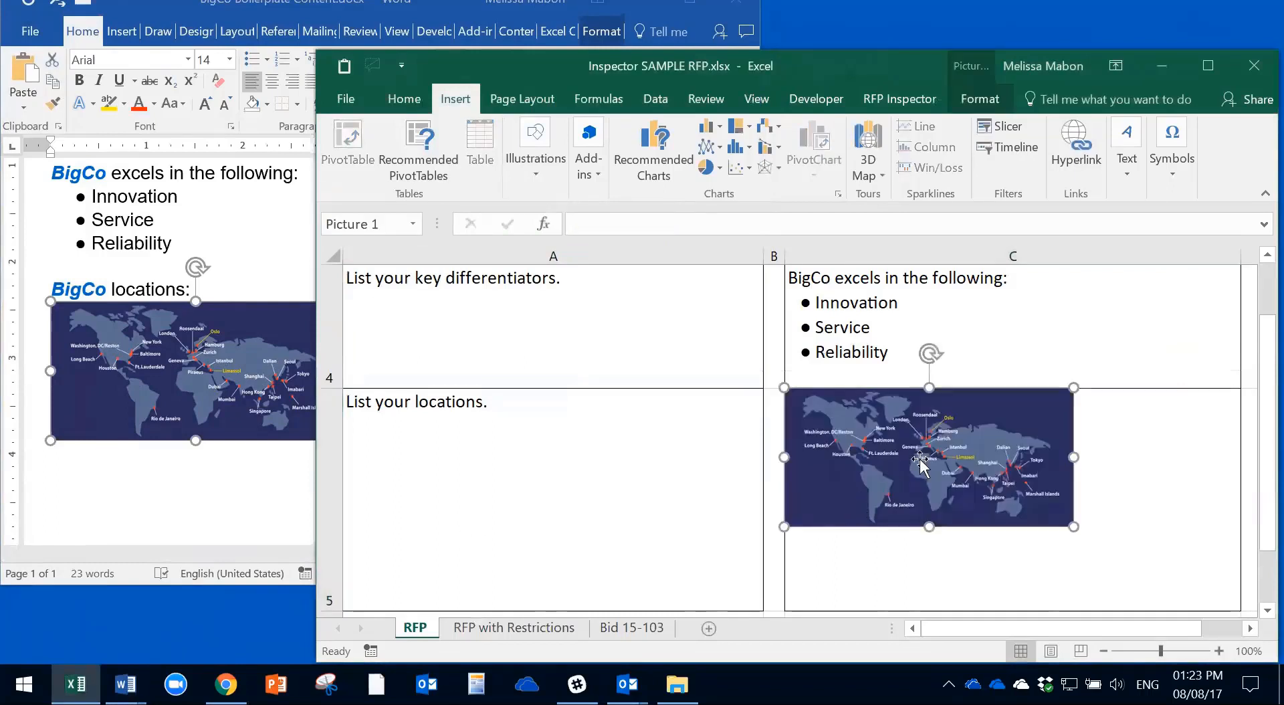
# Position the pasted map picture inside cell C5, just beneath the "BigCo locations:" line.
pyautogui.moveTo(849, 489); pyautogui.dragTo(913, 506)
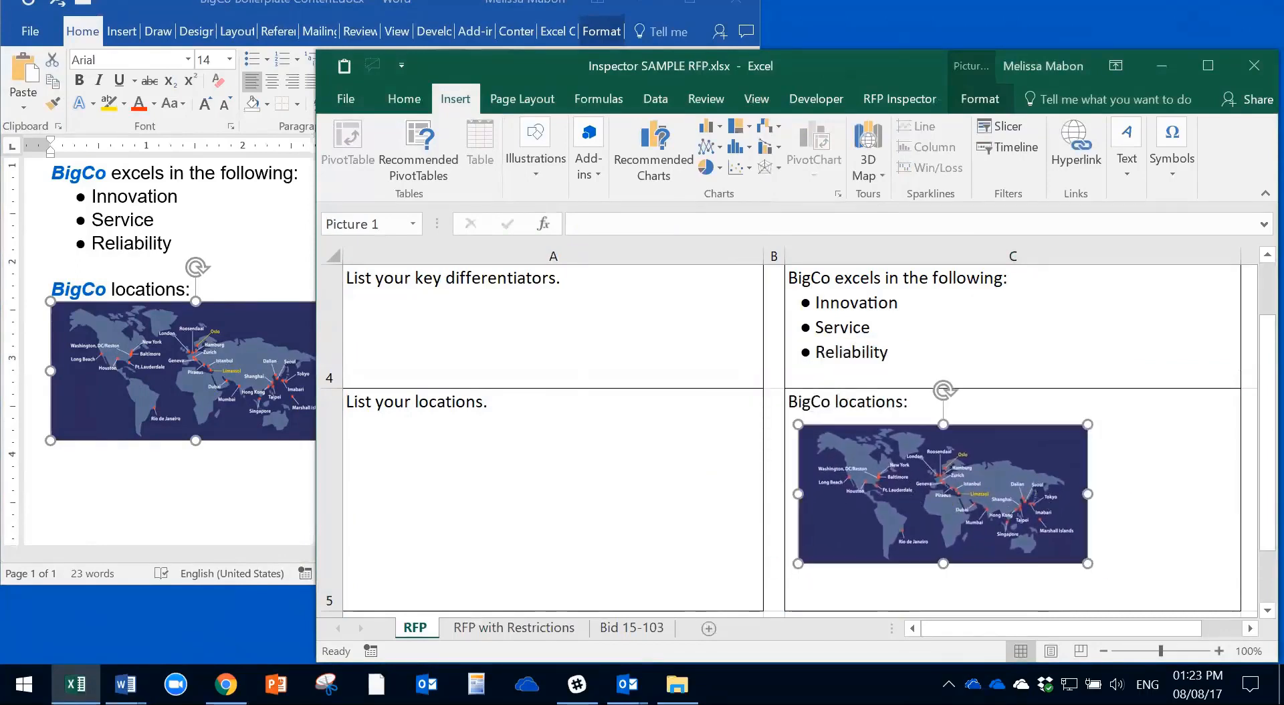
pyautogui.press('Escape')
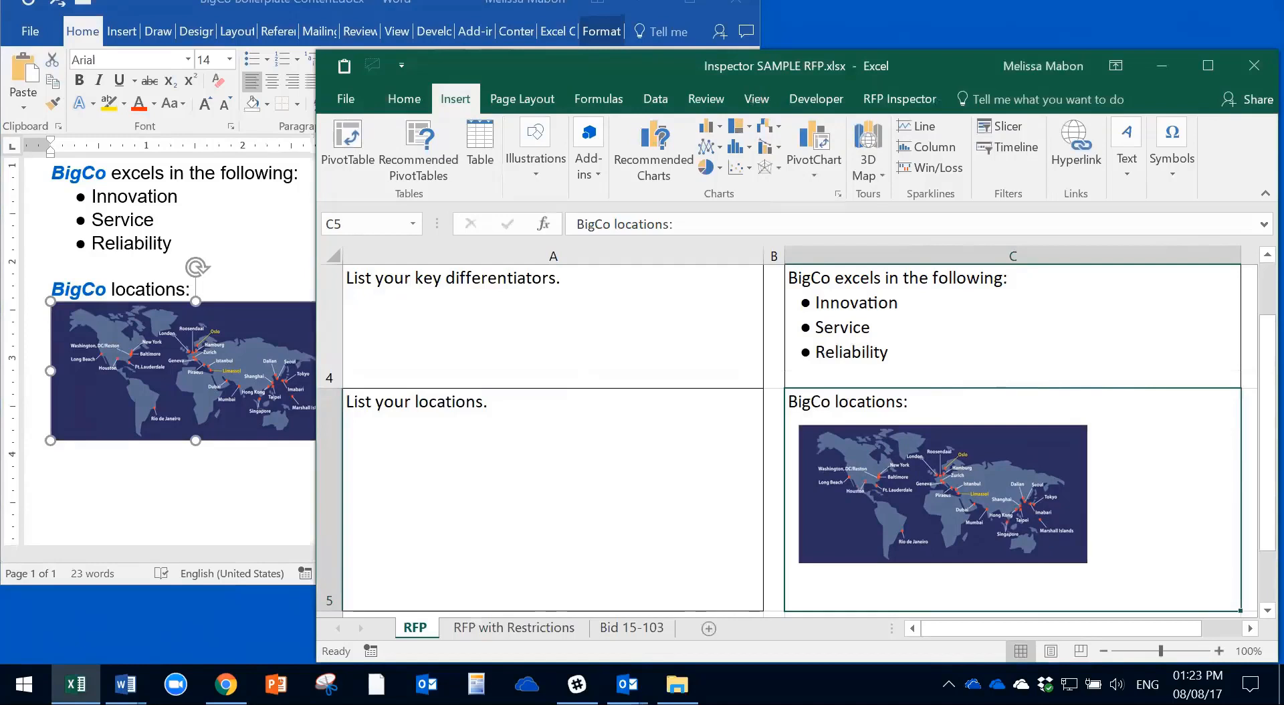
pyautogui.click(978, 480)
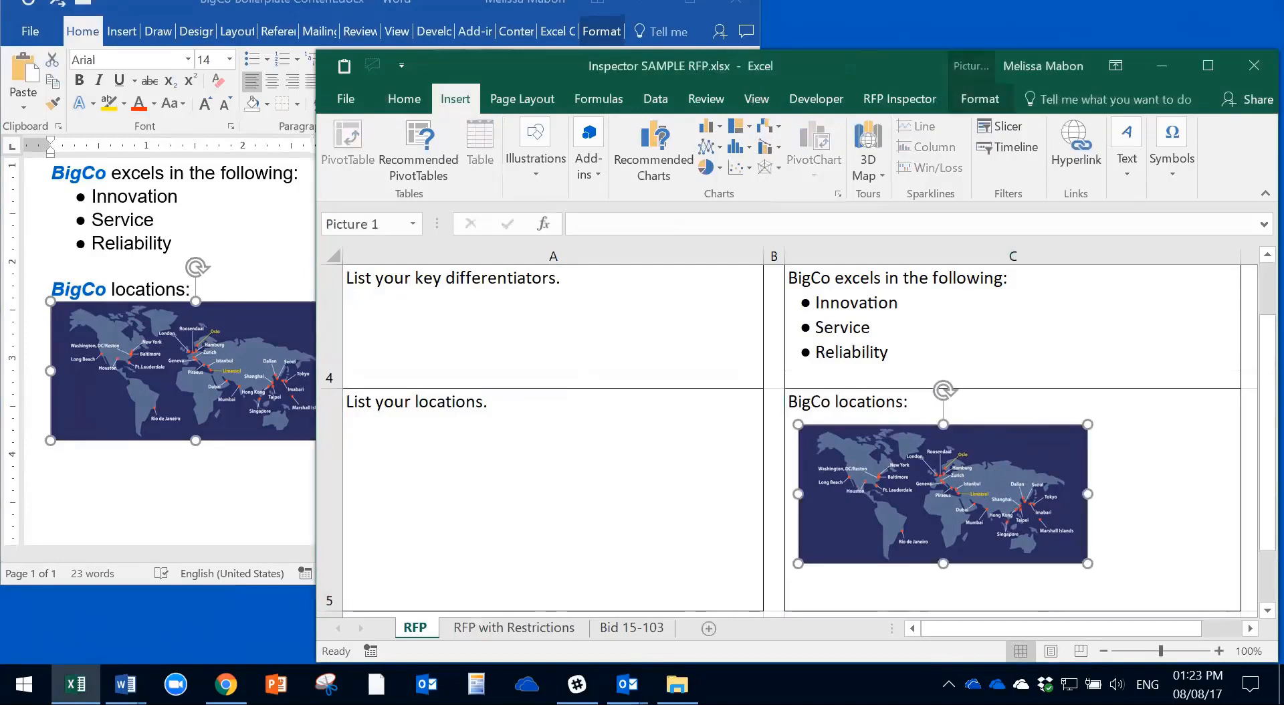
pyautogui.moveTo(945, 516)
pyautogui.mouseDown()
pyautogui.moveTo(981, 509)
pyautogui.moveTo(1017, 361)
pyautogui.moveTo(956, 580)
pyautogui.moveTo(950, 519)
pyautogui.mouseUp()
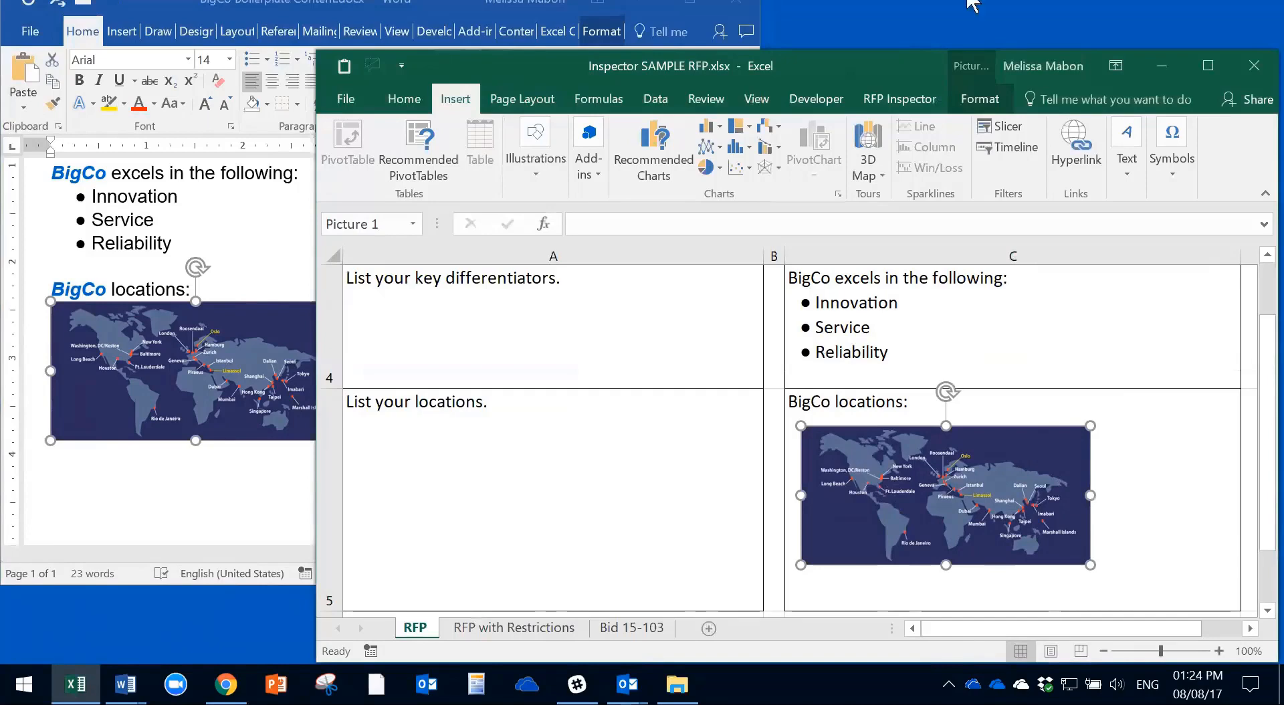
# Maximize the Excel window and display the map picture's Size and Properties settings with the Properties options expanded.
pyautogui.click(1208, 65)
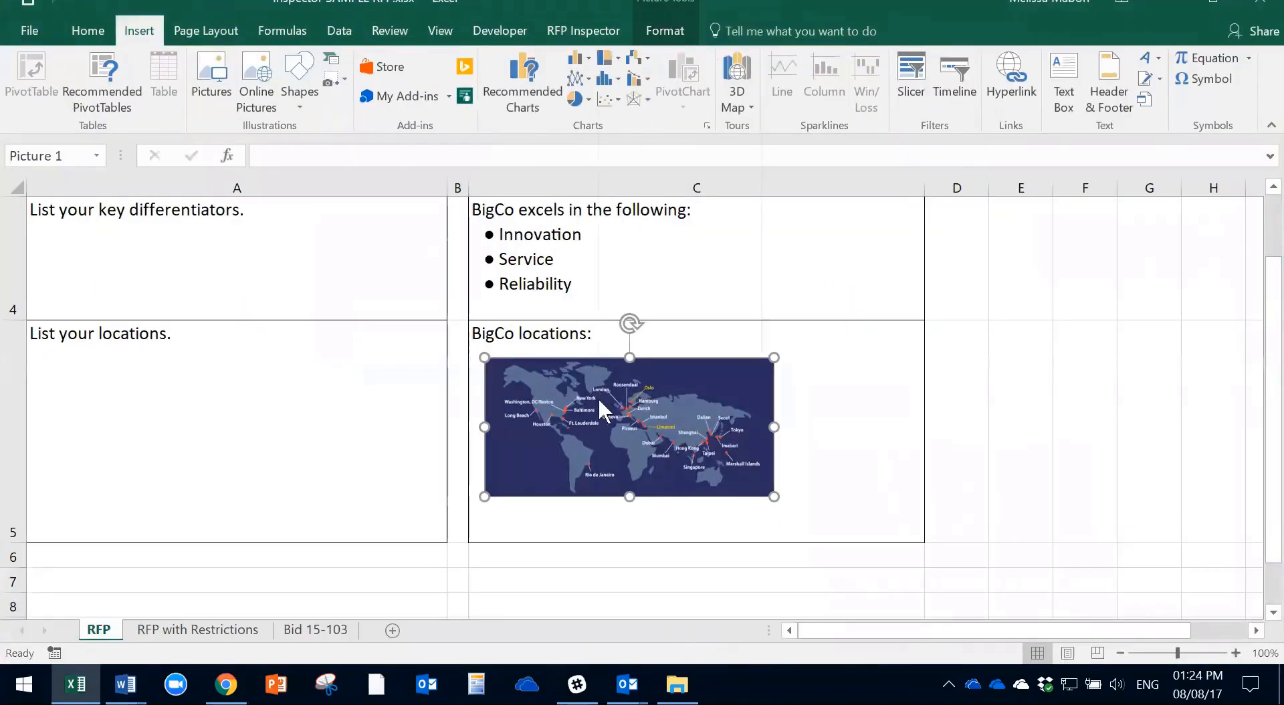
pyautogui.rightClick(601, 406)
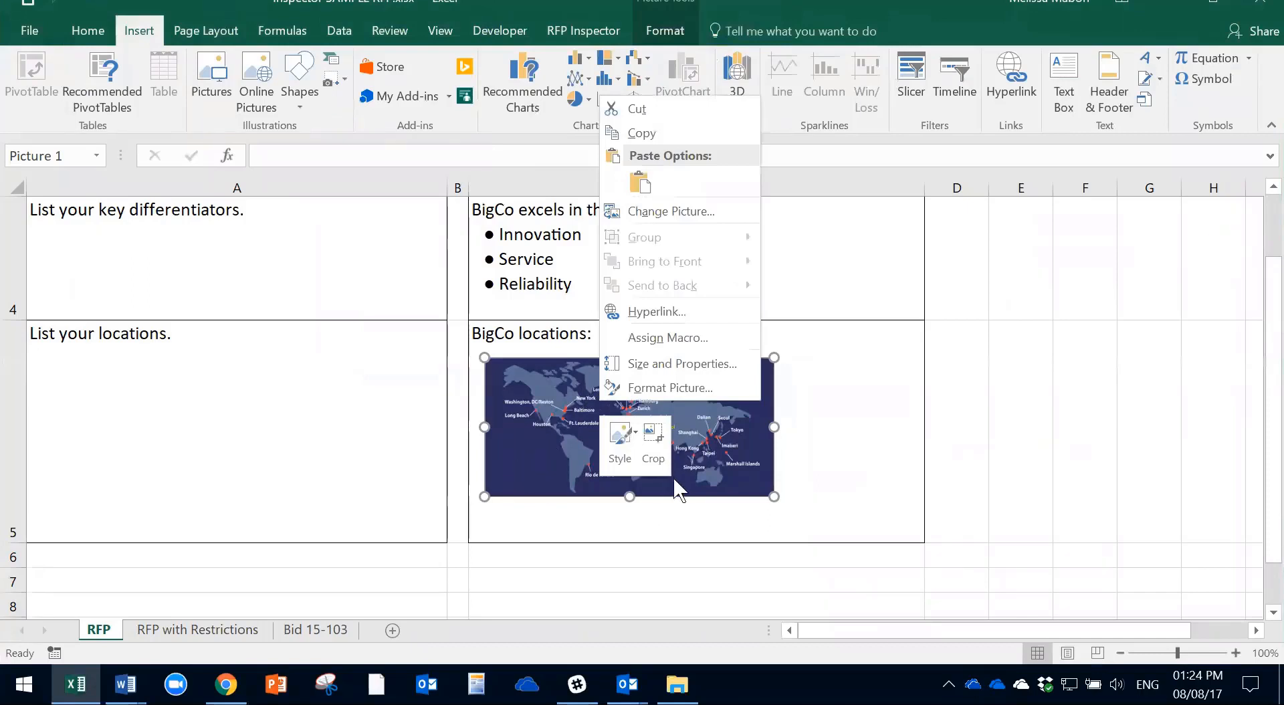
pyautogui.click(687, 364)
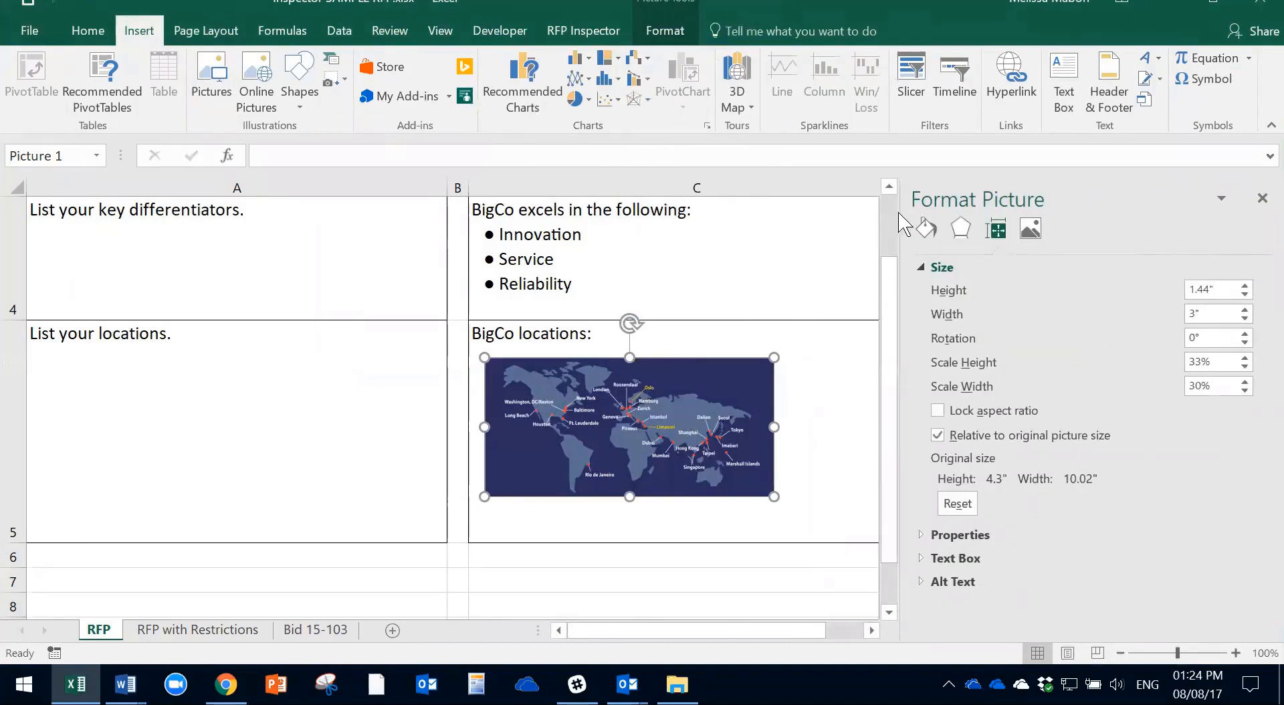
pyautogui.click(949, 535)
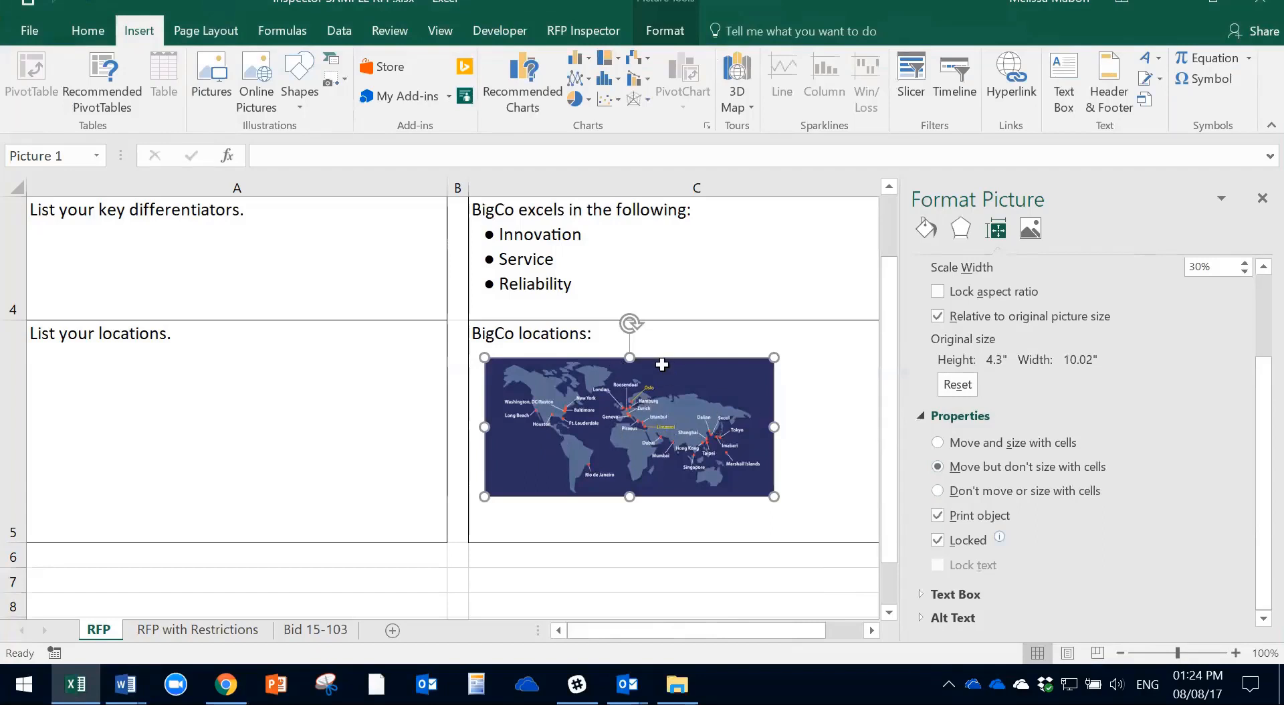
# Set the map picture's positioning to "Move but don't size with cells" and close the picture formatting settings.
pyautogui.click(763, 349)
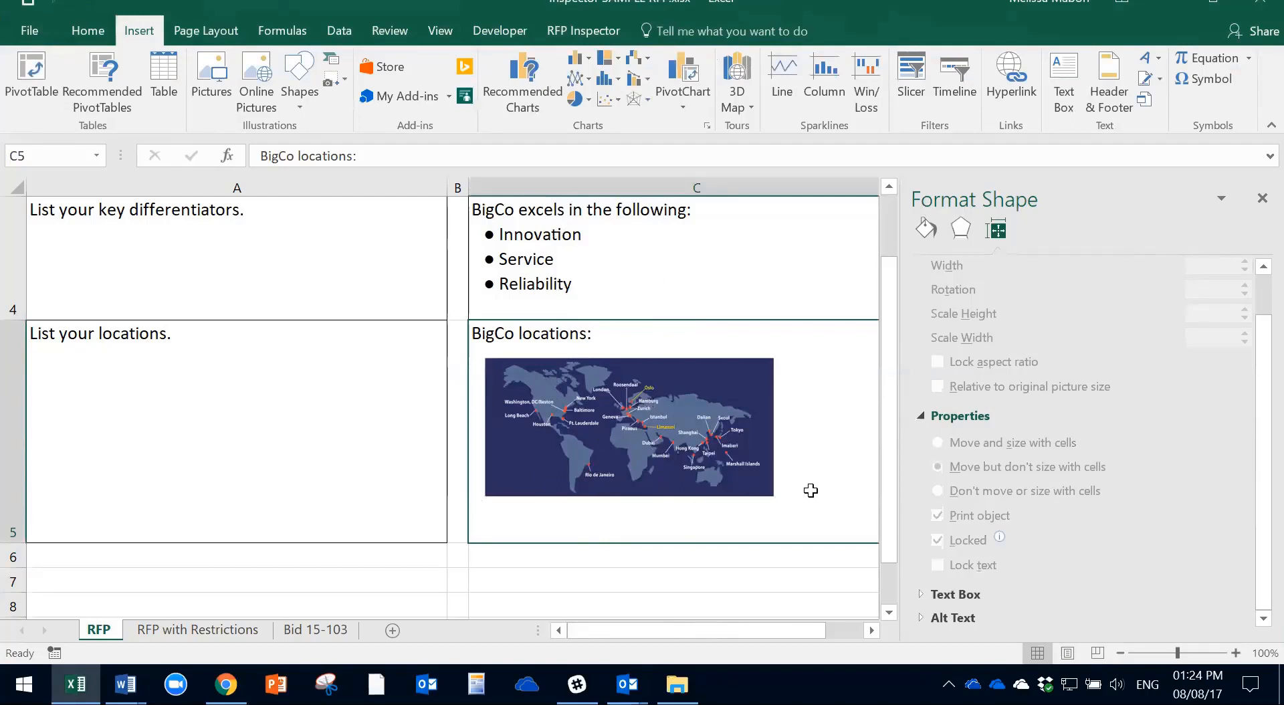
pyautogui.click(668, 466)
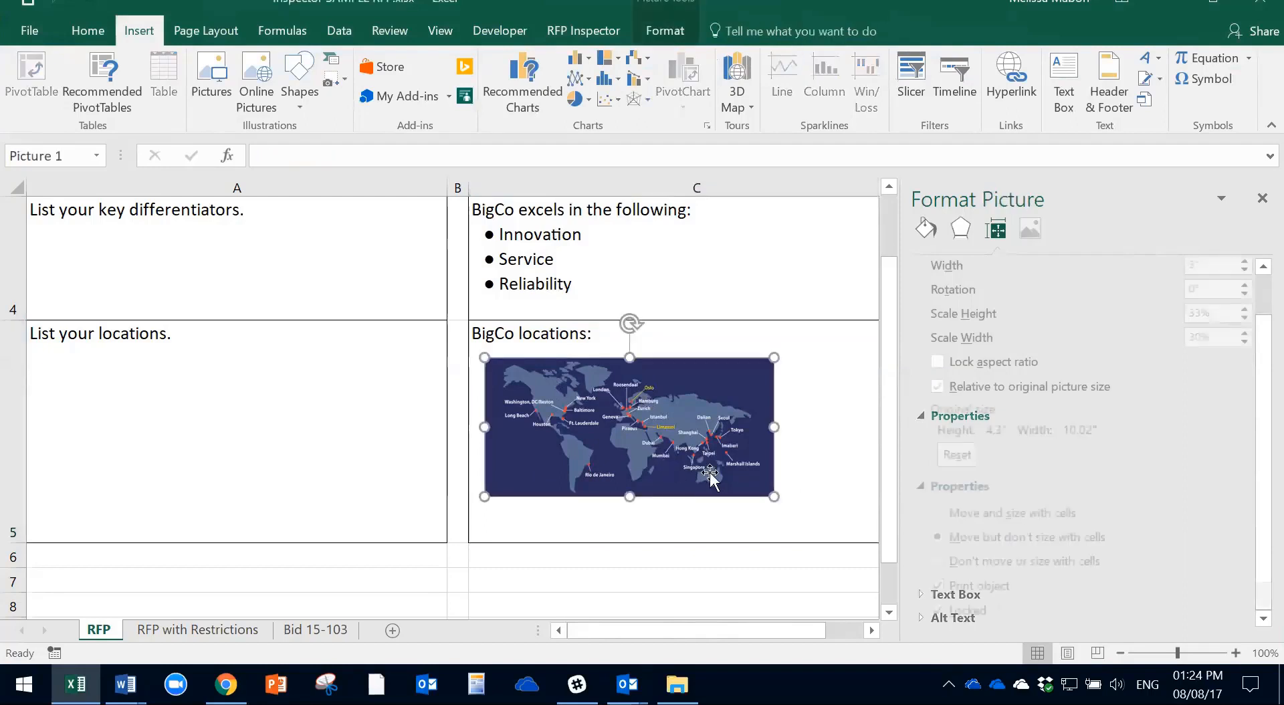
pyautogui.scroll(-1, 953, 481)
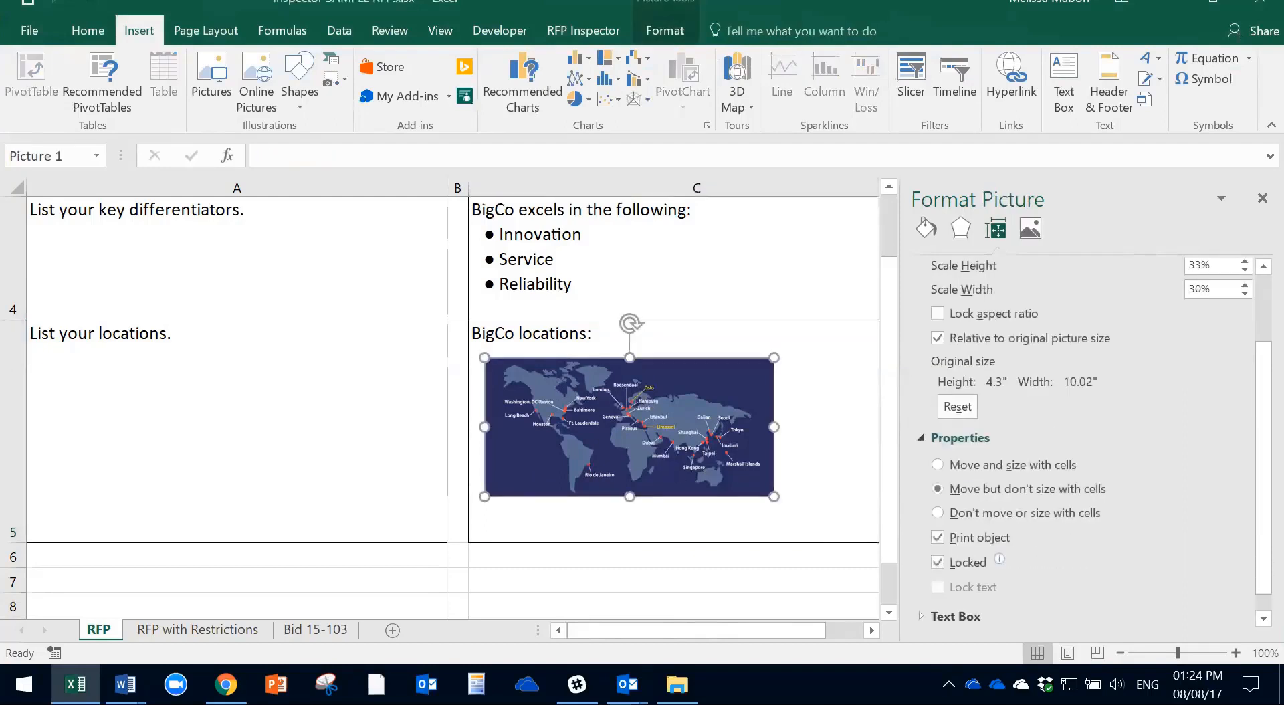
pyautogui.click(953, 468)
pyautogui.click(937, 489)
pyautogui.click(845, 501)
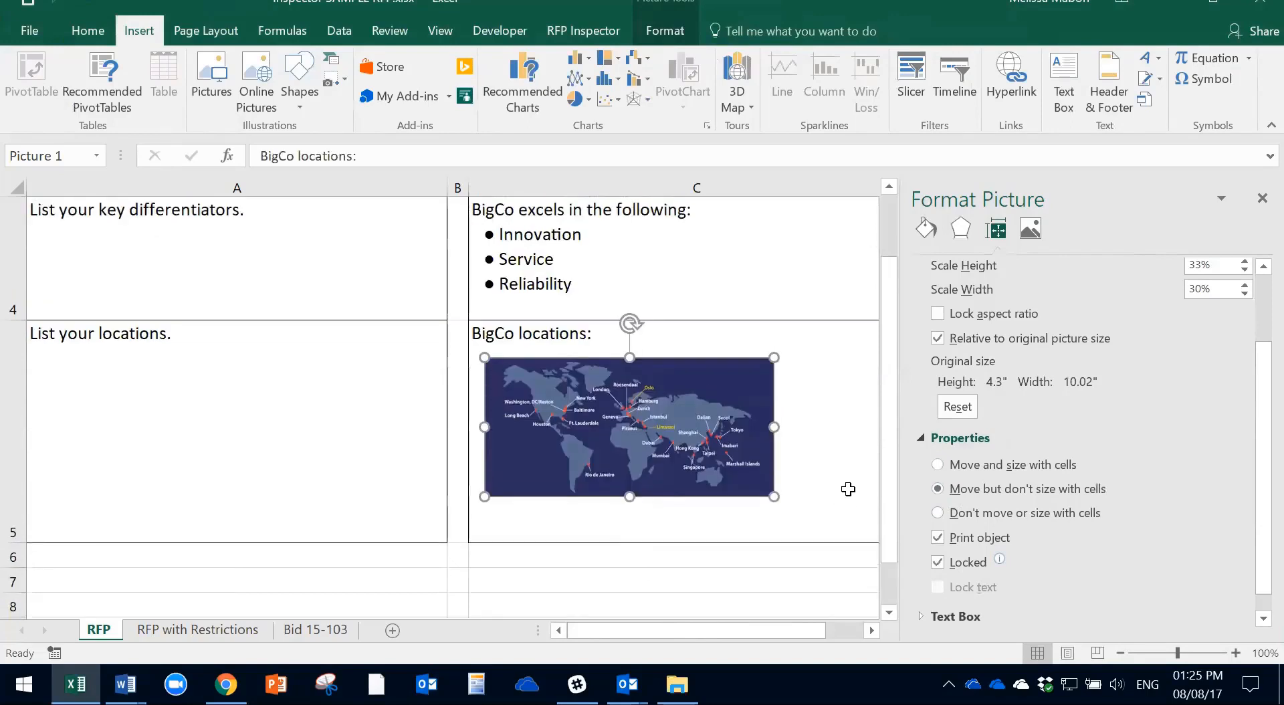
pyautogui.click(829, 411)
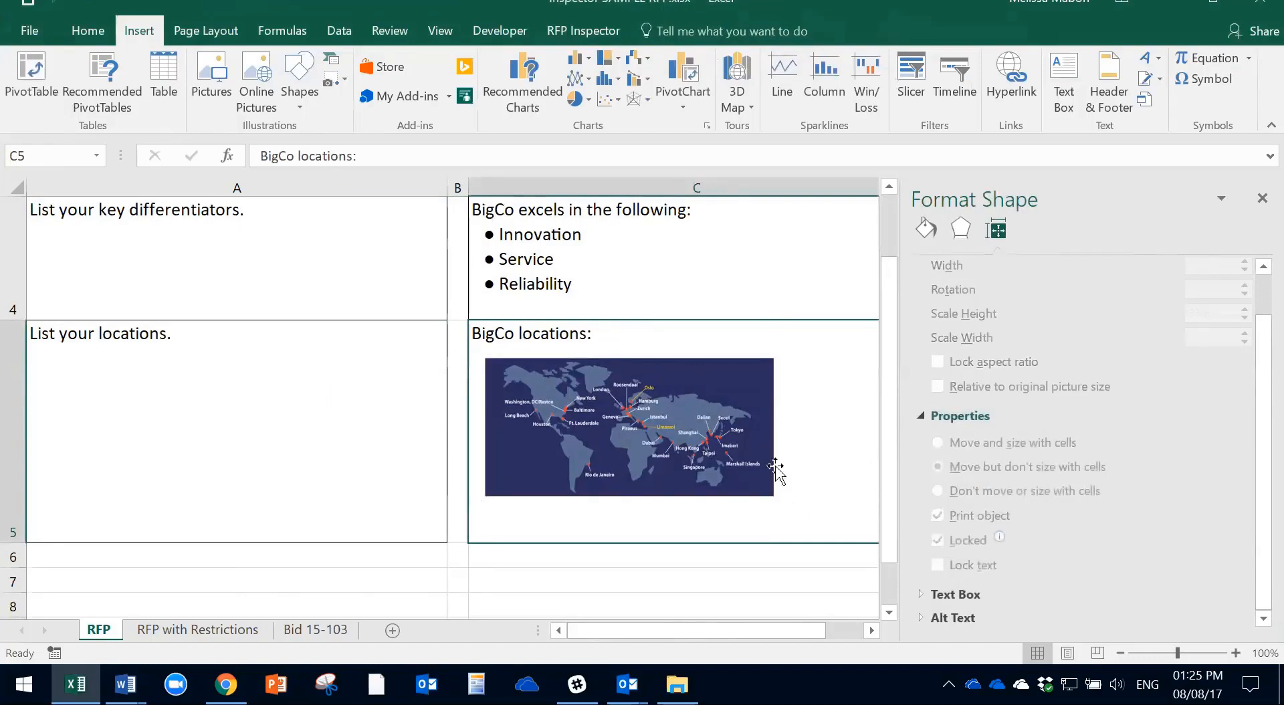
pyautogui.scroll(1, 831, 492)
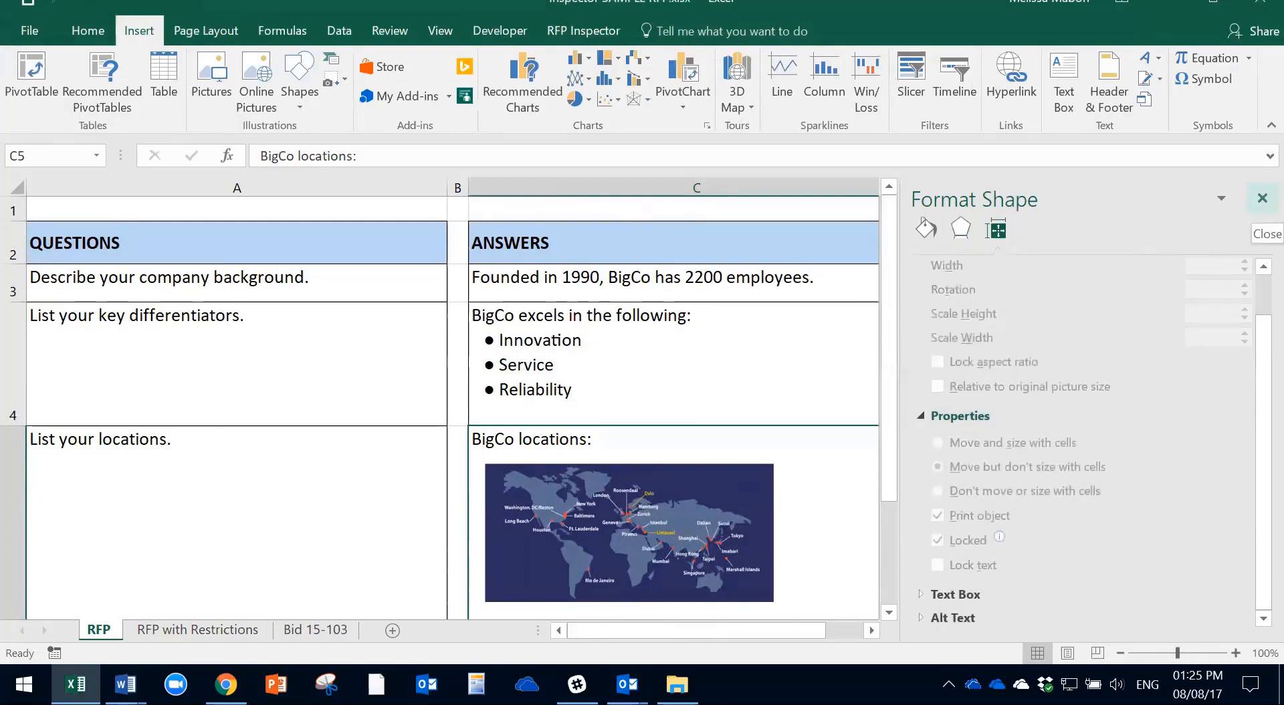
pyautogui.click(1261, 198)
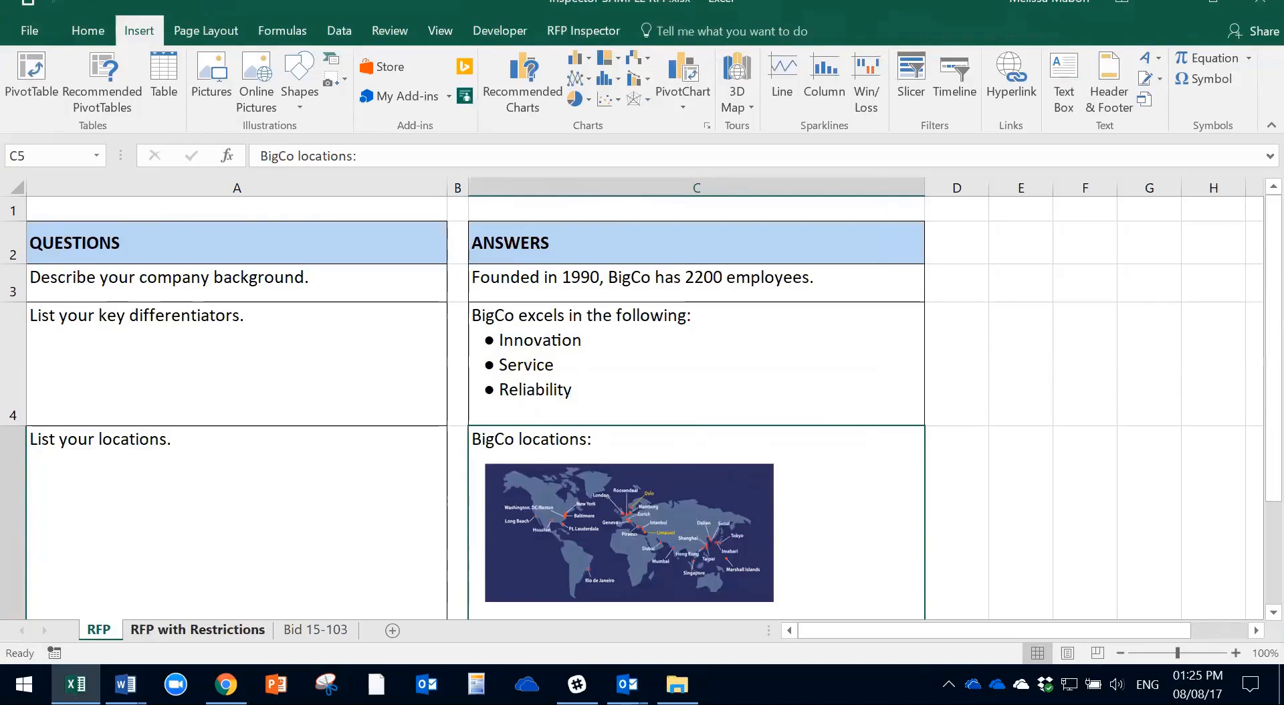
# Go to the "RFP with Restrictions" sheet and select answer cell D3 for the company's full name.
pyautogui.click(198, 629)
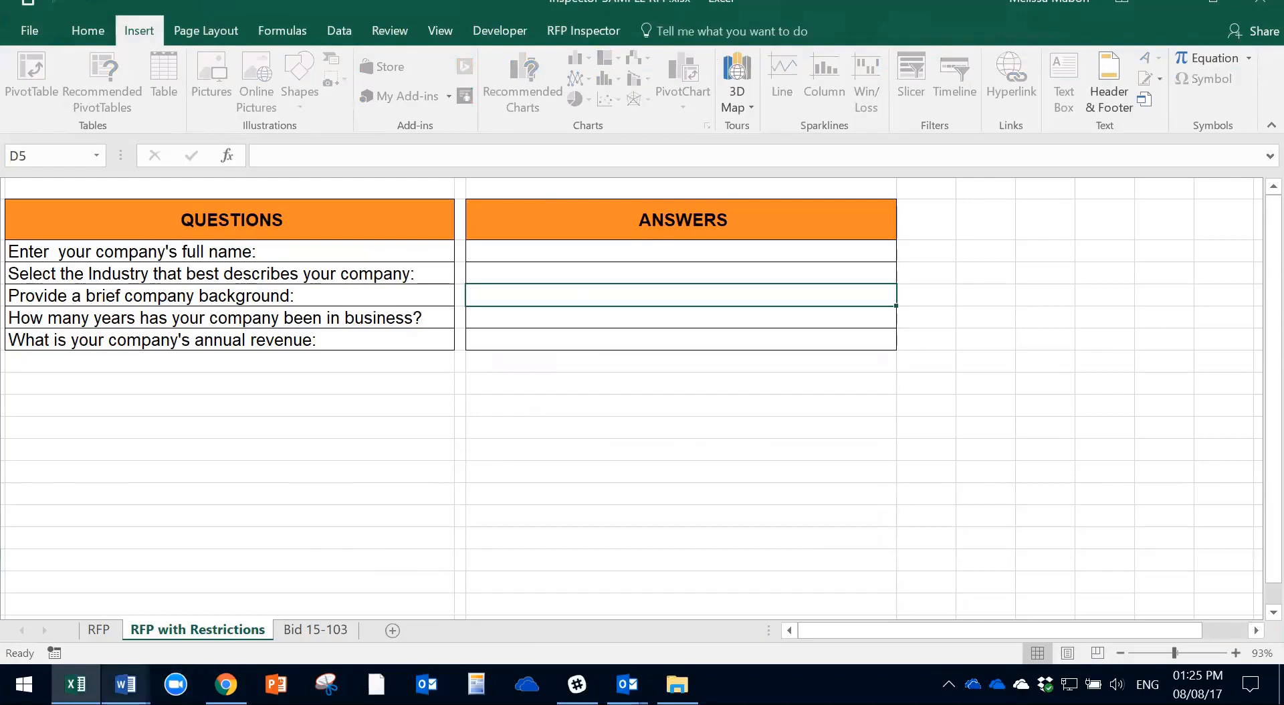
pyautogui.click(525, 250)
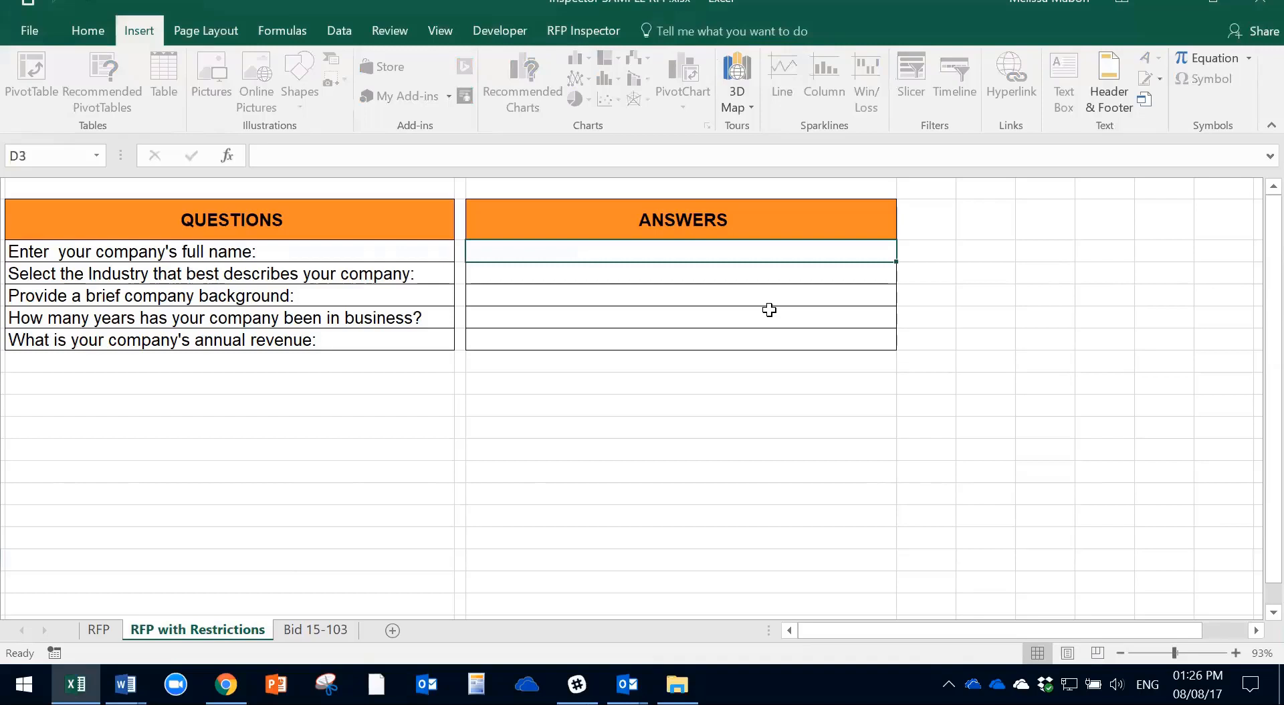
pyautogui.click(623, 303)
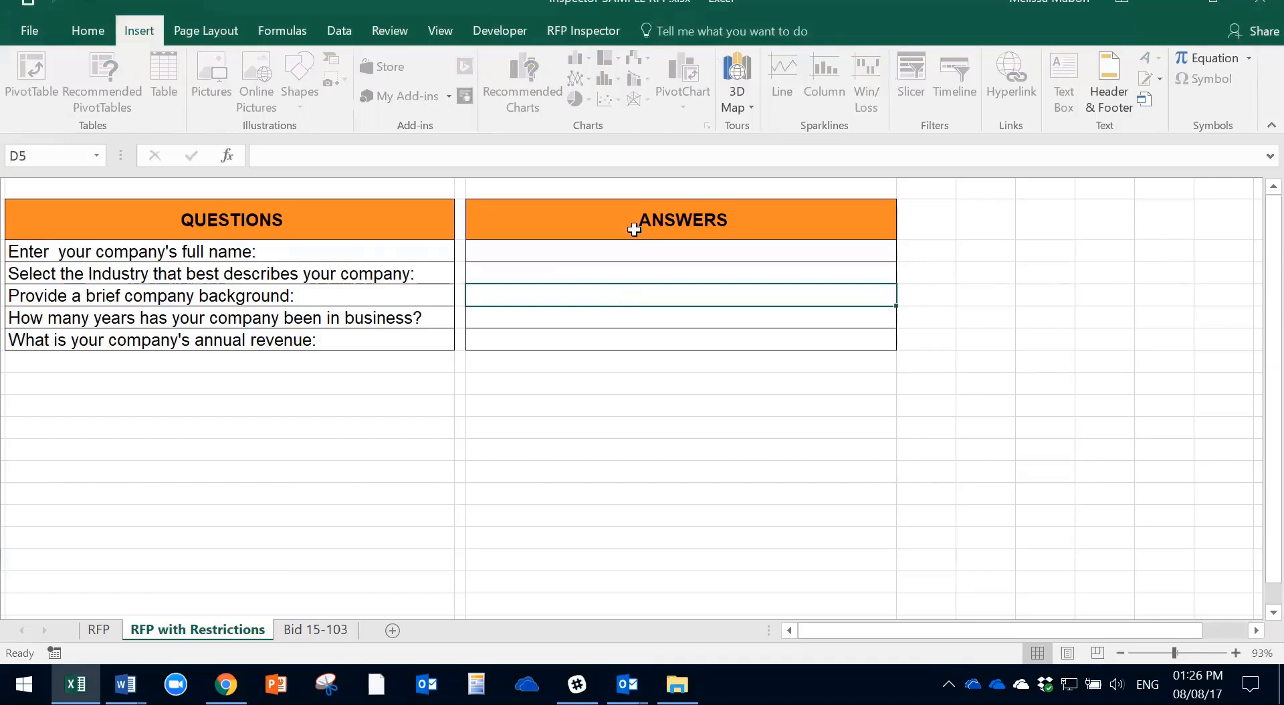
pyautogui.click(261, 254)
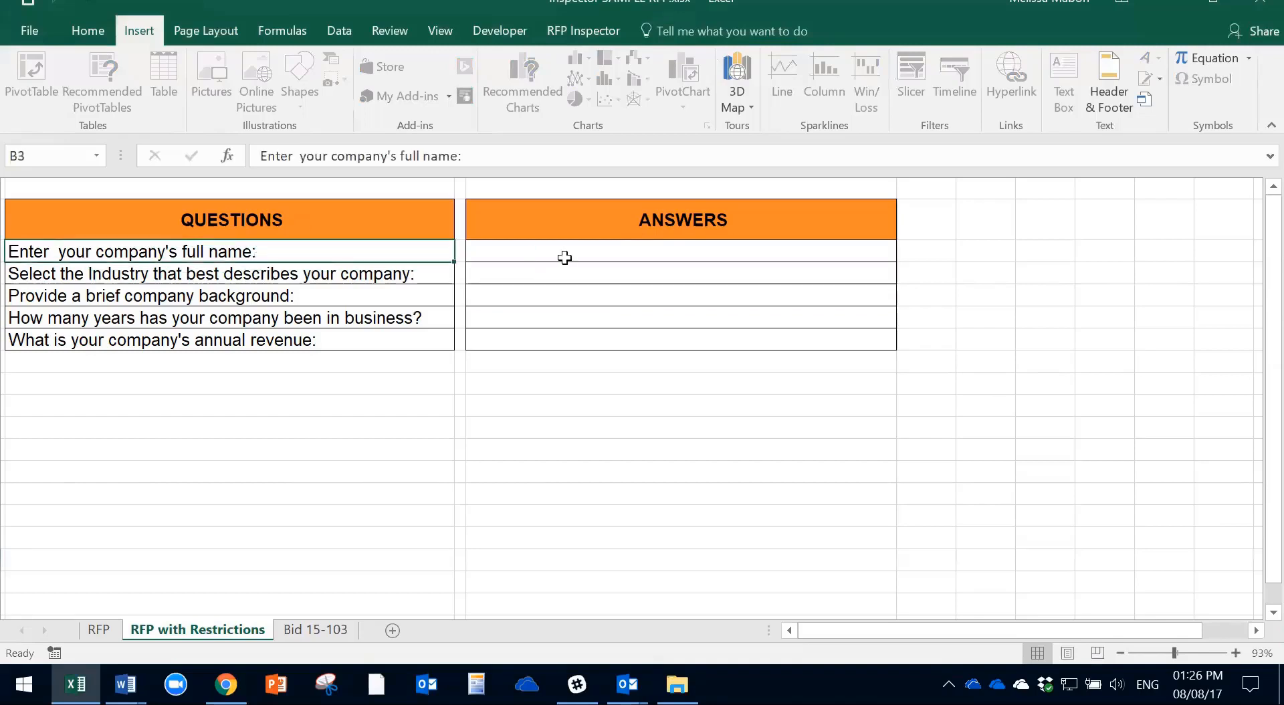
pyautogui.click(565, 257)
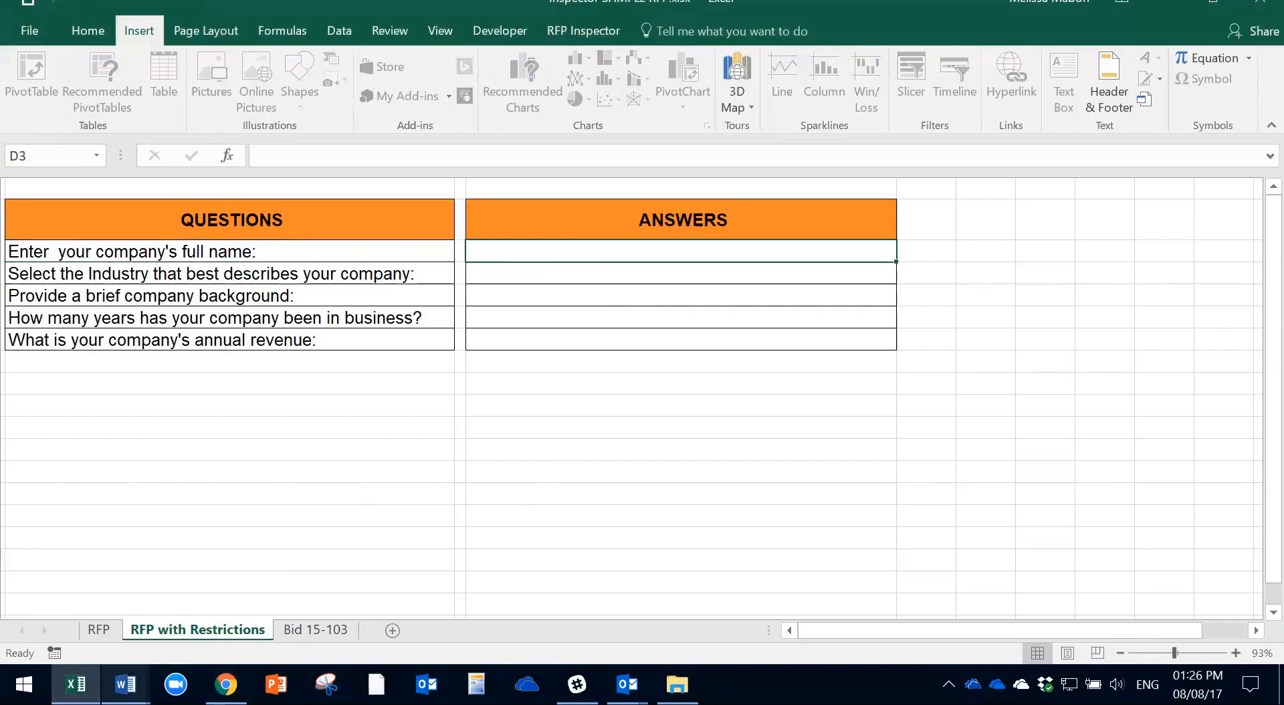
# Try to paste the Word boilerplate from "Founded in 1990" through the Reliability bullet into answer cell D3, then cancel the entry.
pyautogui.click(125, 684)
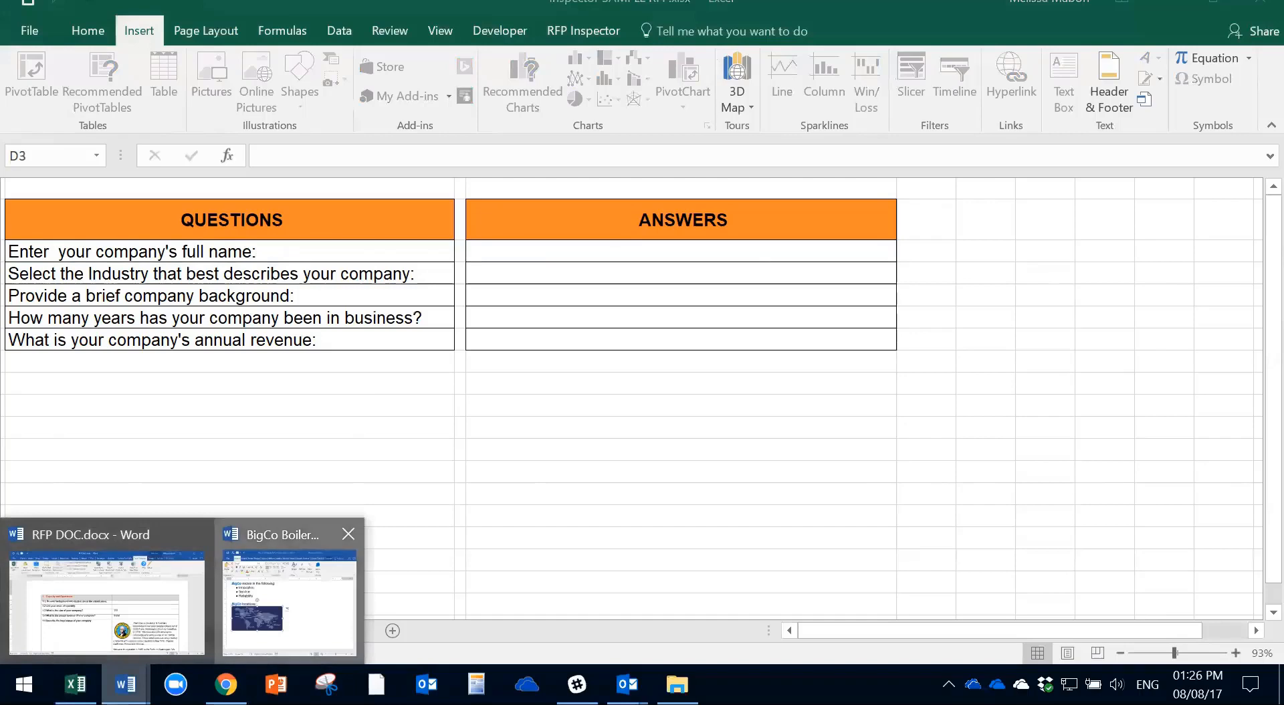
pyautogui.click(289, 601)
pyautogui.moveTo(52, 271); pyautogui.dragTo(194, 393)
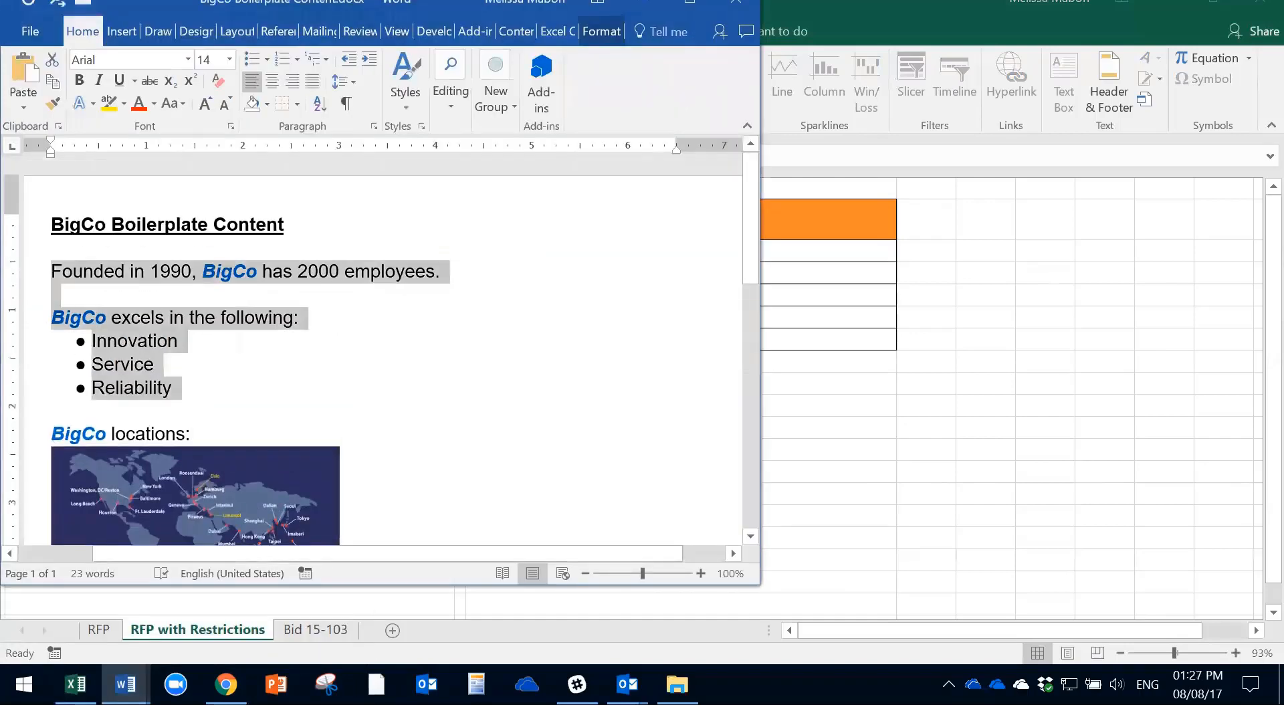
pyautogui.click(646, 2)
pyautogui.doubleClick(581, 251)
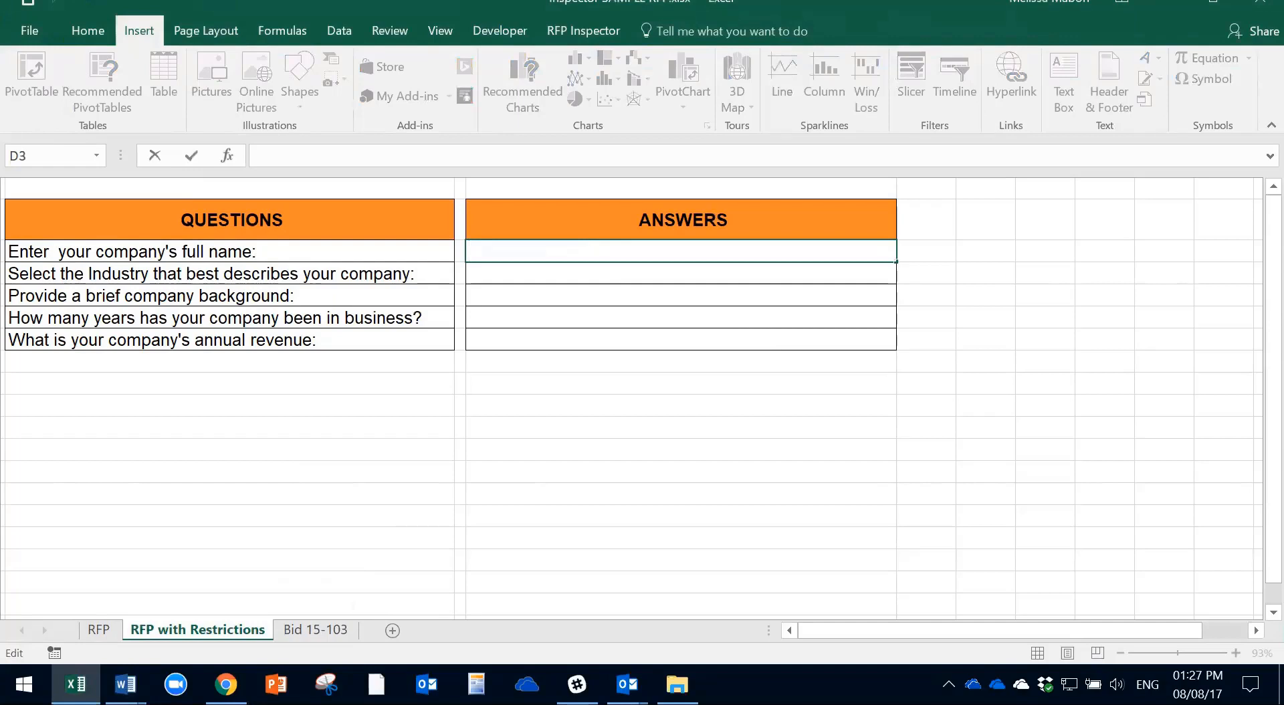
pyautogui.write('Founded in 1990, BigCo has 2000 employees.  BigCo excels in the following: ● Innovation ● Service ● Reliability')
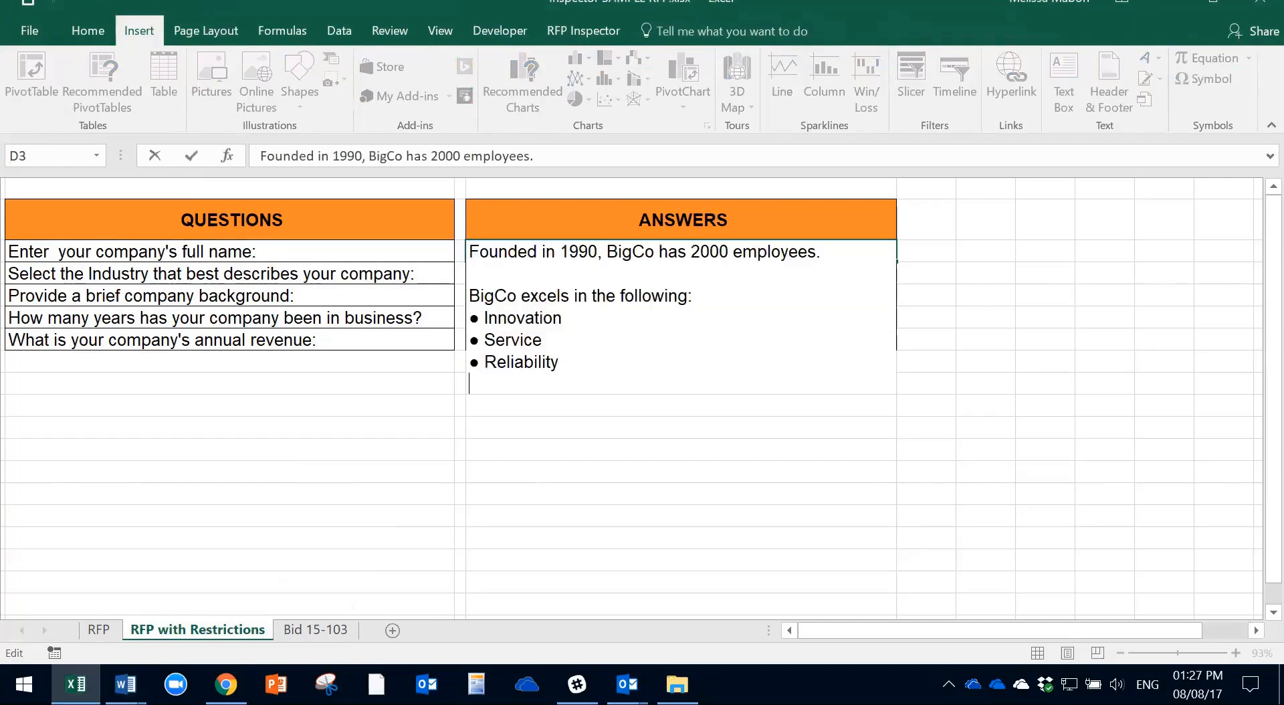
pyautogui.click(420, 381)
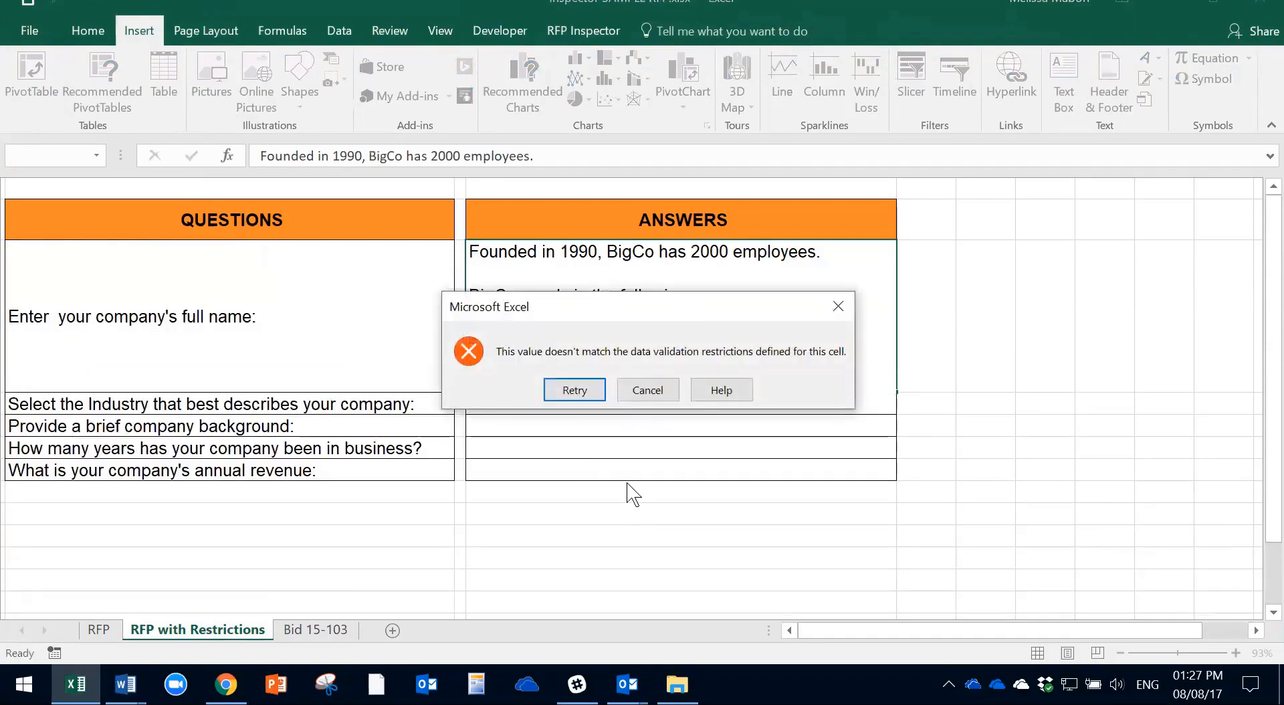
pyautogui.moveTo(623, 309); pyautogui.dragTo(602, 238)
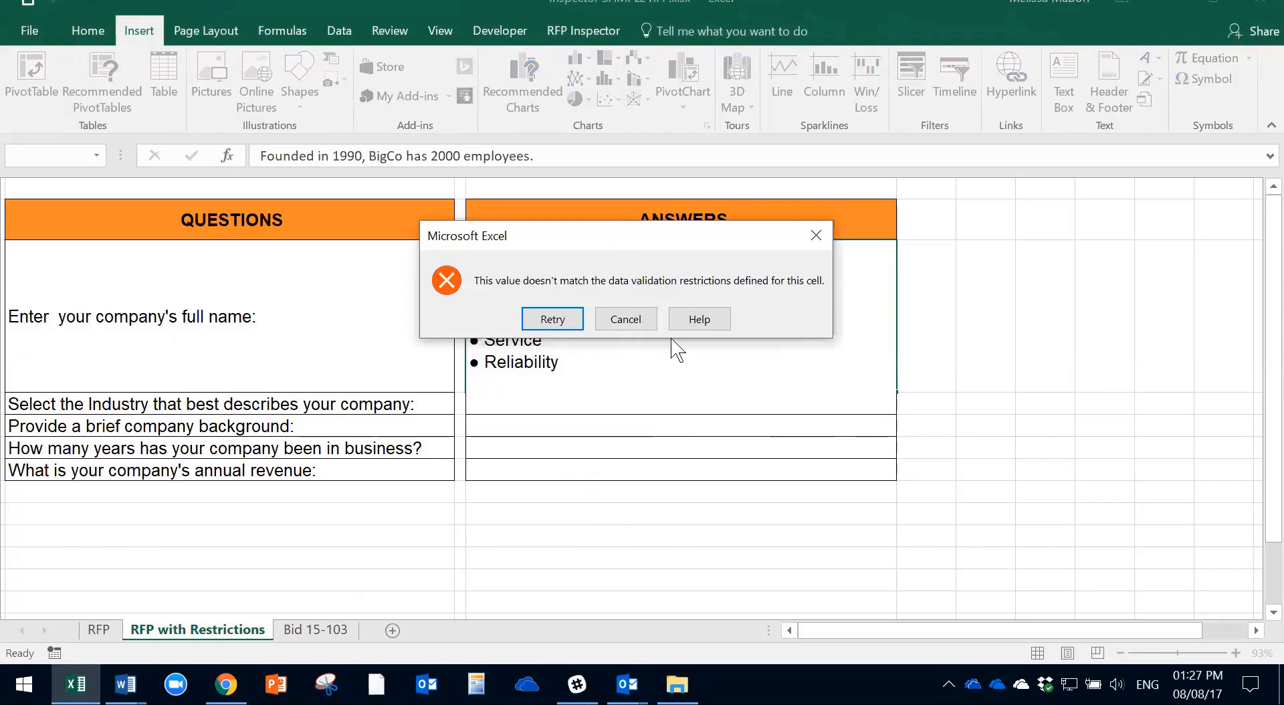
pyautogui.click(624, 319)
pyautogui.doubleClick(540, 251)
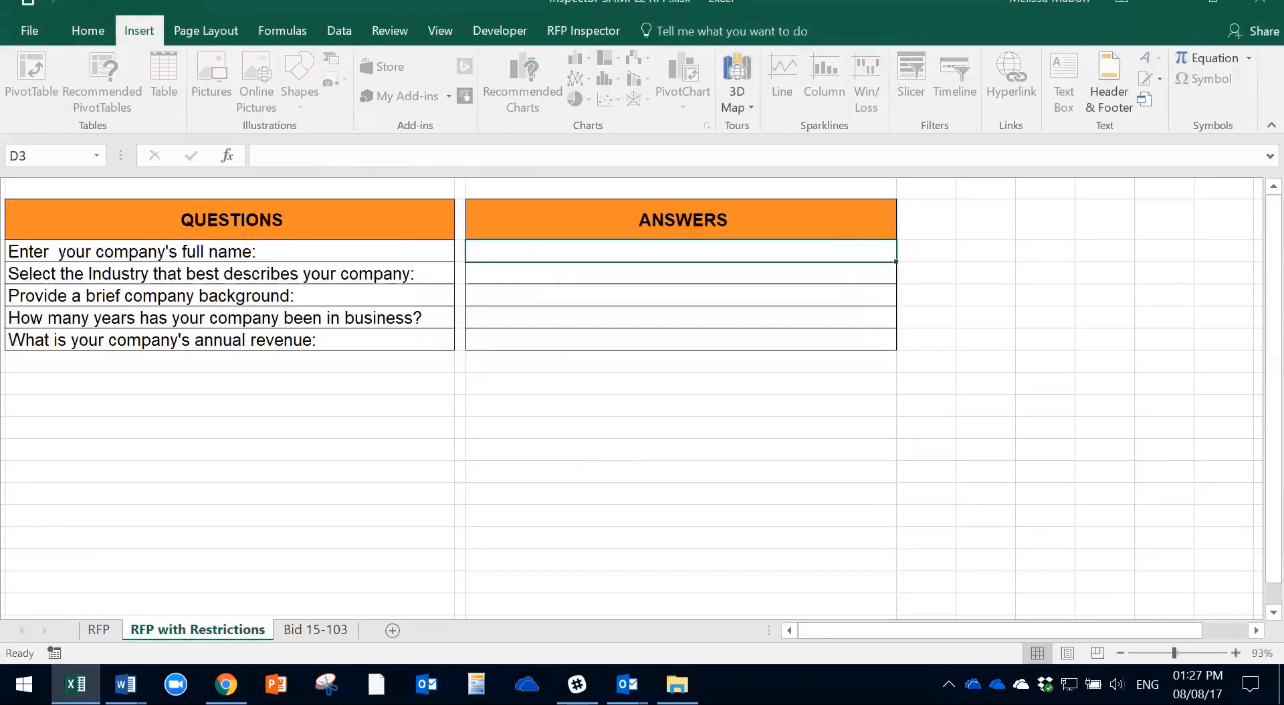
# Try to enter 123 in answer cell D3 for the company's full name, then cancel the entry.
pyautogui.write('123')
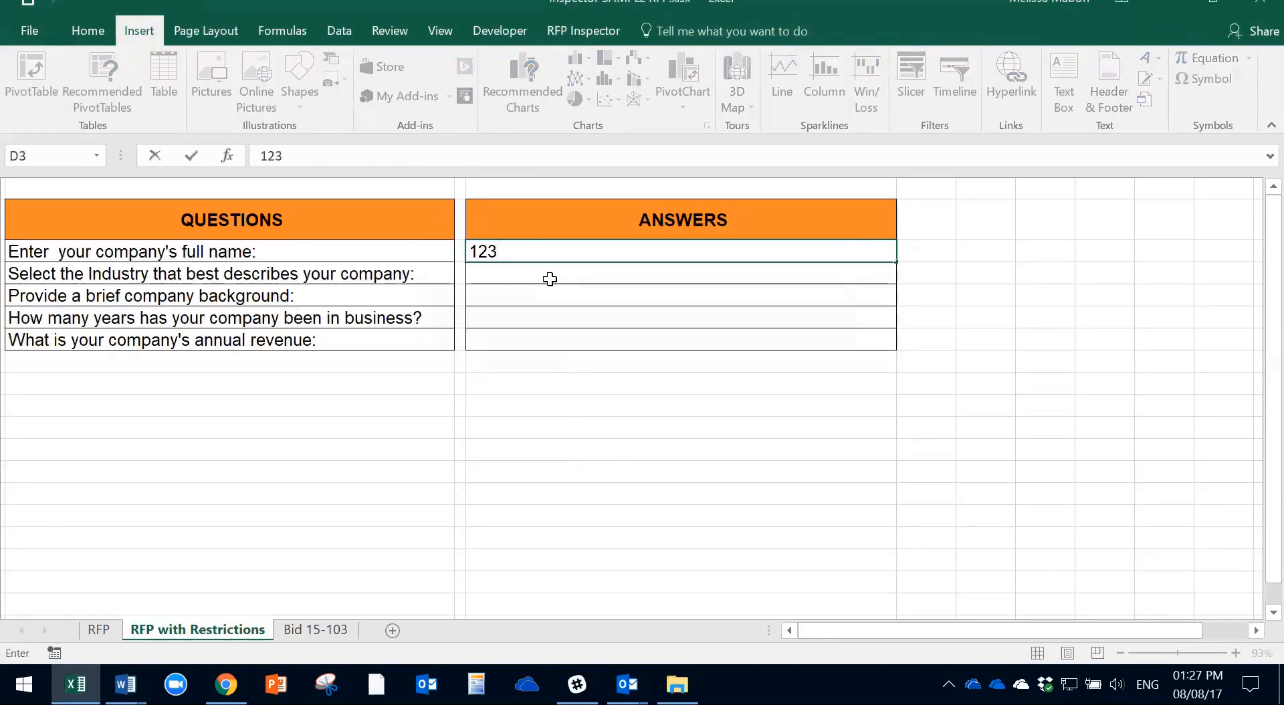
pyautogui.press('Return')
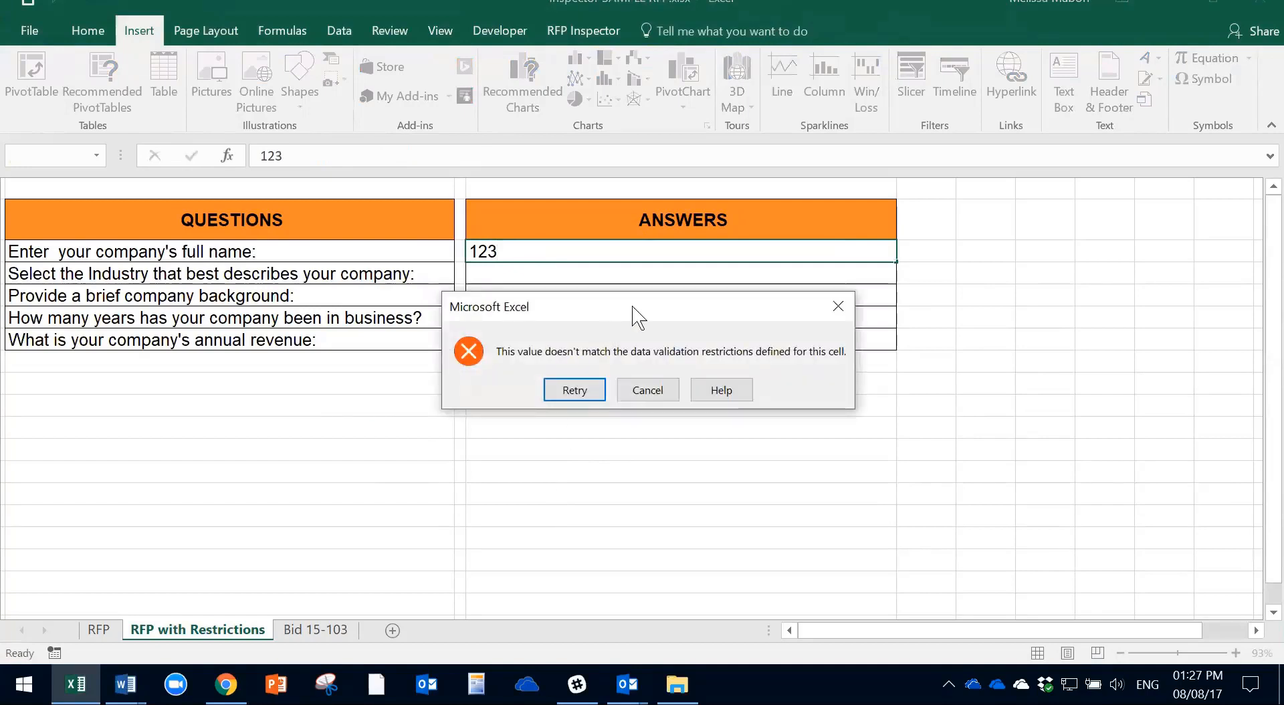
pyautogui.moveTo(653, 308); pyautogui.dragTo(713, 230)
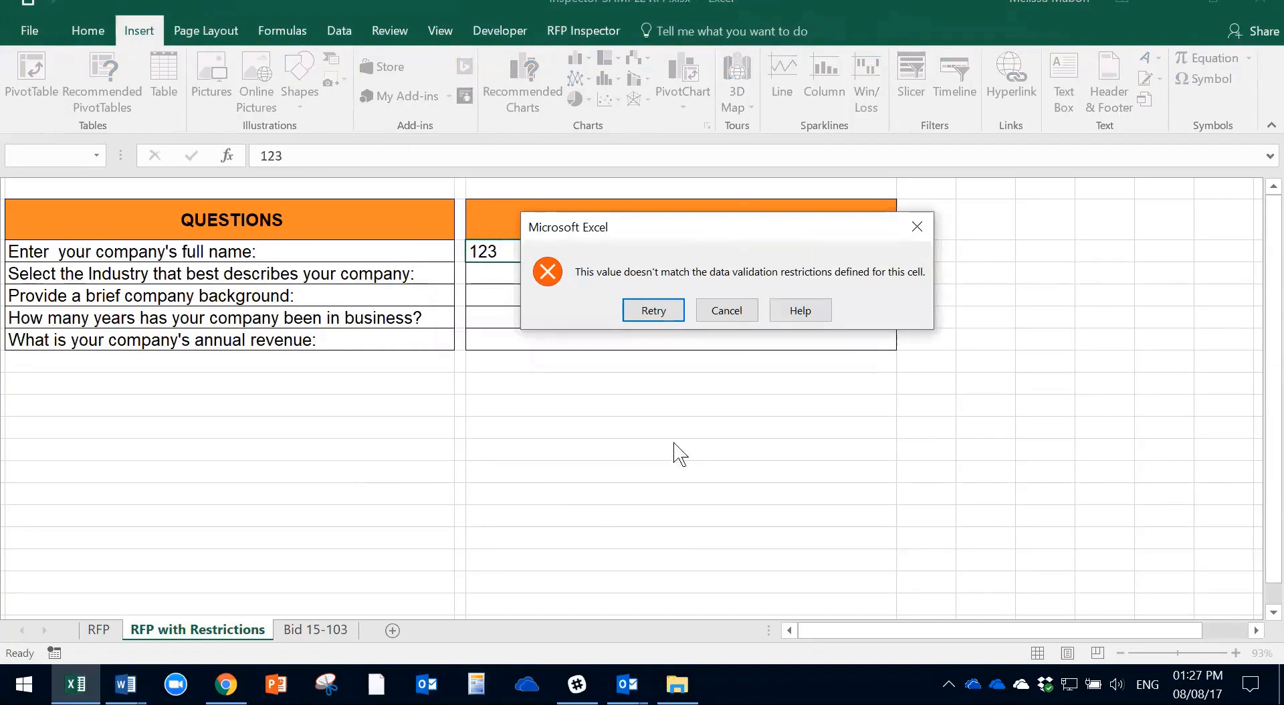
pyautogui.click(726, 312)
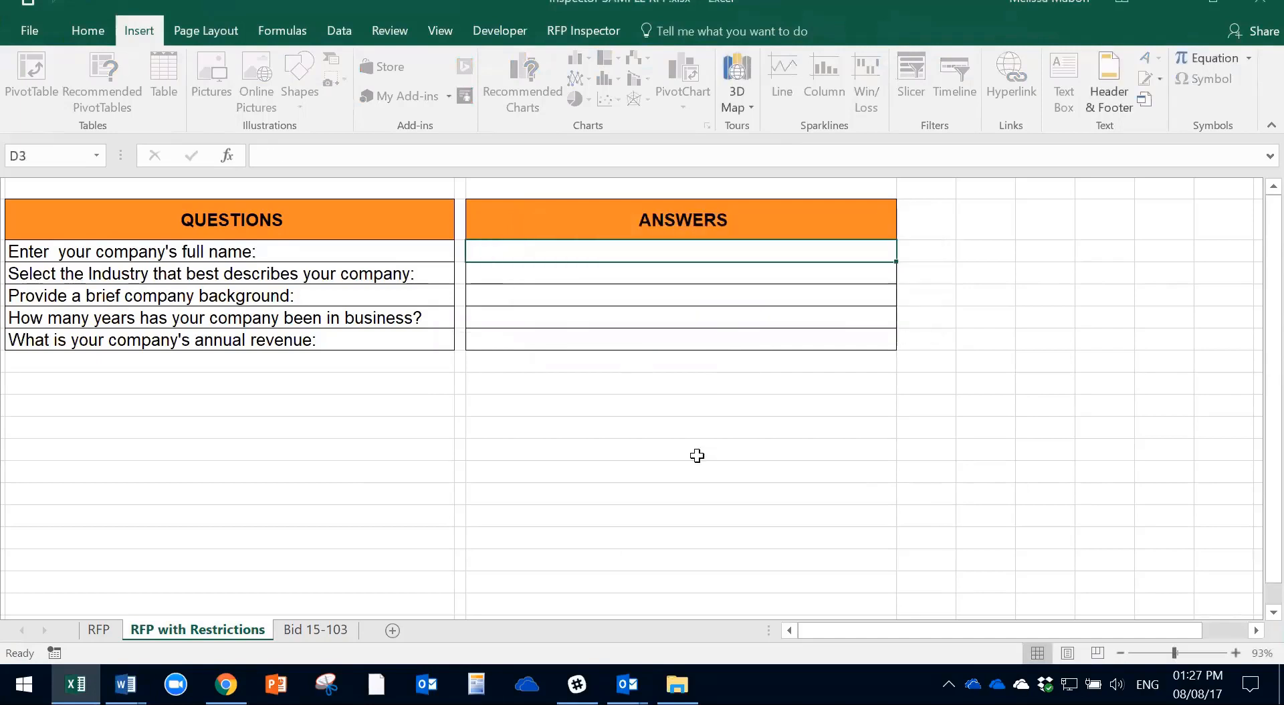
# Unprotect the "RFP with Restrictions" sheet.
pyautogui.click(82, 35)
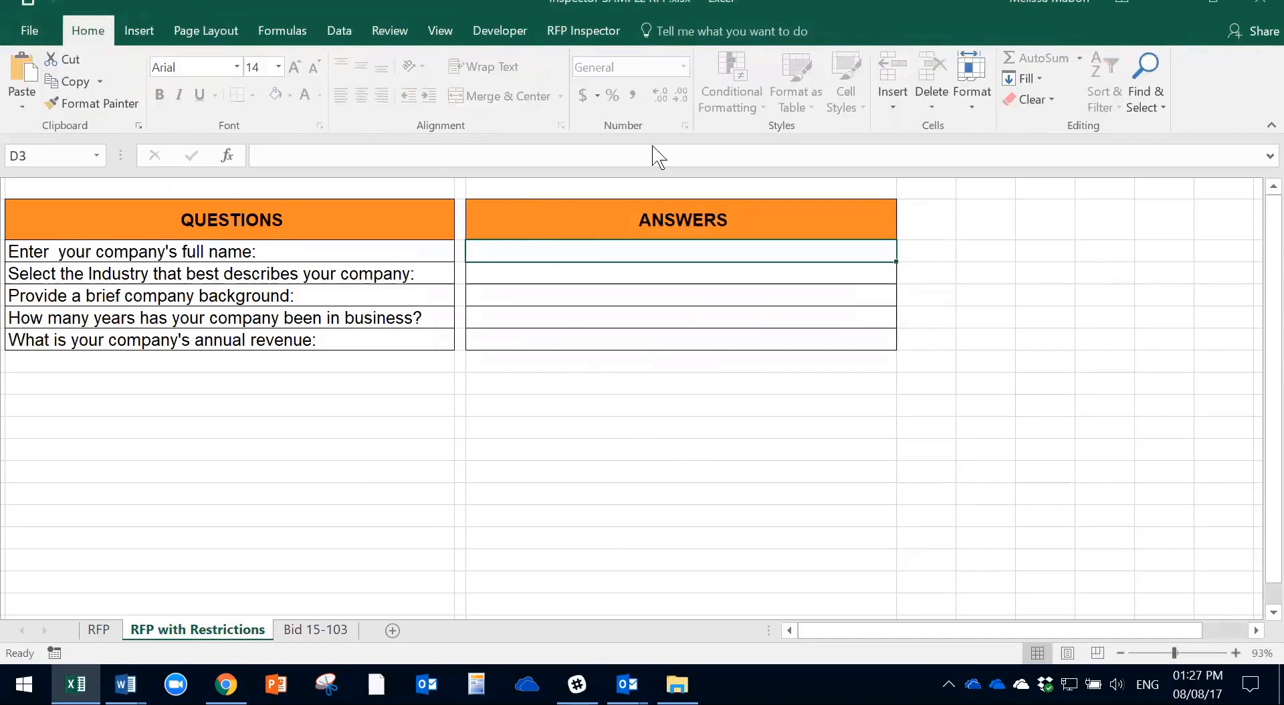
pyautogui.click(970, 100)
pyautogui.click(969, 432)
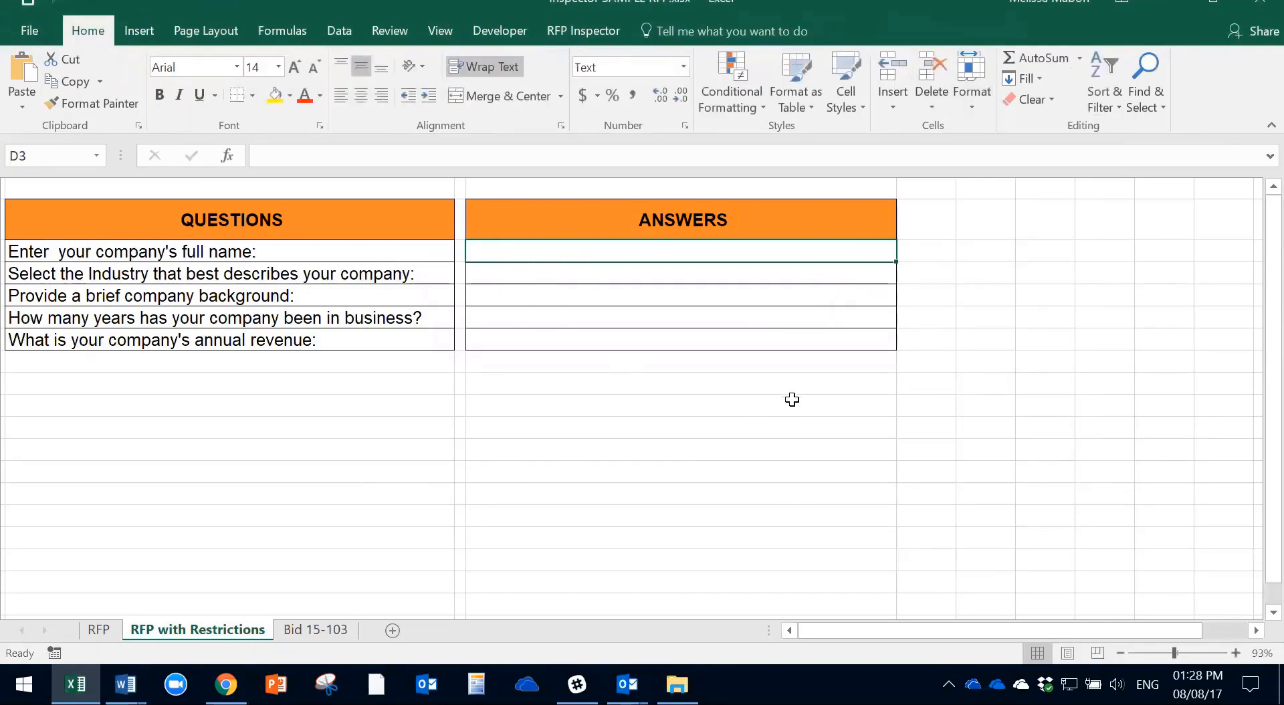
# Review the data validation criteria of answer cell D3, closing the settings without changes.
pyautogui.click(340, 31)
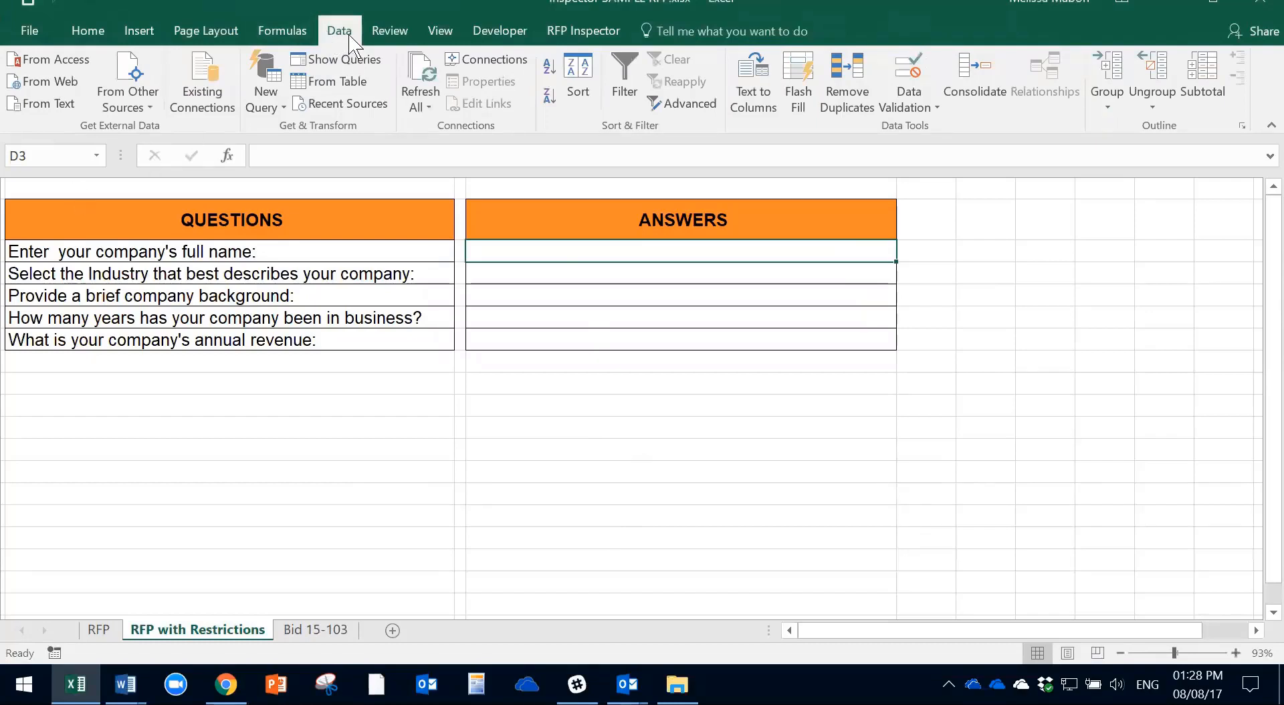
pyautogui.click(936, 109)
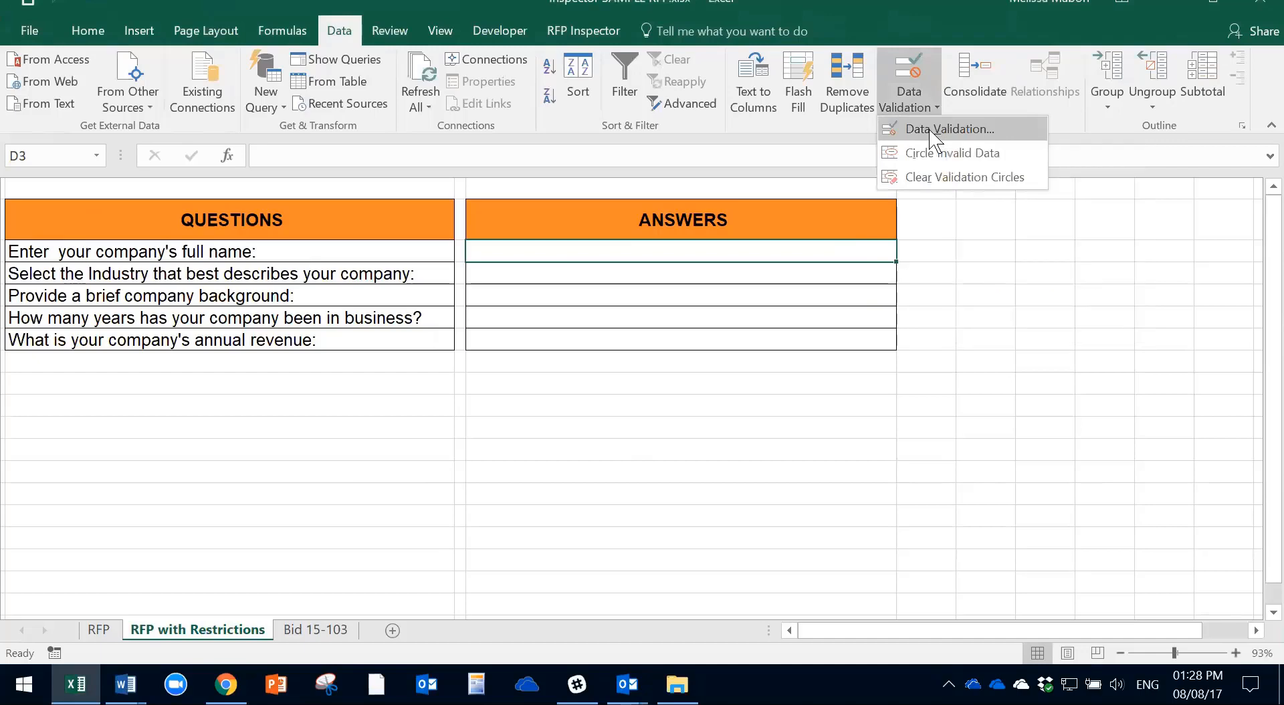
pyautogui.click(931, 131)
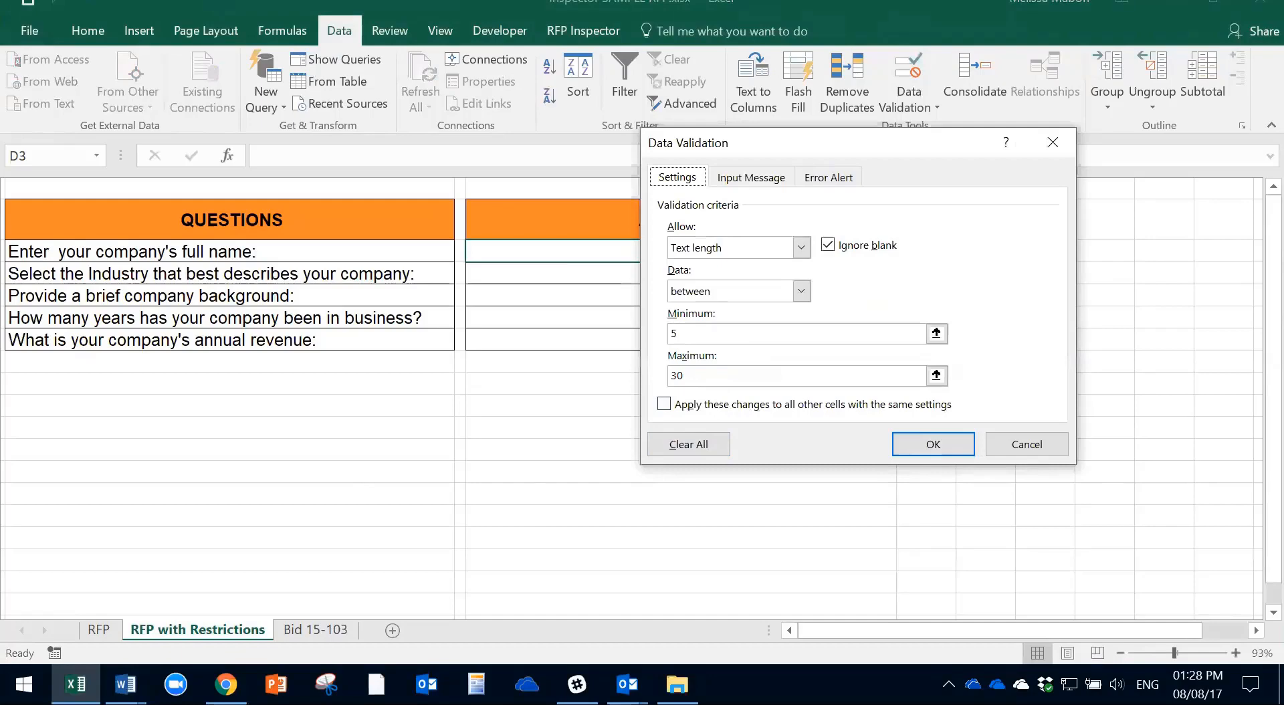
pyautogui.click(1046, 448)
# Examine the industry choices in answer cell D4 and the source list in its data validation settings, leaving them unchanged.
pyautogui.click(749, 273)
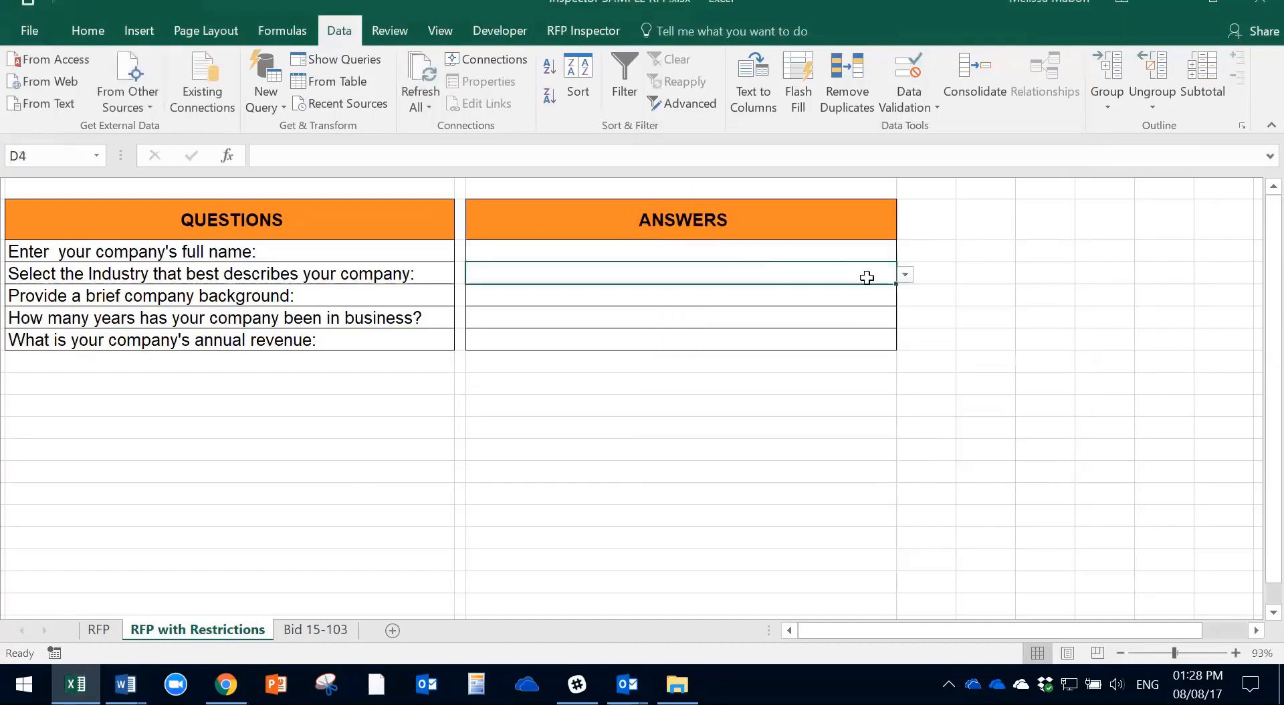
pyautogui.click(905, 274)
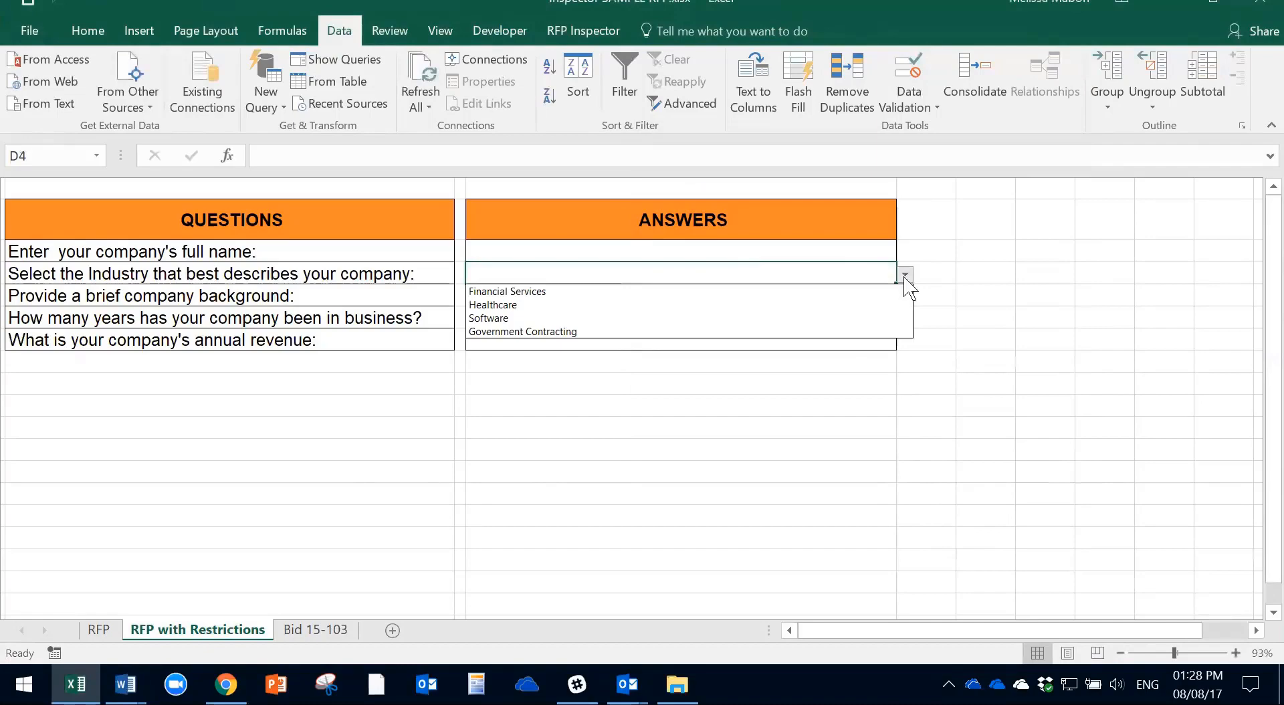
pyautogui.click(823, 268)
pyautogui.click(923, 115)
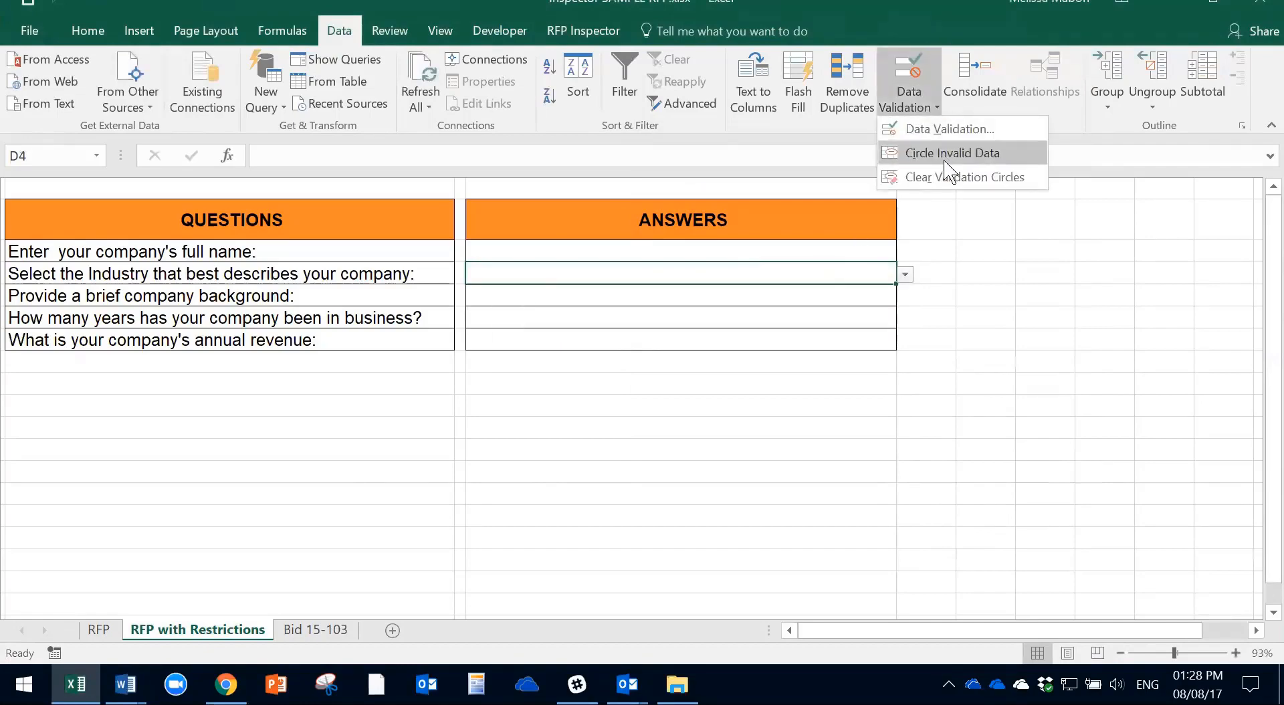
pyautogui.click(939, 127)
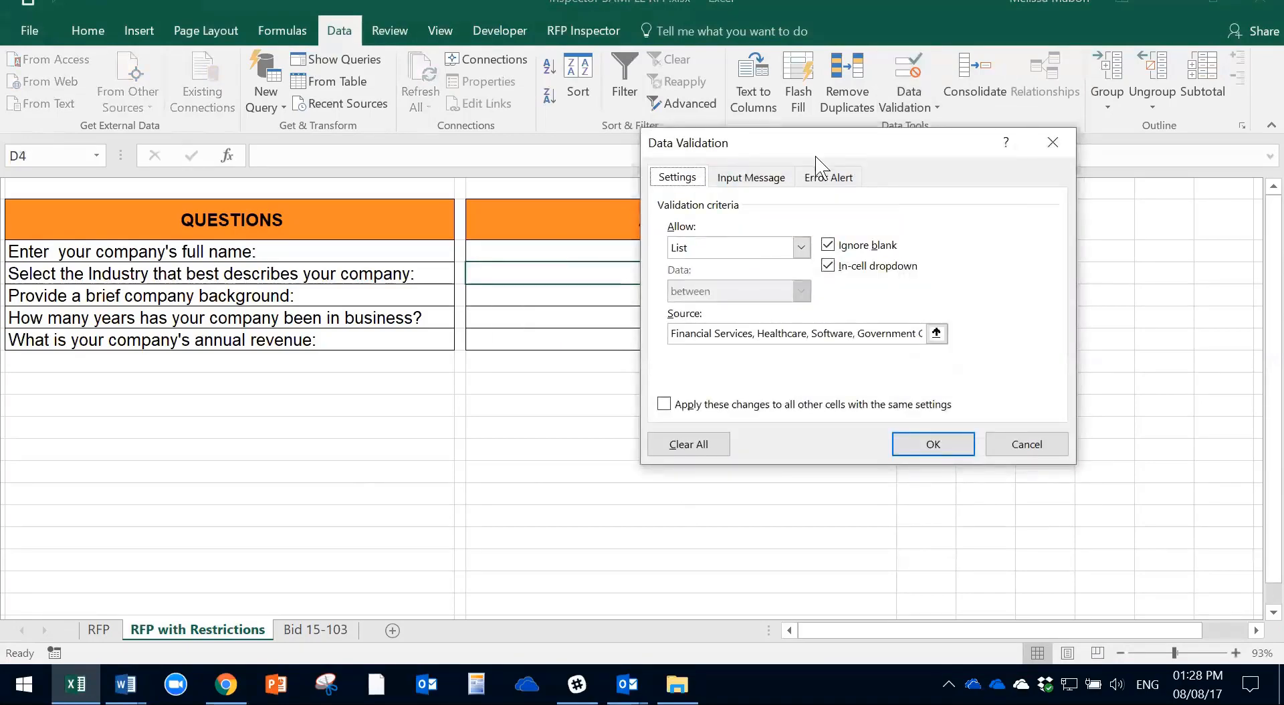
pyautogui.moveTo(769, 143); pyautogui.dragTo(683, 129)
pyautogui.moveTo(593, 321); pyautogui.dragTo(841, 324)
pyautogui.moveTo(693, 321); pyautogui.dragTo(845, 323)
pyautogui.moveTo(593, 321); pyautogui.dragTo(561, 327)
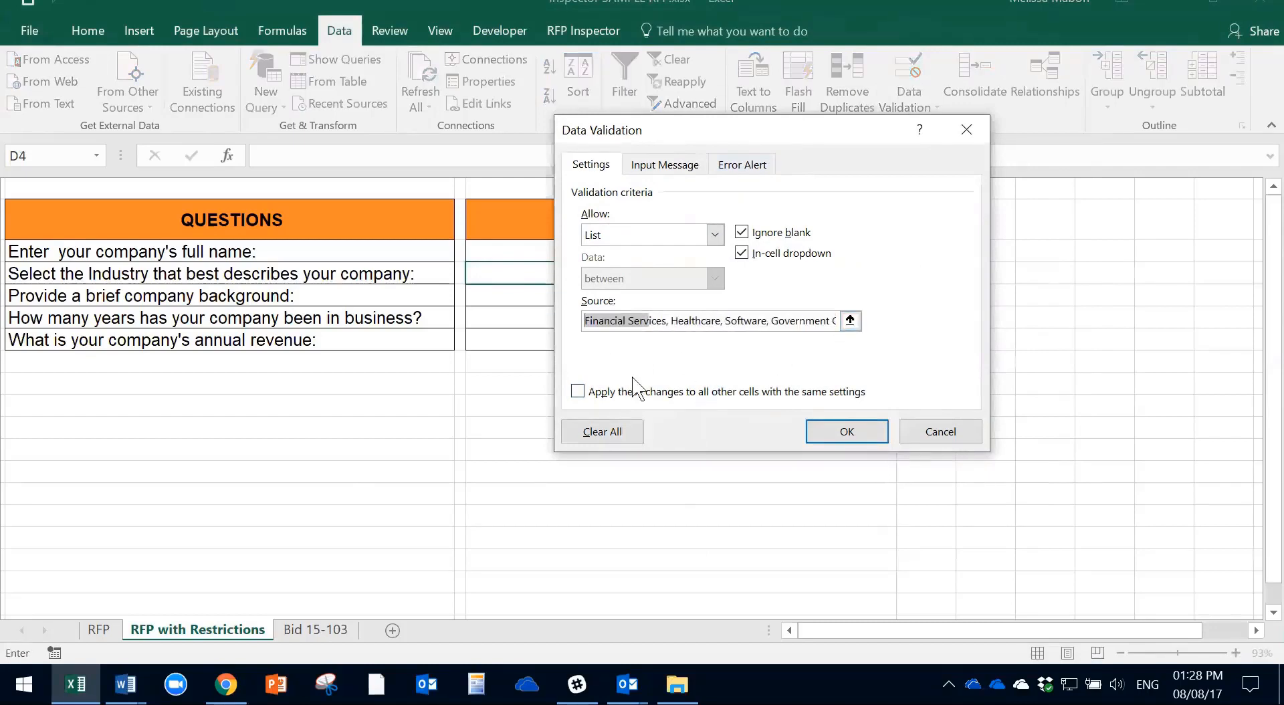
pyautogui.click(942, 433)
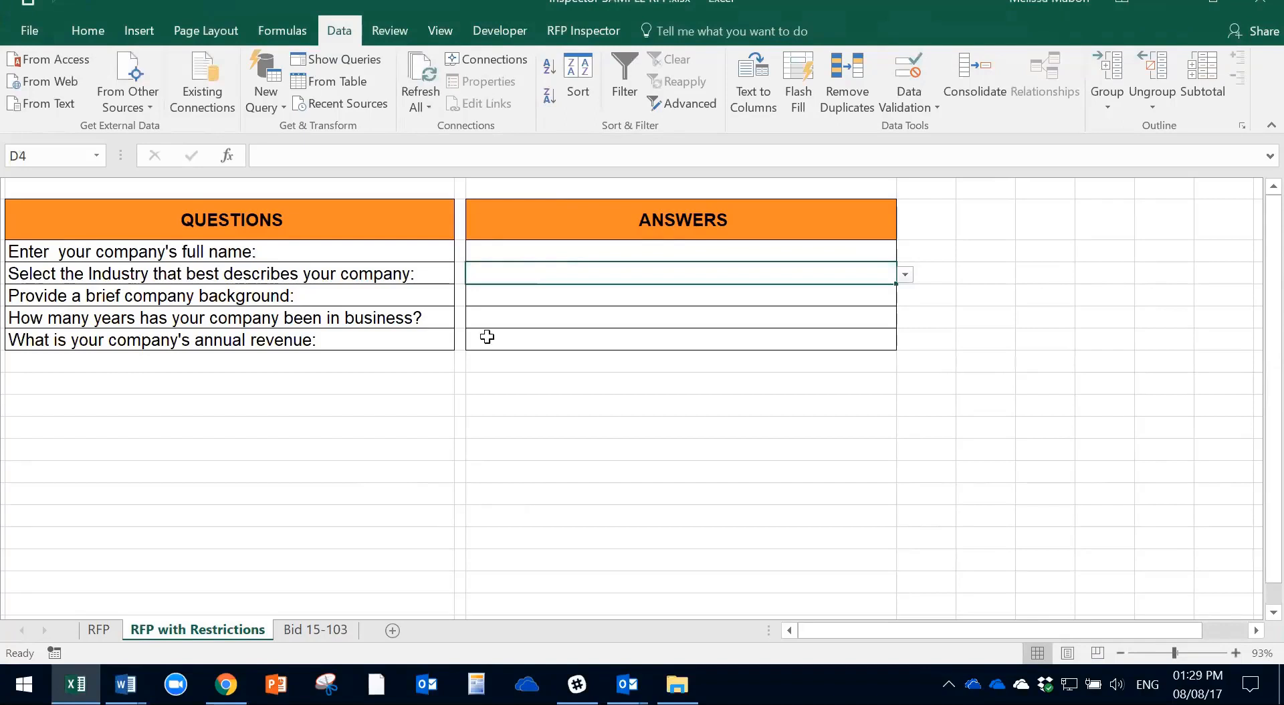
# Select answer cell D3 and protect the "RFP with Restrictions" sheet without a password, keeping the default permissions.
pyautogui.click(590, 252)
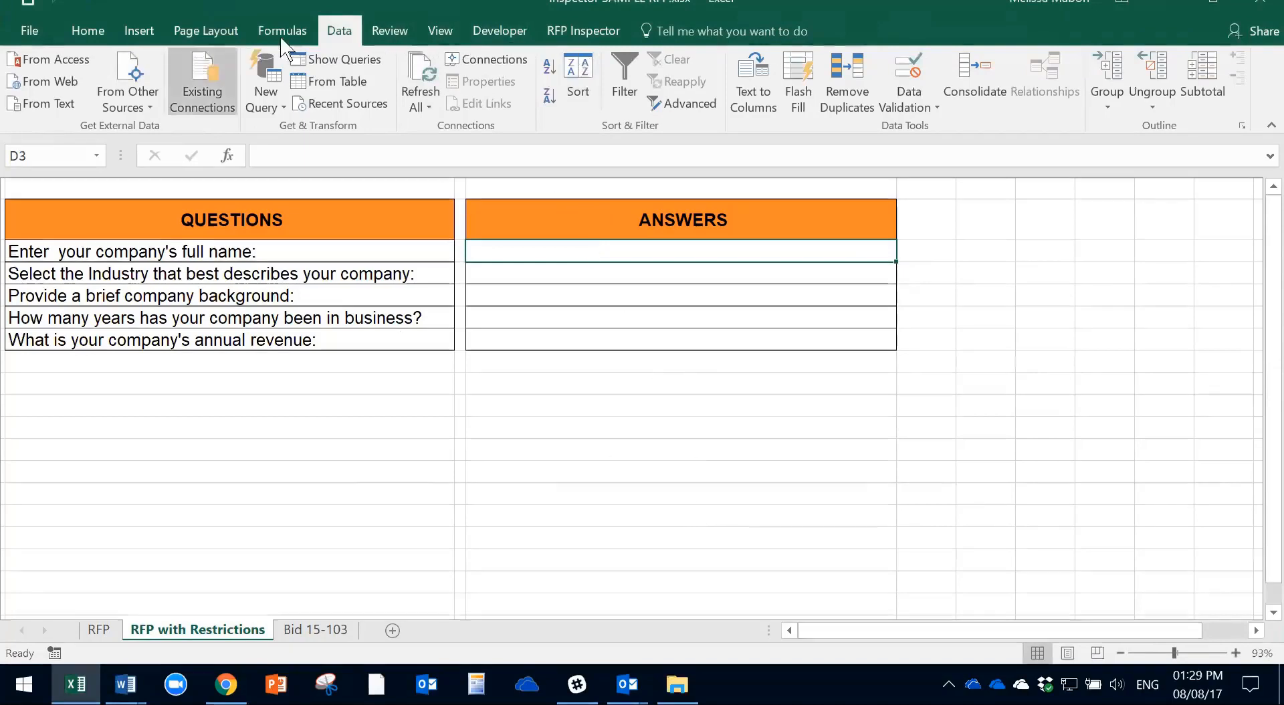
pyautogui.click(934, 112)
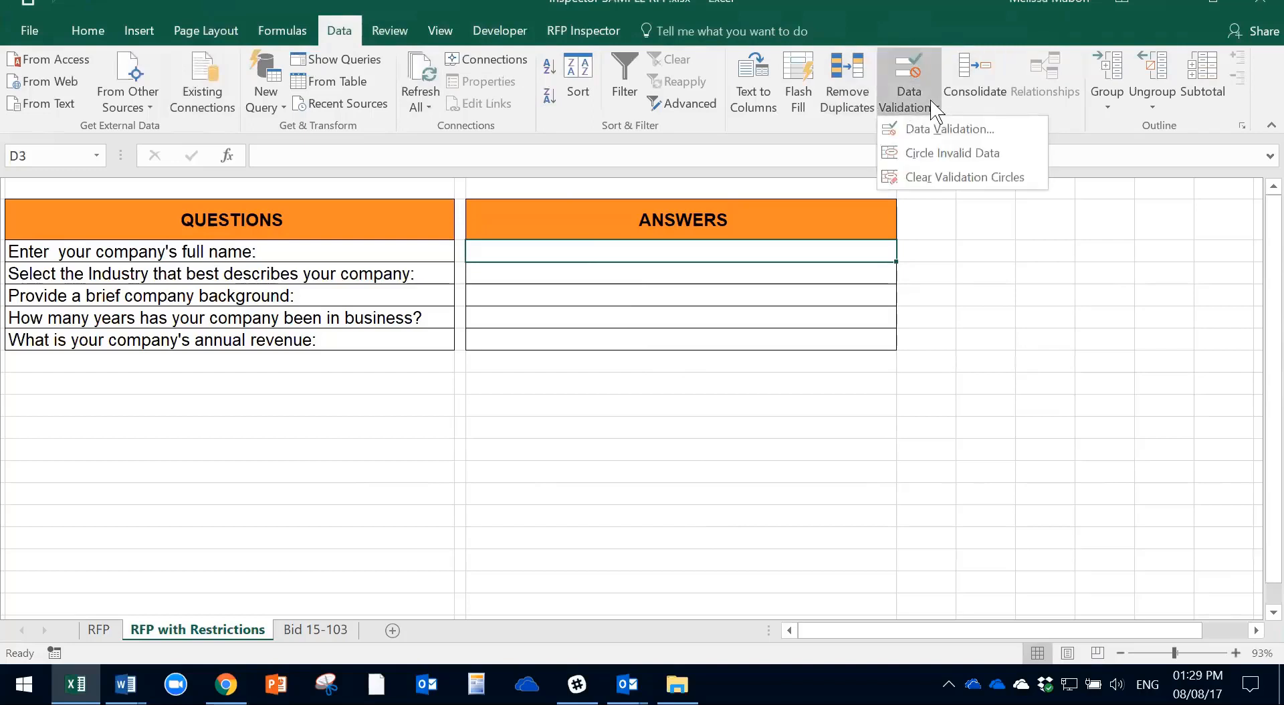
pyautogui.click(933, 108)
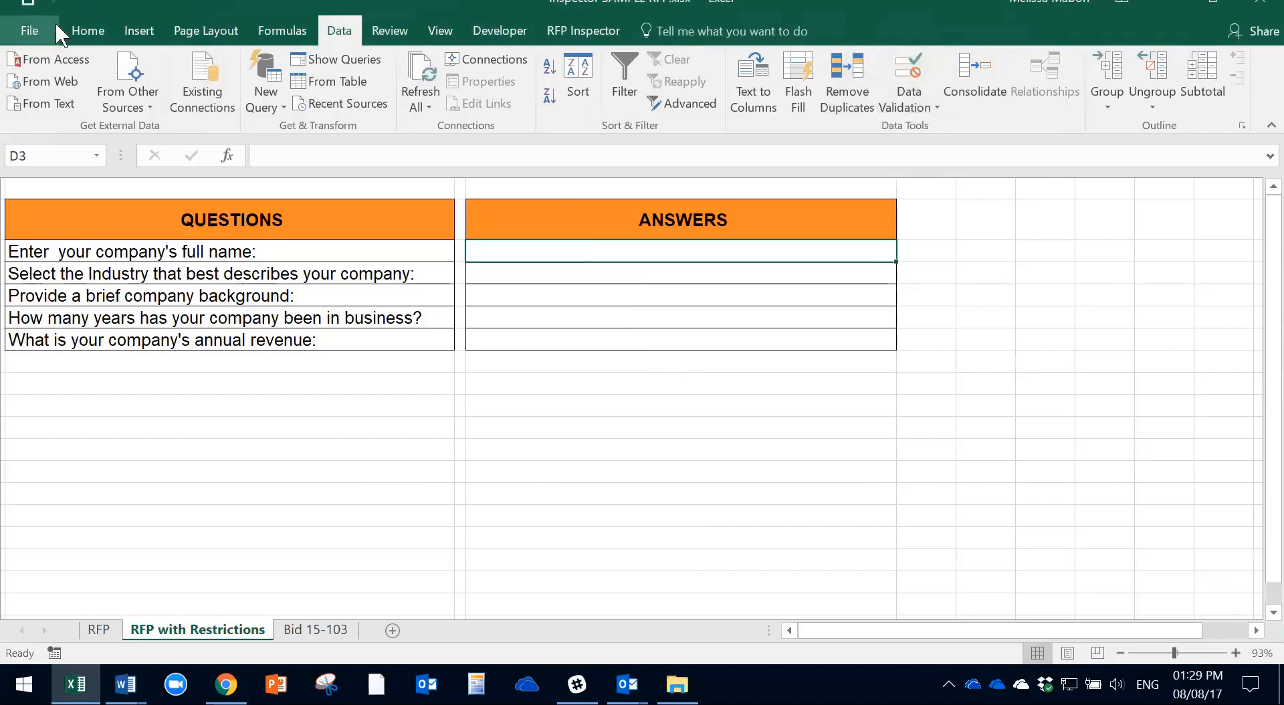
pyautogui.click(88, 34)
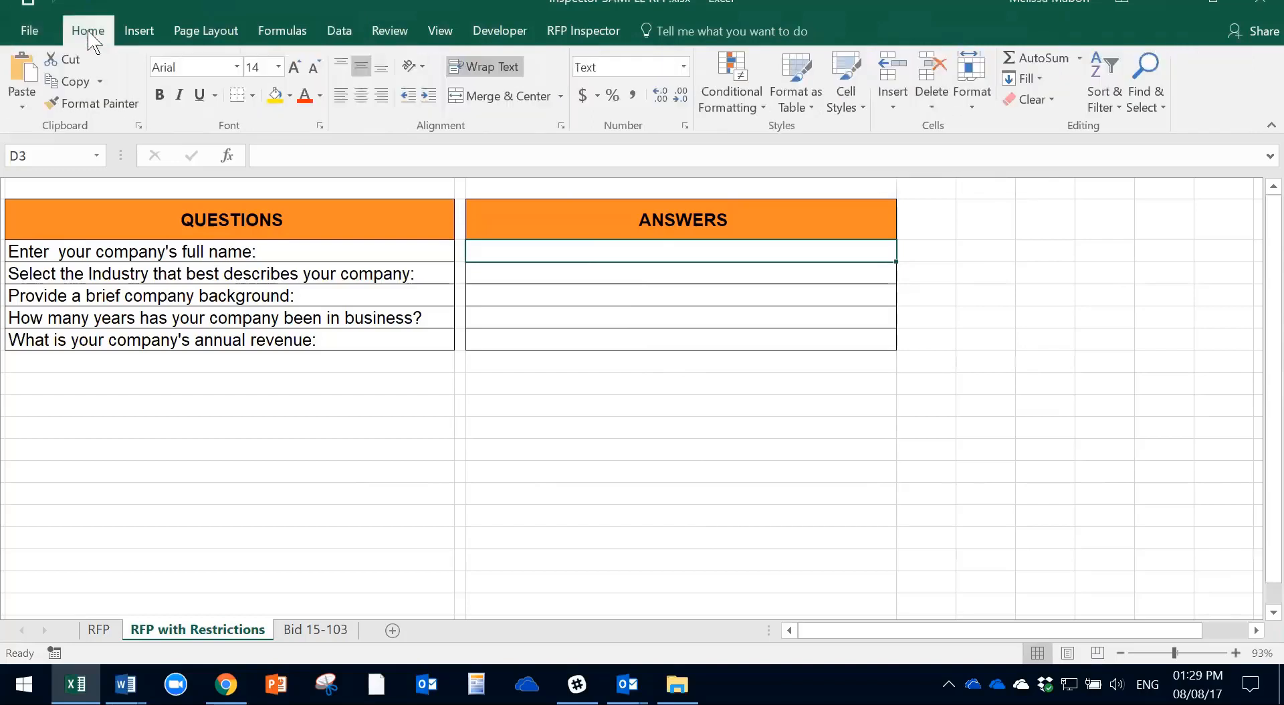
pyautogui.click(974, 108)
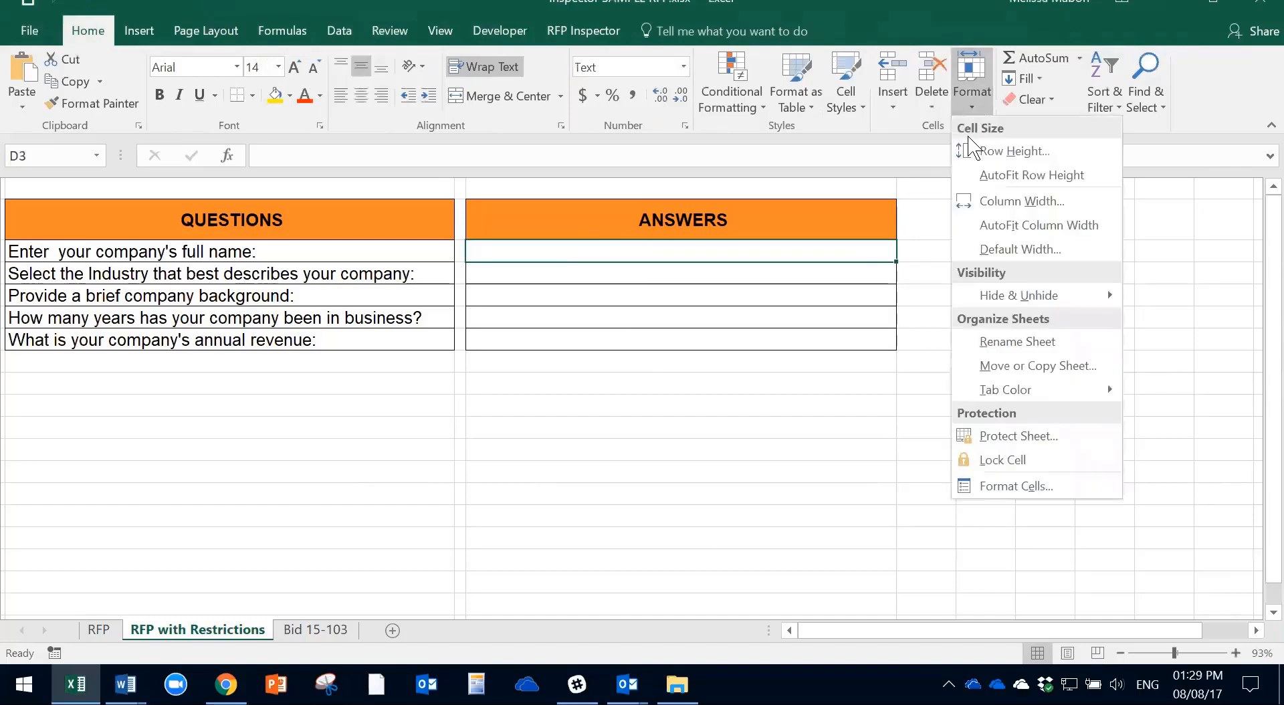
pyautogui.click(1018, 436)
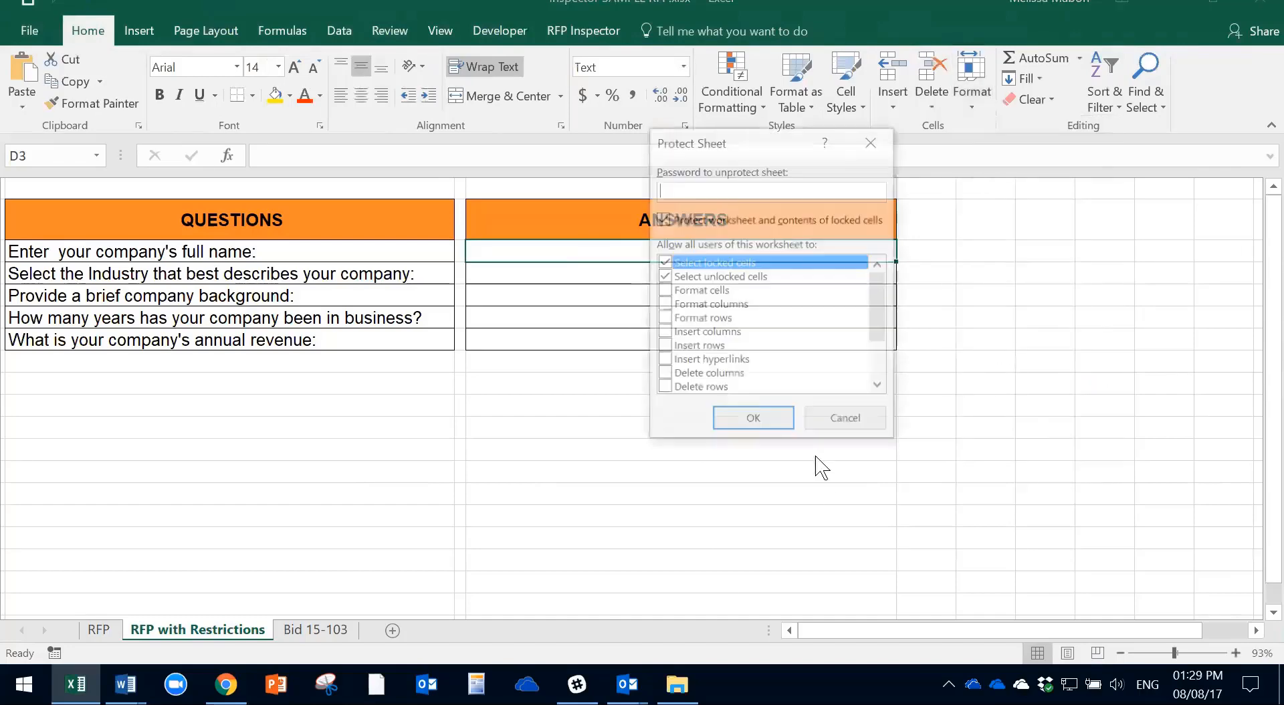
pyautogui.click(754, 420)
# Check whether data validation settings are available for answer cell D3 on the protected sheet.
pyautogui.click(733, 442)
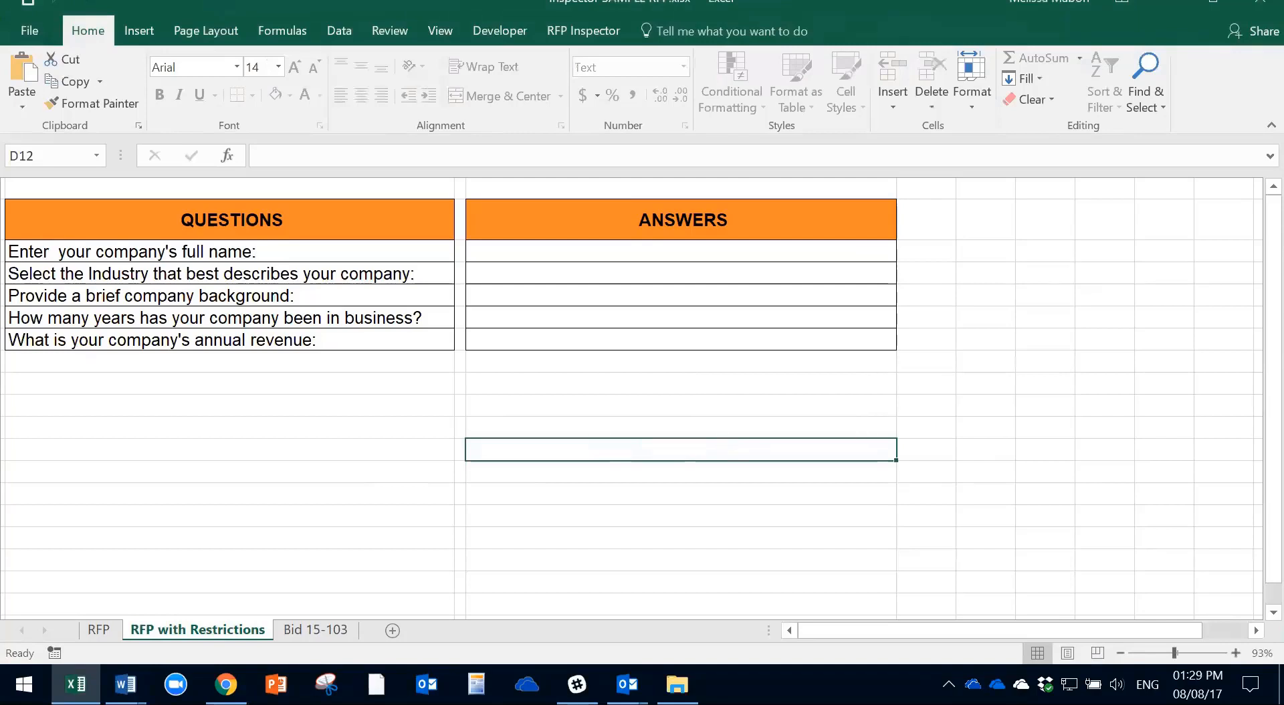
pyautogui.click(598, 249)
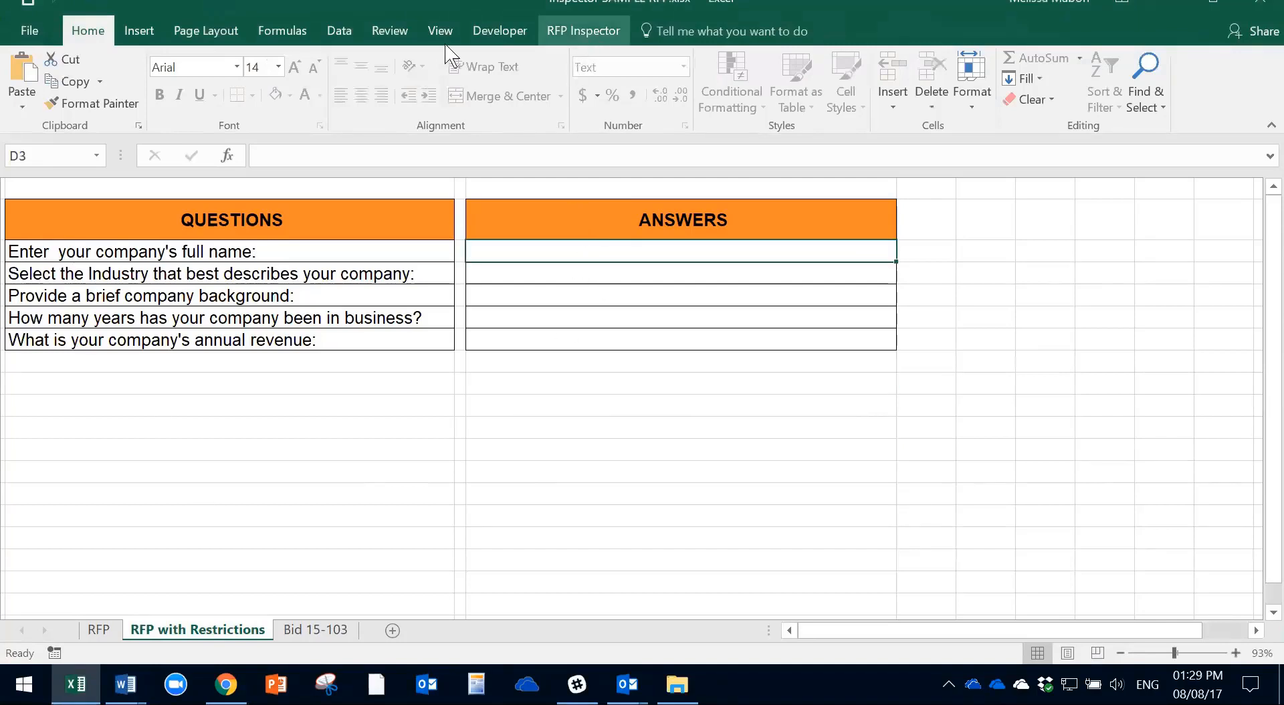
pyautogui.click(340, 30)
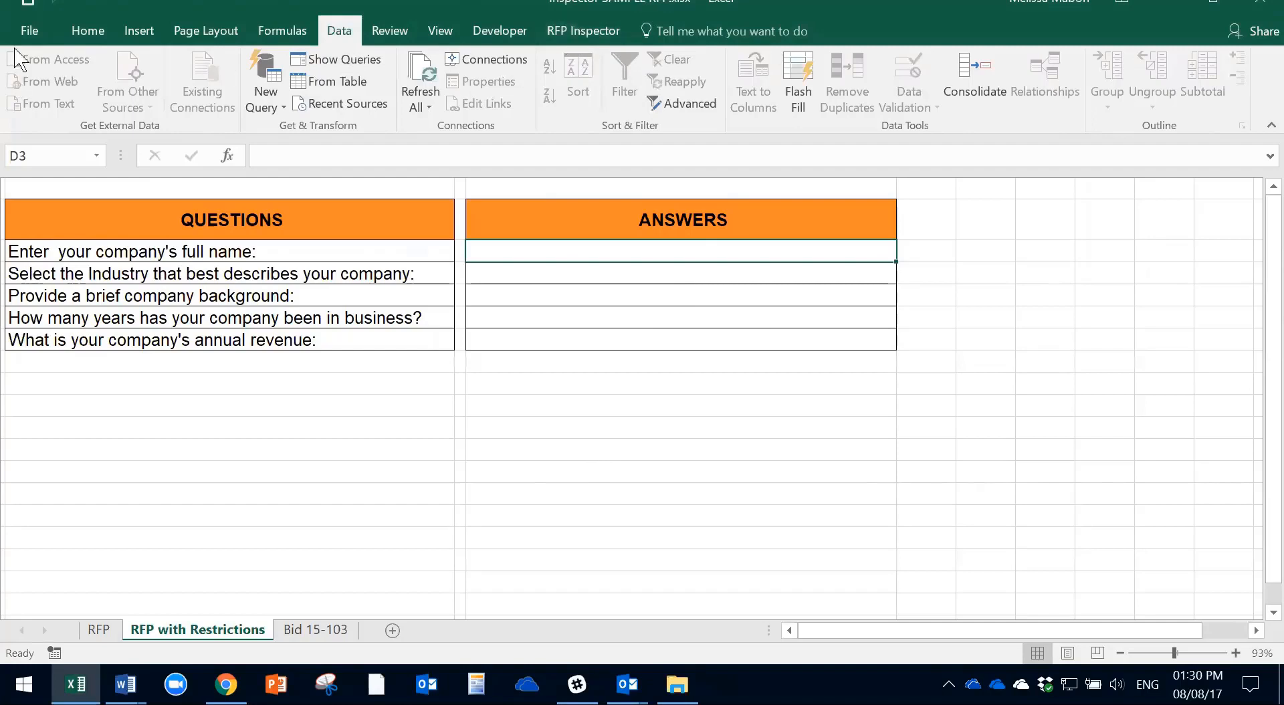
# Inspect the restrictions of the company name answer cell D3 with RFP Inspector and dismiss the report.
pyautogui.click(592, 38)
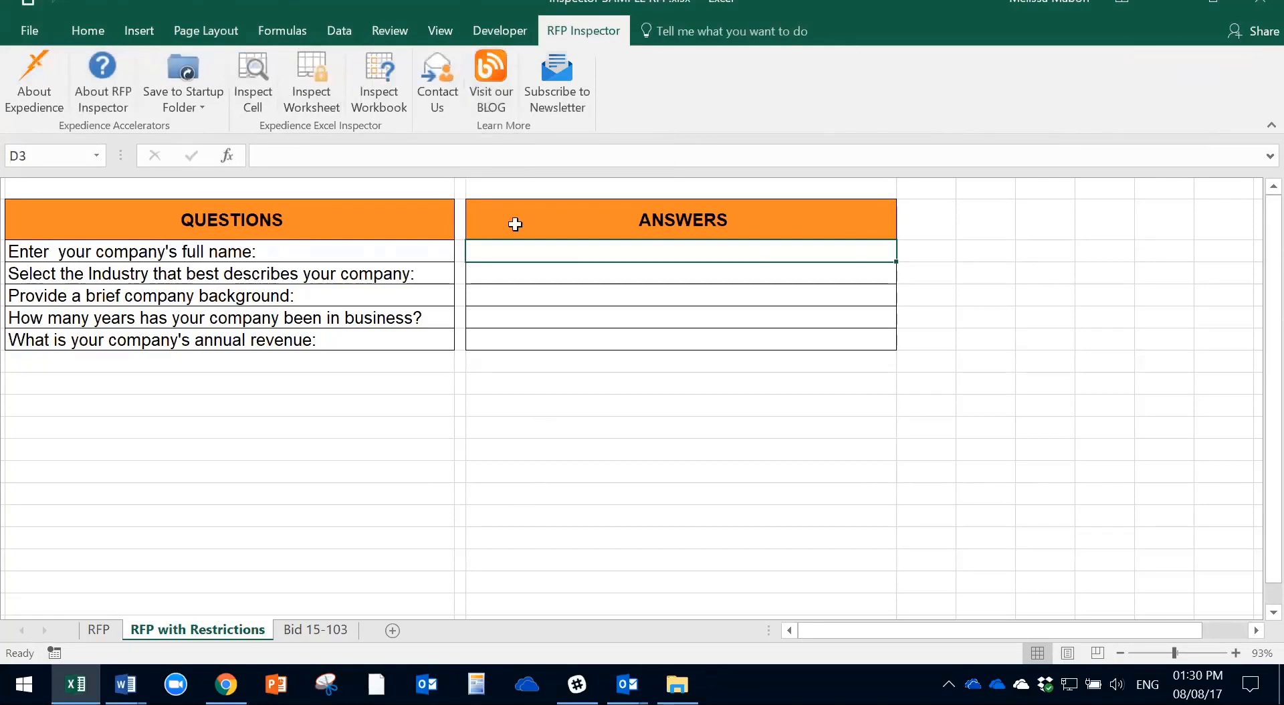
pyautogui.click(583, 332)
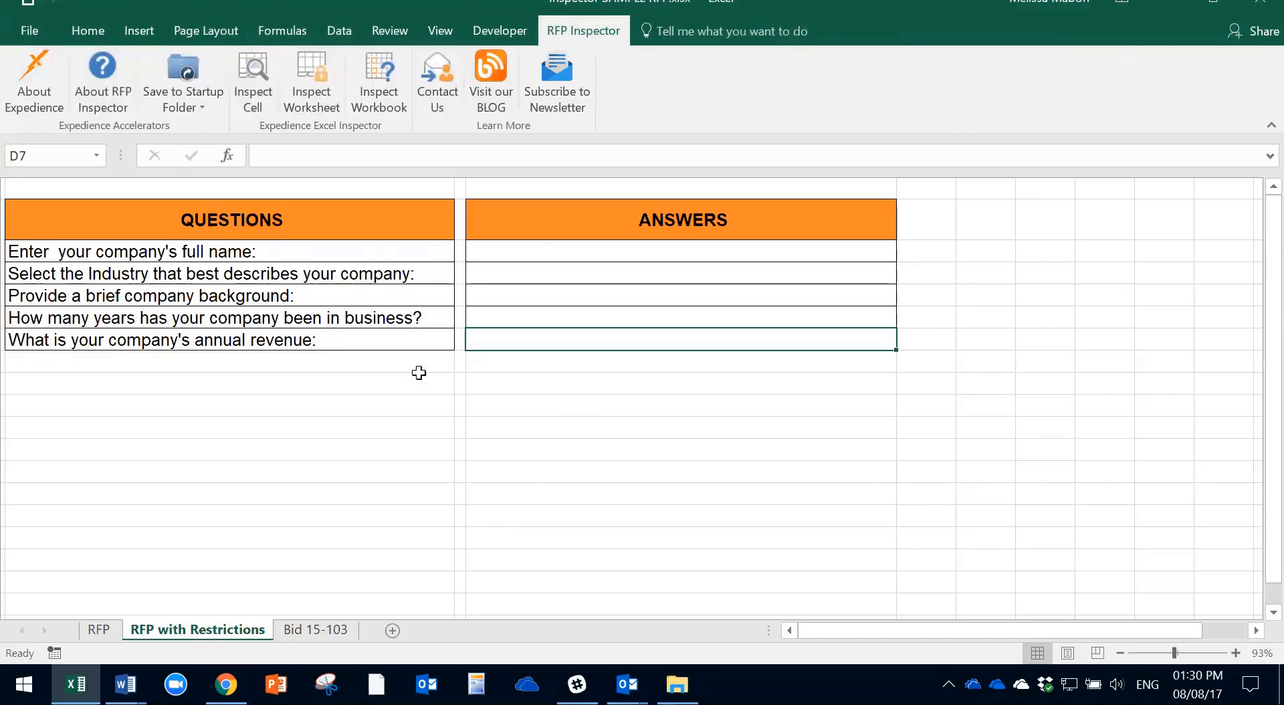
pyautogui.click(583, 252)
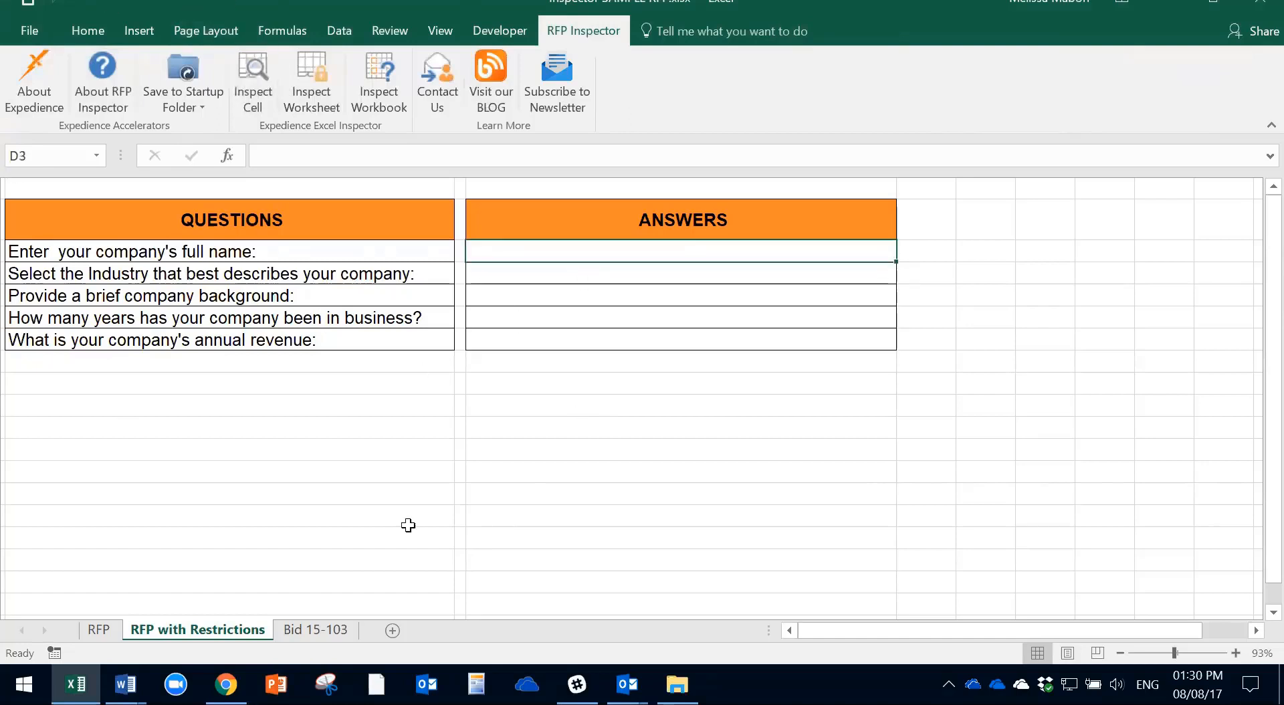
pyautogui.click(252, 85)
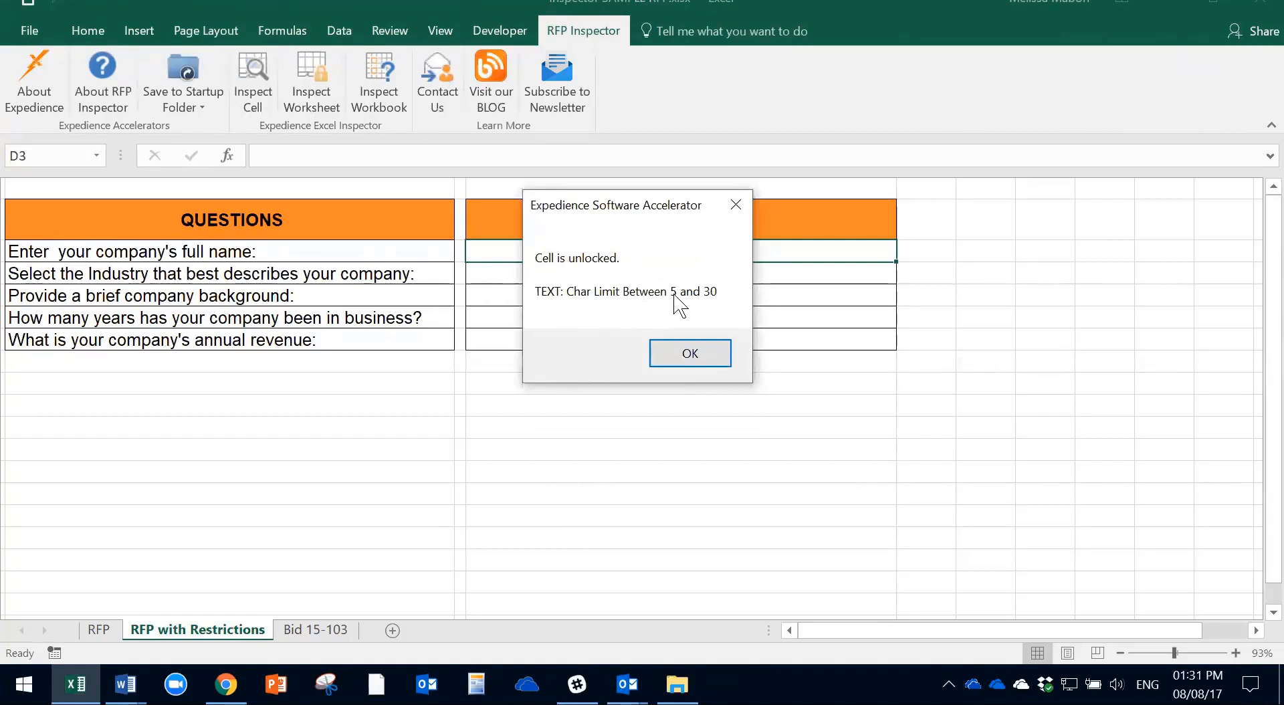
pyautogui.click(692, 354)
# Inspect the restrictions of the industry answer cell D4 with RFP Inspector and dismiss the report.
pyautogui.click(571, 274)
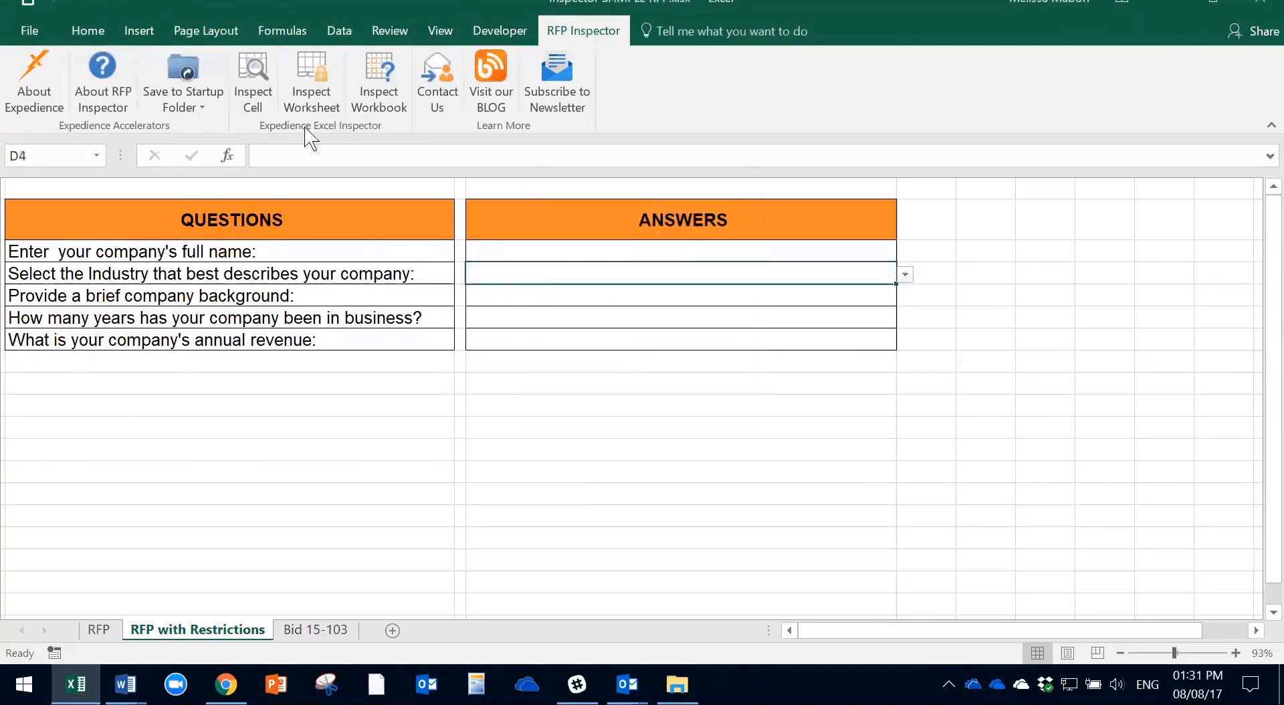
pyautogui.click(245, 113)
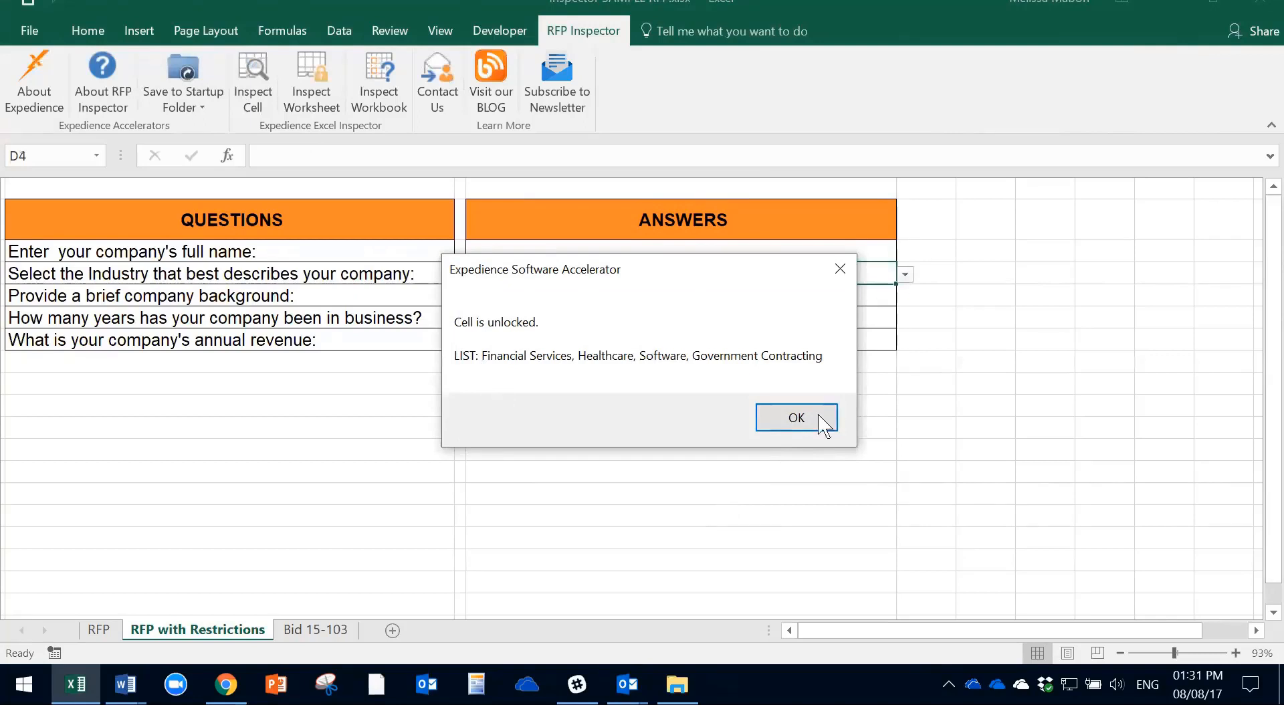
pyautogui.click(795, 421)
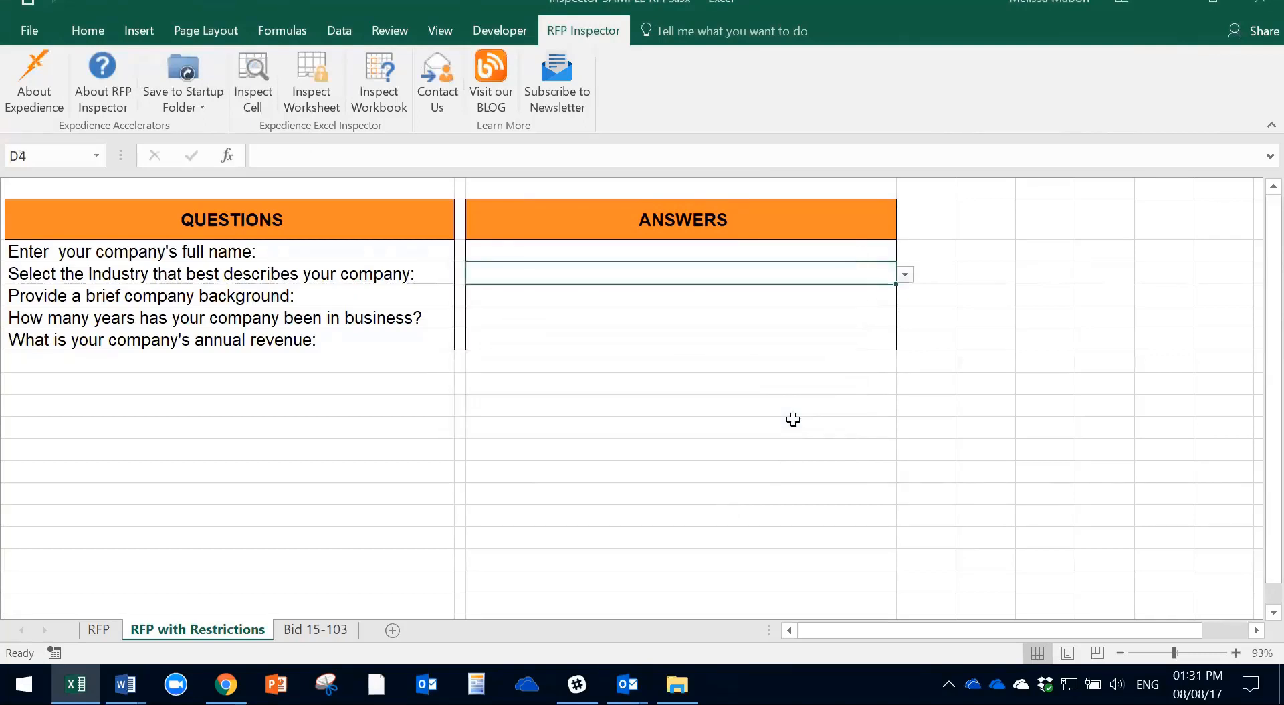
# Check the data validation tools' availability again, and return to the RFP Inspector commands with answer cell D3 selected.
pyautogui.click(339, 30)
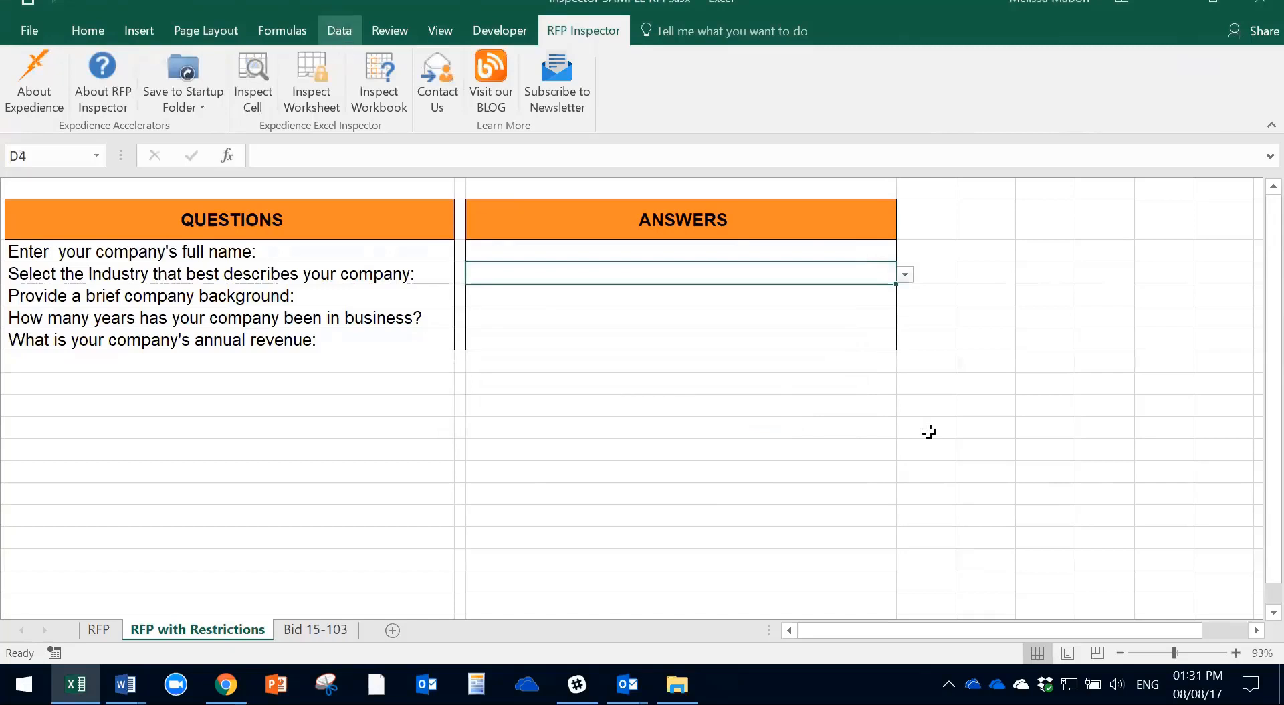
pyautogui.click(850, 428)
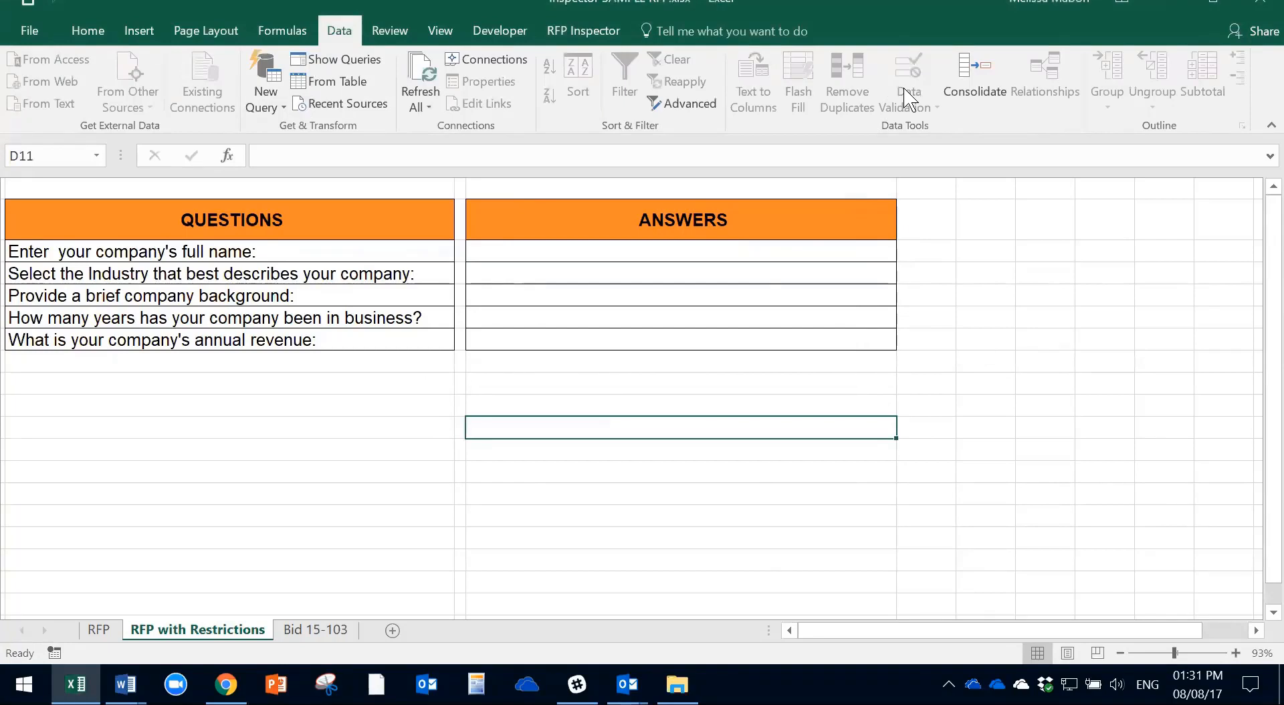
pyautogui.click(576, 30)
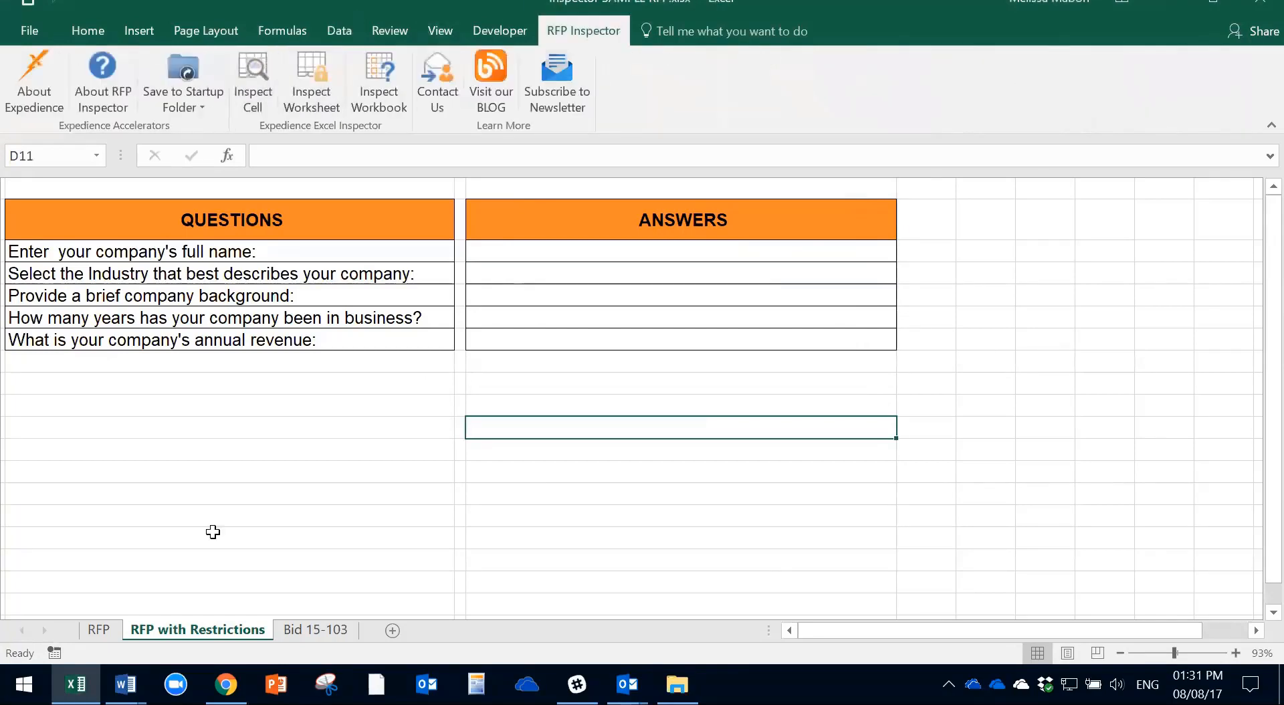
pyautogui.click(538, 252)
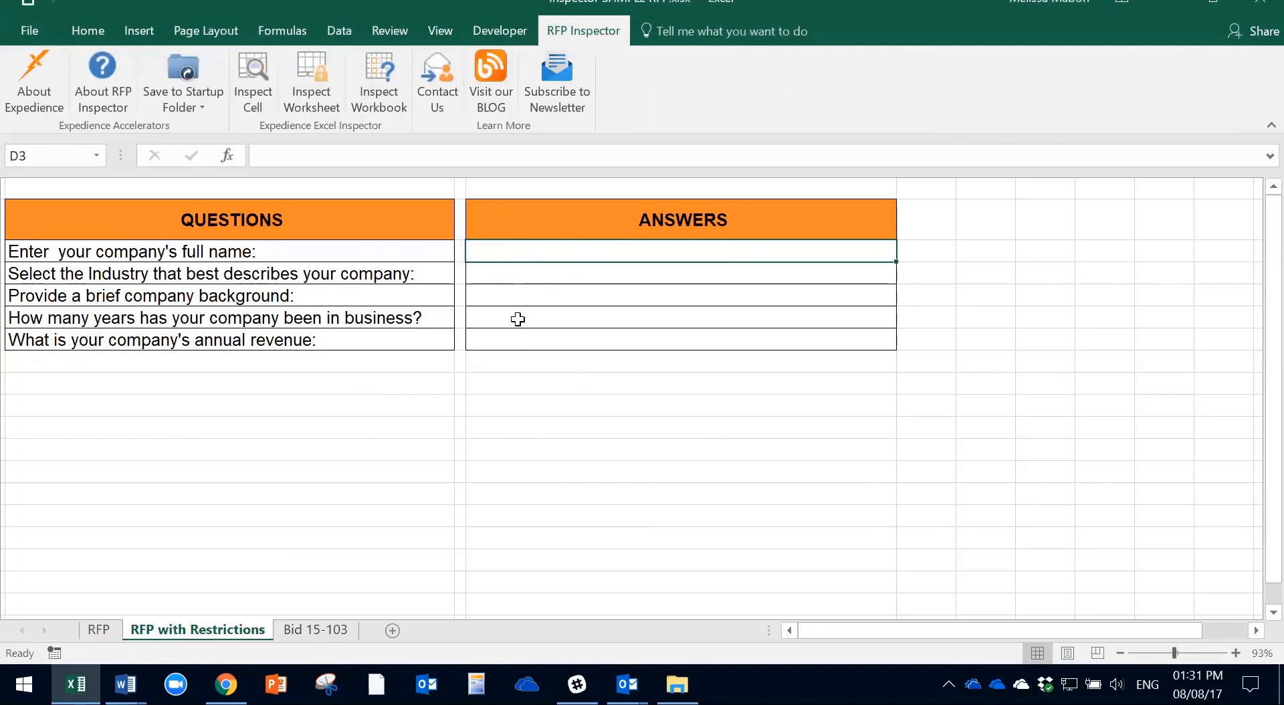
# Inspect the restrictions of the company background answer cell D5 with RFP Inspector and dismiss the report.
pyautogui.click(512, 296)
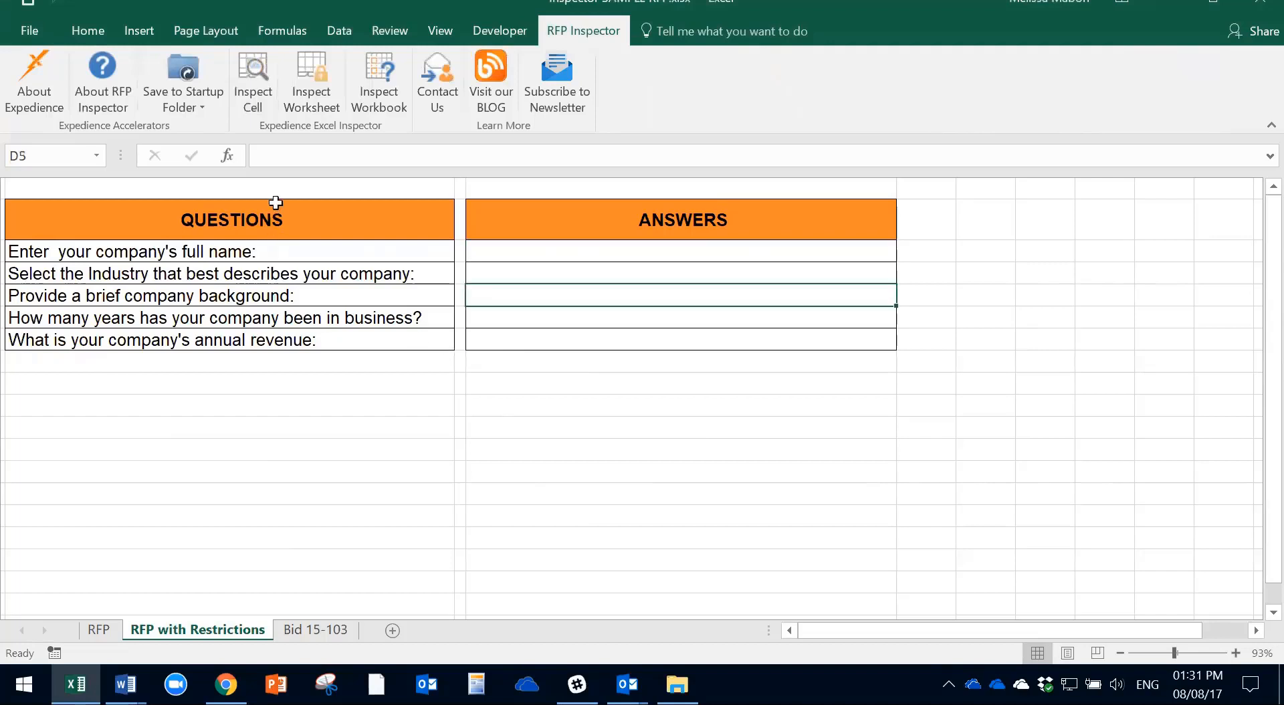
pyautogui.click(253, 79)
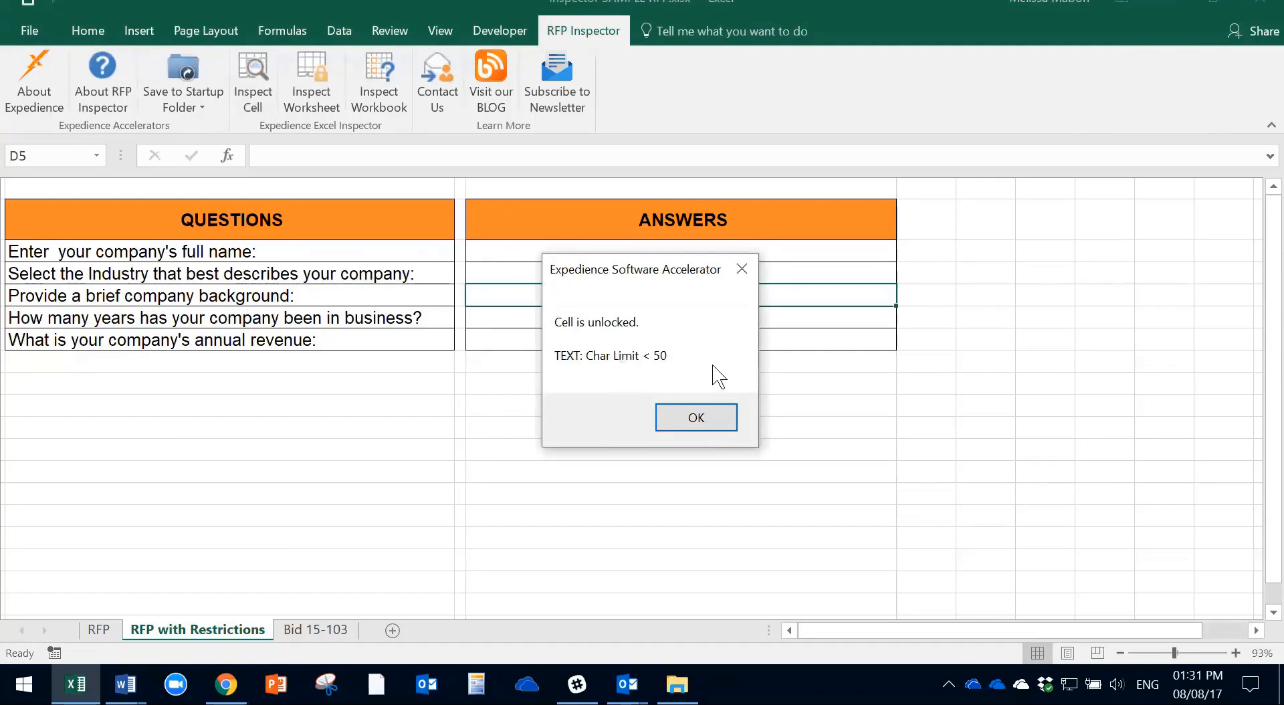
pyautogui.click(703, 421)
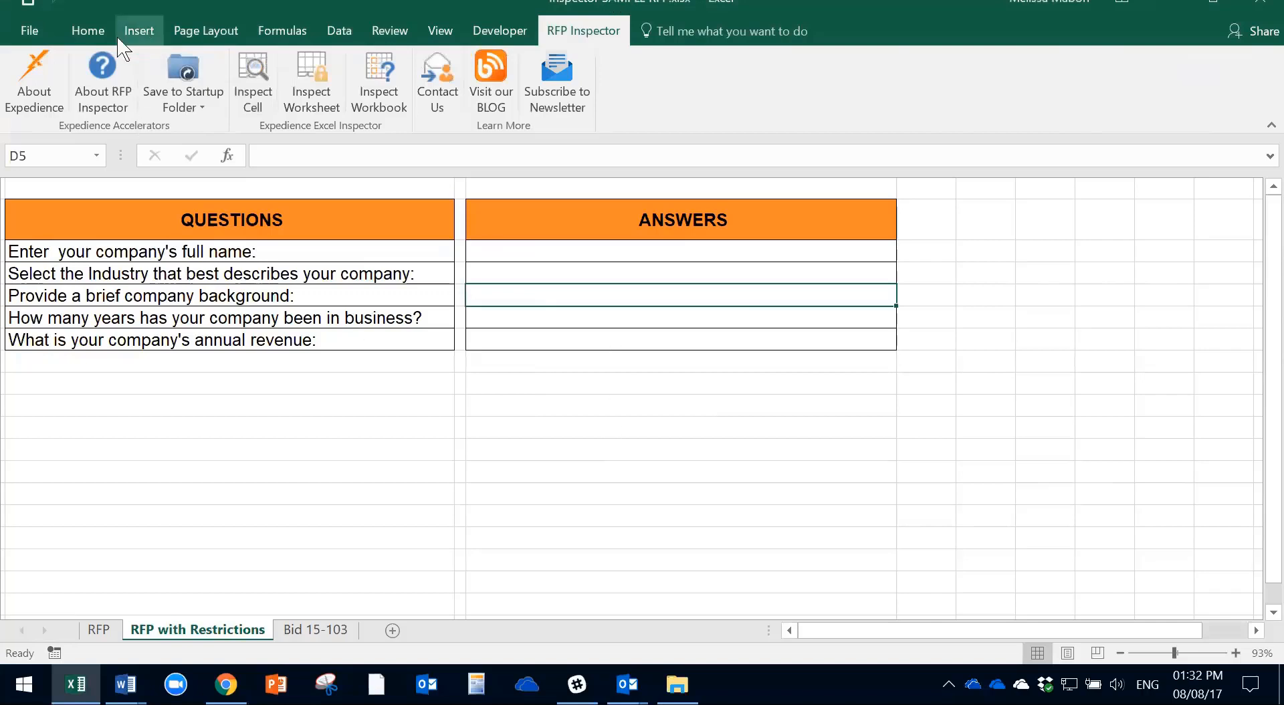
# Check the availability of the cell formatting tools, inspect the whole worksheet's protection with RFP Inspector, and close the report.
pyautogui.click(89, 31)
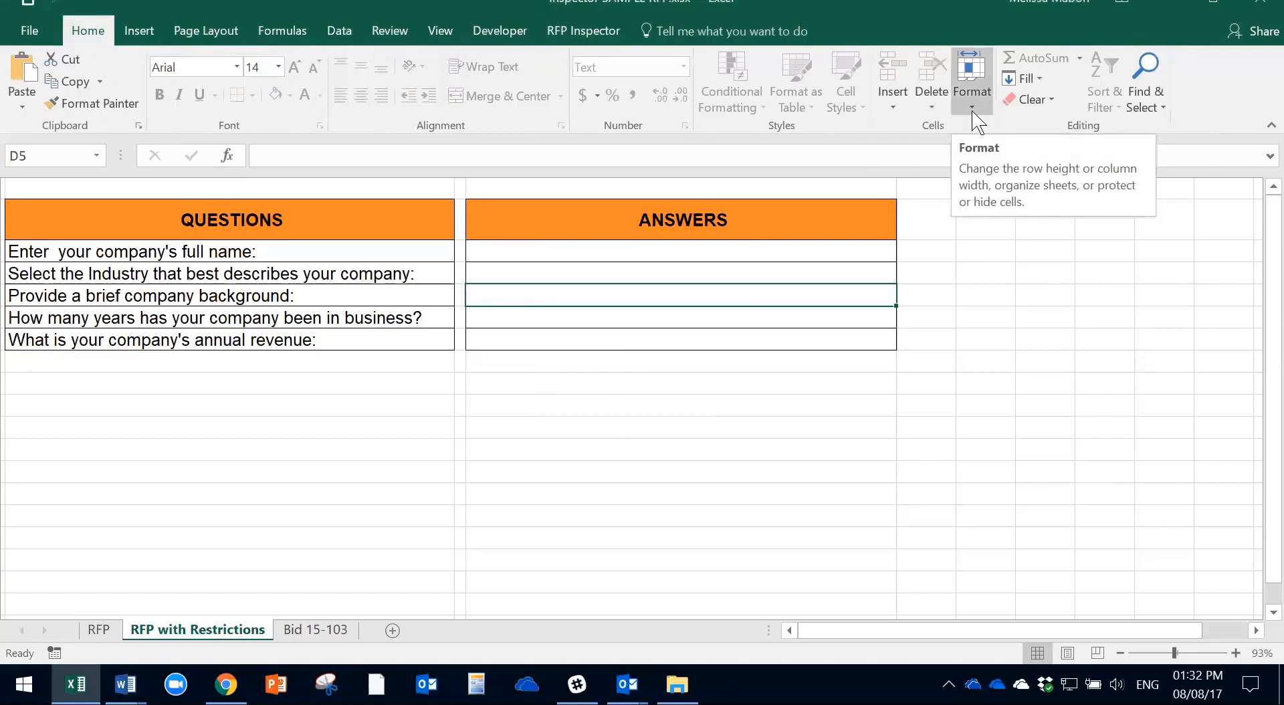
pyautogui.click(585, 31)
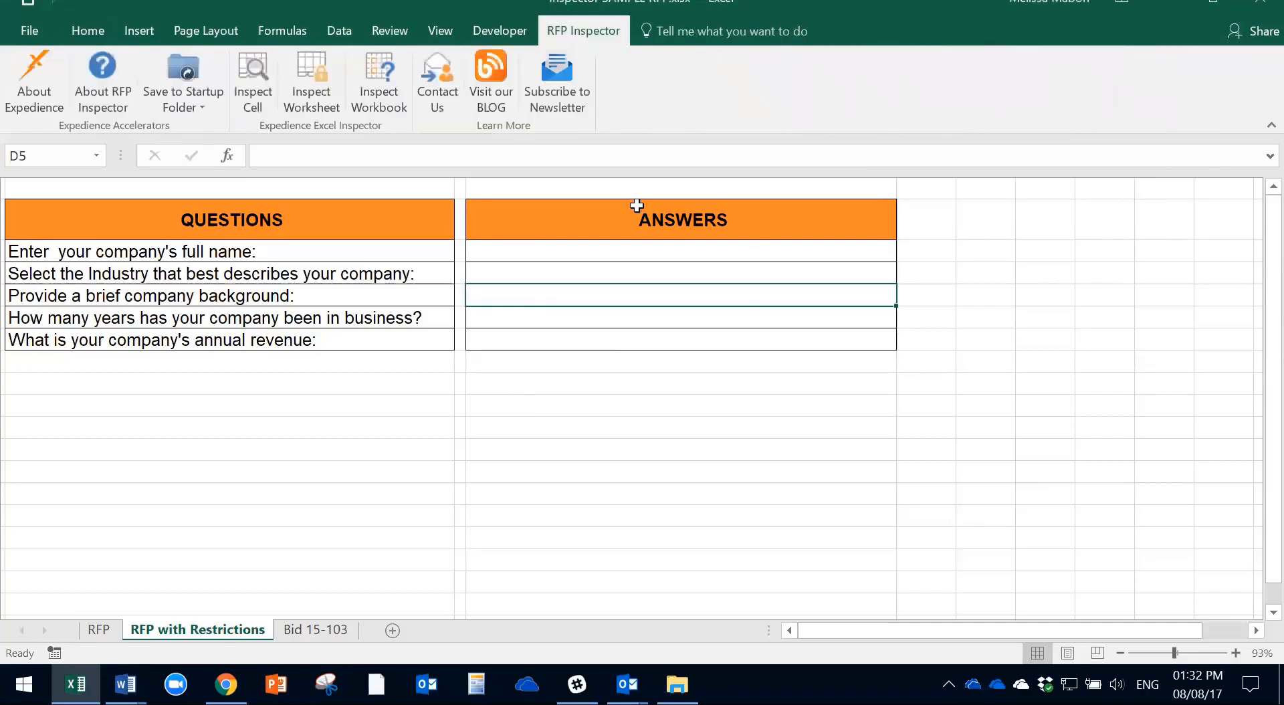
pyautogui.click(314, 94)
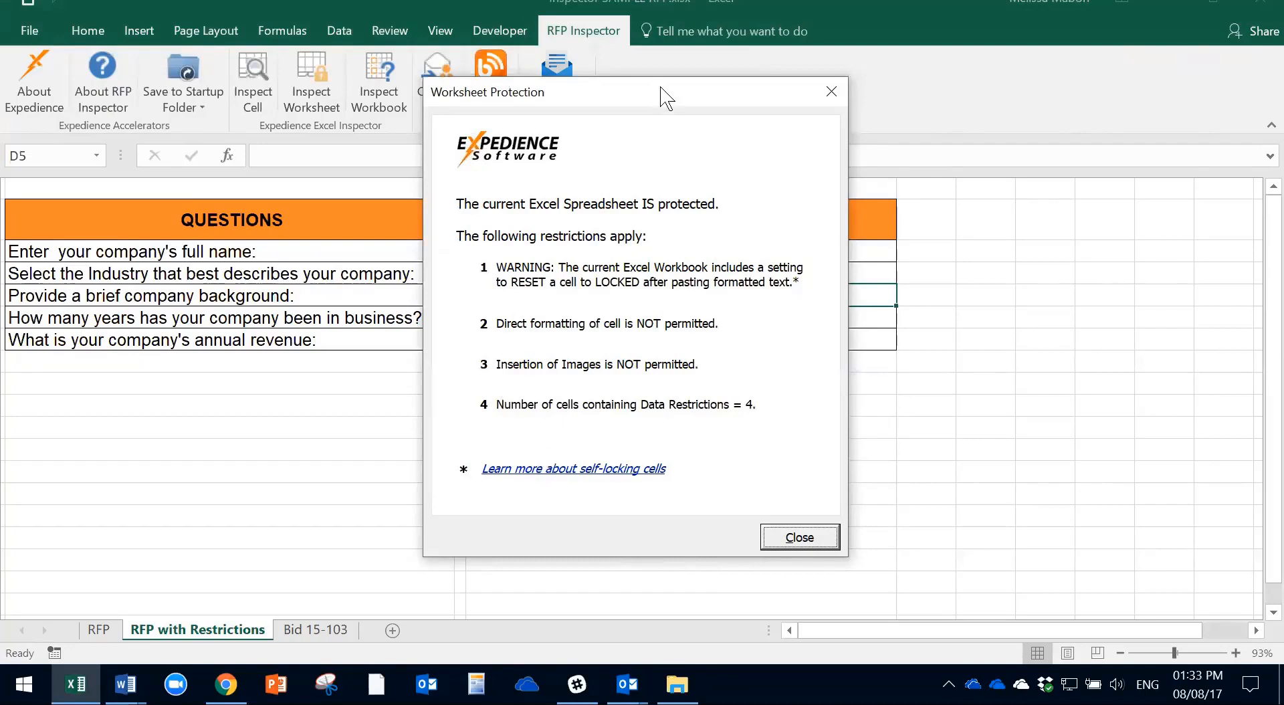
pyautogui.moveTo(660, 93); pyautogui.dragTo(662, 69)
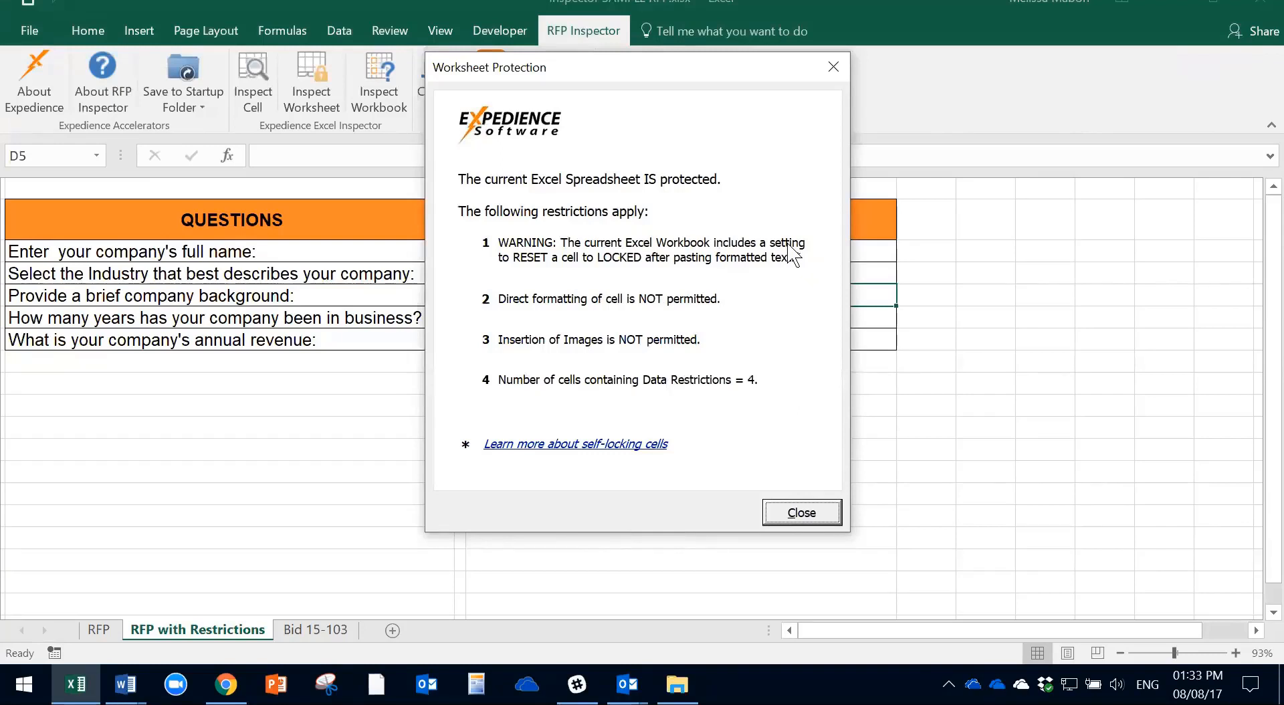
pyautogui.click(834, 67)
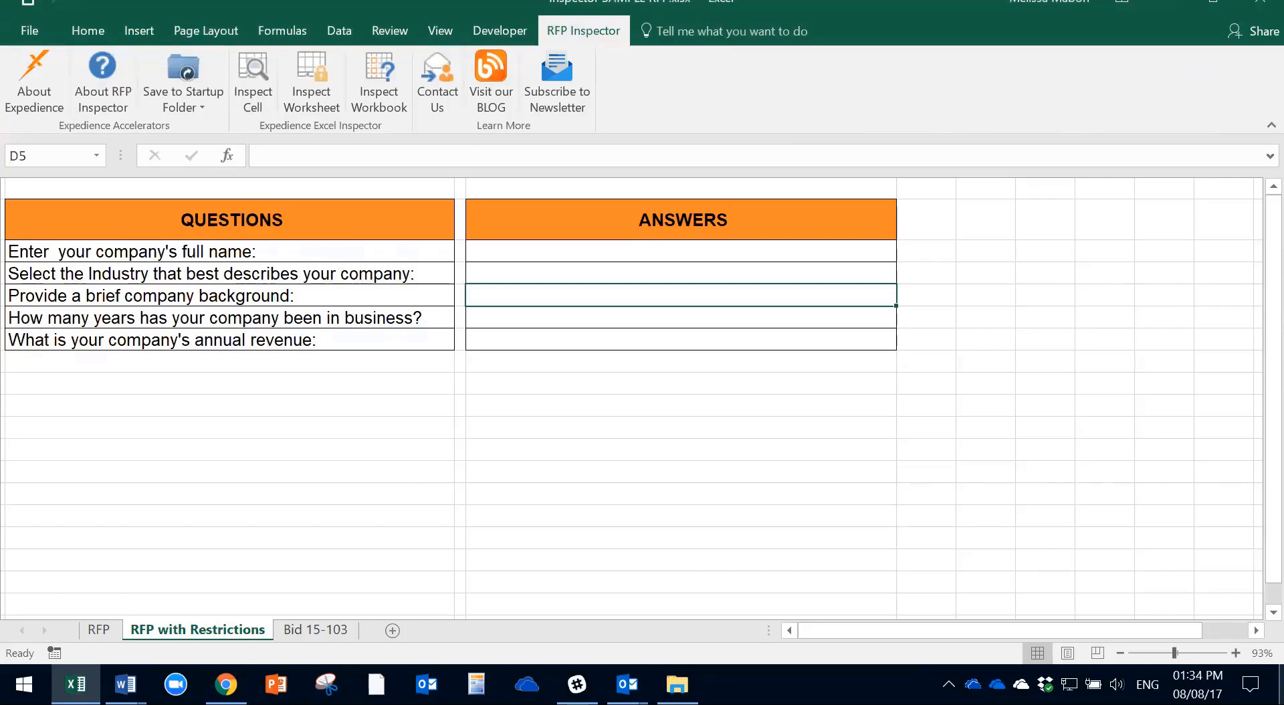
# Generate the RFP Inspector workbook report for only worksheets with sheet or cell restrictions, and dismiss the completion message.
pyautogui.click(386, 75)
pyautogui.click(255, 79)
pyautogui.click(383, 112)
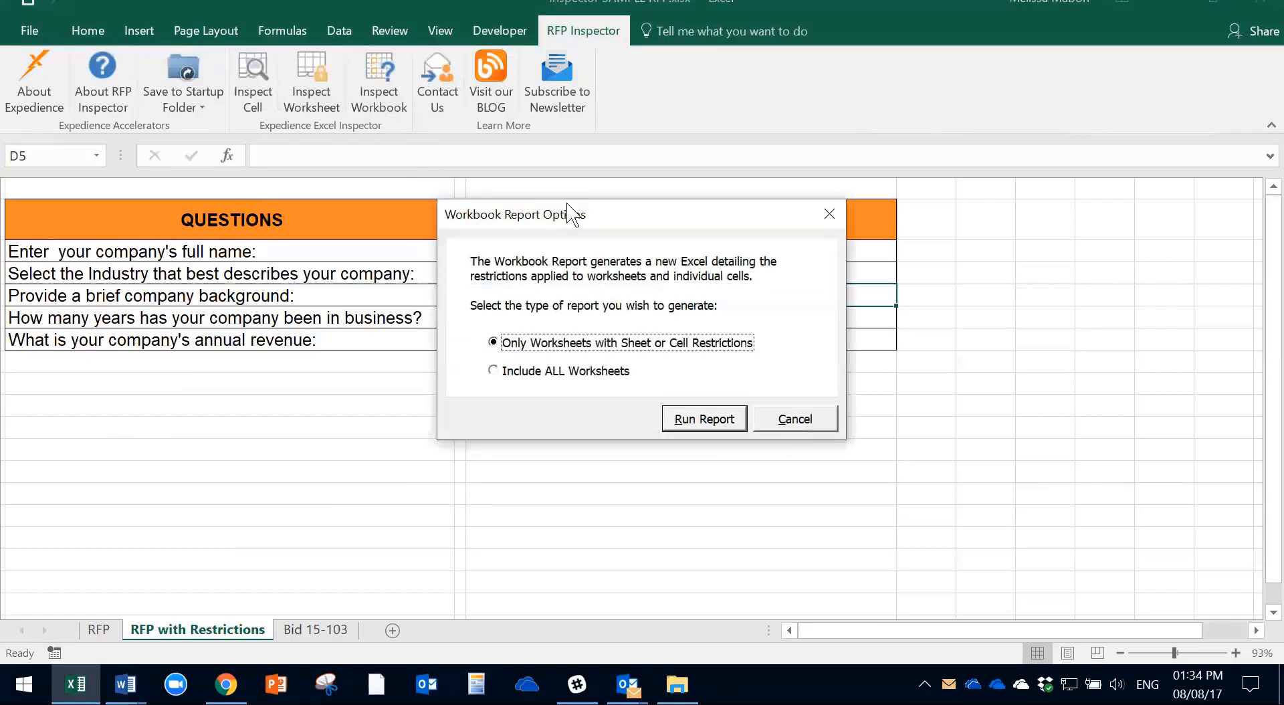
pyautogui.moveTo(625, 221); pyautogui.dragTo(536, 200)
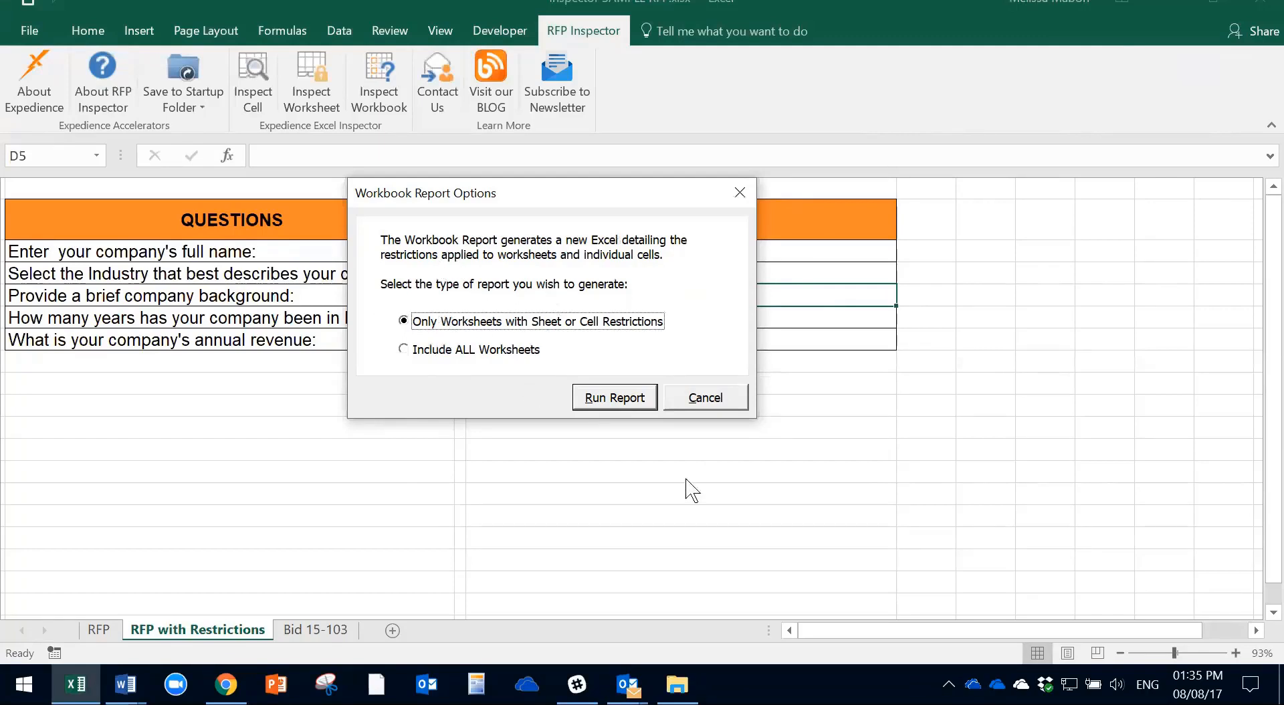
pyautogui.click(605, 400)
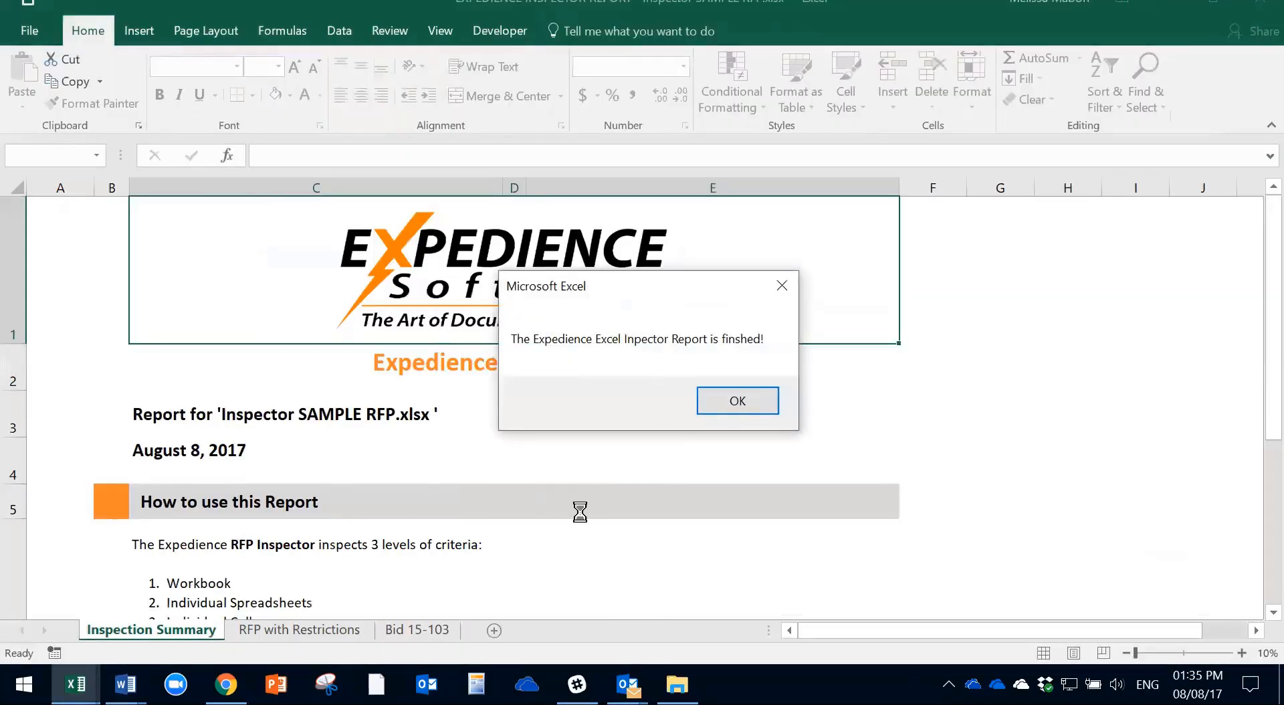
pyautogui.click(745, 400)
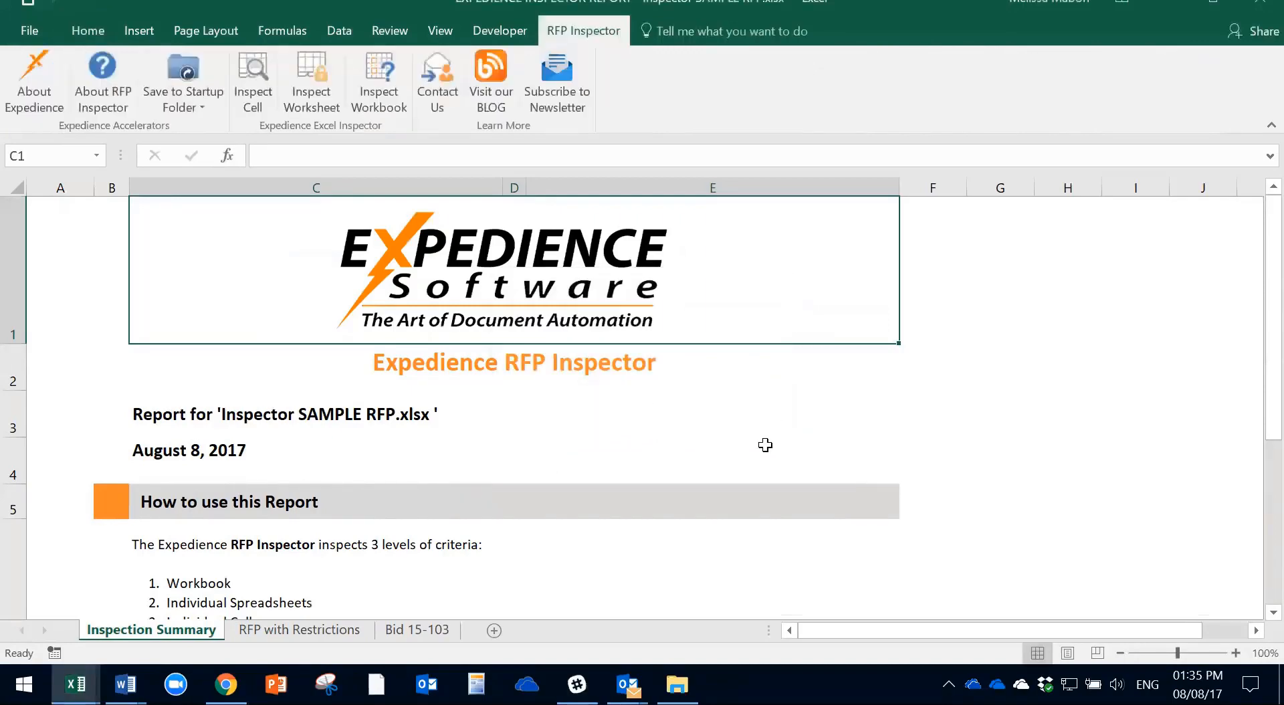
# Read through the report's Inspection Summary sheet, including the usage notes and the workbook-level restrictions.
pyautogui.scroll(-2, 639, 456)
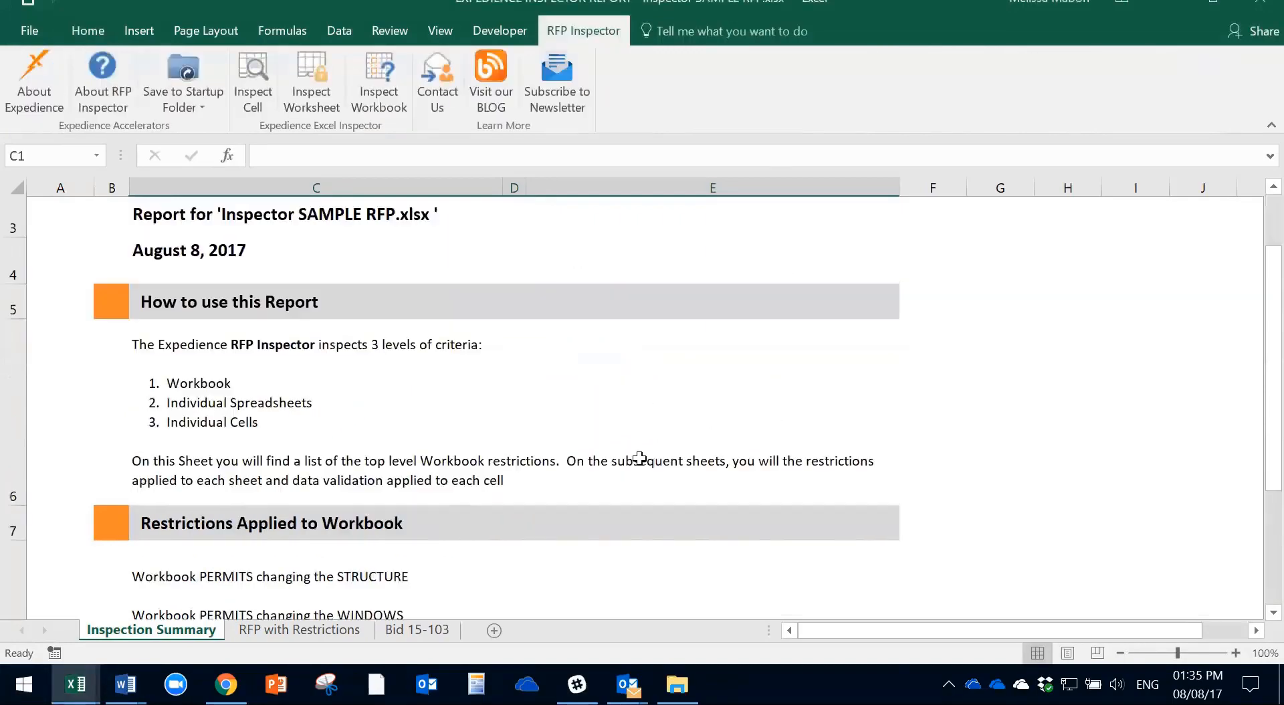
pyautogui.scroll(2, 640, 458)
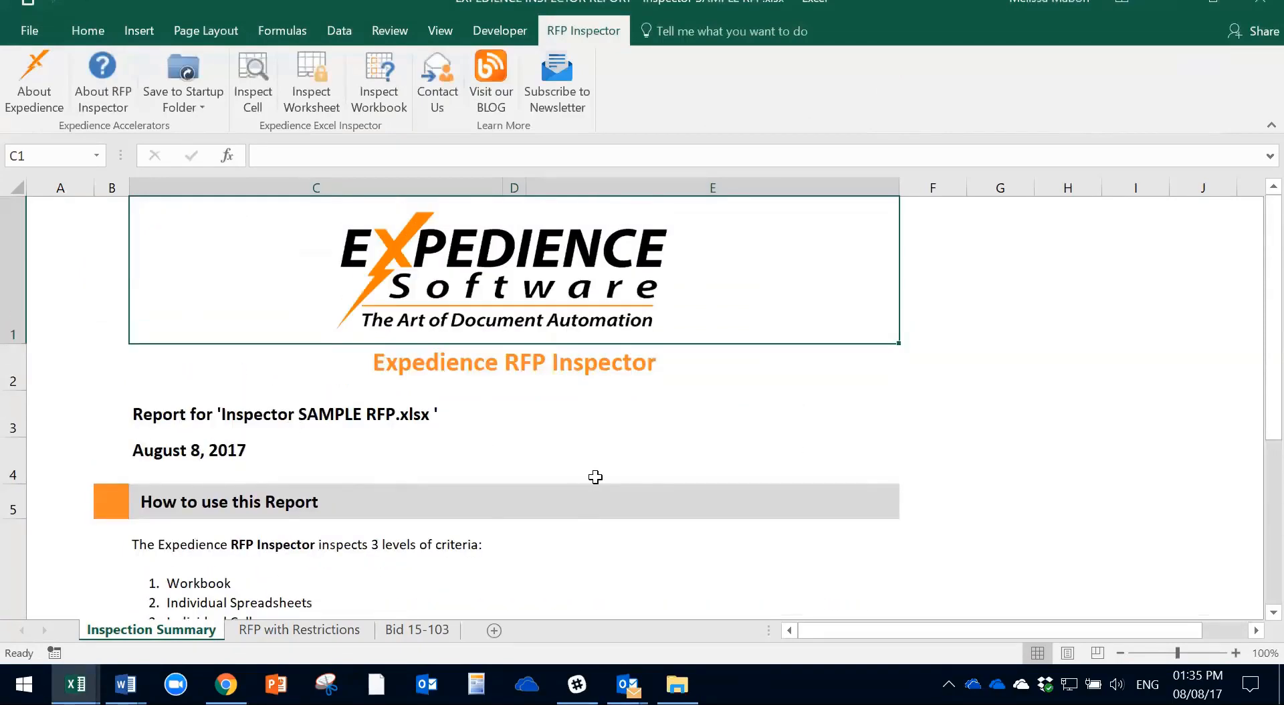
pyautogui.scroll(-5, 641, 479)
pyautogui.scroll(5, 649, 478)
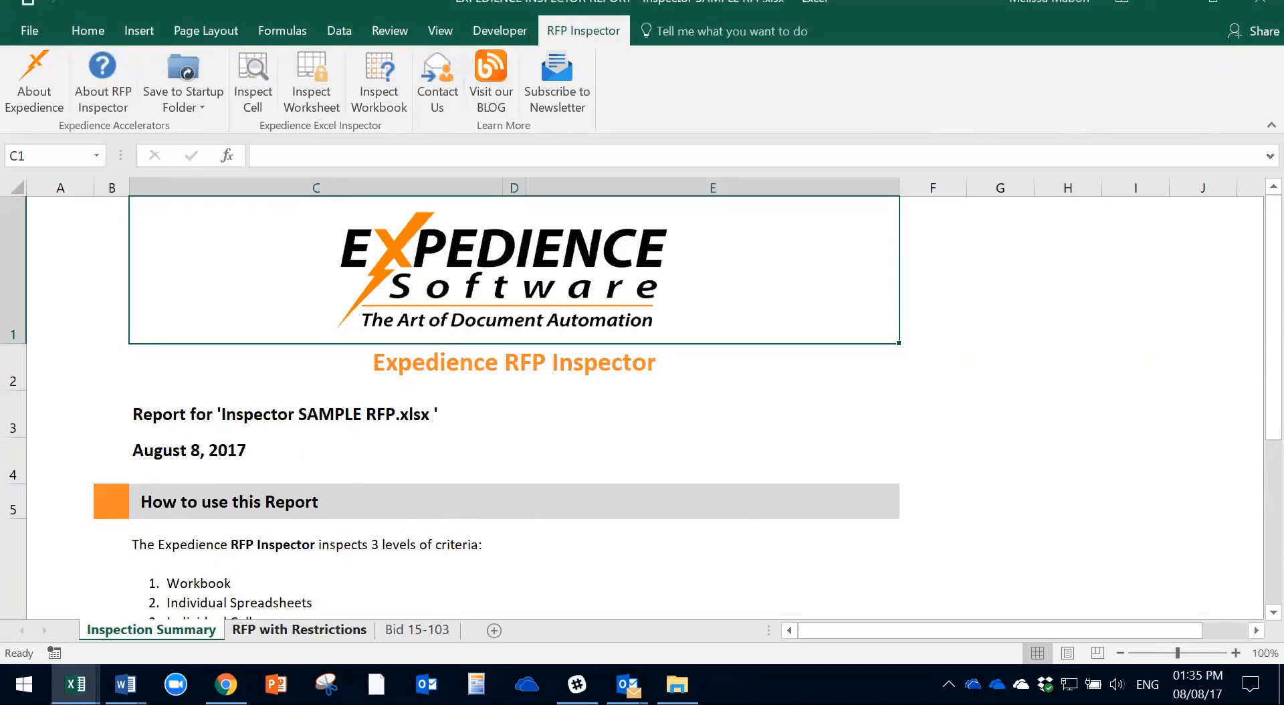
# Open the report's RFP with Restrictions sheet and hide the worksheet restrictions comment on cell A1.
pyautogui.click(299, 630)
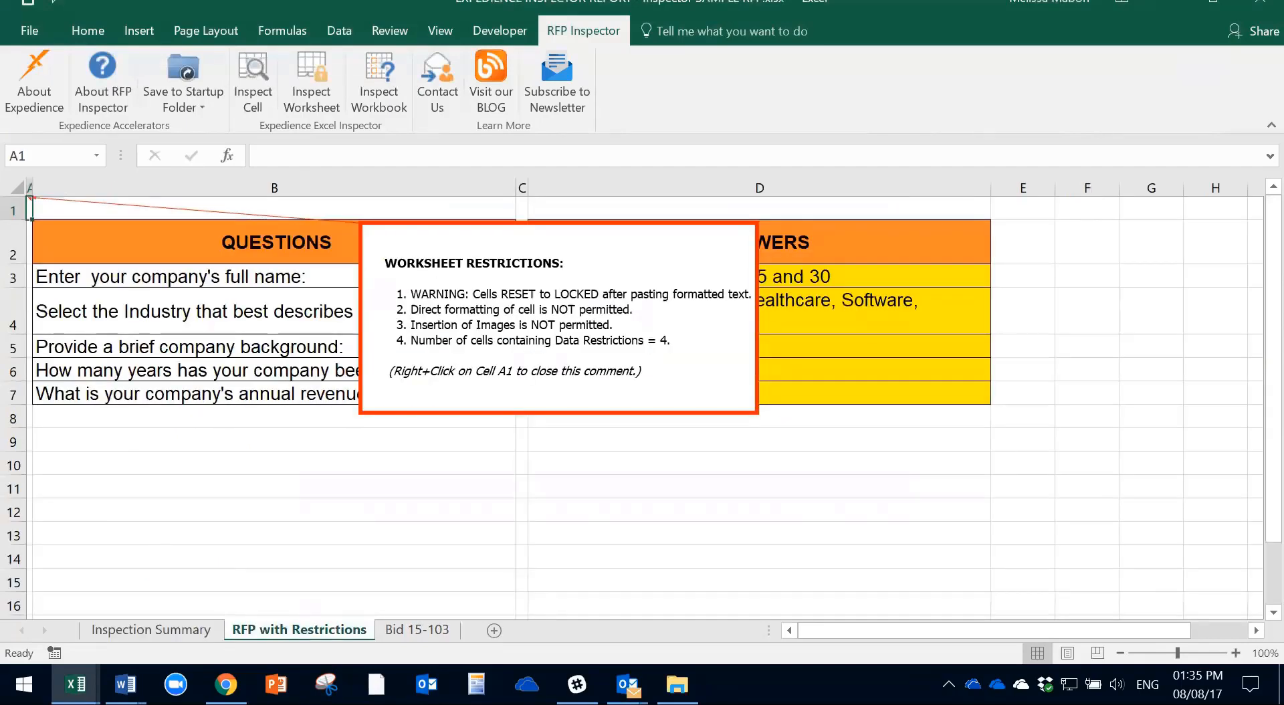
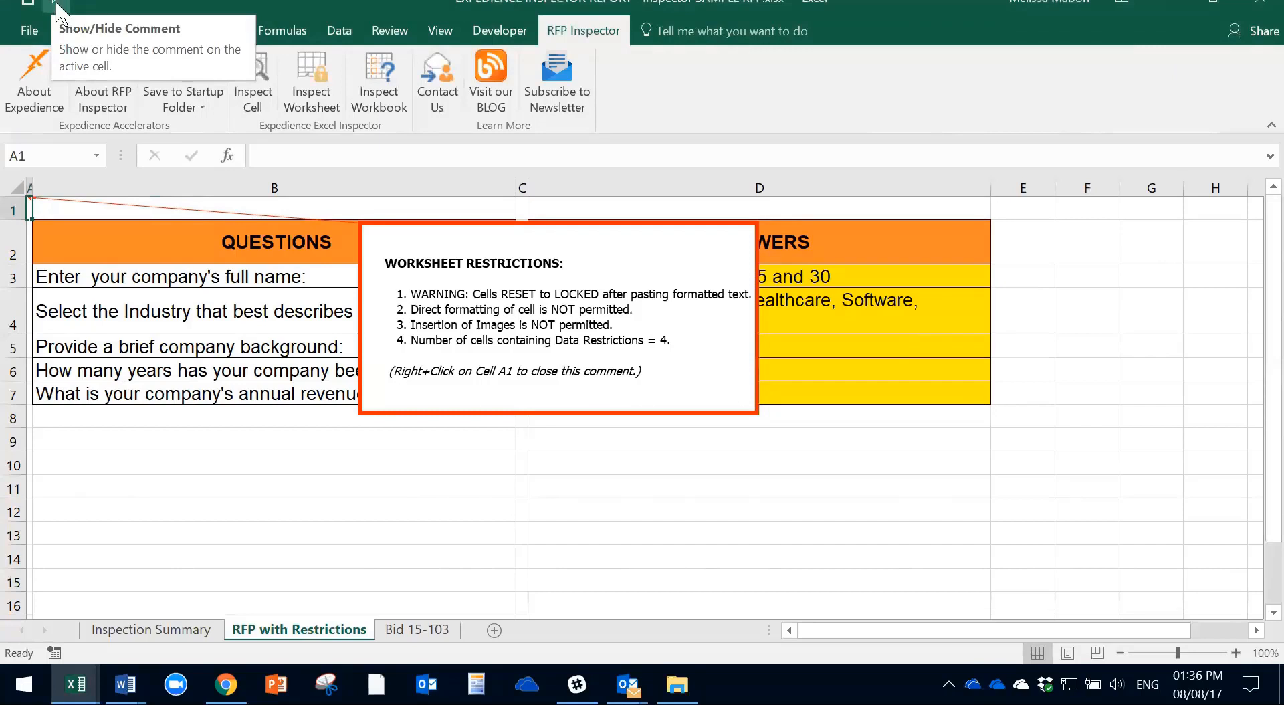
pyautogui.click(57, 3)
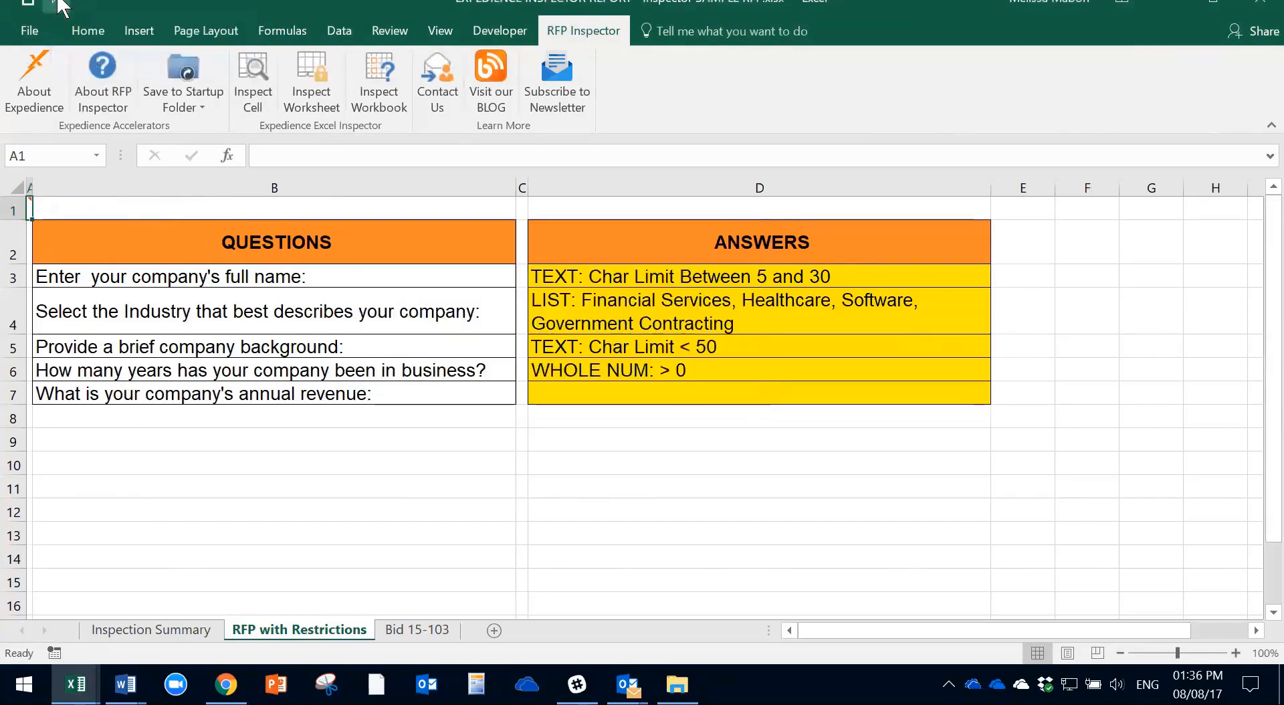
# Examine the data restrictions the report lists in answer cells D3 to D7.
pyautogui.click(580, 279)
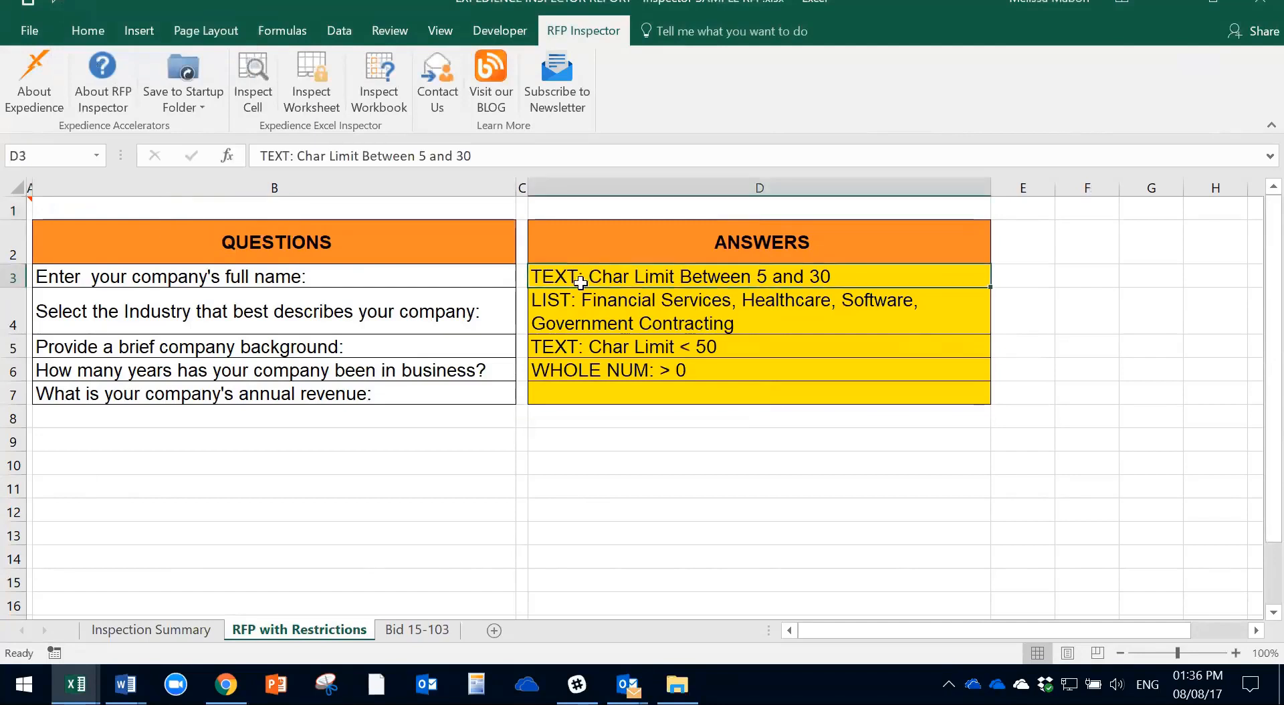
pyautogui.moveTo(580, 278); pyautogui.dragTo(596, 388)
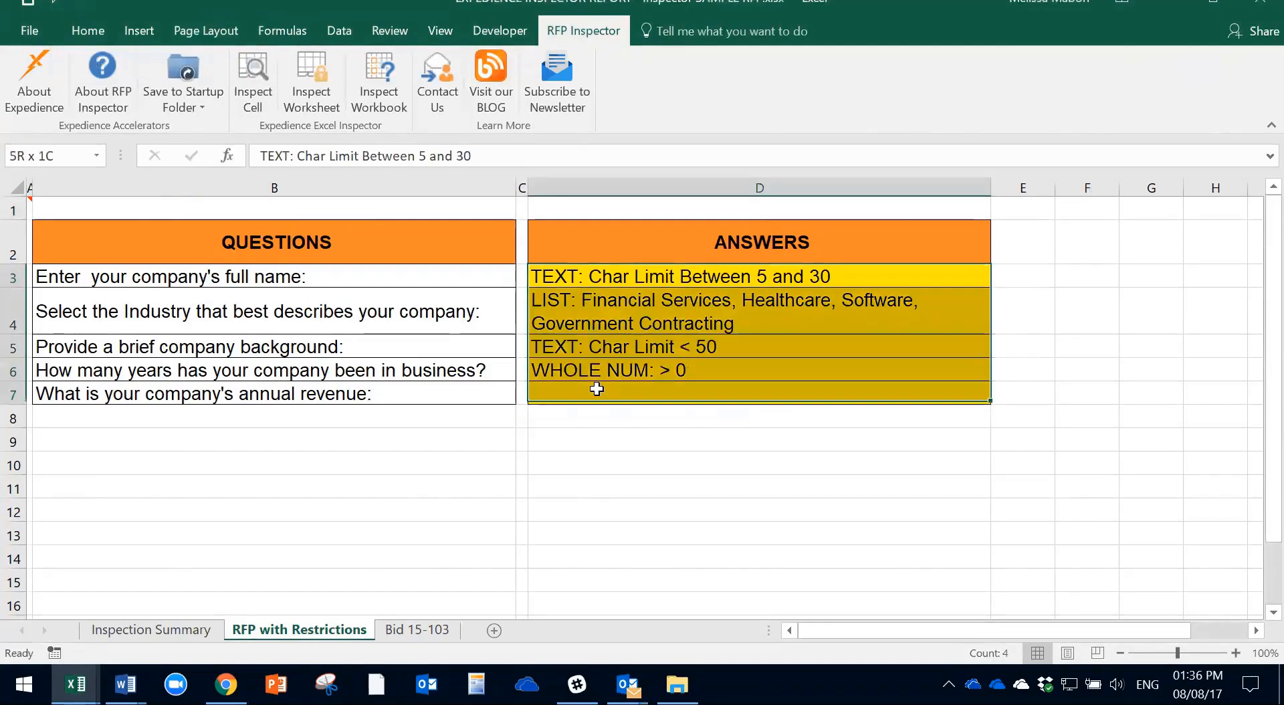
pyautogui.click(613, 439)
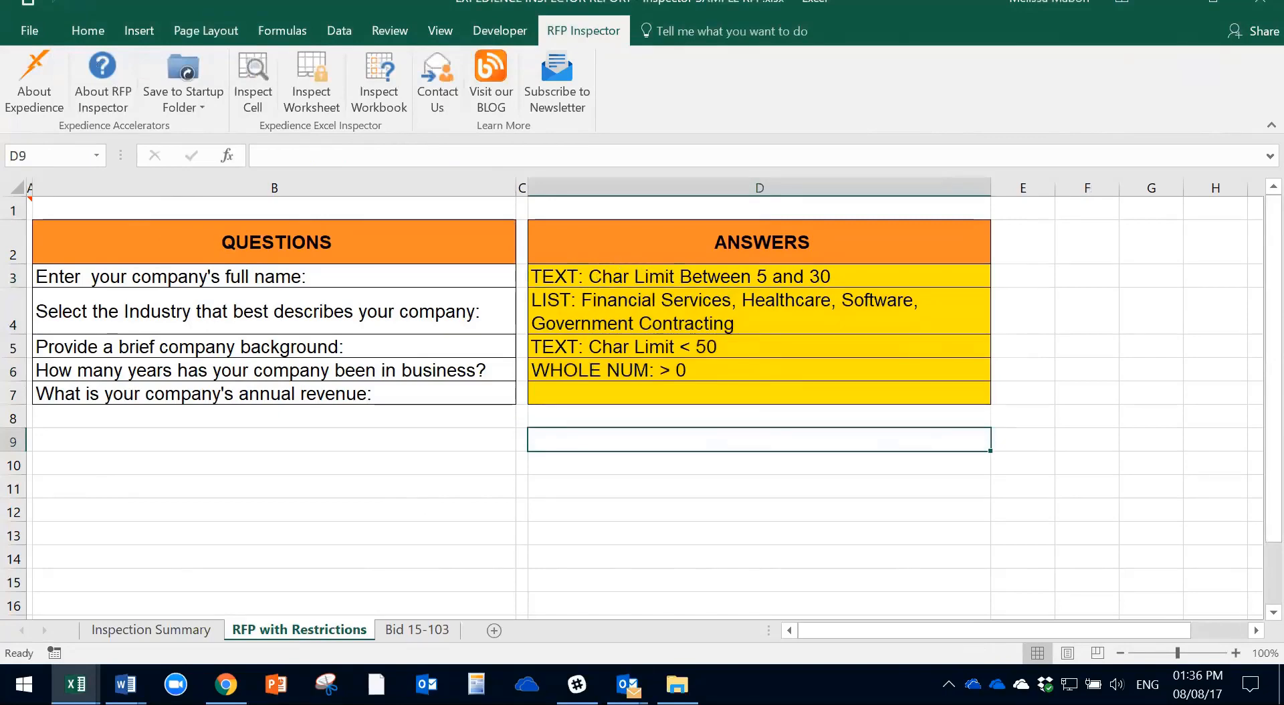
pyautogui.moveTo(572, 277); pyautogui.dragTo(588, 395)
pyautogui.click(588, 397)
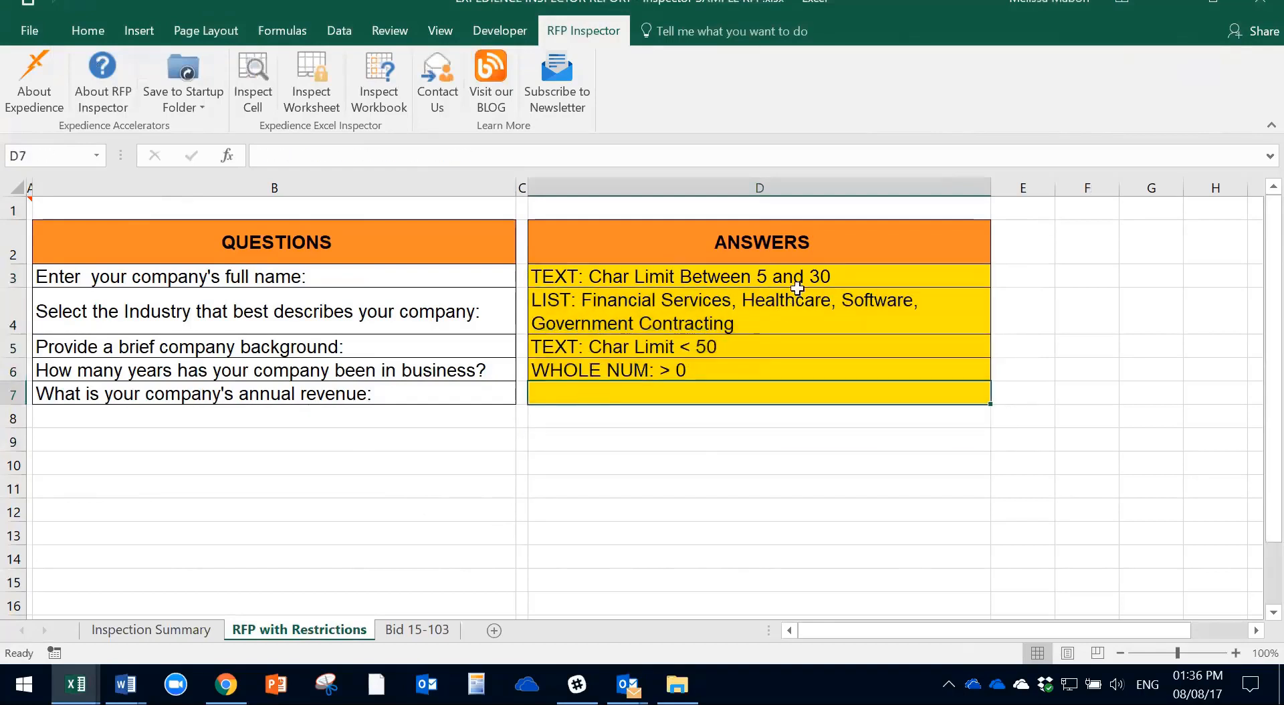
pyautogui.click(617, 281)
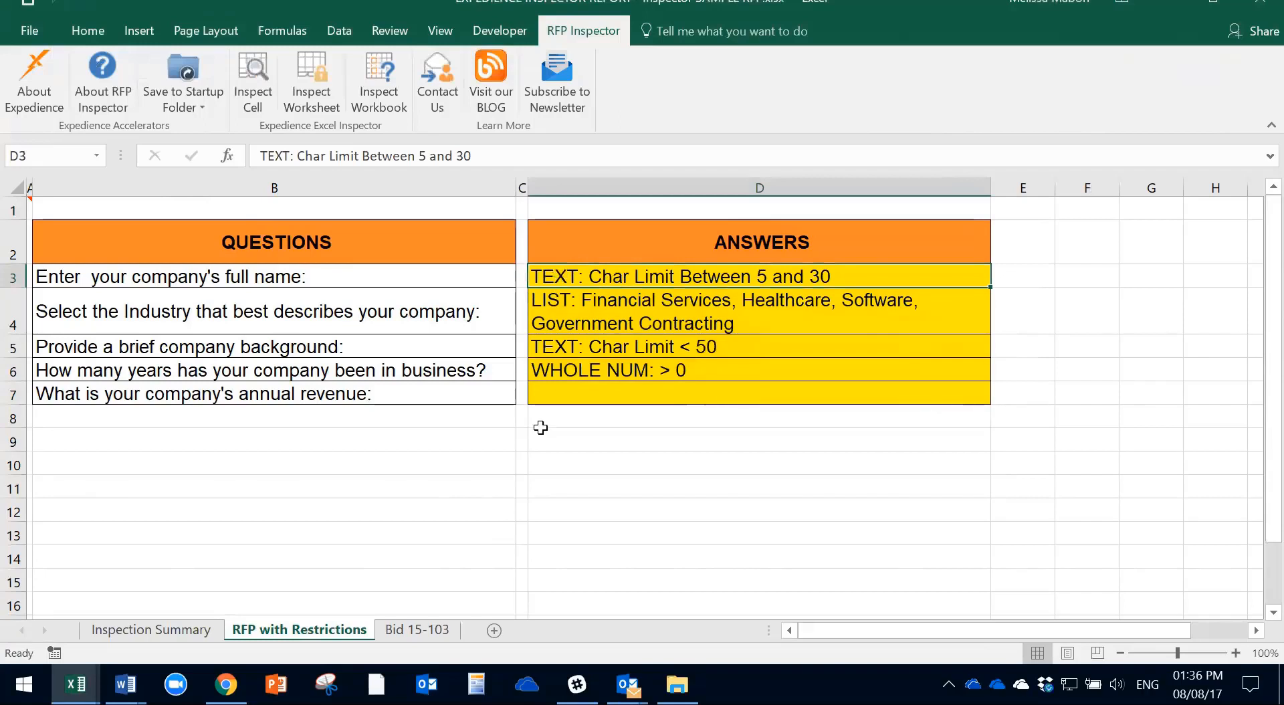
pyautogui.click(605, 305)
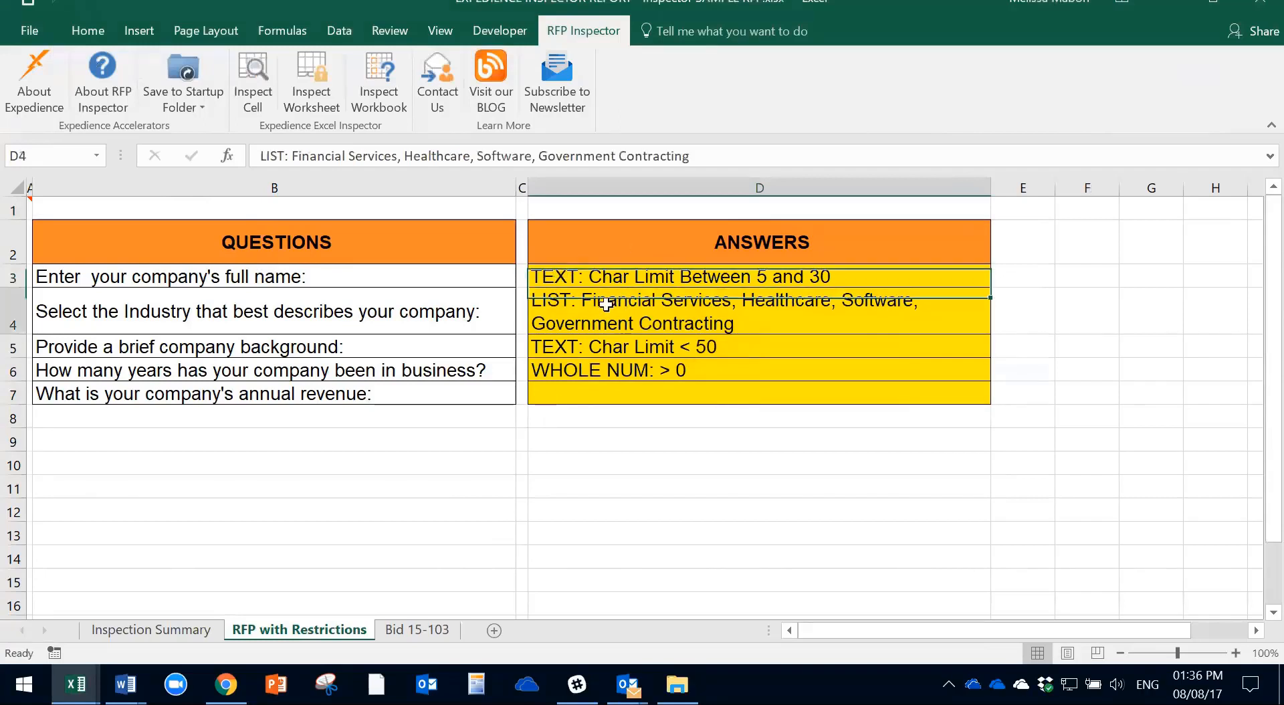
pyautogui.click(623, 273)
pyautogui.click(623, 322)
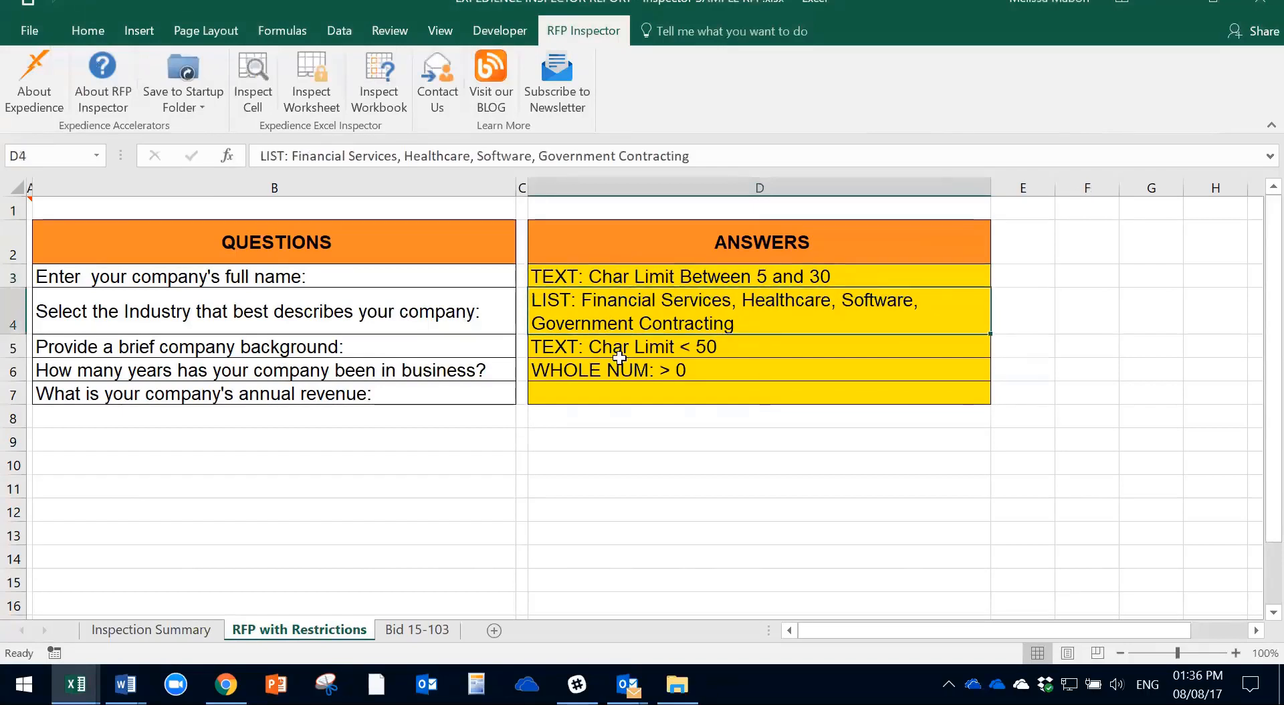
pyautogui.click(619, 352)
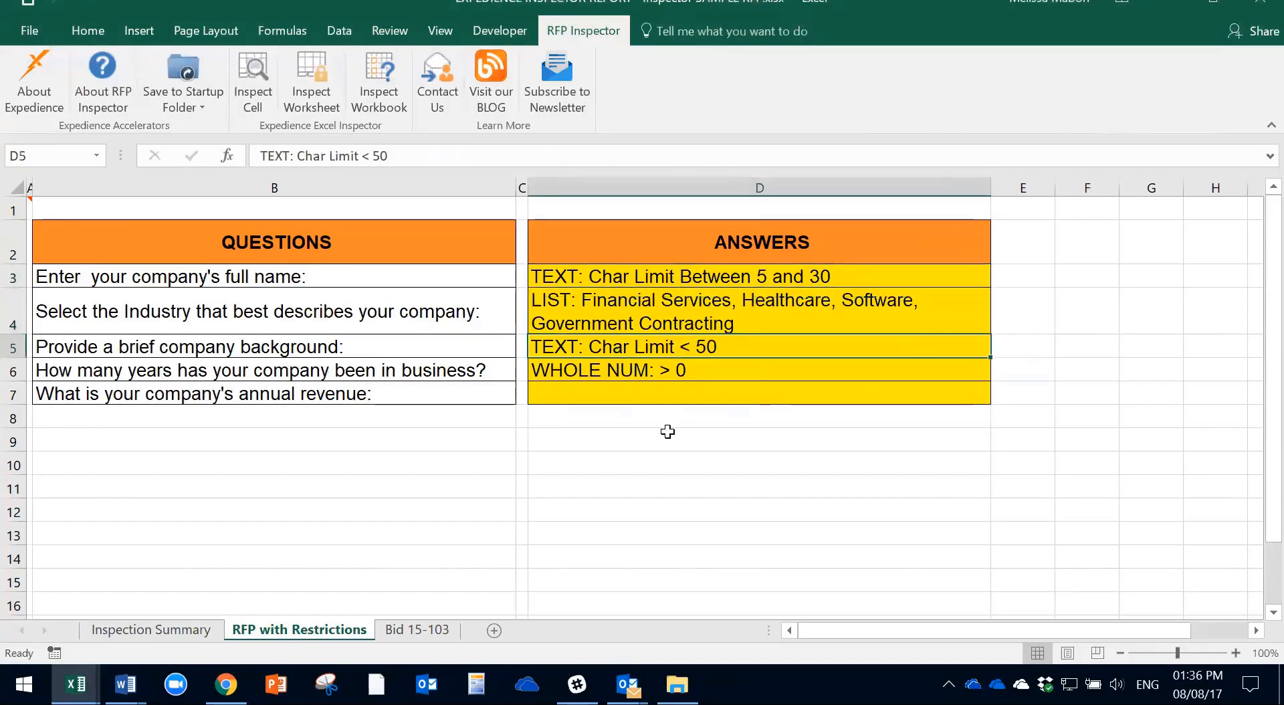
pyautogui.click(624, 375)
pyautogui.click(653, 510)
pyautogui.click(652, 438)
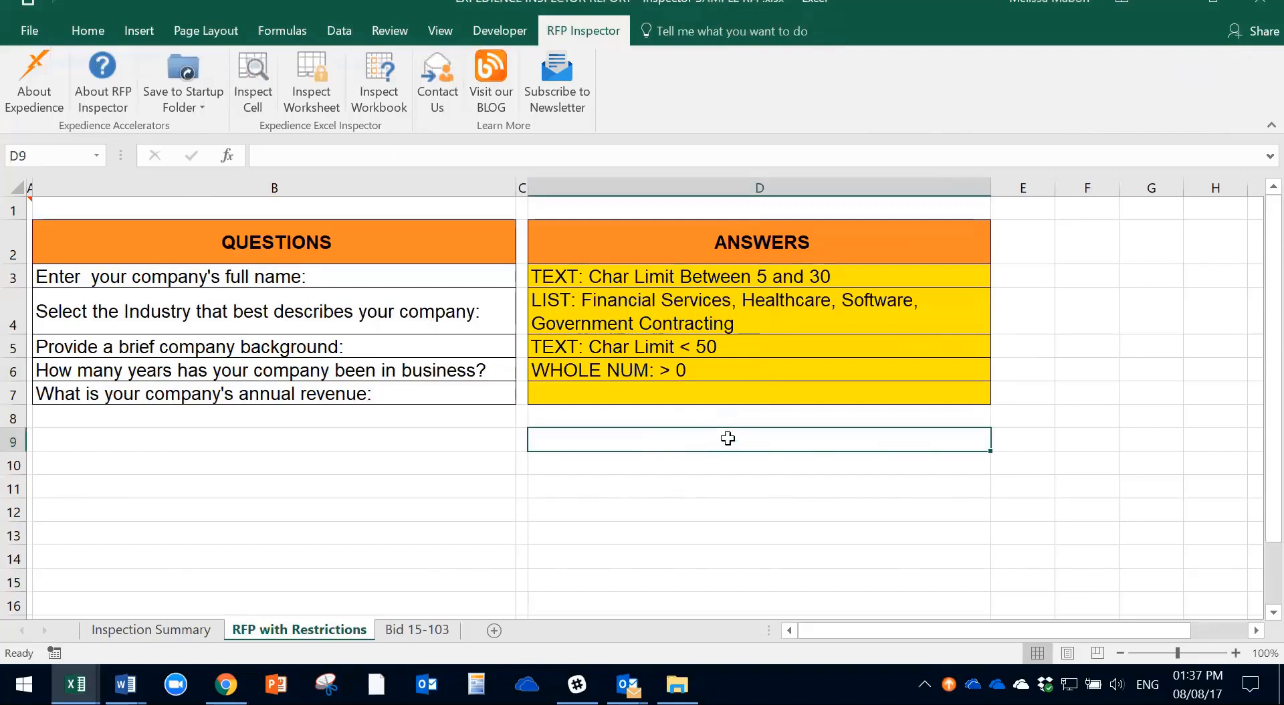
# Widen the empty column E beside the ANSWERS column and select cell E4.
pyautogui.moveTo(1054, 188); pyautogui.dragTo(1229, 188)
pyautogui.click(1045, 235)
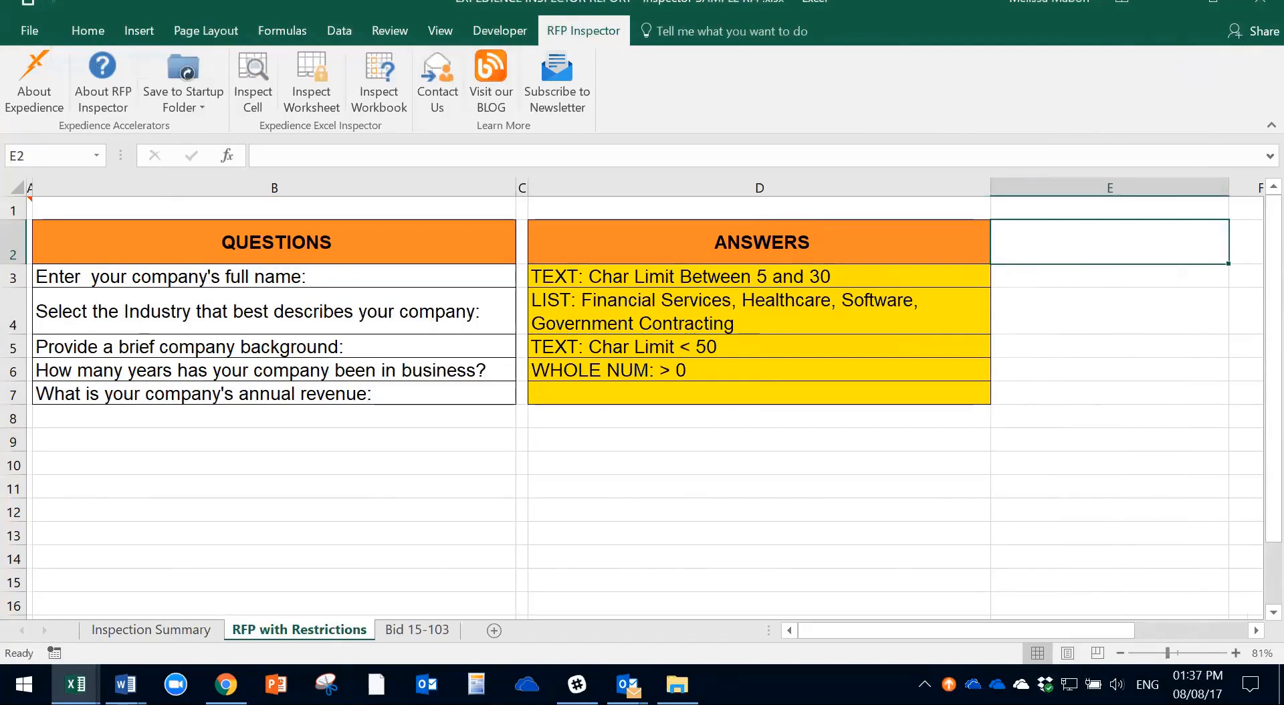
pyautogui.keyDown('ctrl'); pyautogui.scroll(-2, 330, 490); pyautogui.keyUp('ctrl')
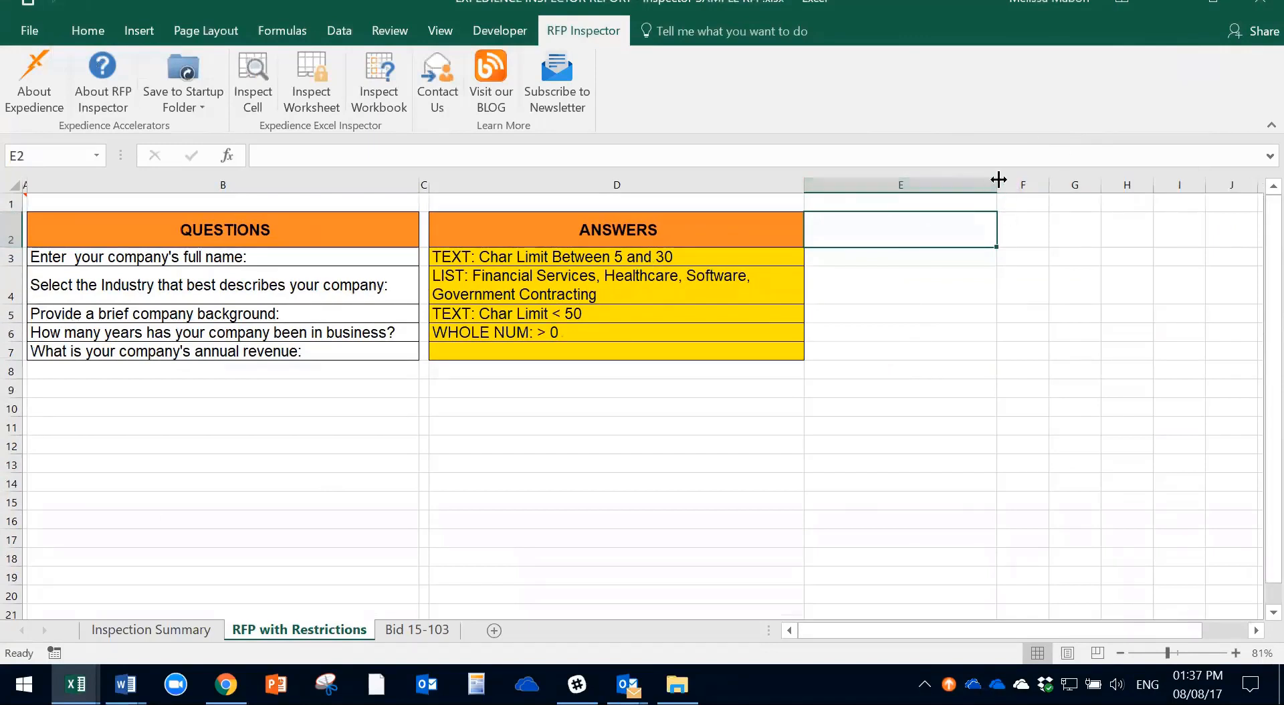
pyautogui.moveTo(996, 181); pyautogui.dragTo(1039, 182)
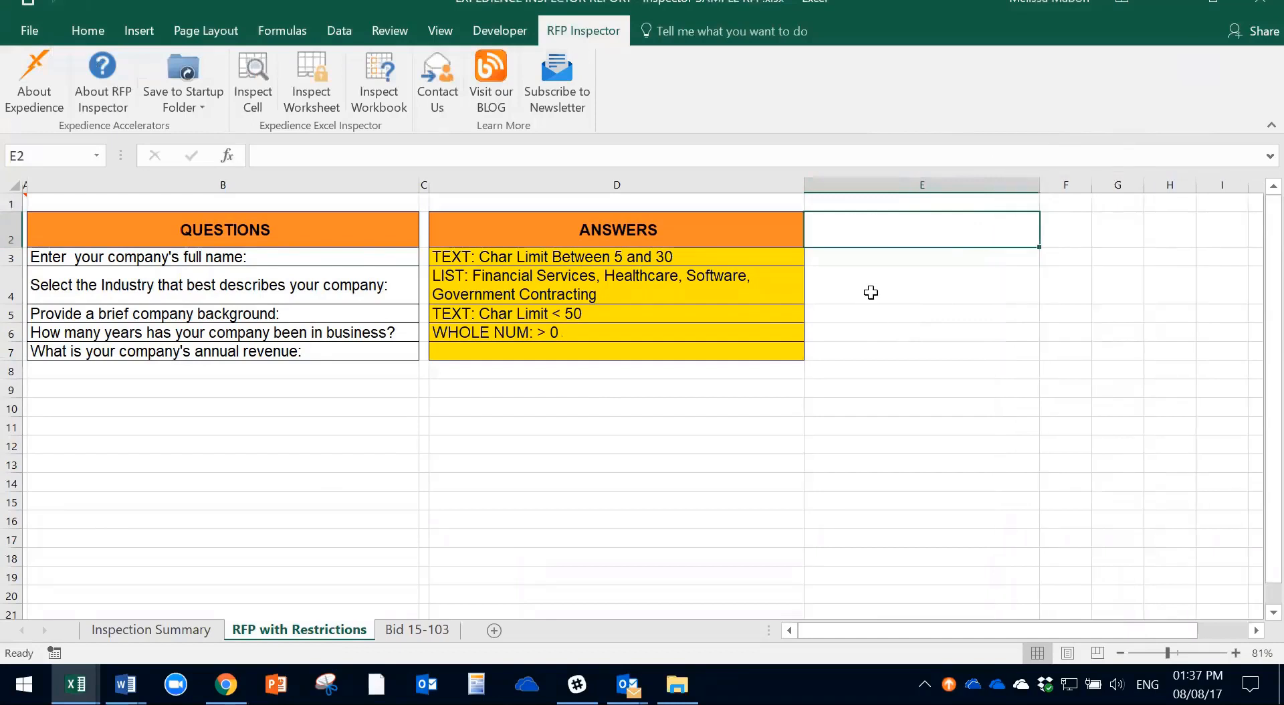
pyautogui.click(871, 294)
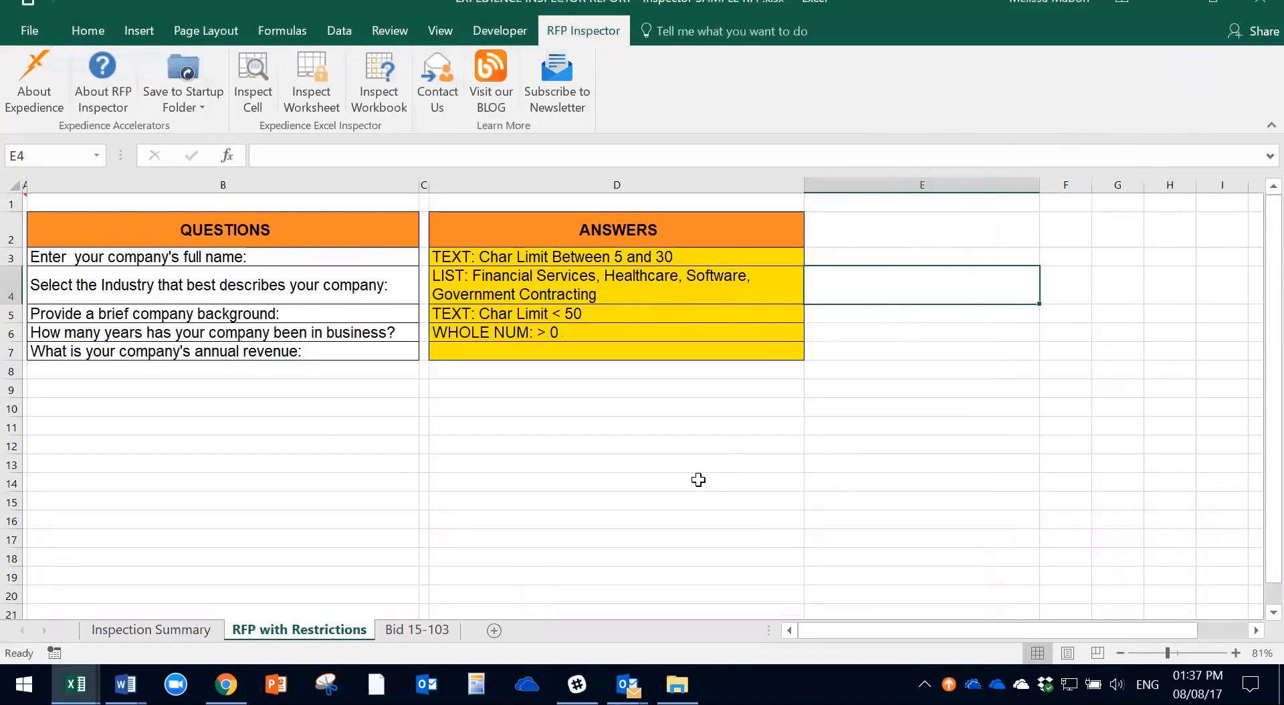
pyautogui.click(635, 288)
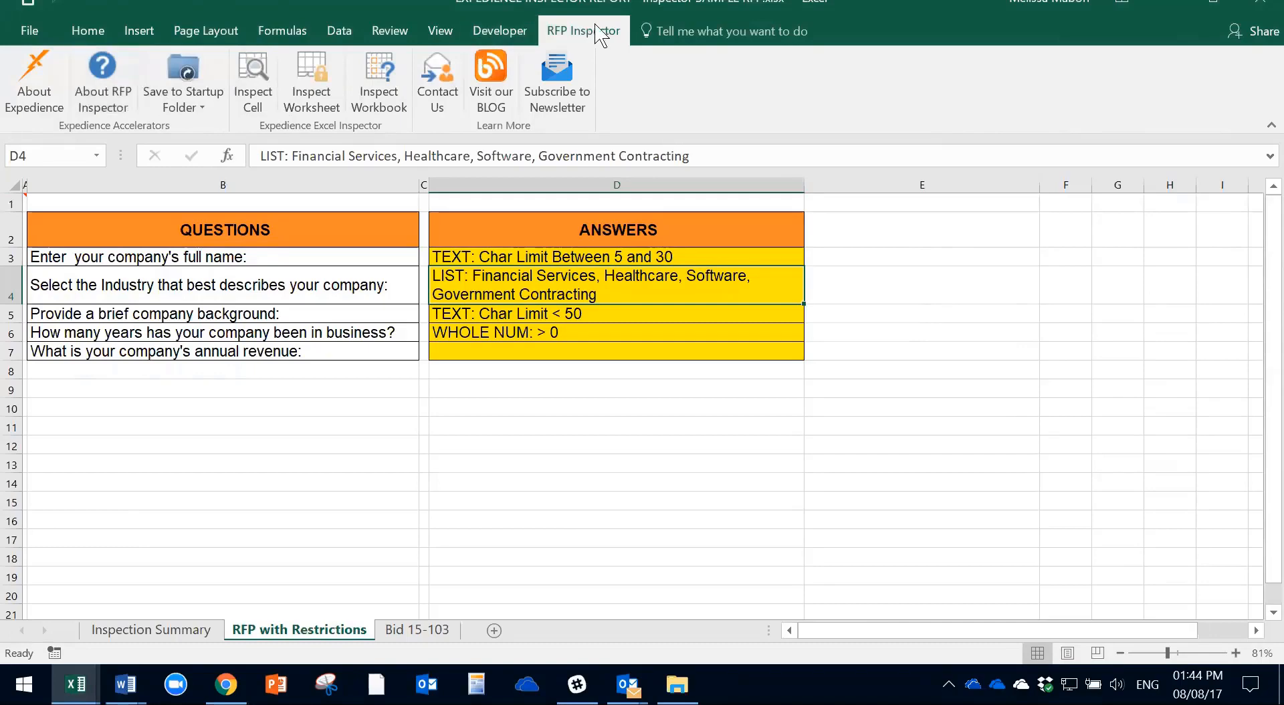
pyautogui.click(535, 34)
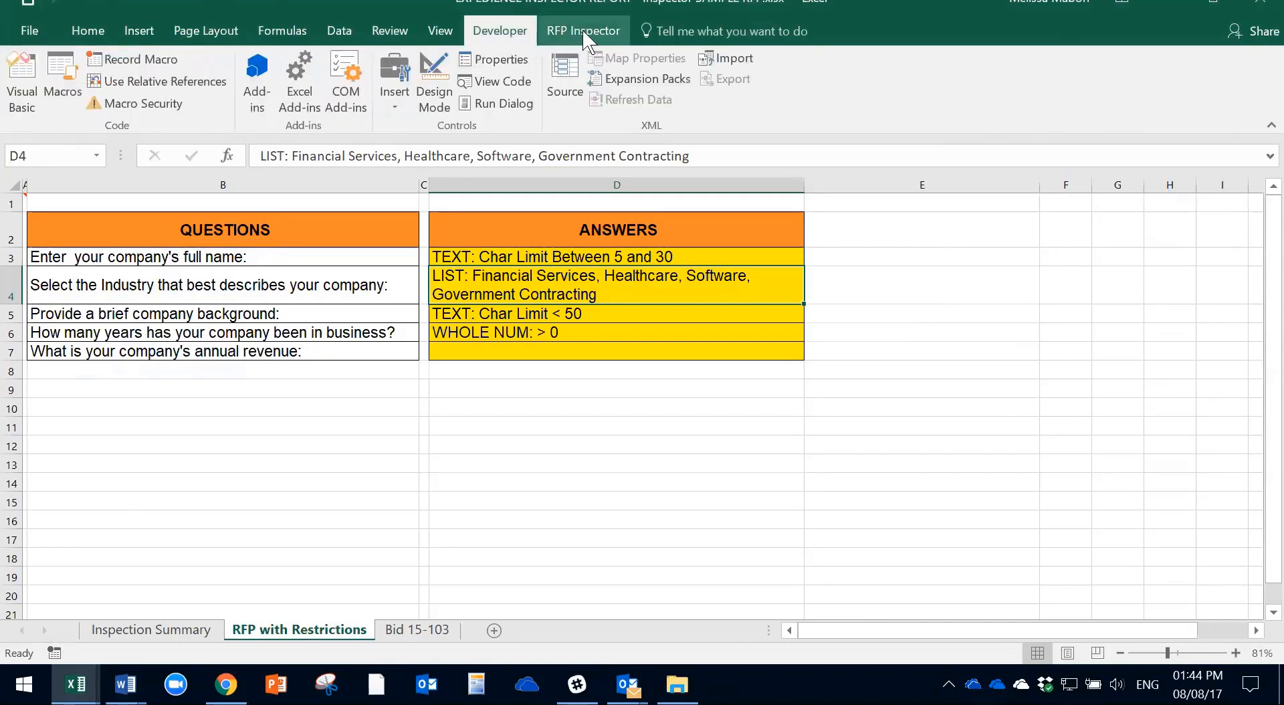
pyautogui.click(602, 38)
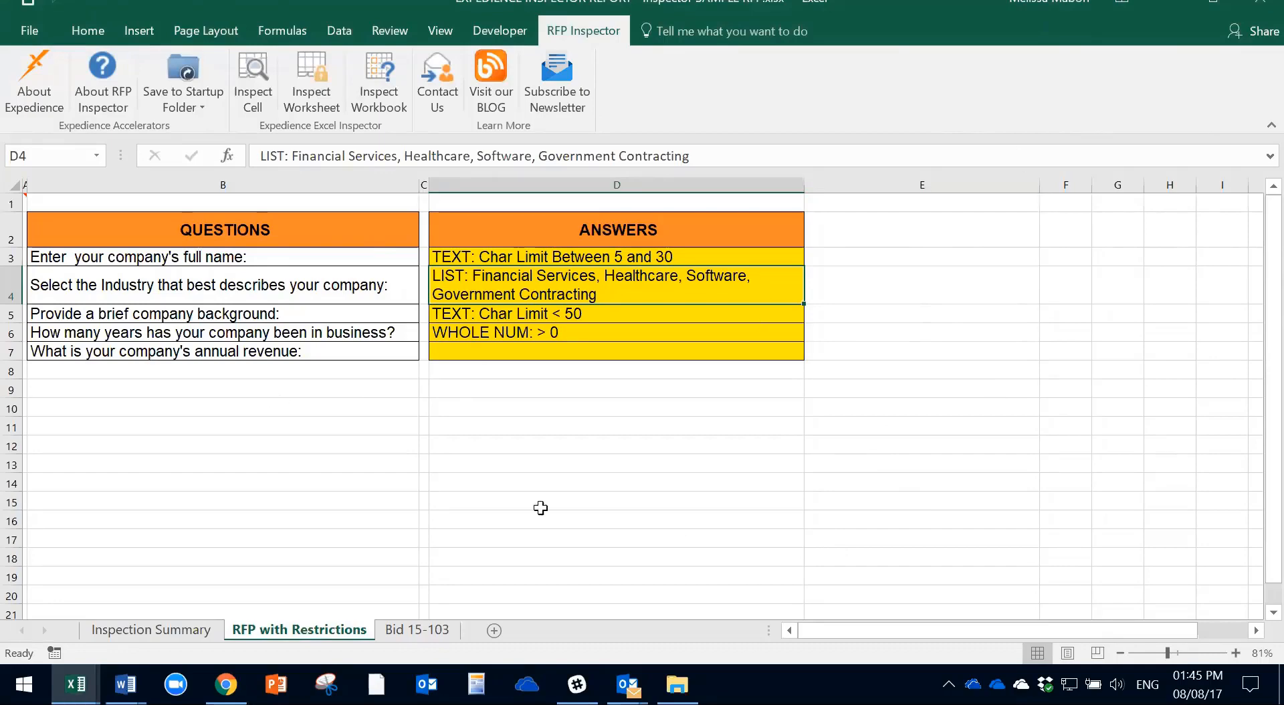
pyautogui.click(1259, 4)
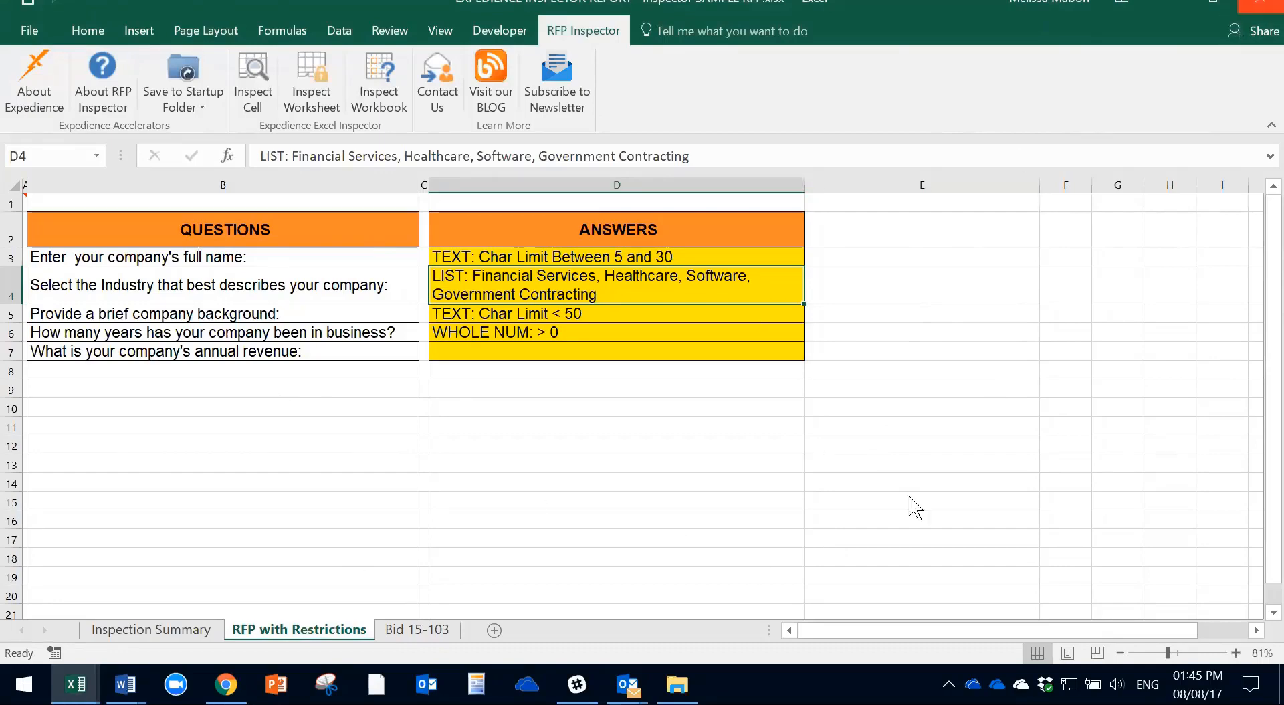
# Switch to the sample RFP workbook and look over the questions and empty answer cells on the Bid 15-103 sheet.
pyautogui.click(657, 373)
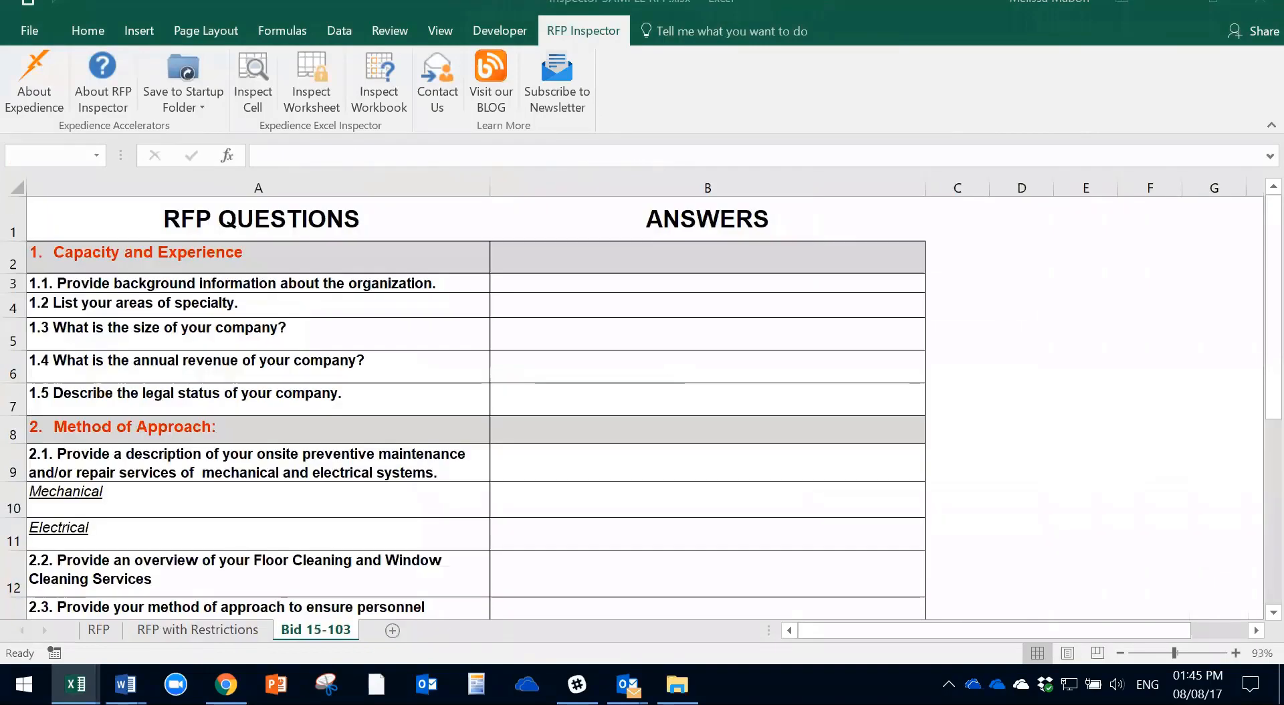
pyautogui.scroll(-2, 604, 449)
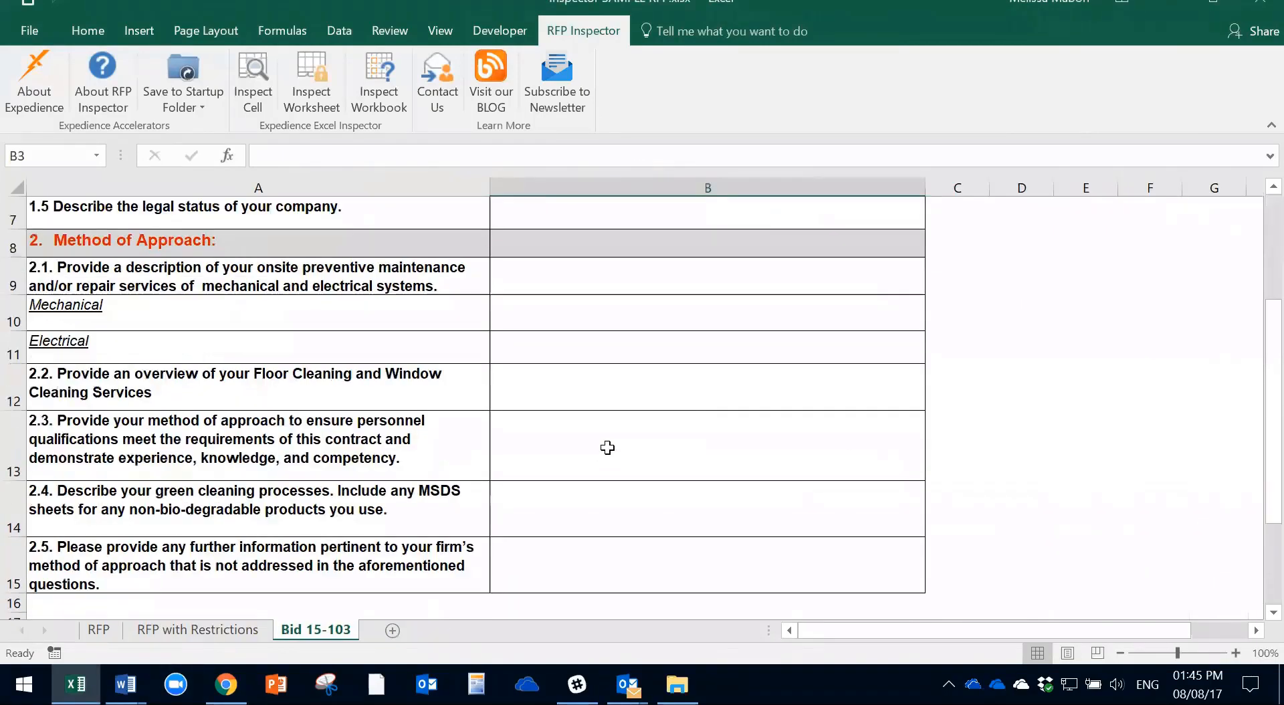
pyautogui.scroll(-1, 630, 439)
pyautogui.scroll(2, 634, 441)
pyautogui.scroll(1, 634, 442)
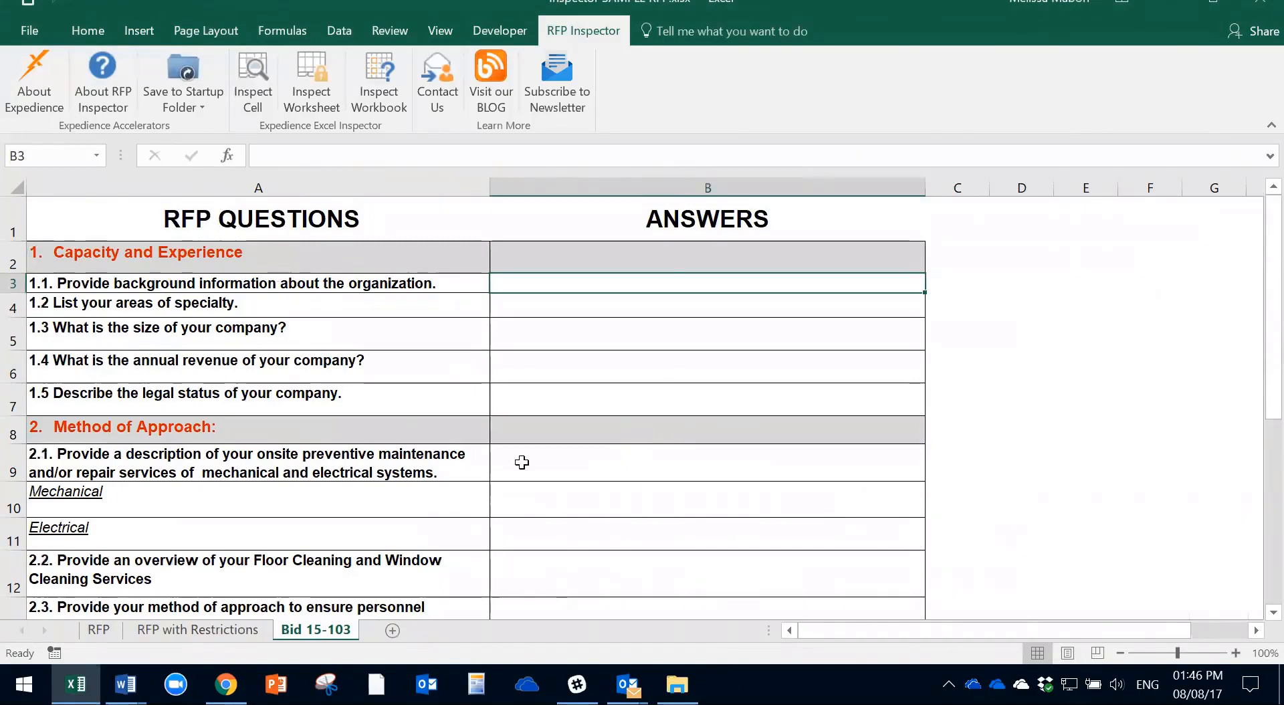
# Check which cell formatting and sheet protection options are offered for answer cell B5, leaving cell B10 selected.
pyautogui.click(745, 321)
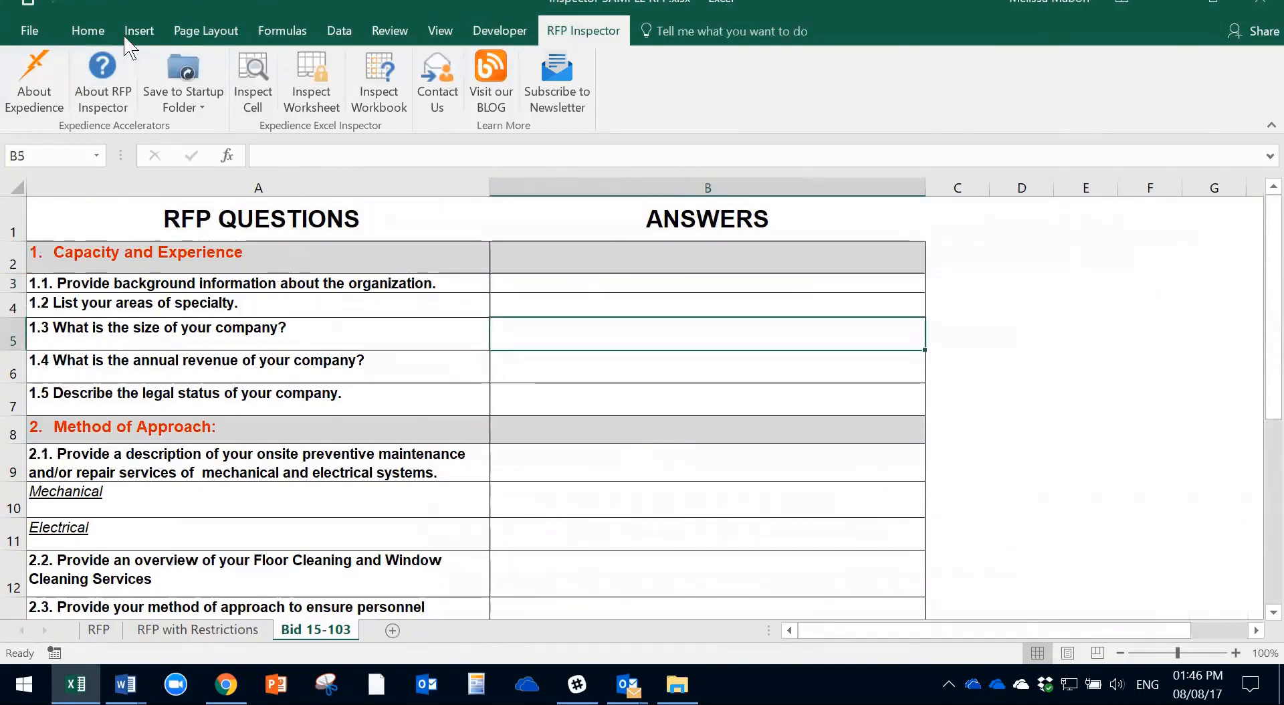
pyautogui.click(88, 30)
pyautogui.click(972, 94)
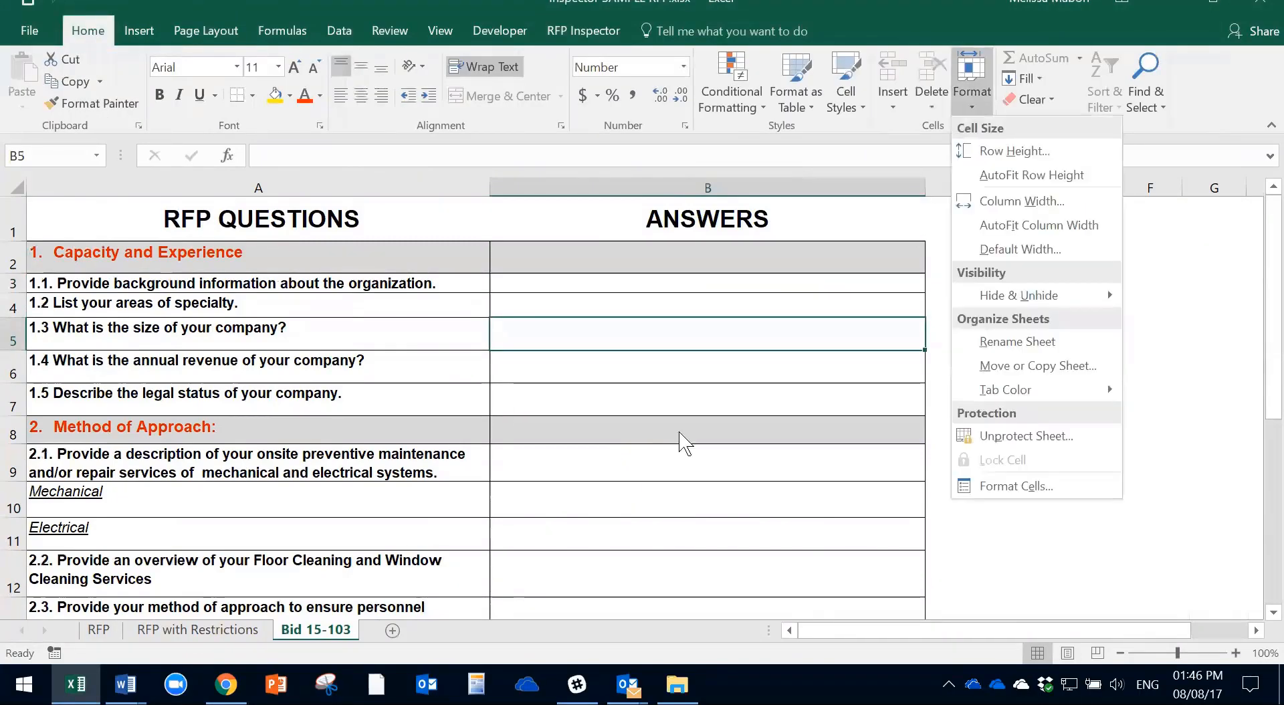
pyautogui.click(503, 546)
pyautogui.click(744, 507)
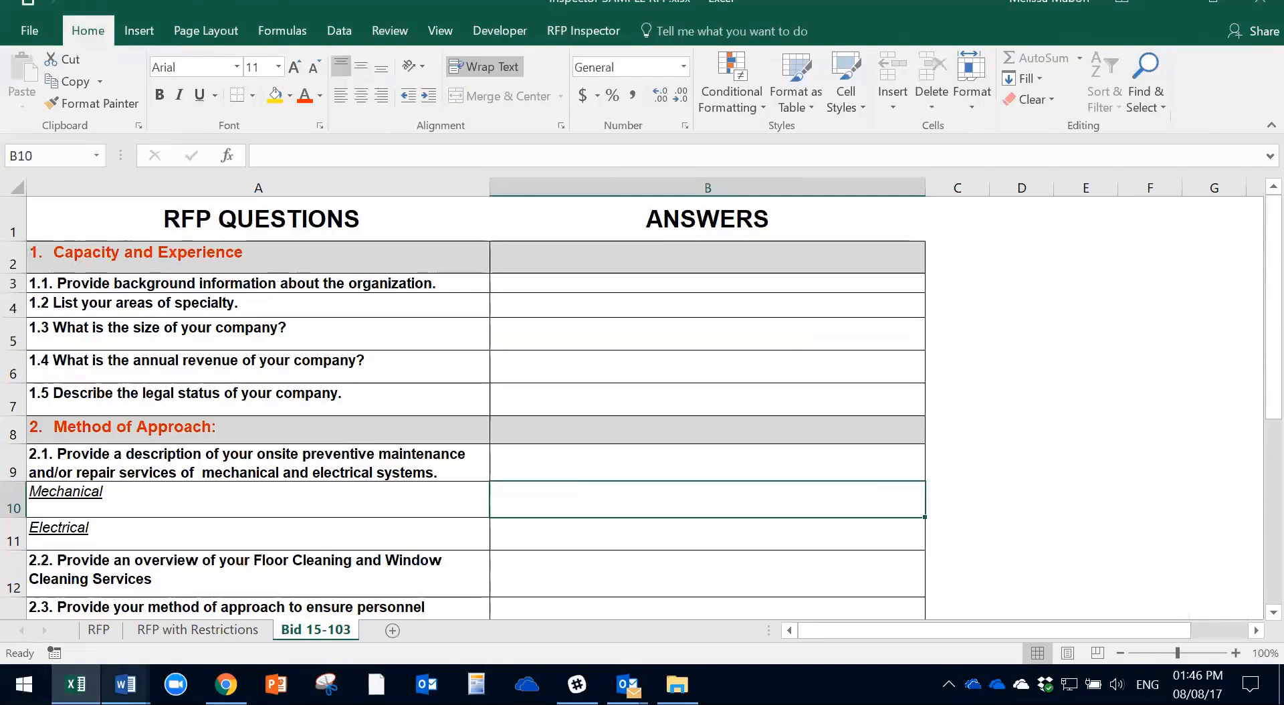
# Switch to RFP DOC.docx in Word and bring up the Content Portfolio tools.
pyautogui.click(125, 684)
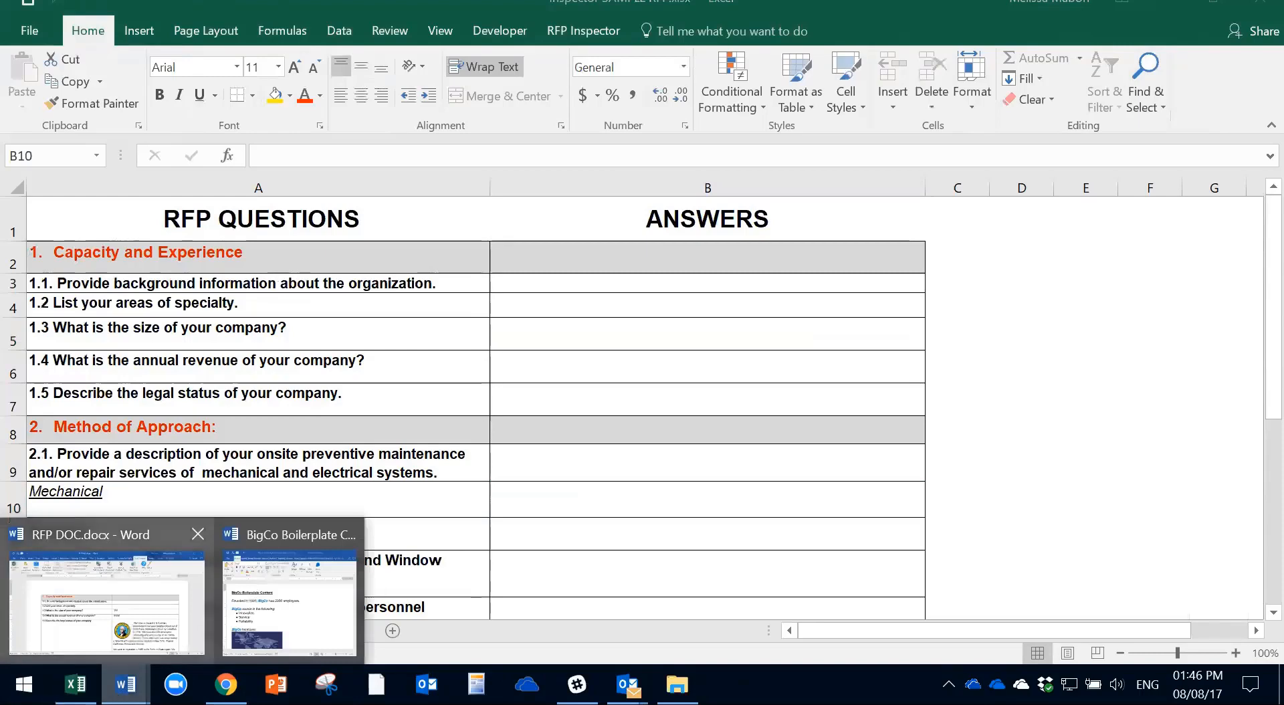
pyautogui.click(107, 588)
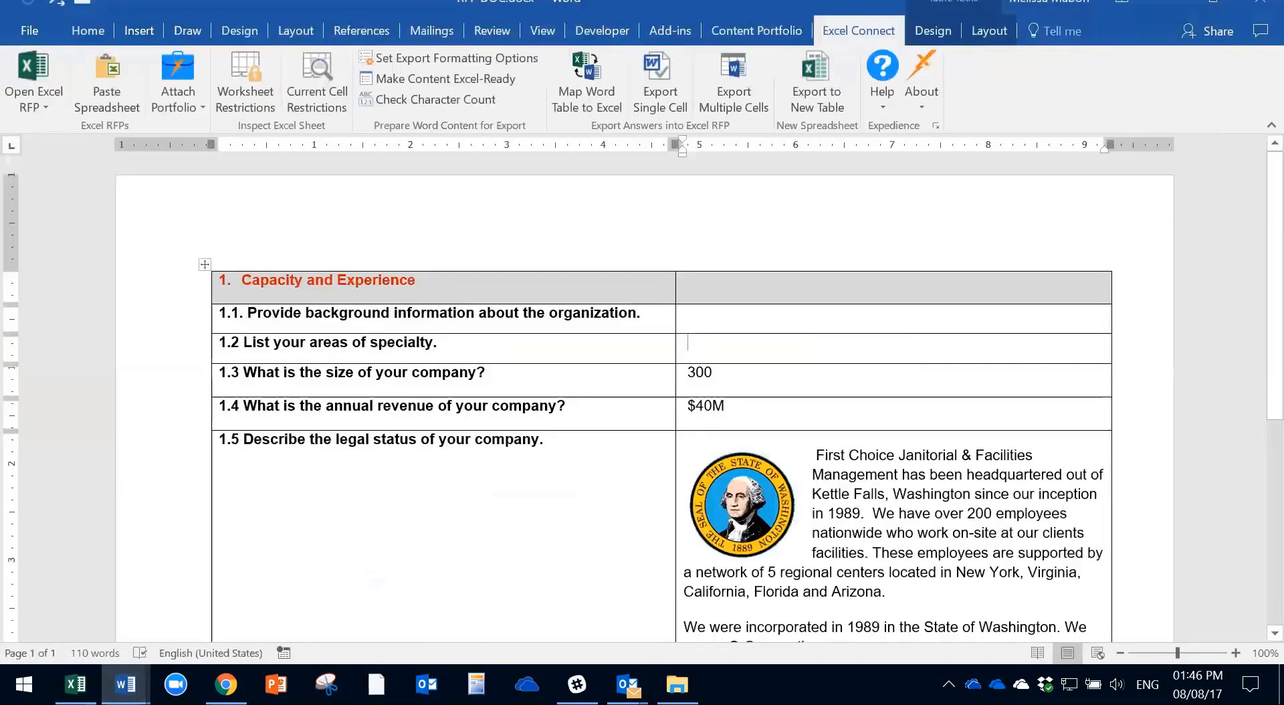
pyautogui.click(710, 201)
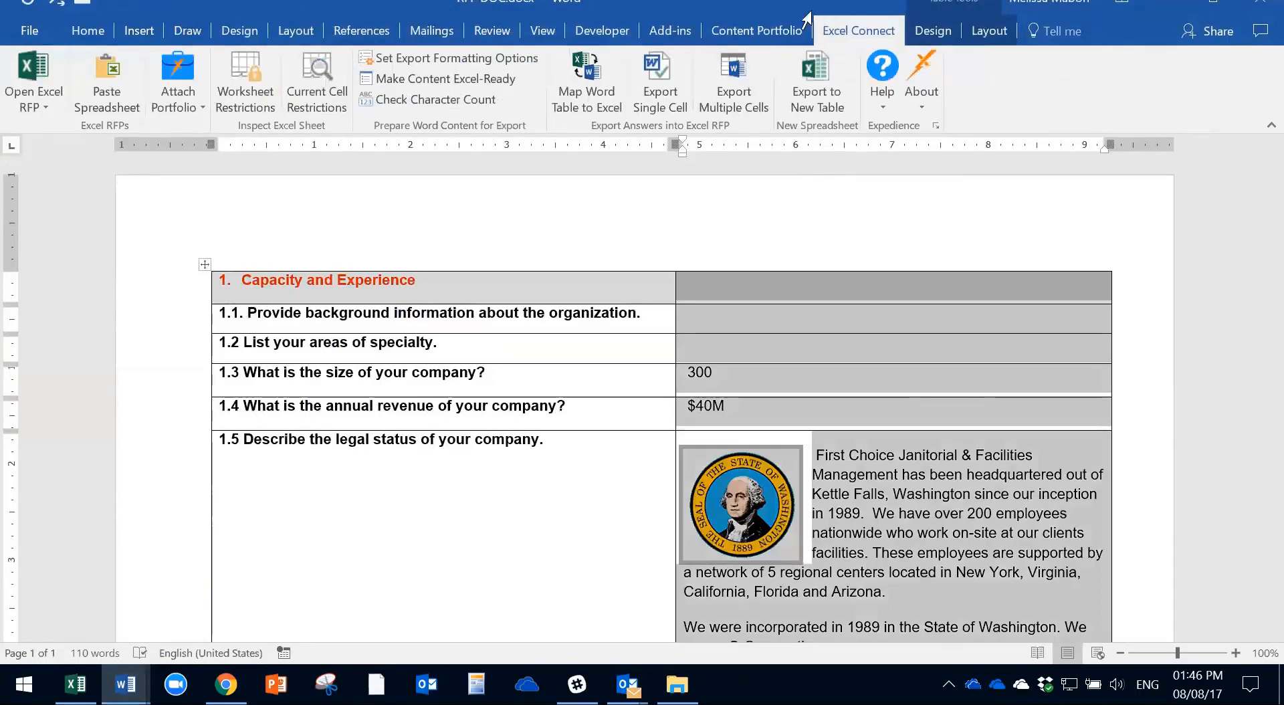
pyautogui.click(756, 30)
pyautogui.click(386, 438)
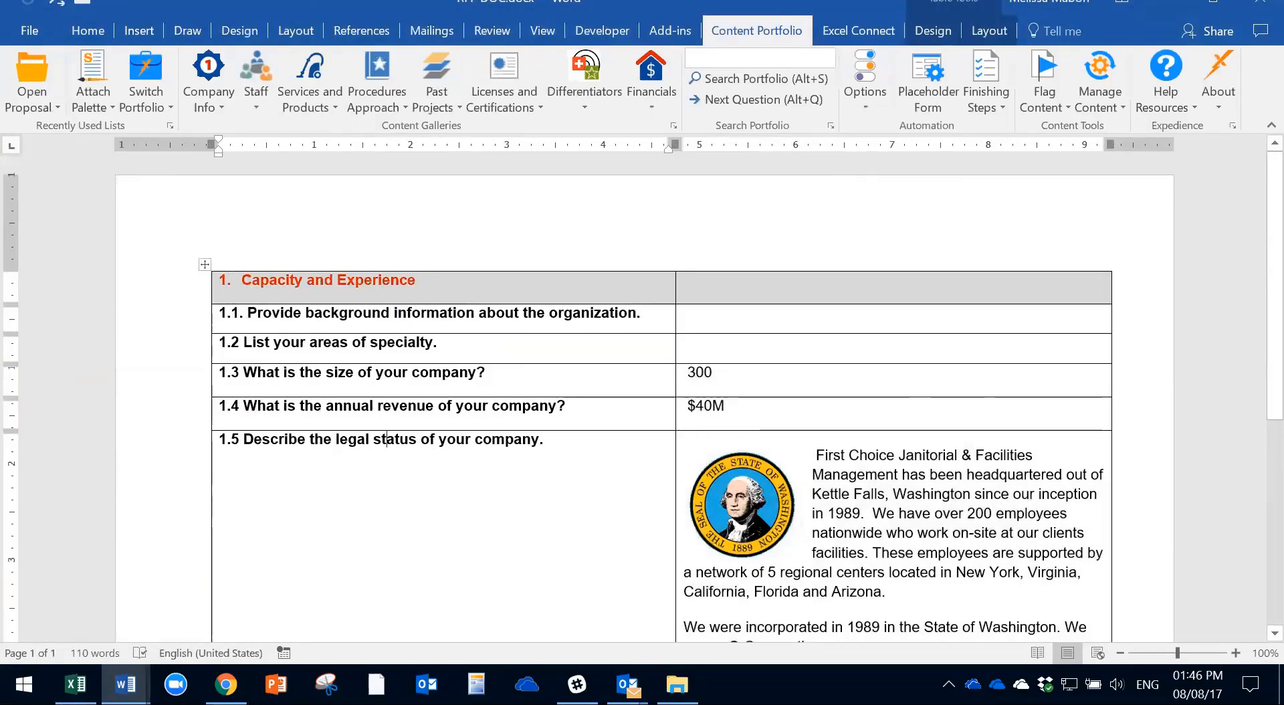
# Look over the Capacity and Experience table, including the legal status answer to question 1.5.
pyautogui.scroll(-4, 642, 401)
pyautogui.scroll(4, 642, 402)
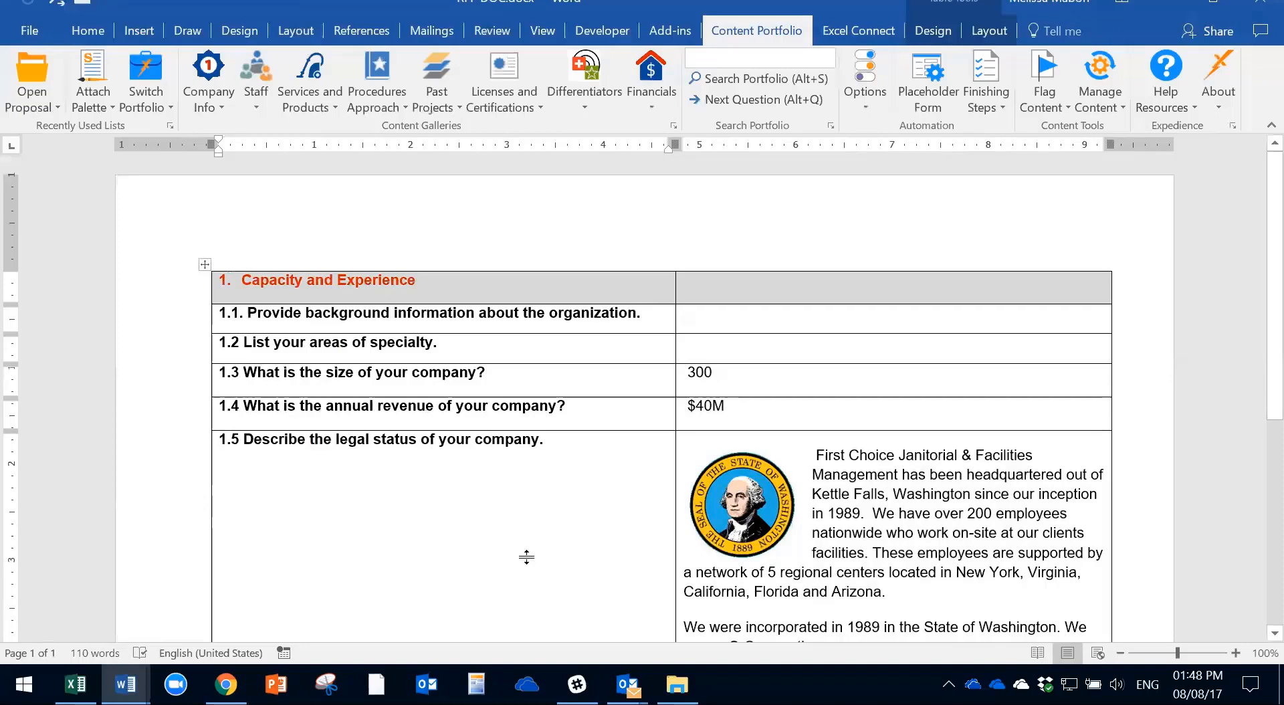
pyautogui.scroll(-3, 491, 342)
pyautogui.scroll(-3, 768, 423)
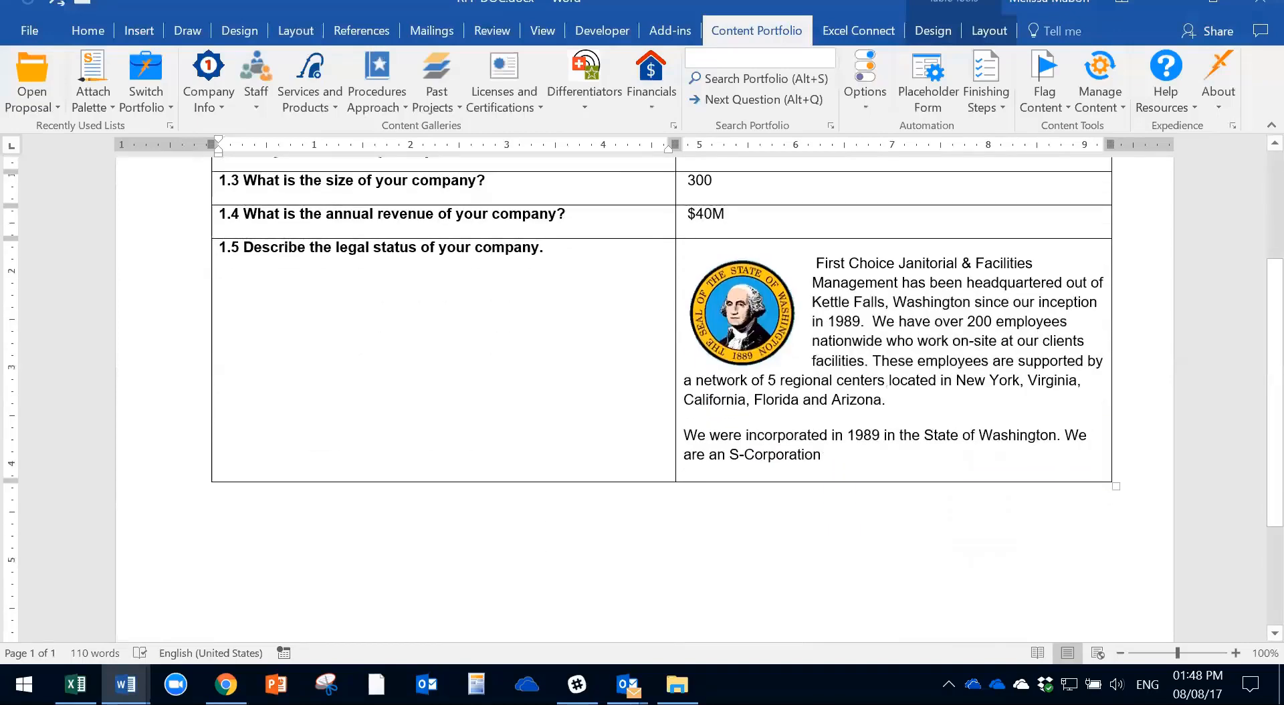
pyautogui.scroll(3, 769, 424)
pyautogui.click(758, 413)
pyautogui.click(888, 496)
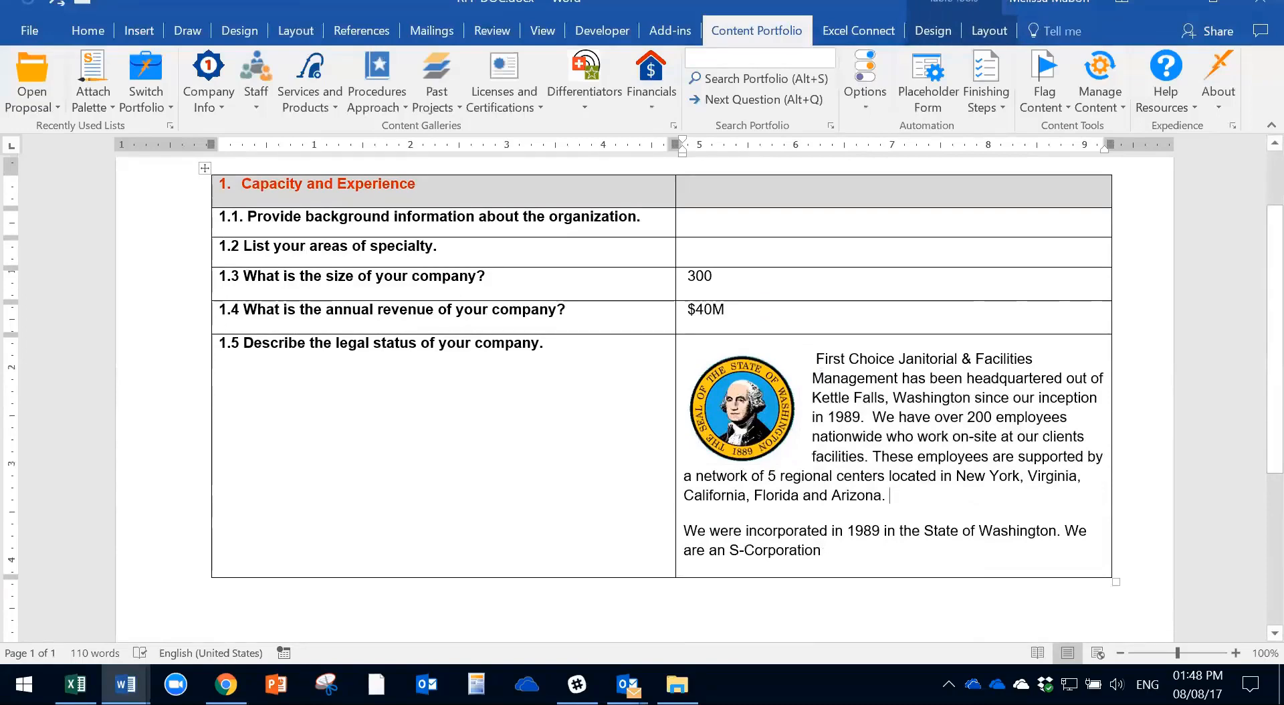
pyautogui.scroll(3, 699, 394)
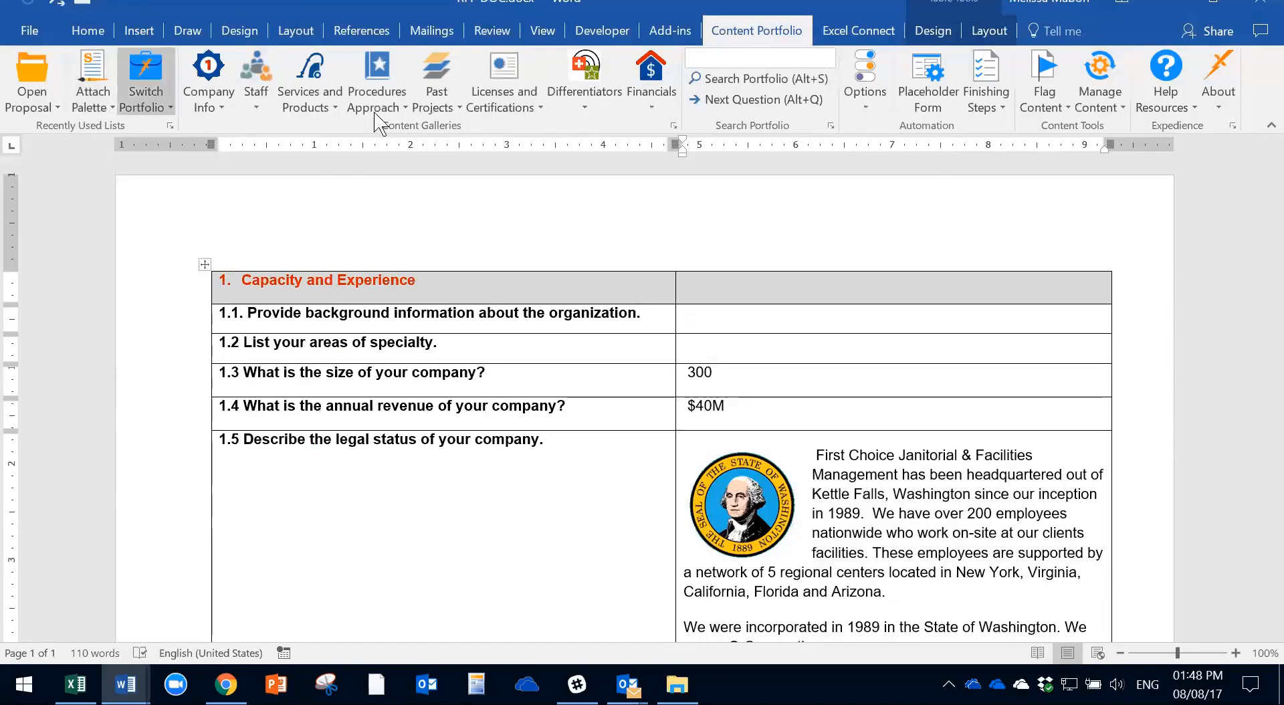
# Preview the About Us entries in the Company Info content gallery without inserting any.
pyautogui.click(669, 31)
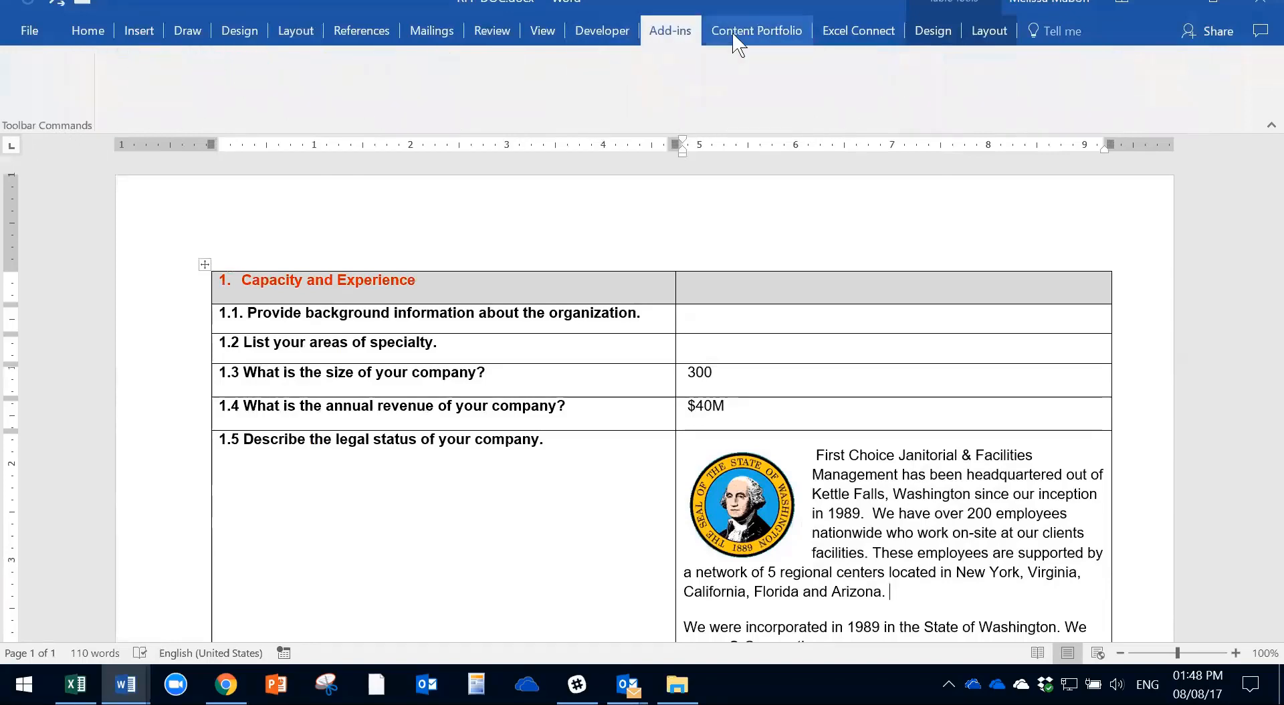
pyautogui.click(757, 34)
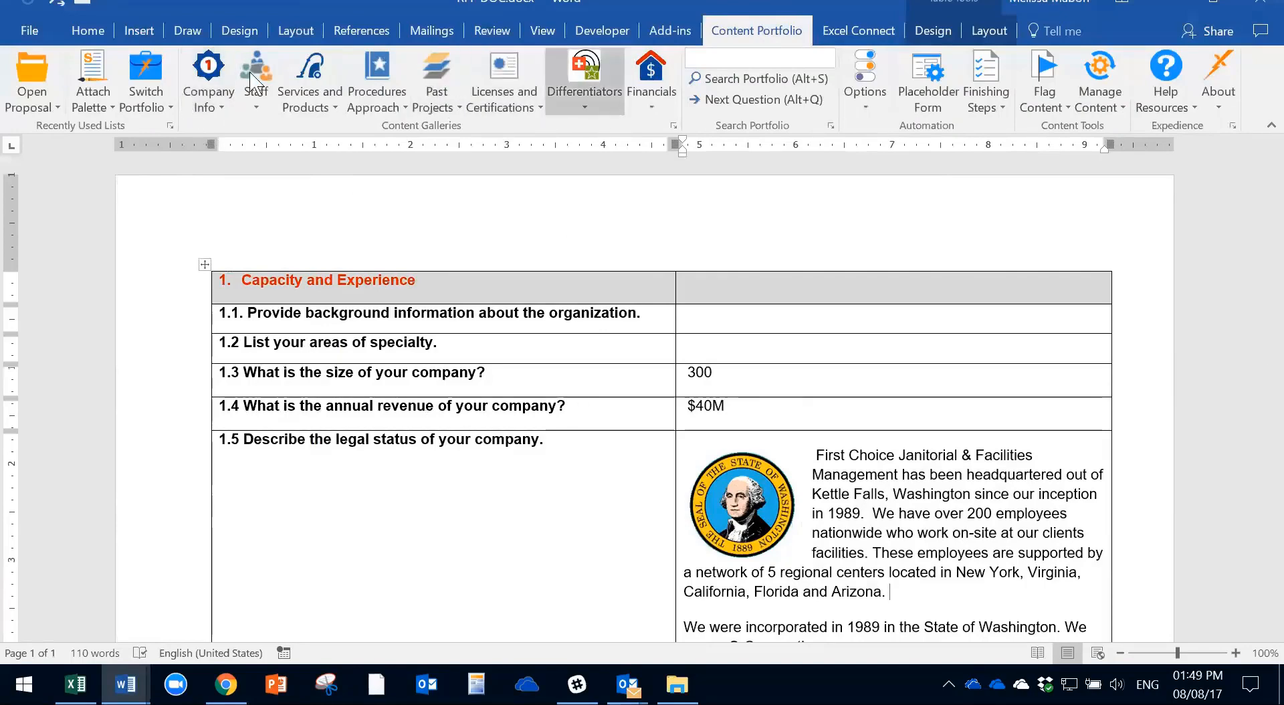
pyautogui.click(222, 108)
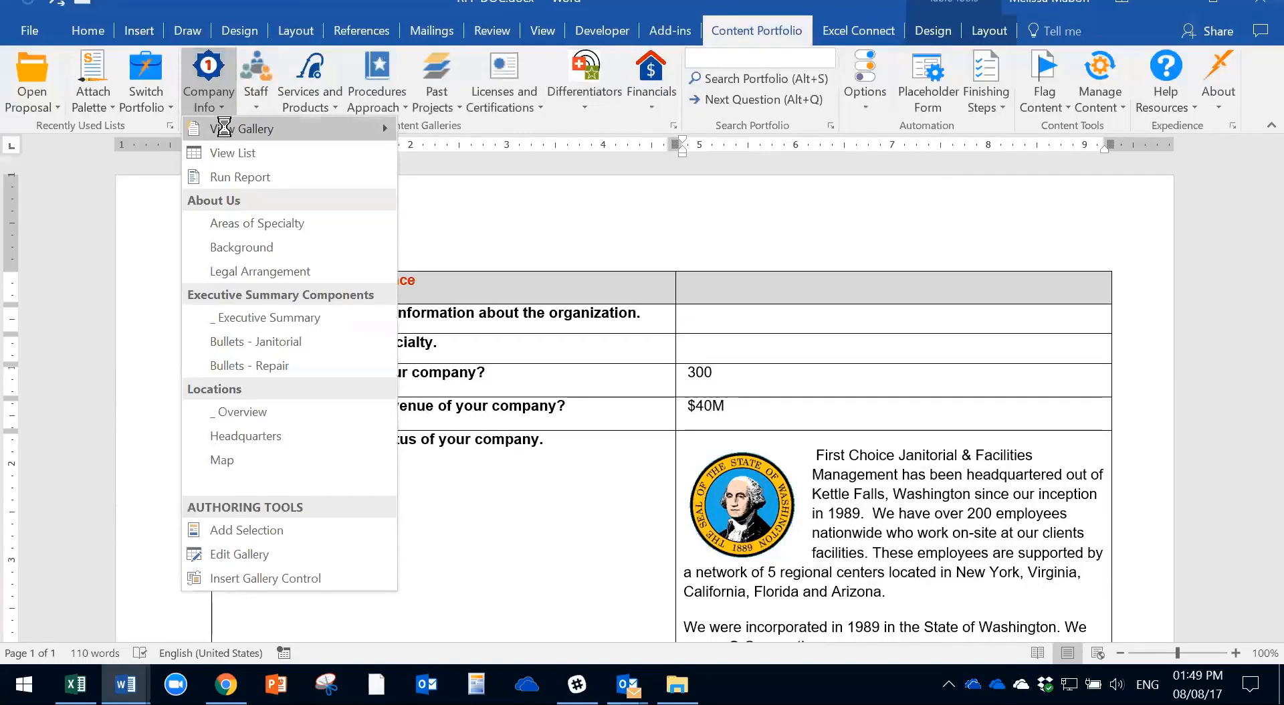
pyautogui.moveTo(224, 126)
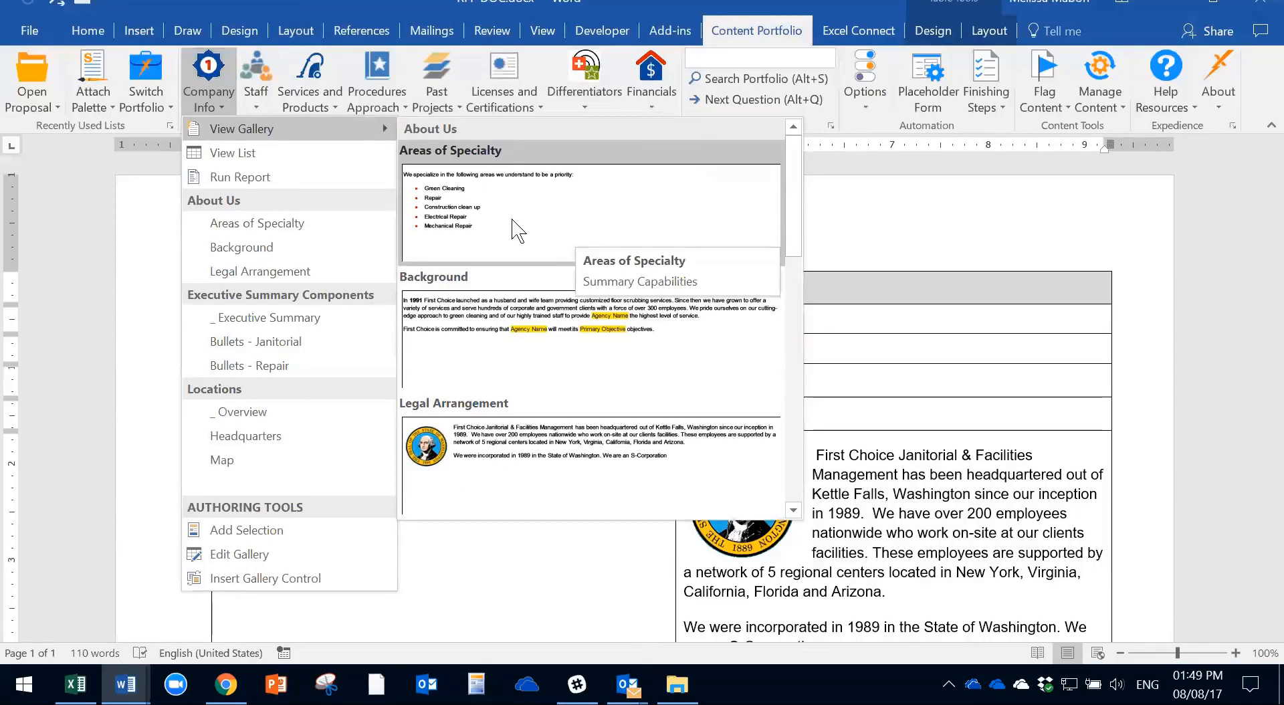
pyautogui.click(932, 196)
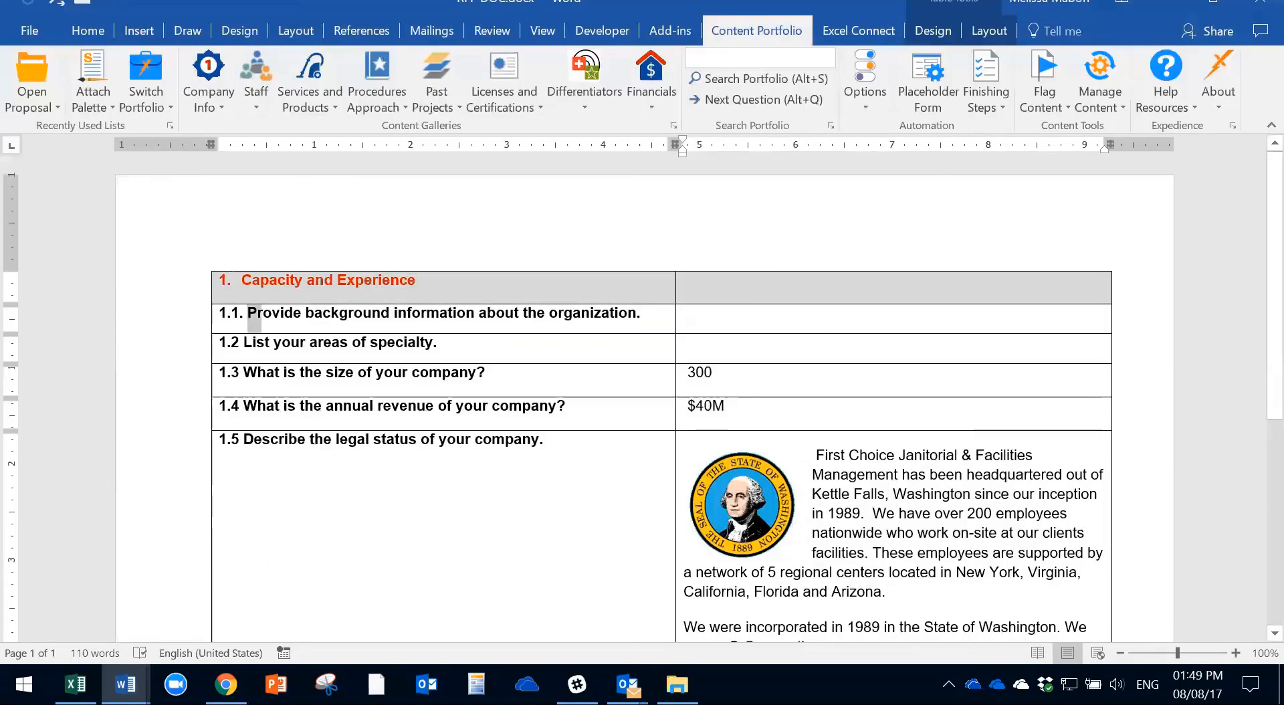
# Search the content portfolio for question 1.1 and insert the Company Info Background entry in its answer cell.
pyautogui.moveTo(266, 313)
pyautogui.mouseDown()
pyautogui.moveTo(268, 344)
pyautogui.moveTo(268, 315)
pyautogui.mouseUp()
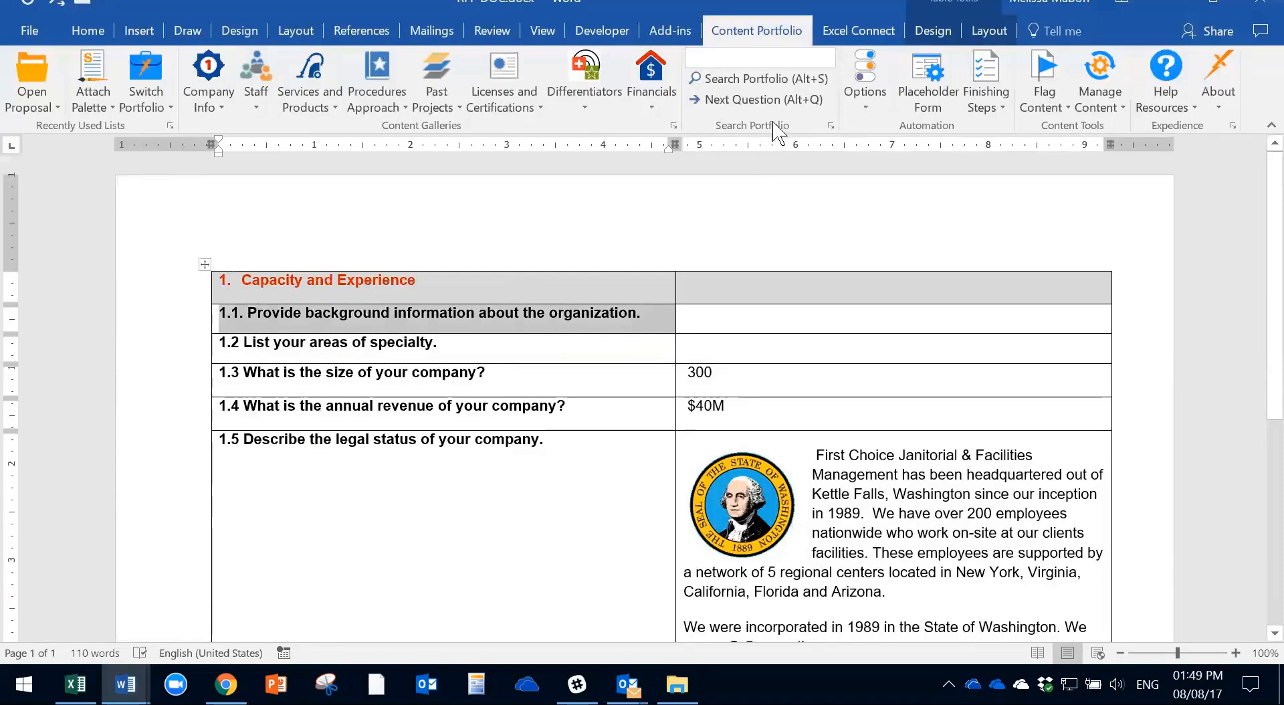
pyautogui.click(744, 82)
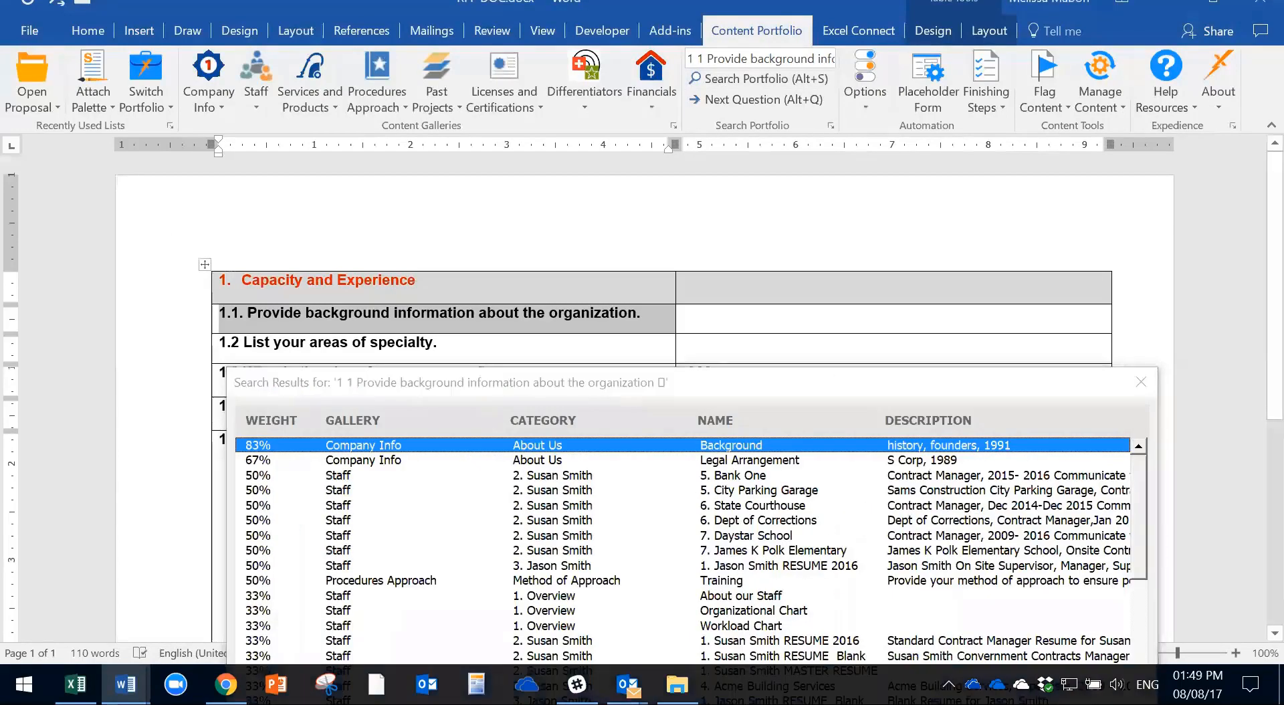
pyautogui.moveTo(588, 381); pyautogui.dragTo(606, 378)
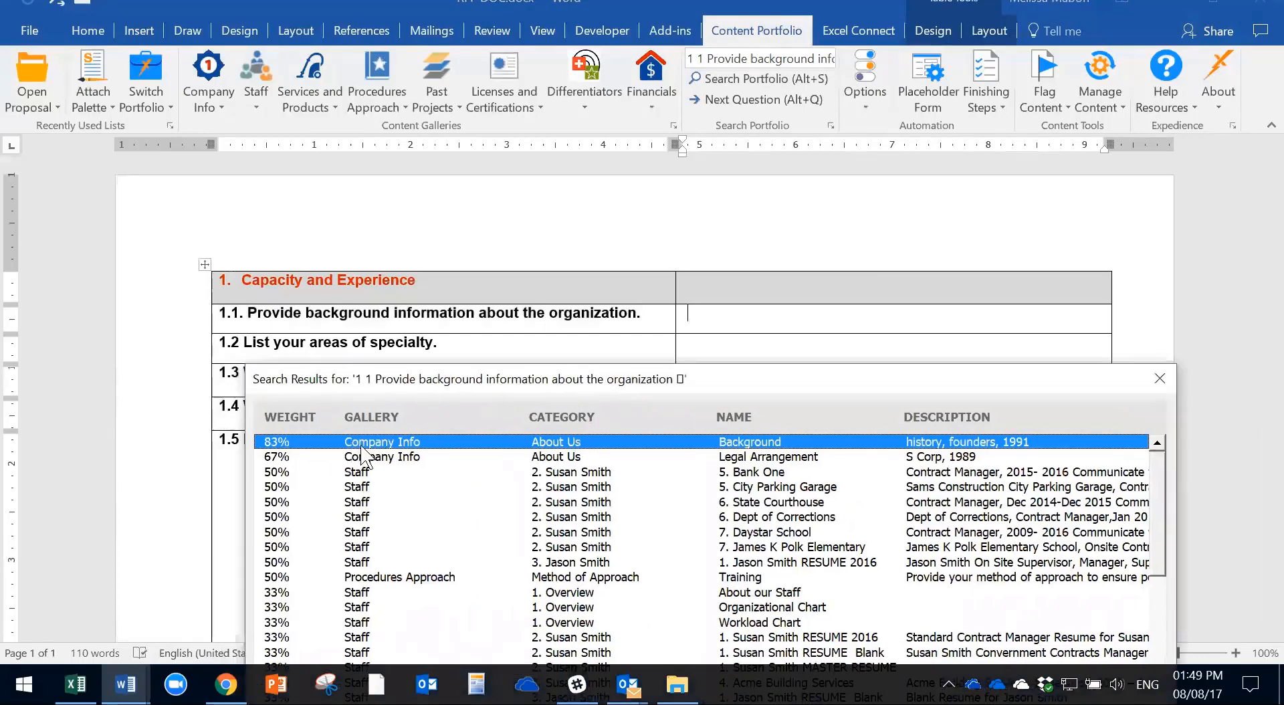
pyautogui.doubleClick(402, 442)
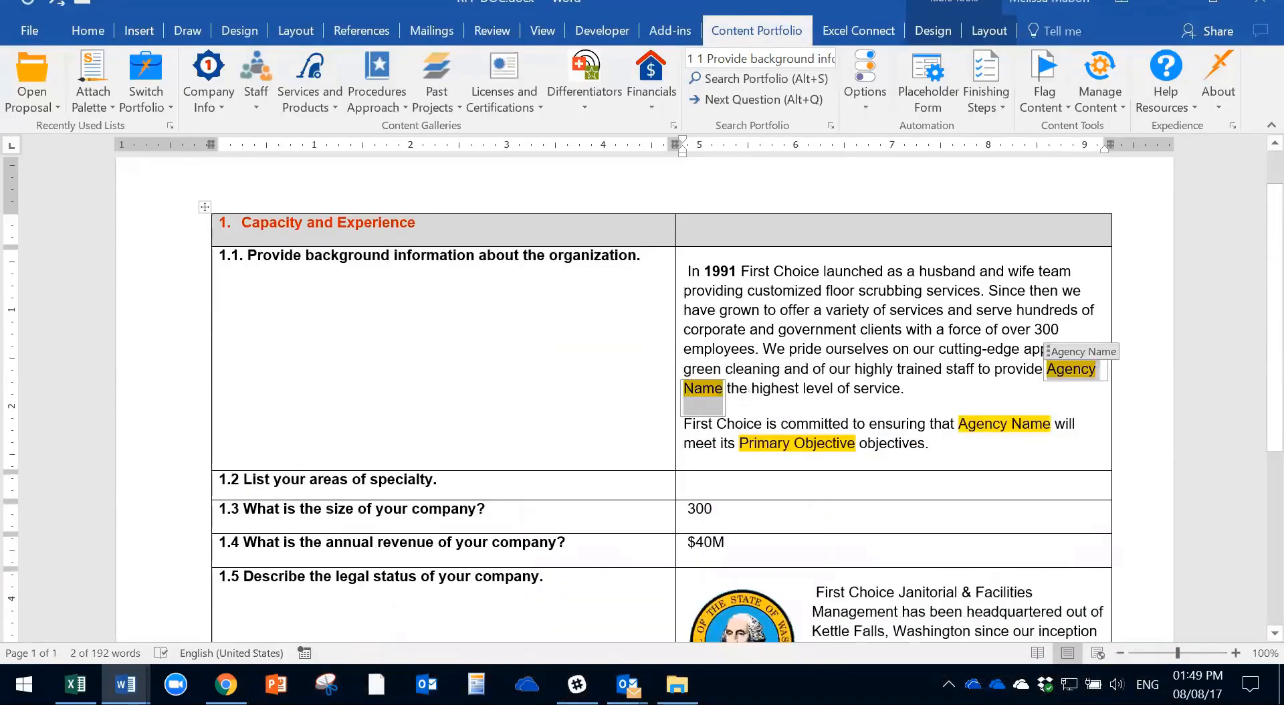
# Replace the Agency Name placeholder in the question 1.1 answer with State of Ohio.
pyautogui.click(797, 444)
pyautogui.click(1009, 425)
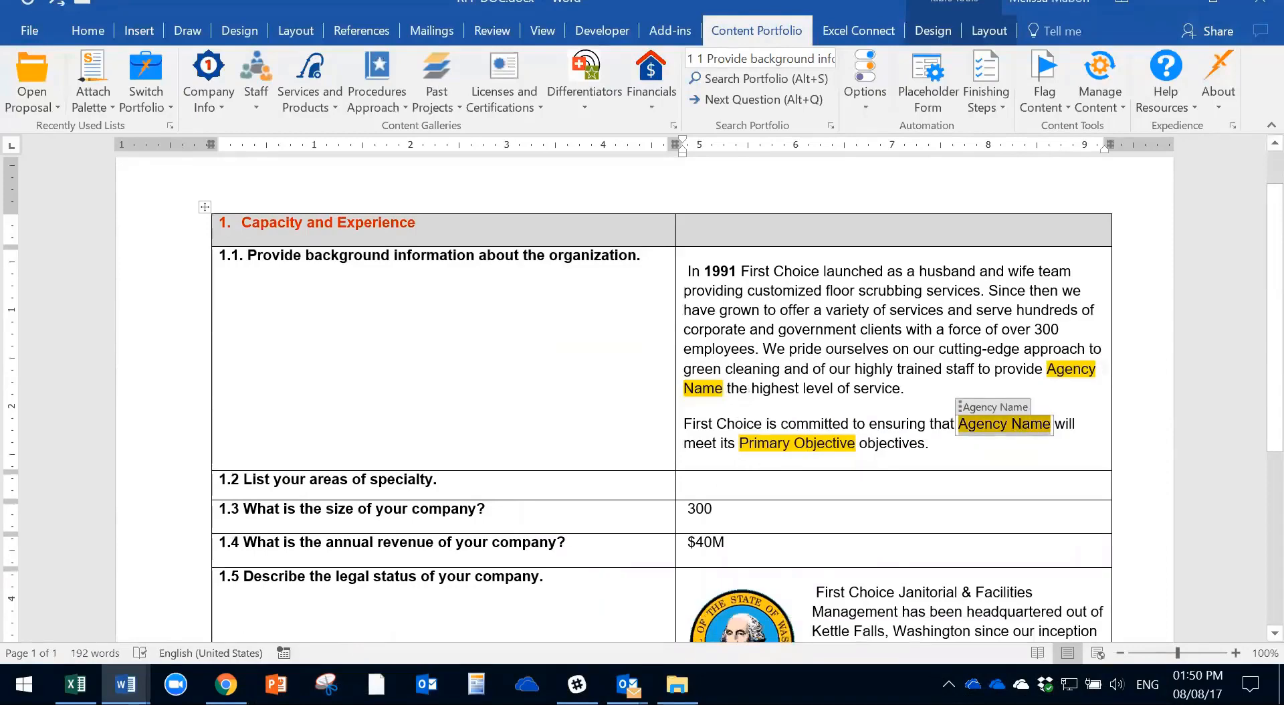
pyautogui.click(1071, 370)
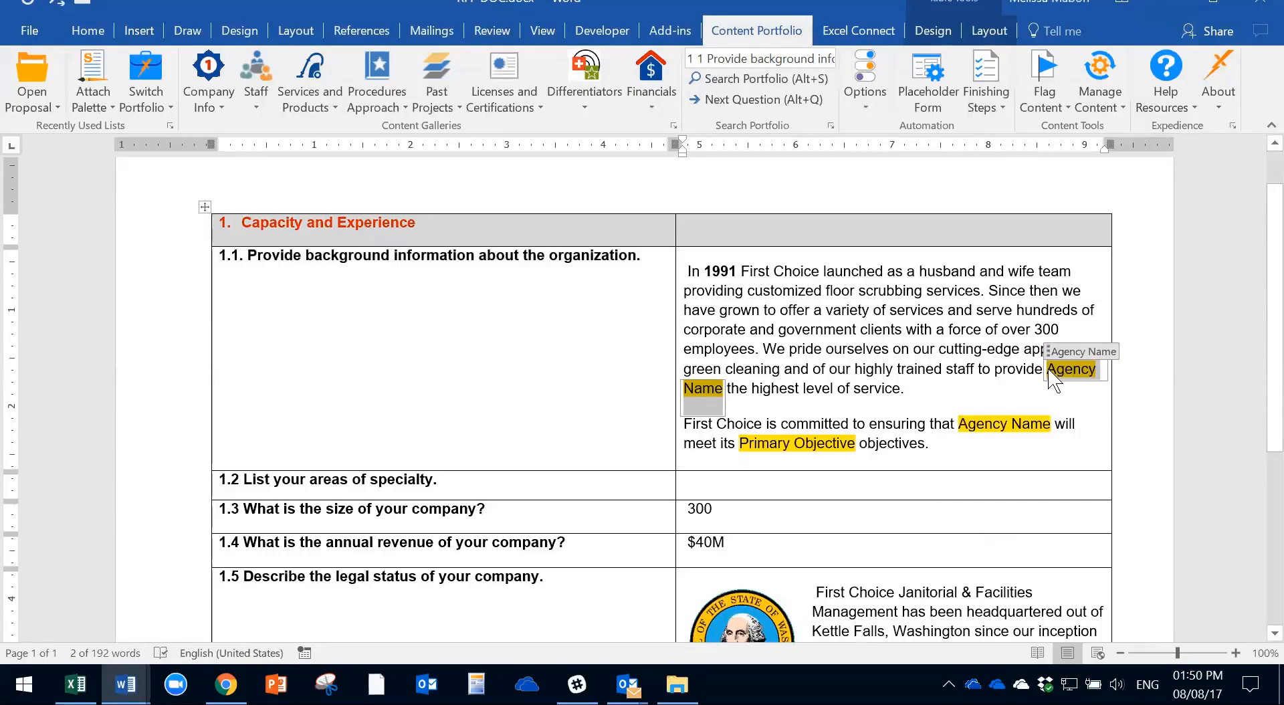
pyautogui.write('Sna')
pyautogui.press('BackSpace')
pyautogui.press('BackSpace')
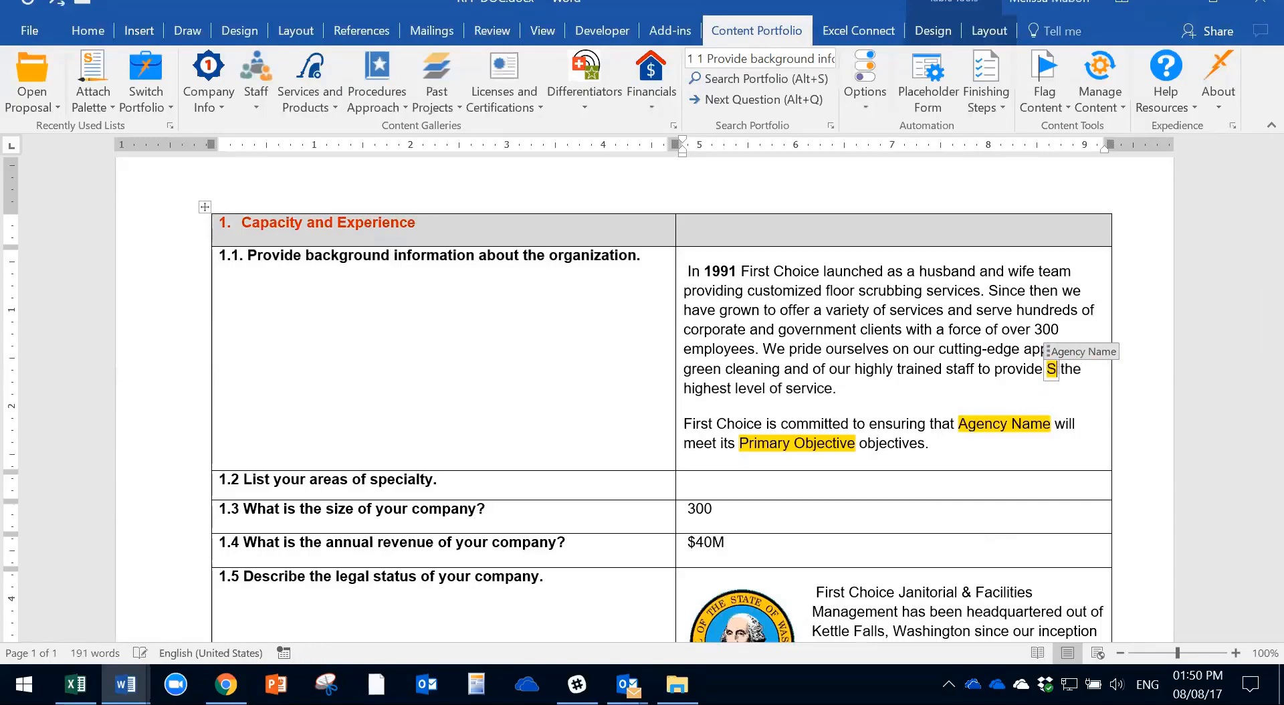
pyautogui.write('a')
pyautogui.press('BackSpace')
pyautogui.write('tateo')
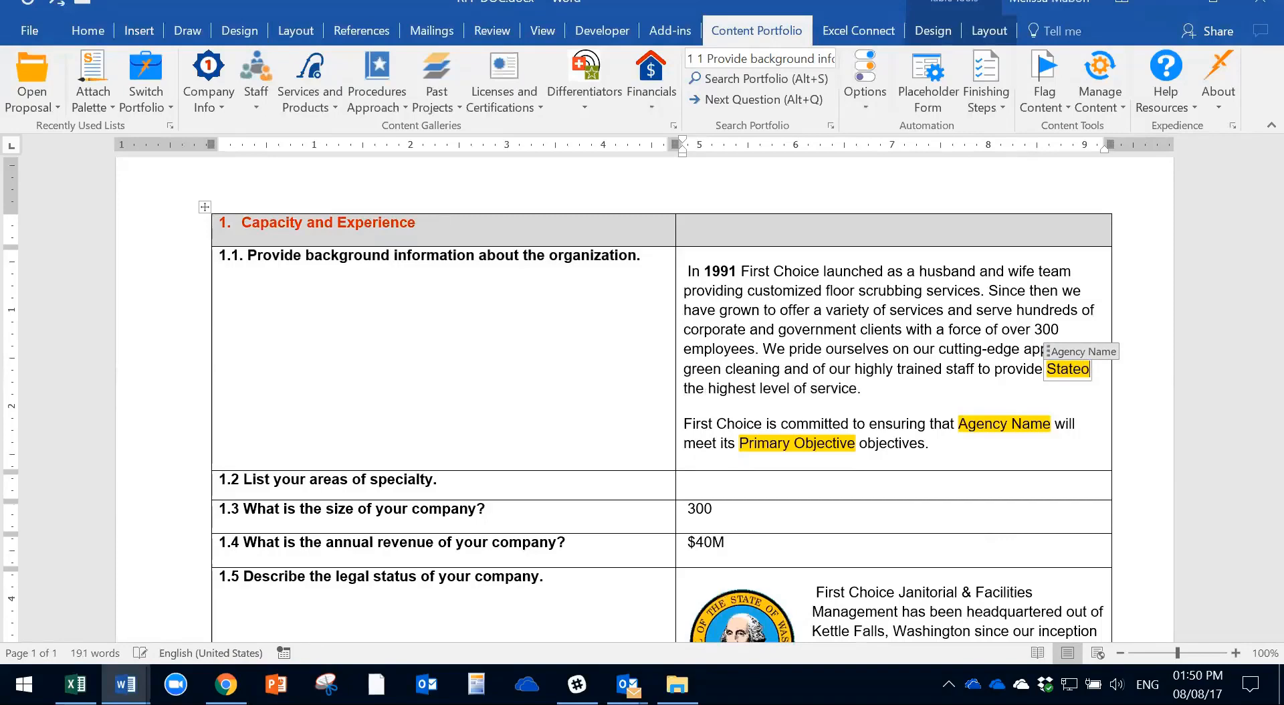
pyautogui.press('BackSpace')
pyautogui.write('of Ohio')
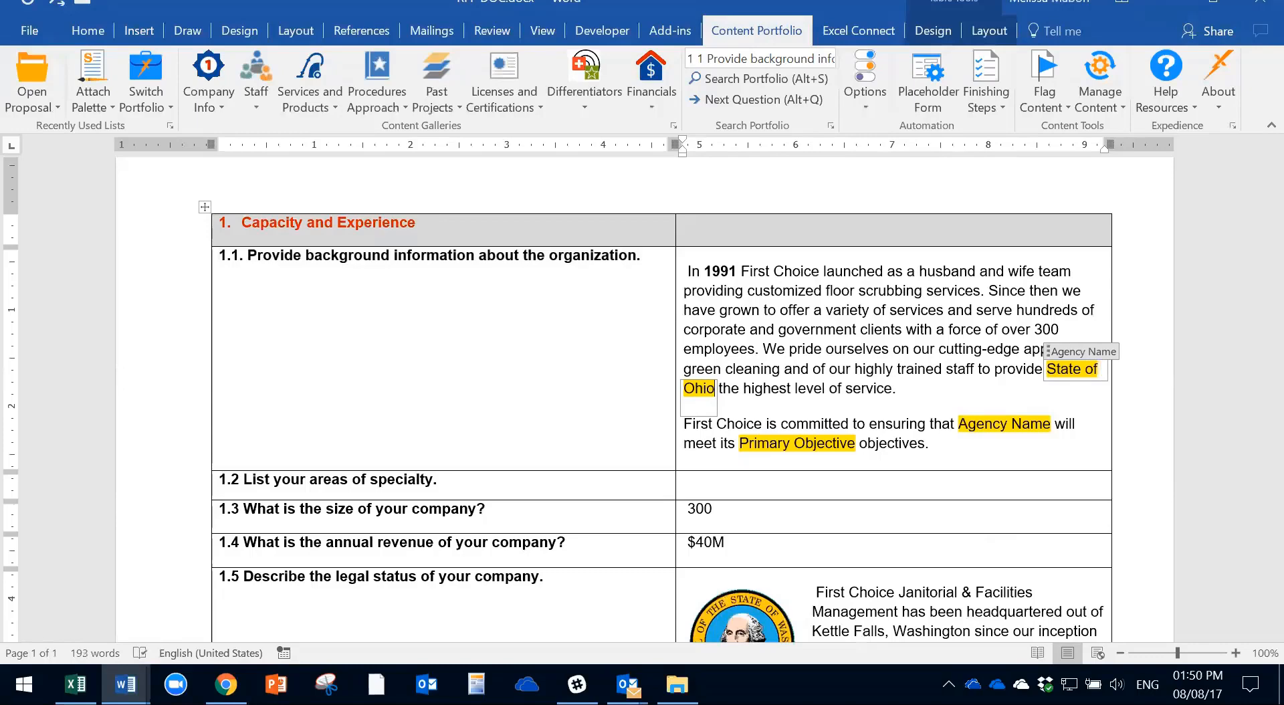
pyautogui.click(862, 369)
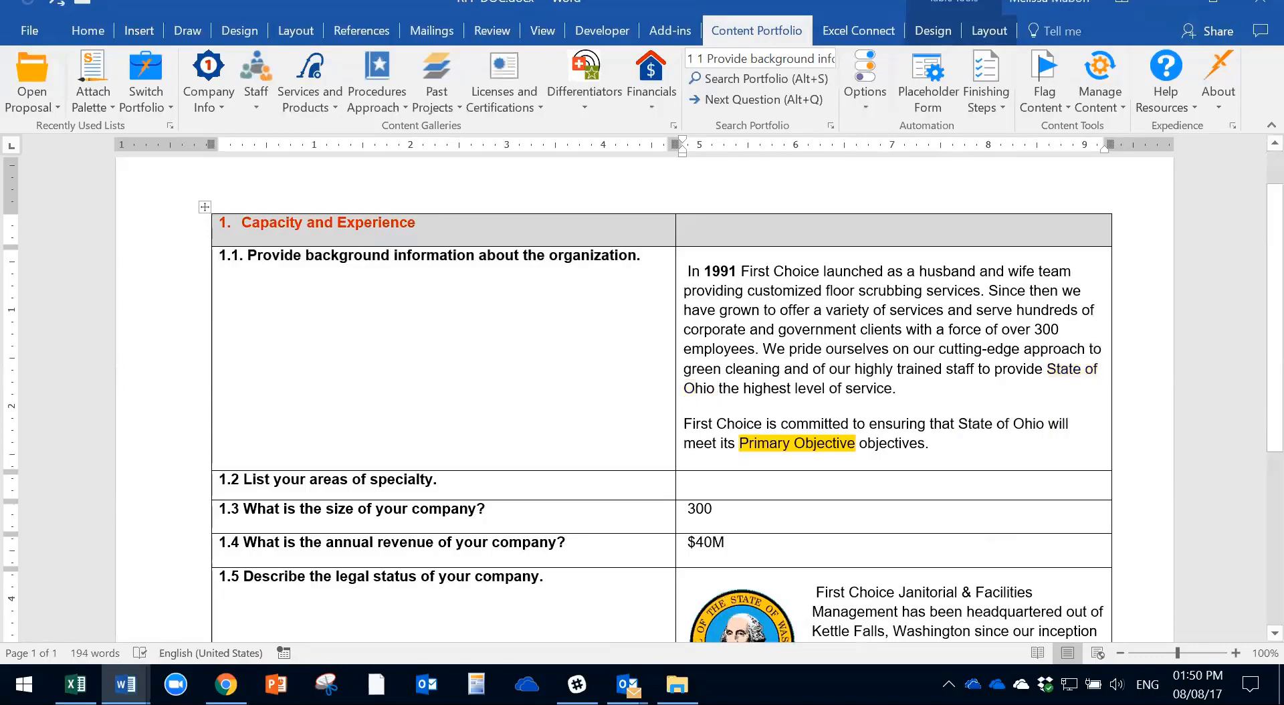
# Set the Primary Objective placeholder in the question 1.1 answer to water conservation.
pyautogui.scroll(-1, 751, 515)
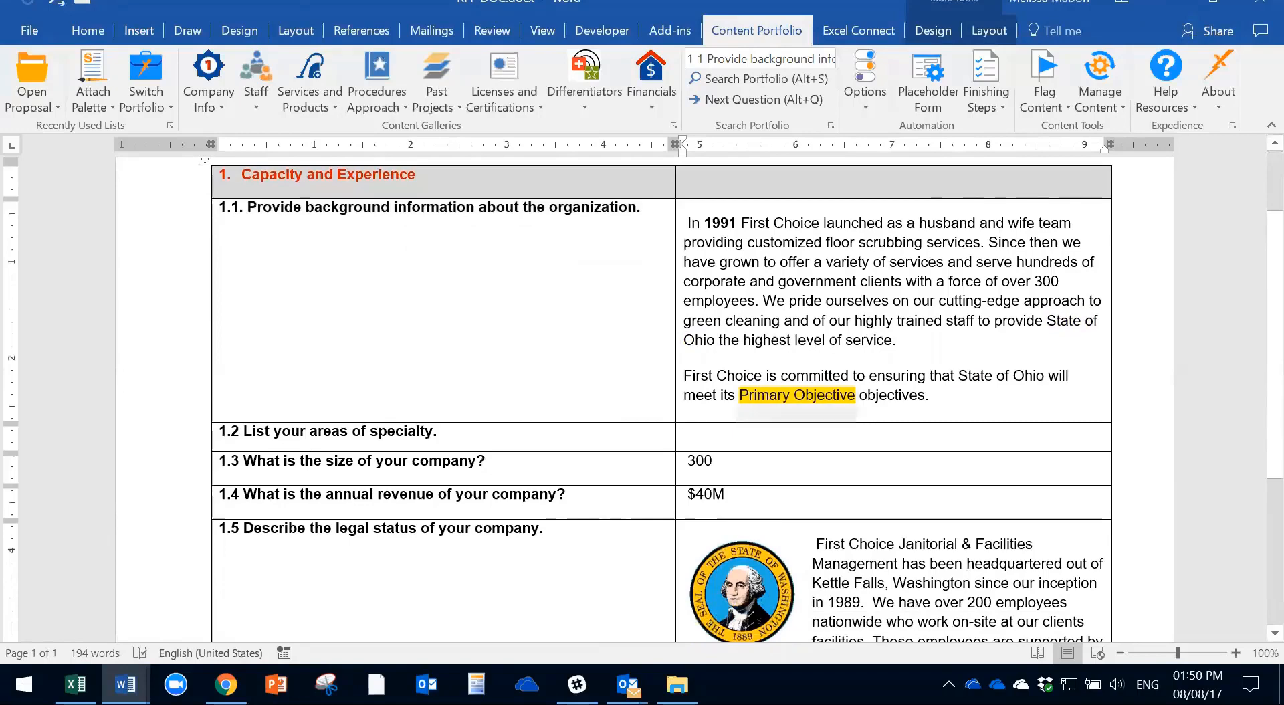
pyautogui.click(847, 395)
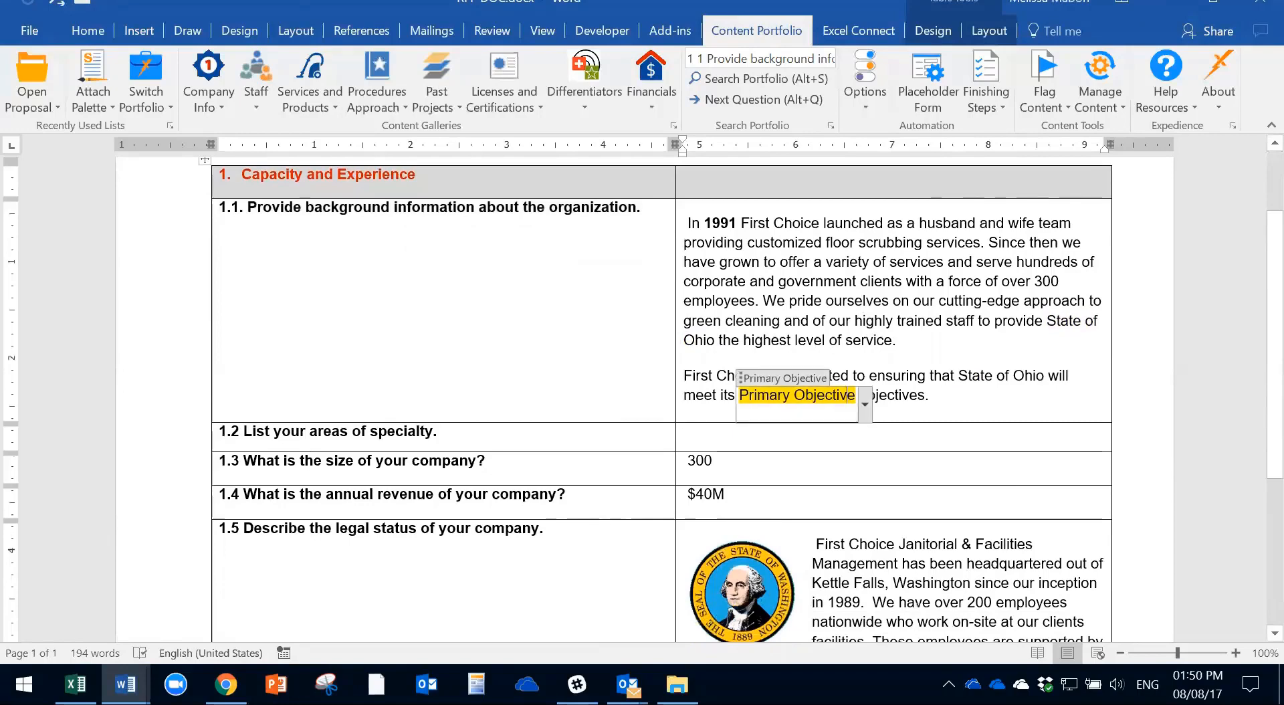
pyautogui.click(865, 405)
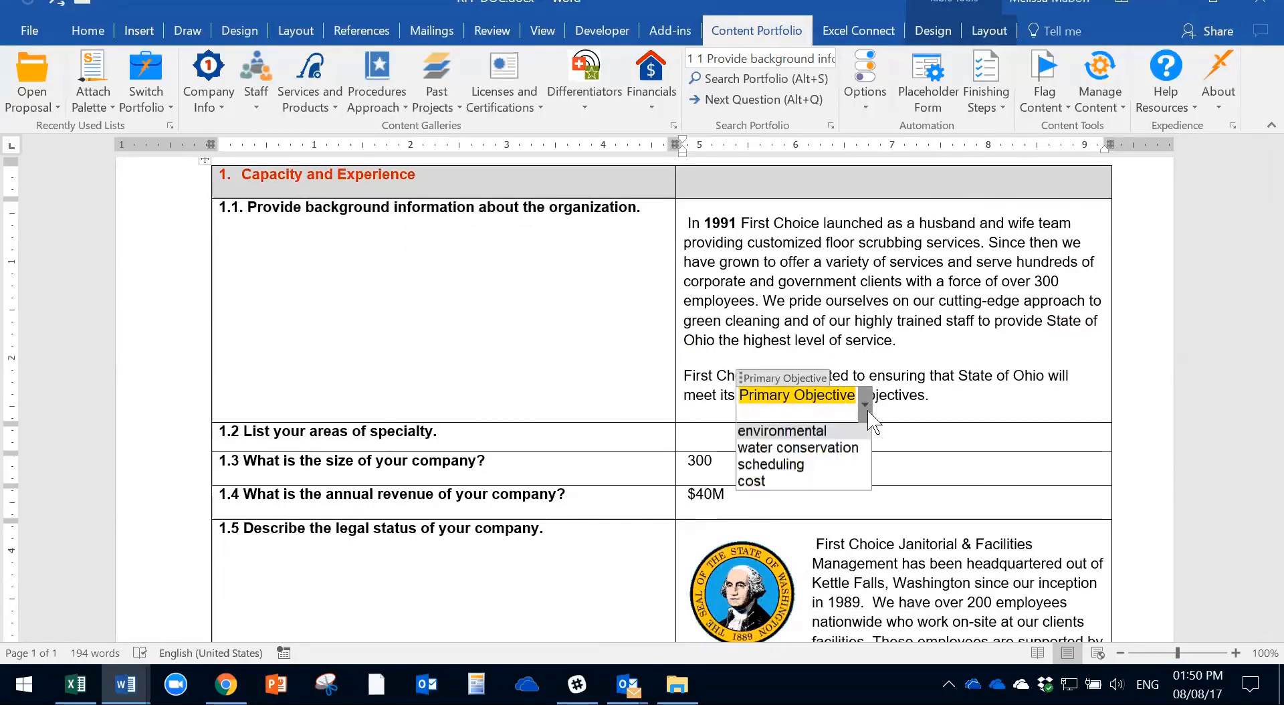
pyautogui.click(837, 452)
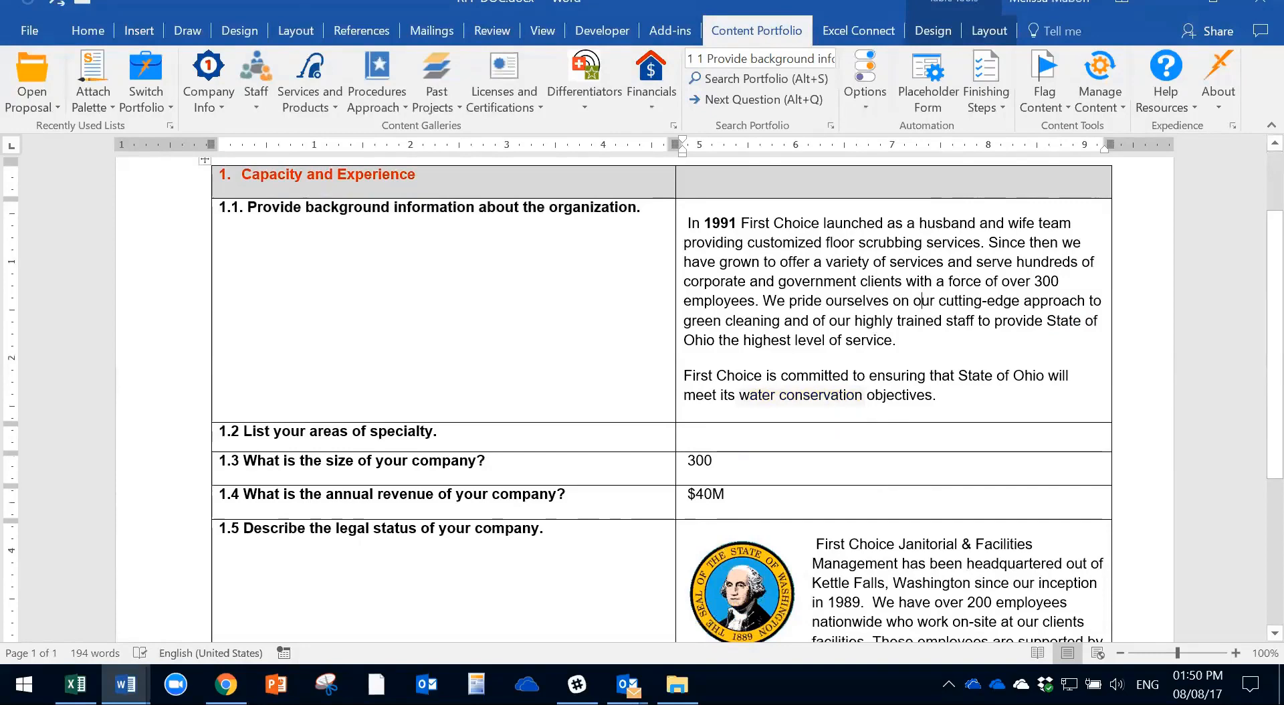
# Insert the Company Info Areas of Specialty entry in the question 1.2 answer cell and remove its trailing blank line.
pyautogui.click(688, 431)
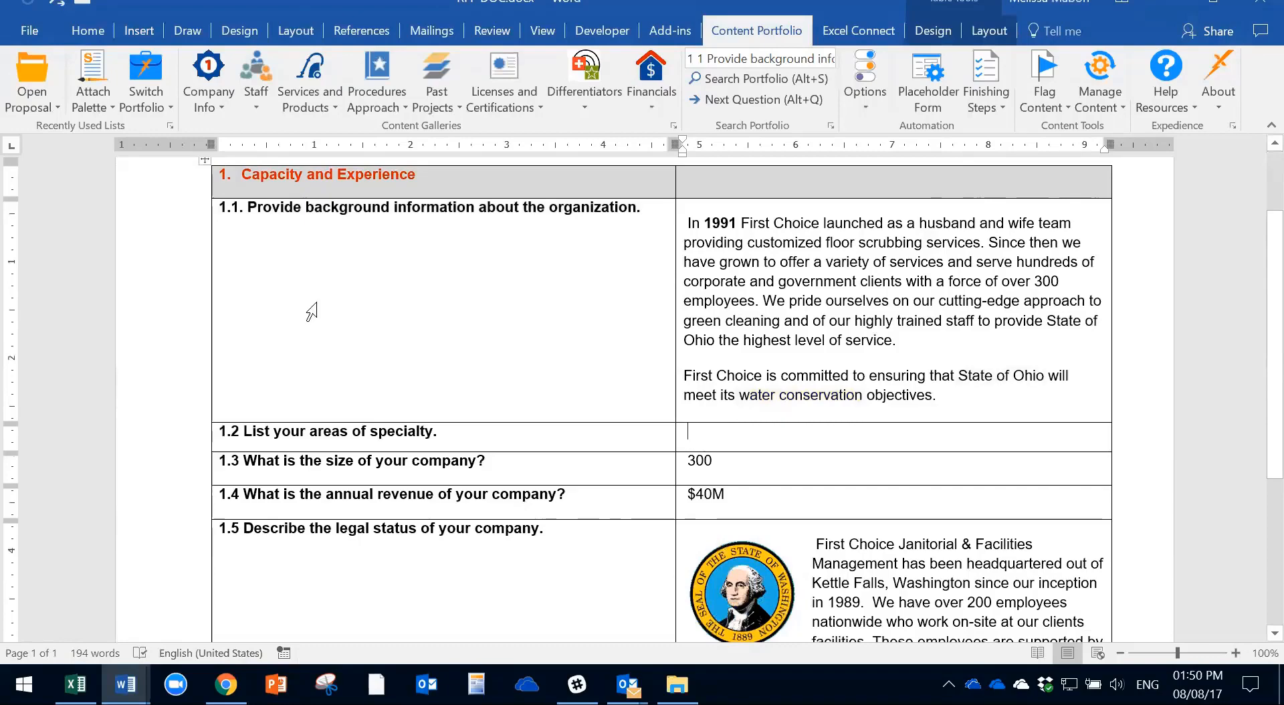
pyautogui.click(209, 102)
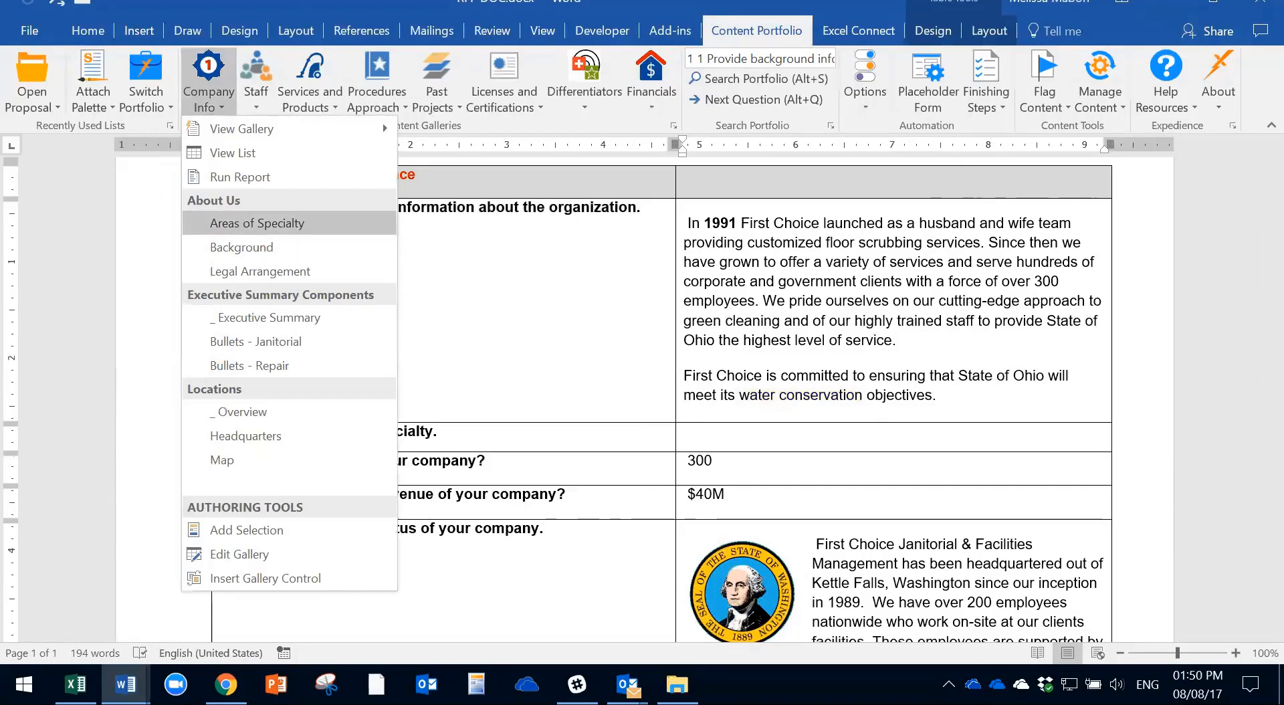
pyautogui.click(281, 223)
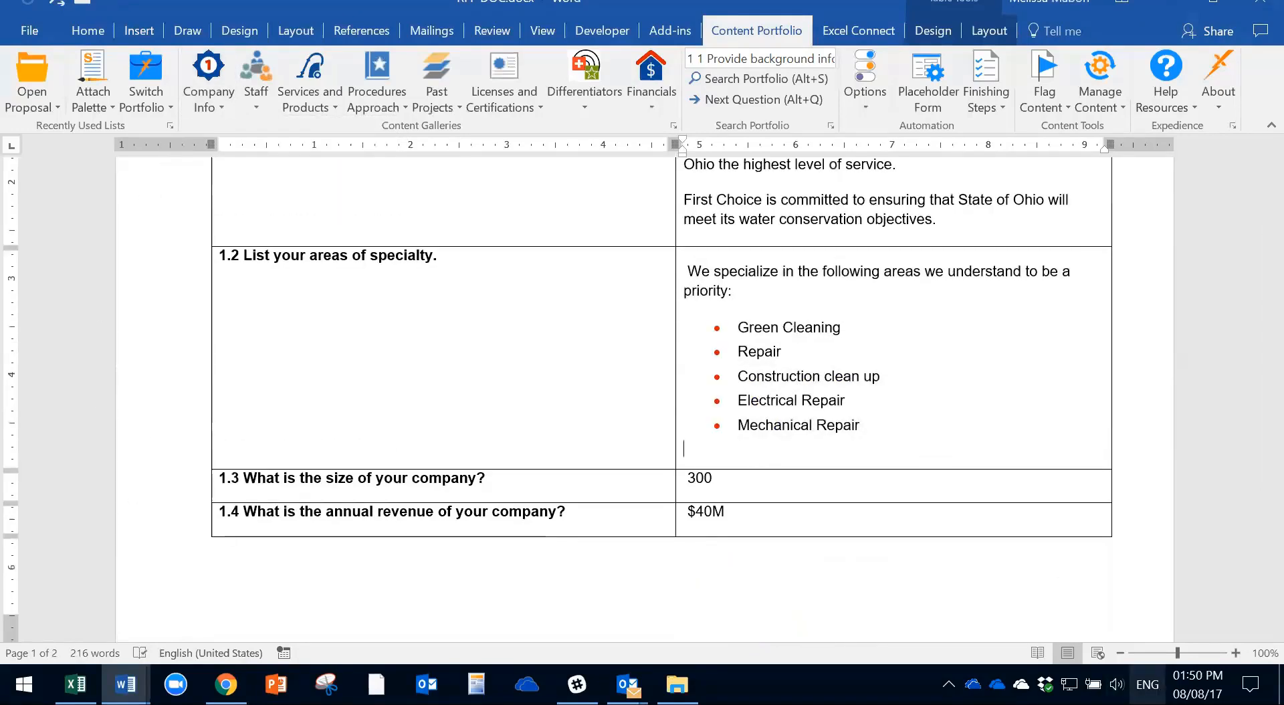
pyautogui.press('BackSpace')
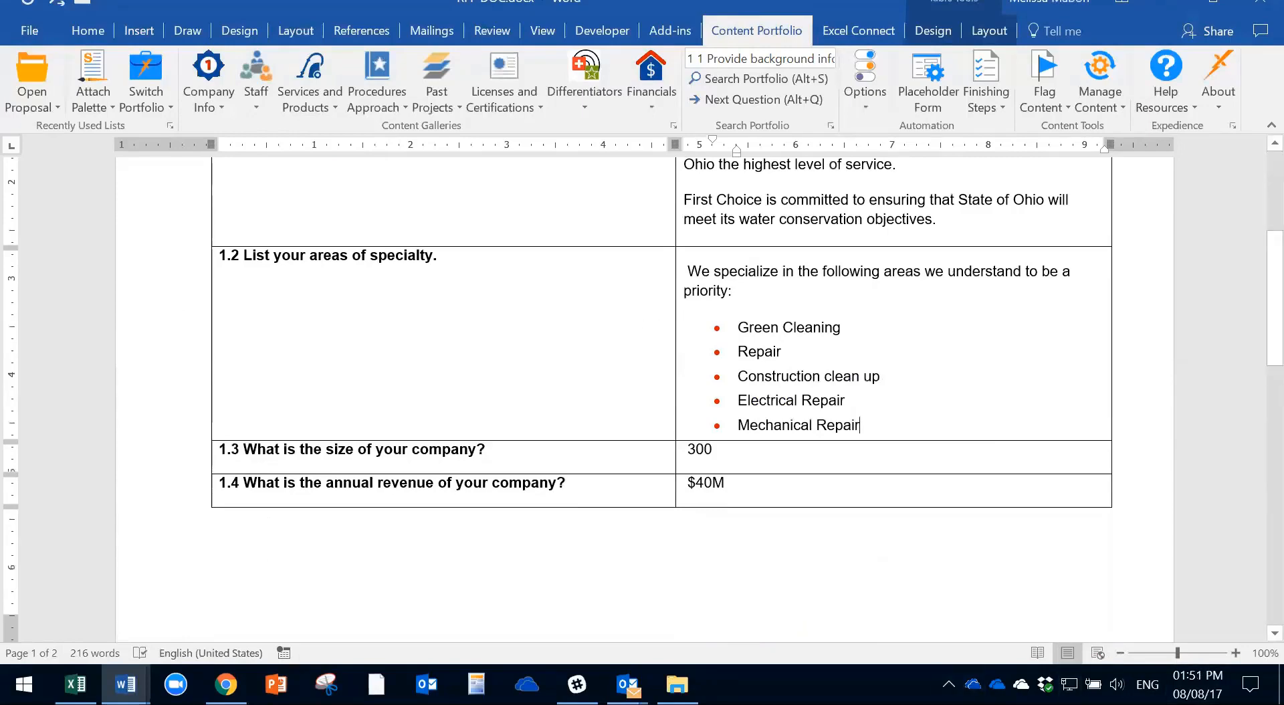
pyautogui.scroll(5, 642, 395)
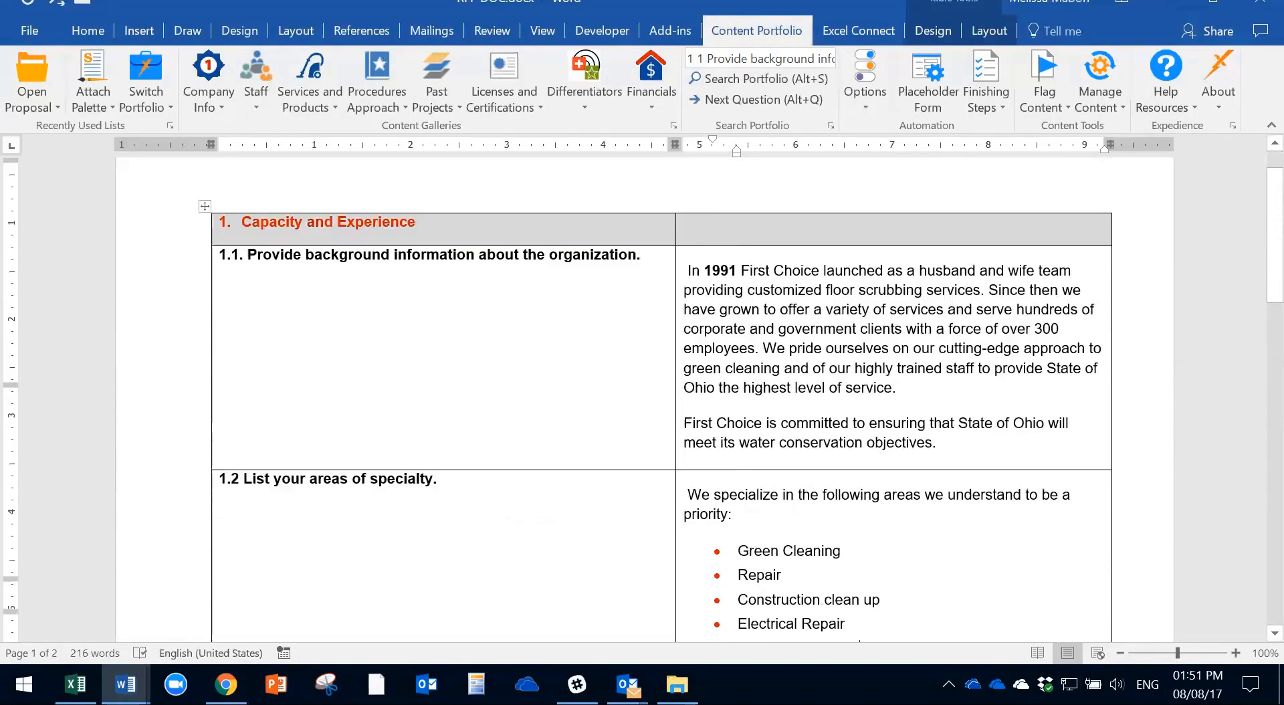
pyautogui.scroll(-5, 642, 394)
pyautogui.scroll(-2, 642, 394)
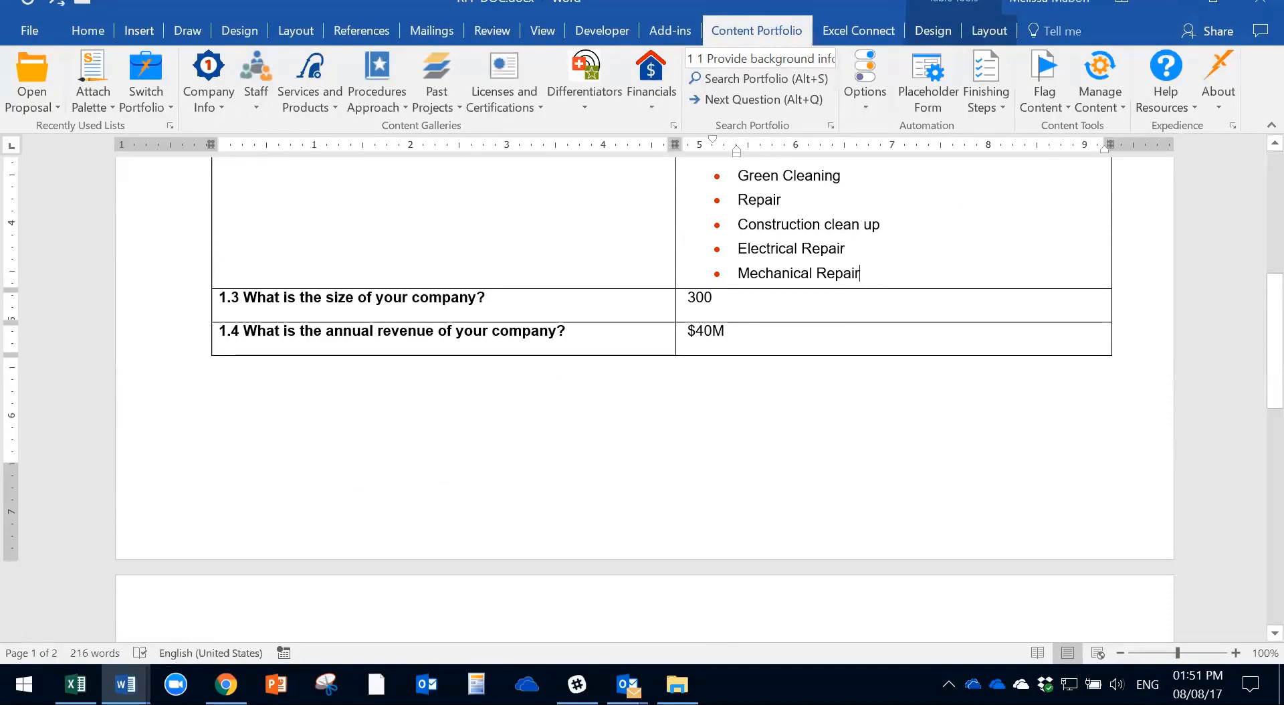
pyautogui.scroll(5, 642, 399)
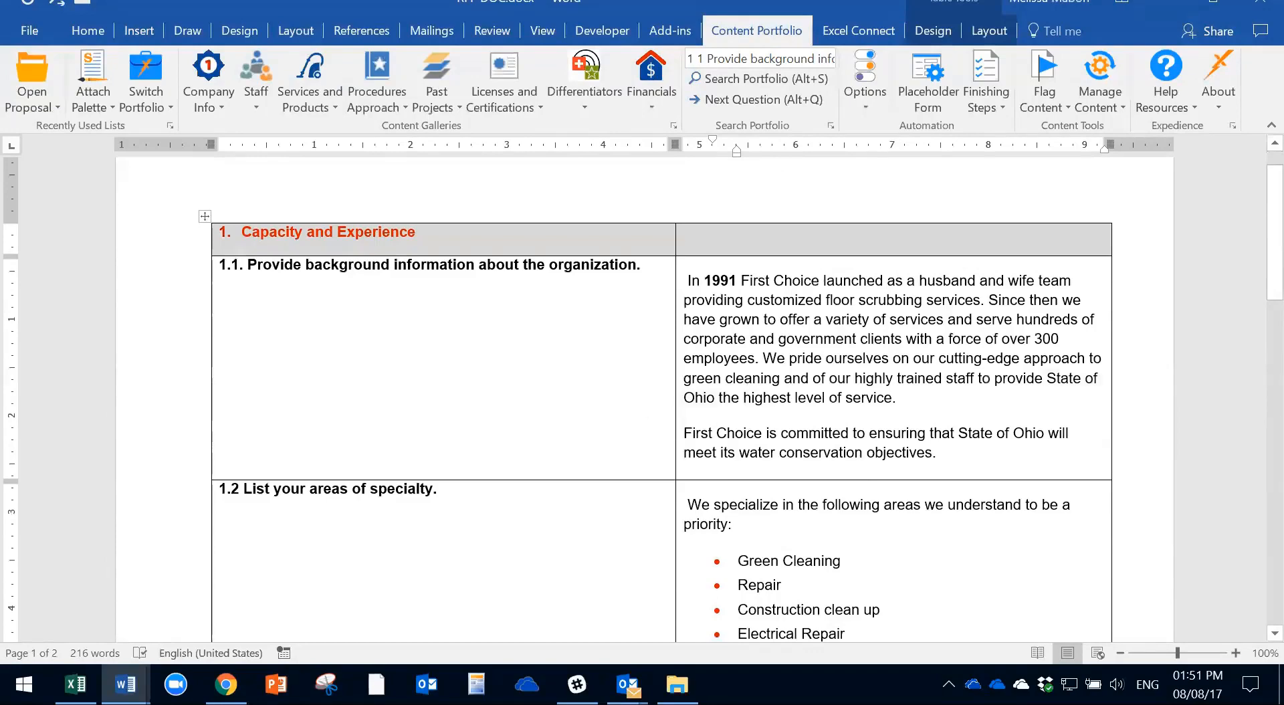
# Inspect the worksheet restrictions report for the Bid 15-103 sheet and close it.
pyautogui.click(862, 39)
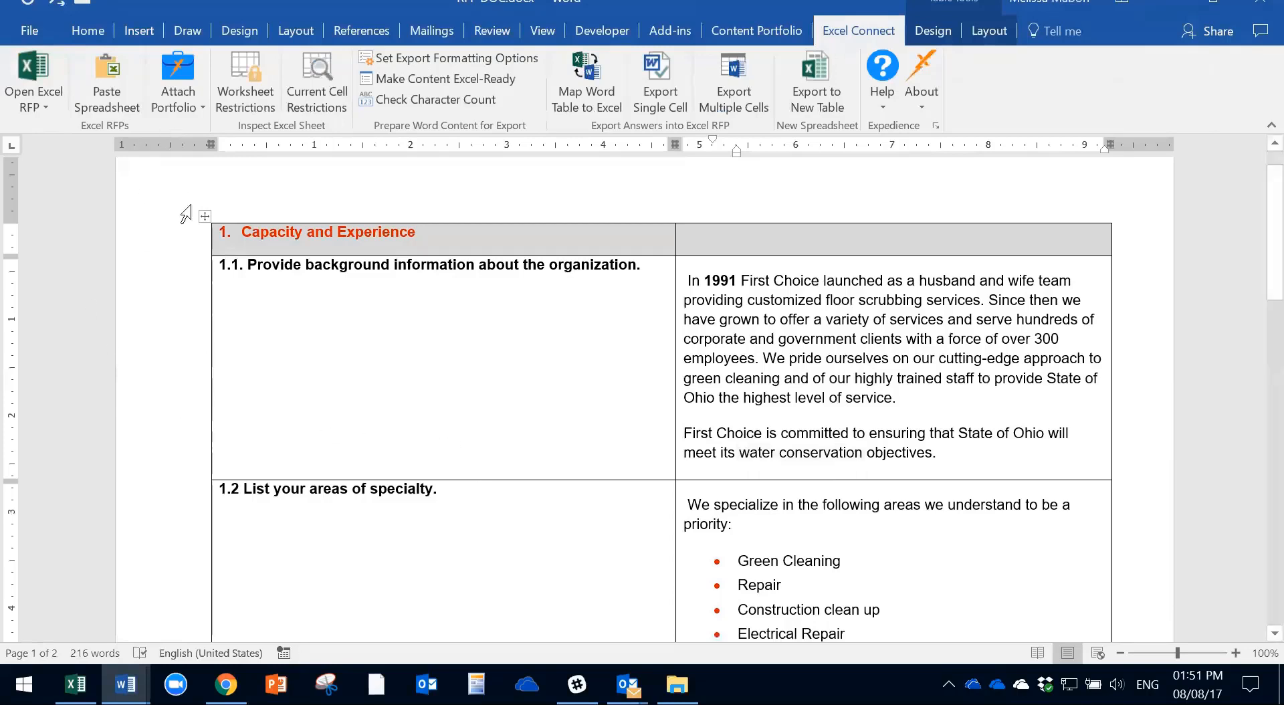
pyautogui.click(251, 100)
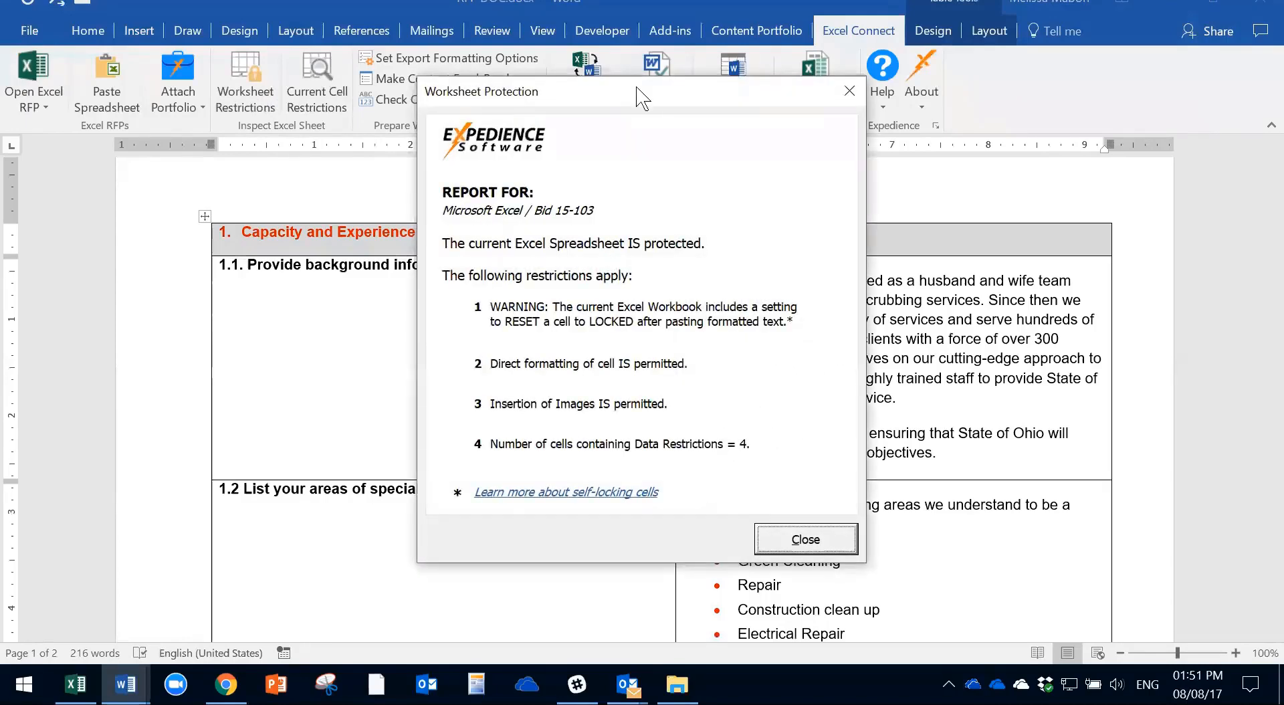
pyautogui.moveTo(640, 96); pyautogui.dragTo(645, 61)
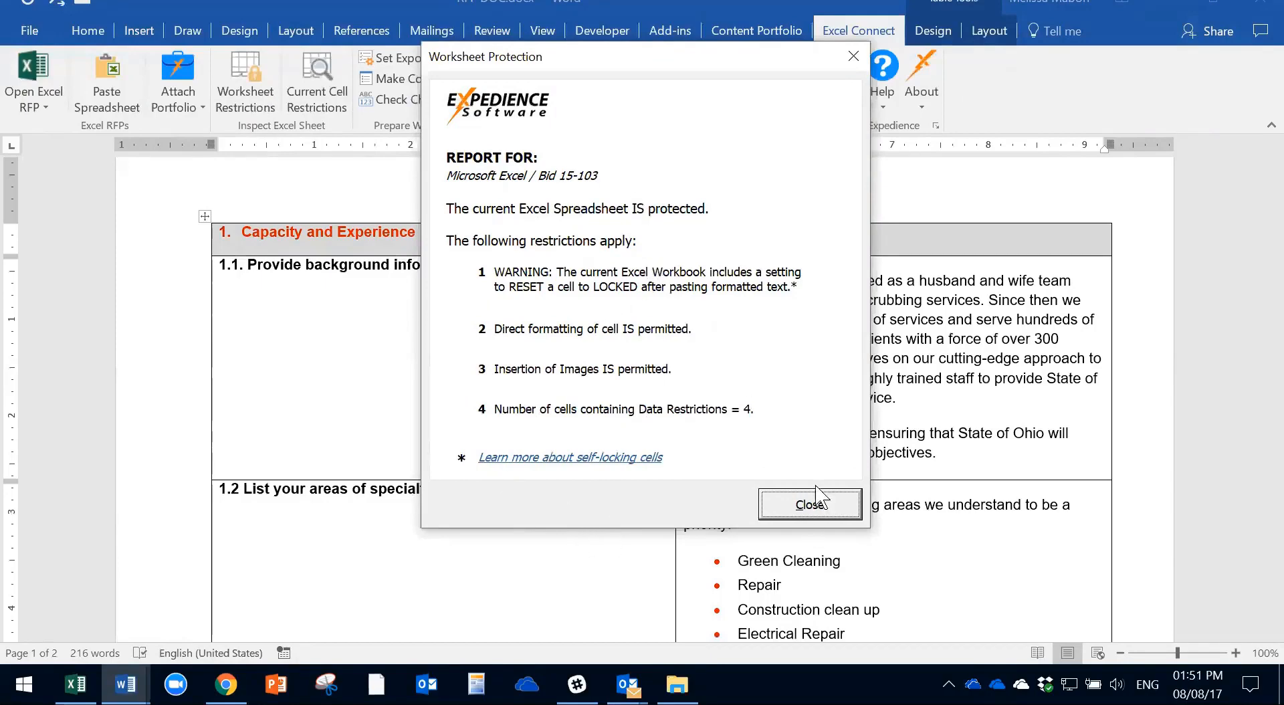
pyautogui.click(810, 504)
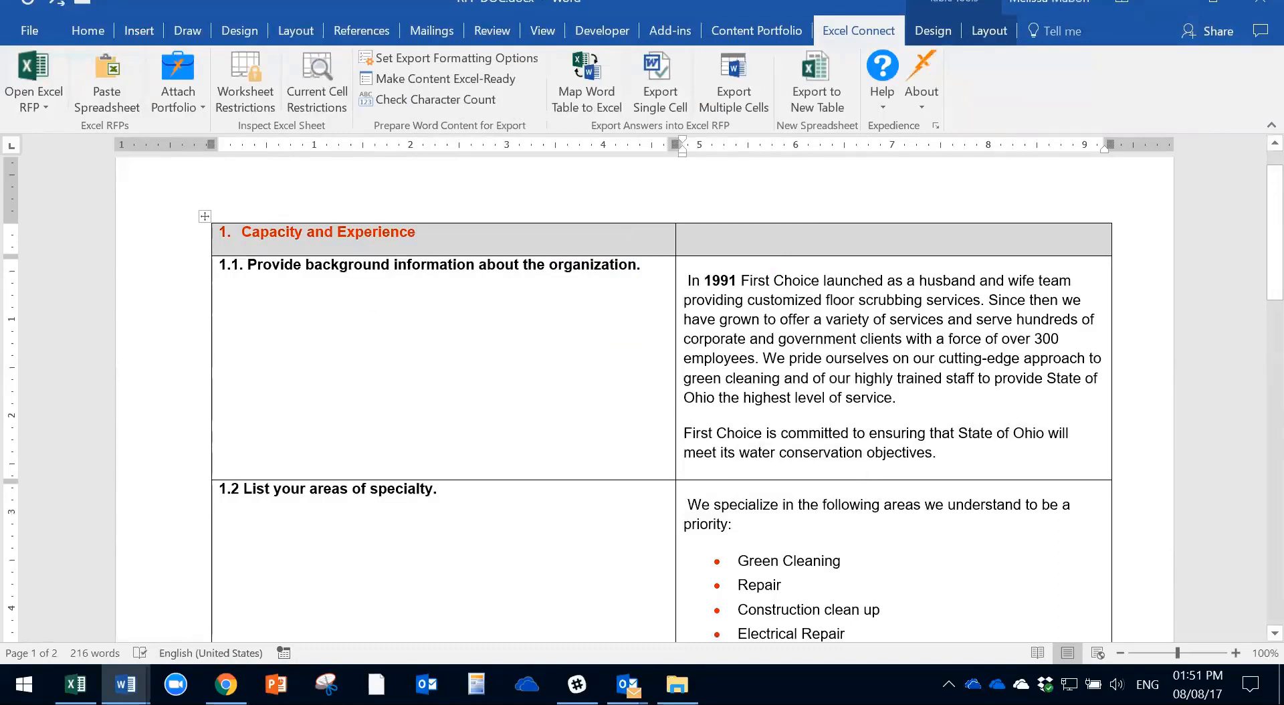
# Map Word answer column 2 to Excel column B and inspect the Excel cell restrictions for the question 1.1 answer.
pyautogui.click(321, 87)
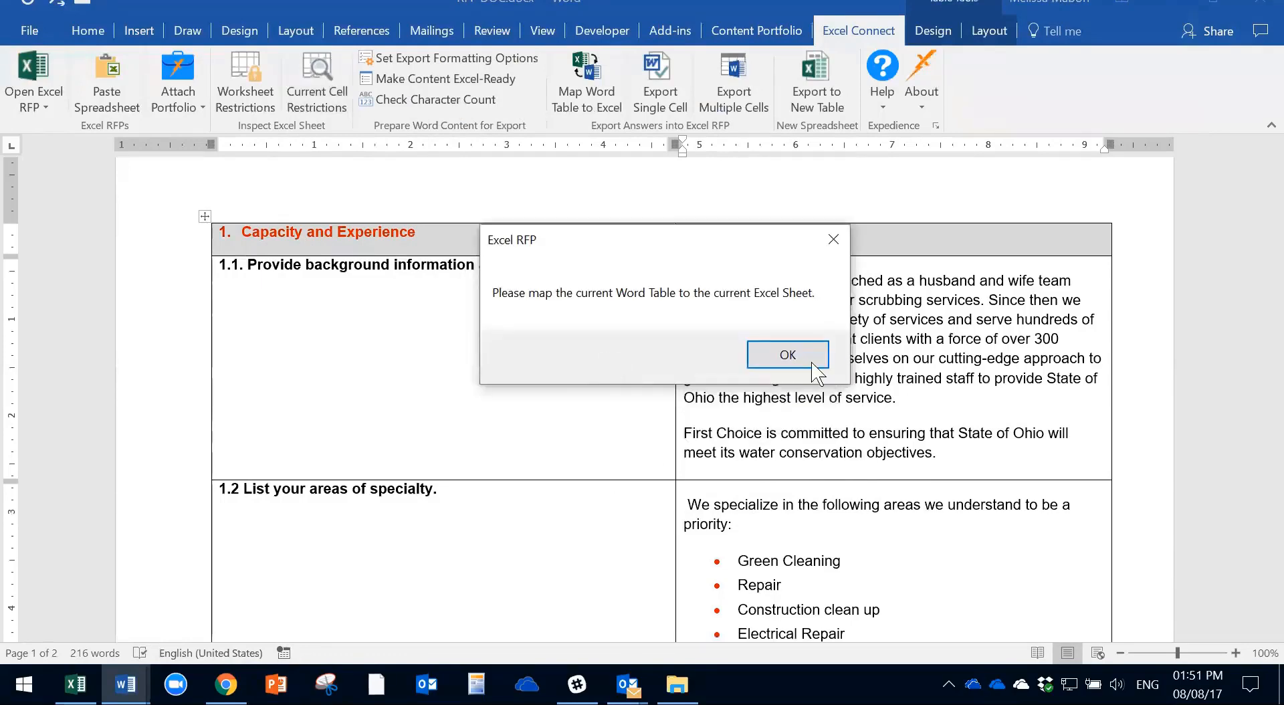
pyautogui.click(790, 355)
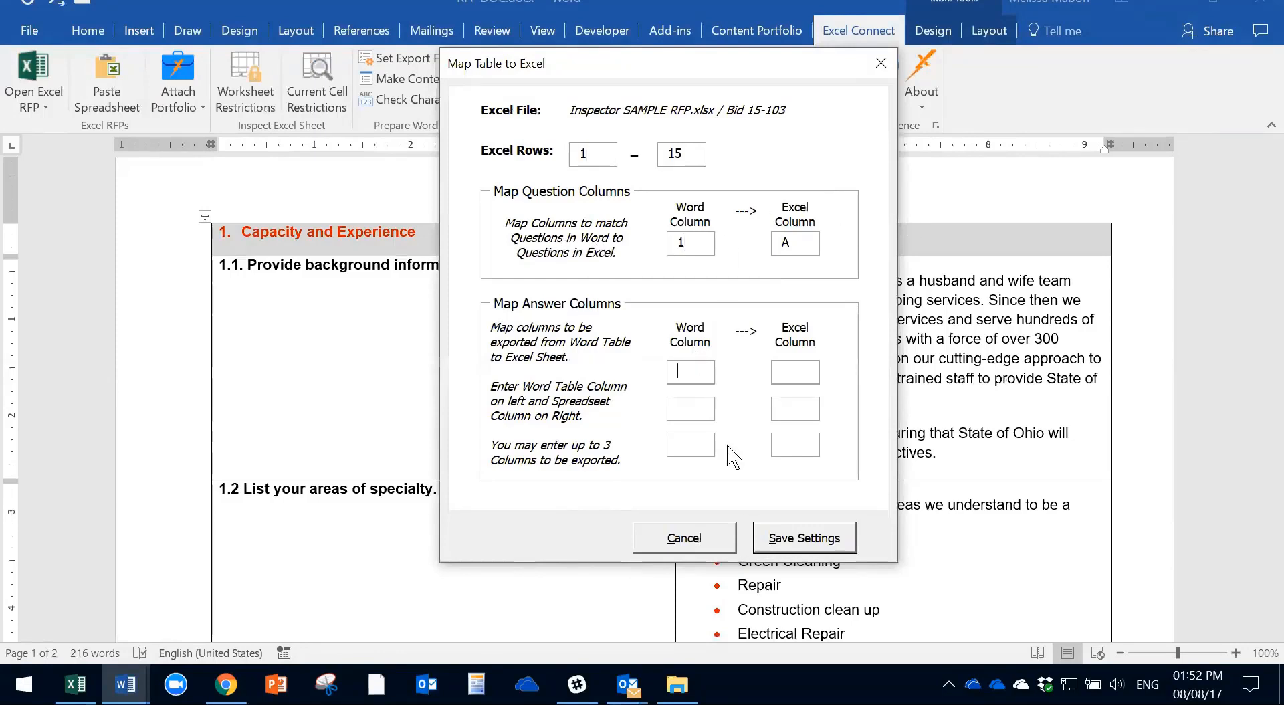
pyautogui.write('2')
pyautogui.press('Tab')
pyautogui.write('b')
pyautogui.click(795, 539)
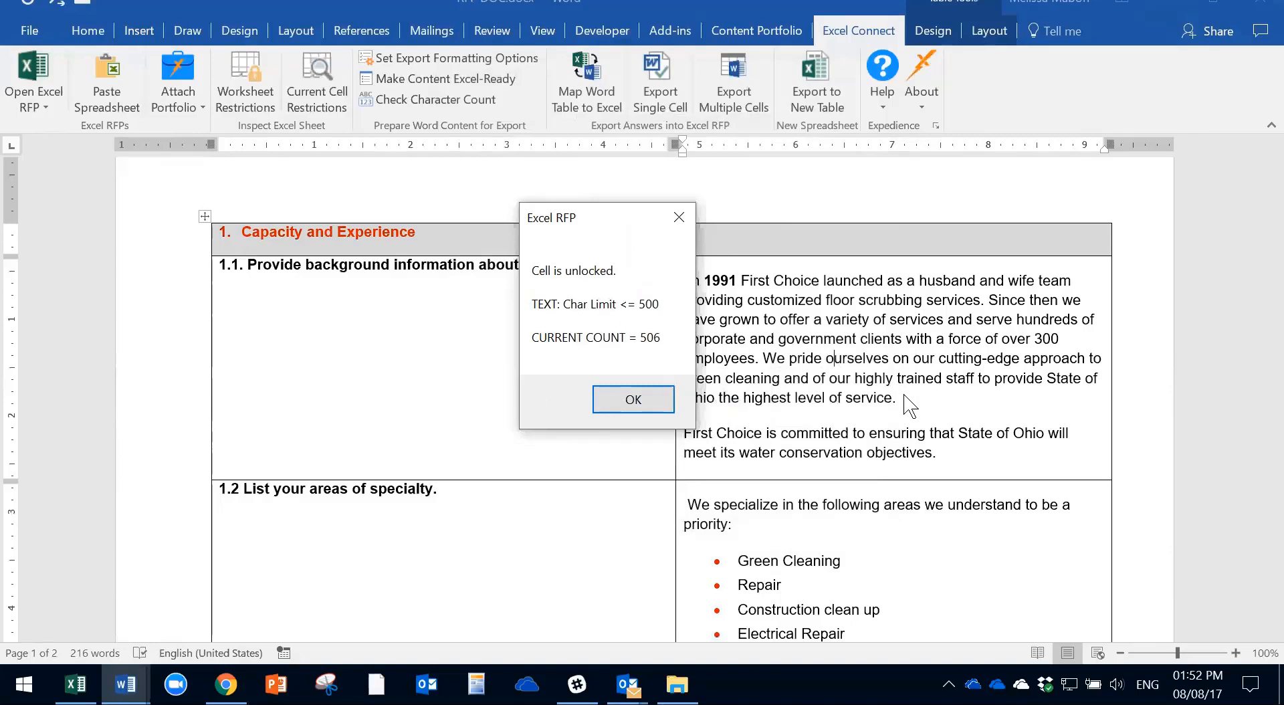
pyautogui.click(644, 403)
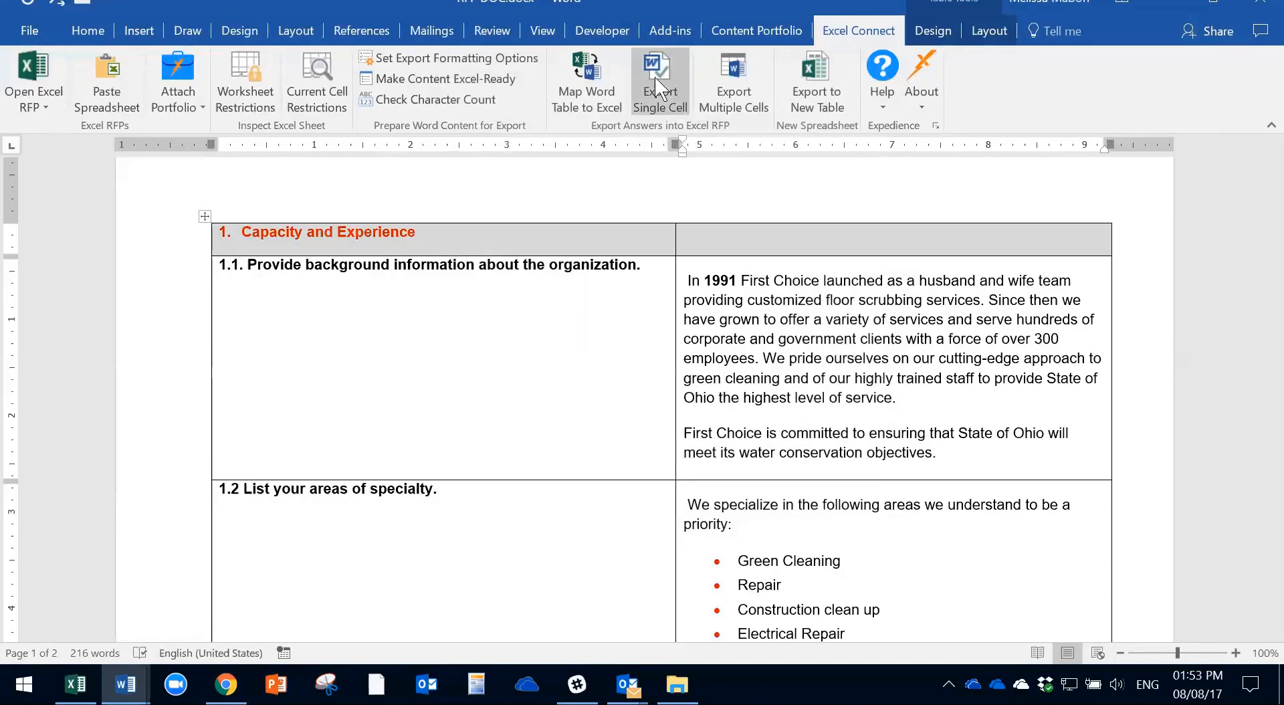
# Try to export the question 1.1 answer cell into Excel.
pyautogui.rightClick(741, 319)
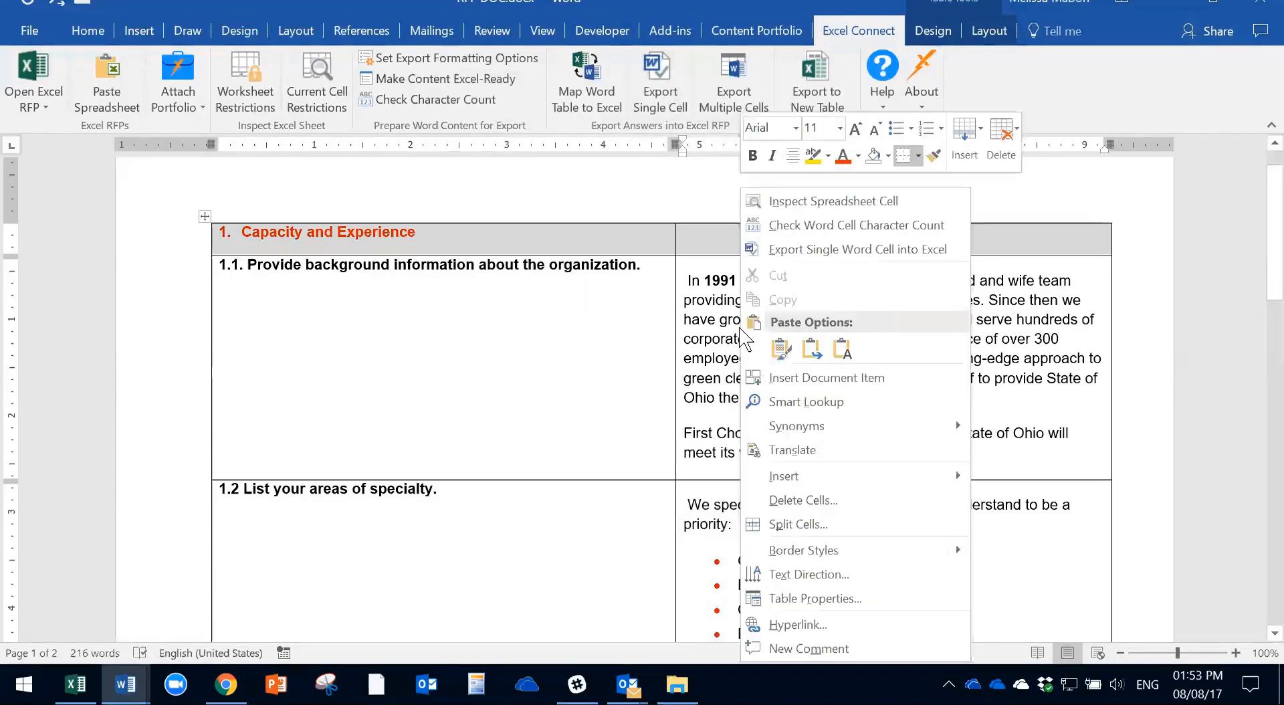
pyautogui.click(832, 249)
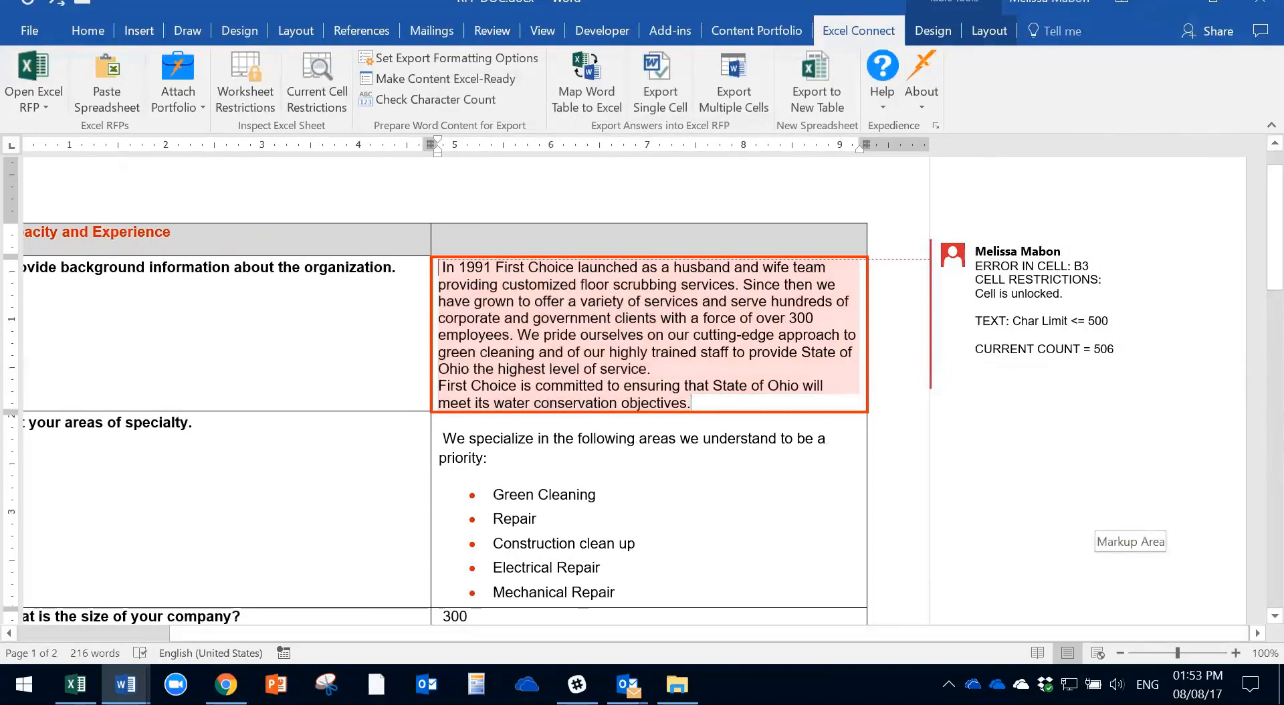
pyautogui.moveTo(1041, 361)
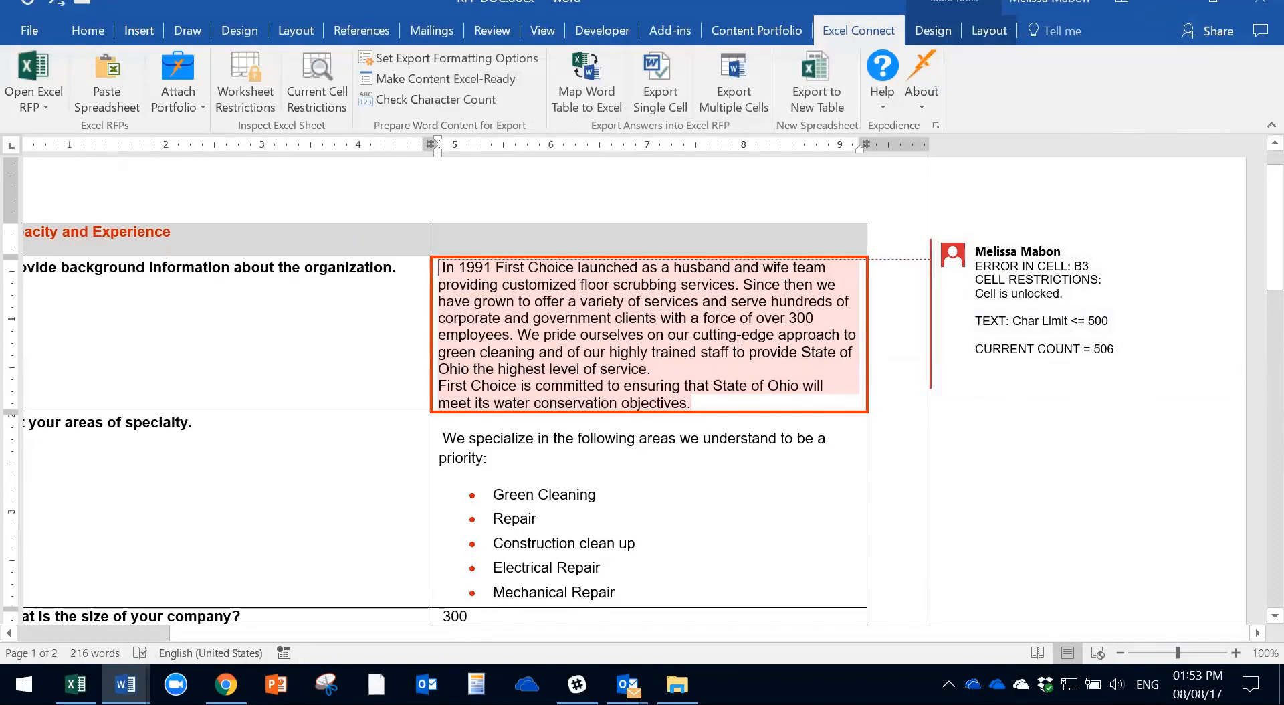
# Shorten the Agency Name placeholder in the question 1.1 answer to Ohio.
pyautogui.click(721, 398)
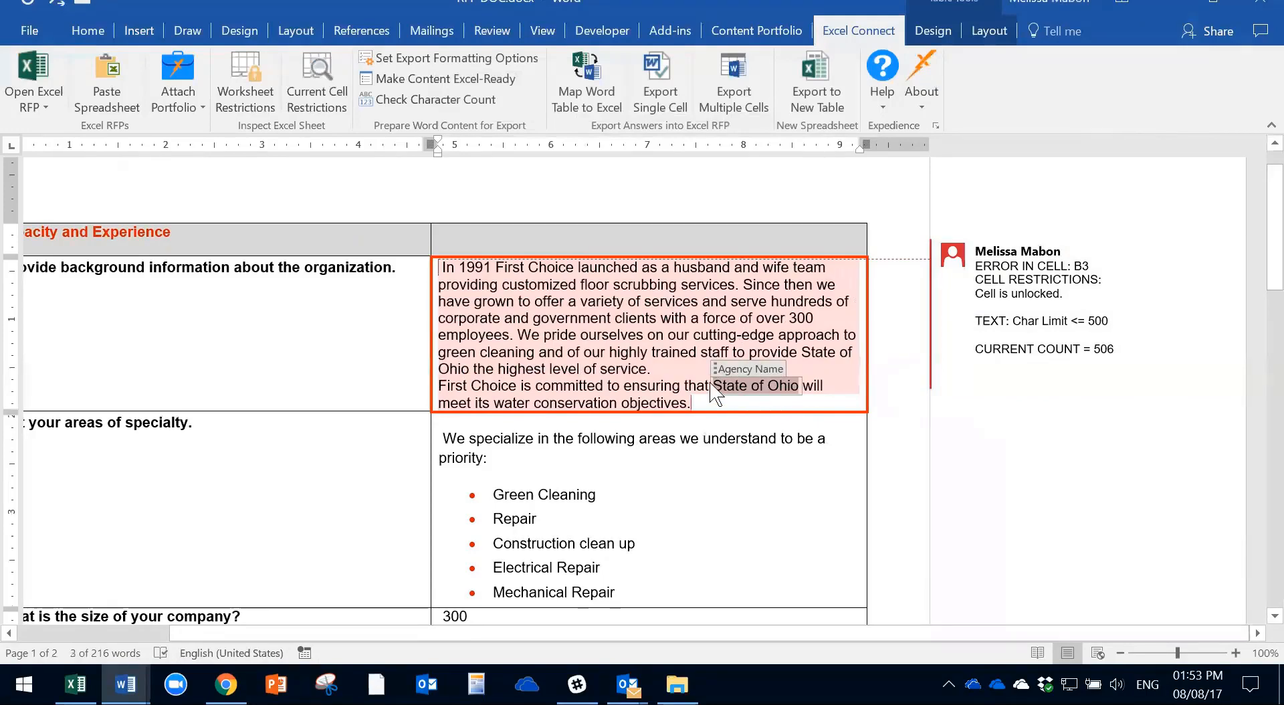
pyautogui.click(768, 387)
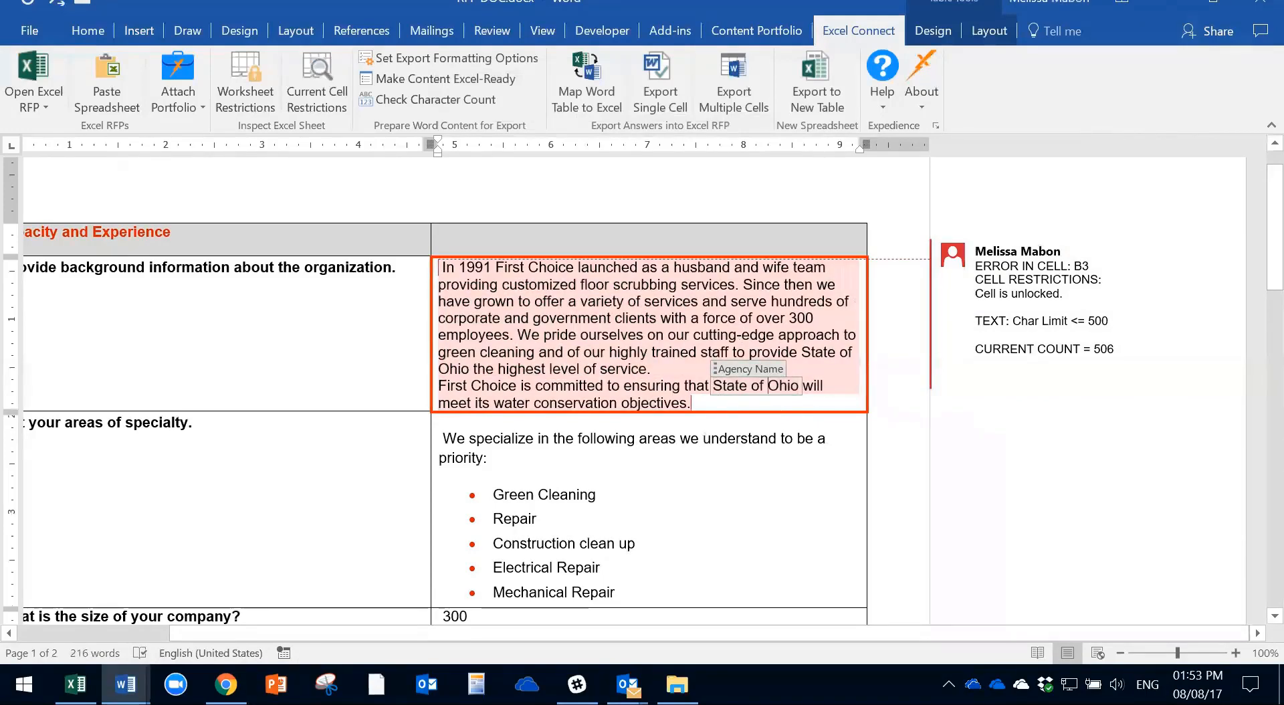
pyautogui.press('BackSpace')
pyautogui.press('BackSpace')
pyautogui.press('BackSpace')
pyautogui.press('BackSpace')
pyautogui.press('BackSpace')
pyautogui.press('BackSpace')
pyautogui.press('BackSpace')
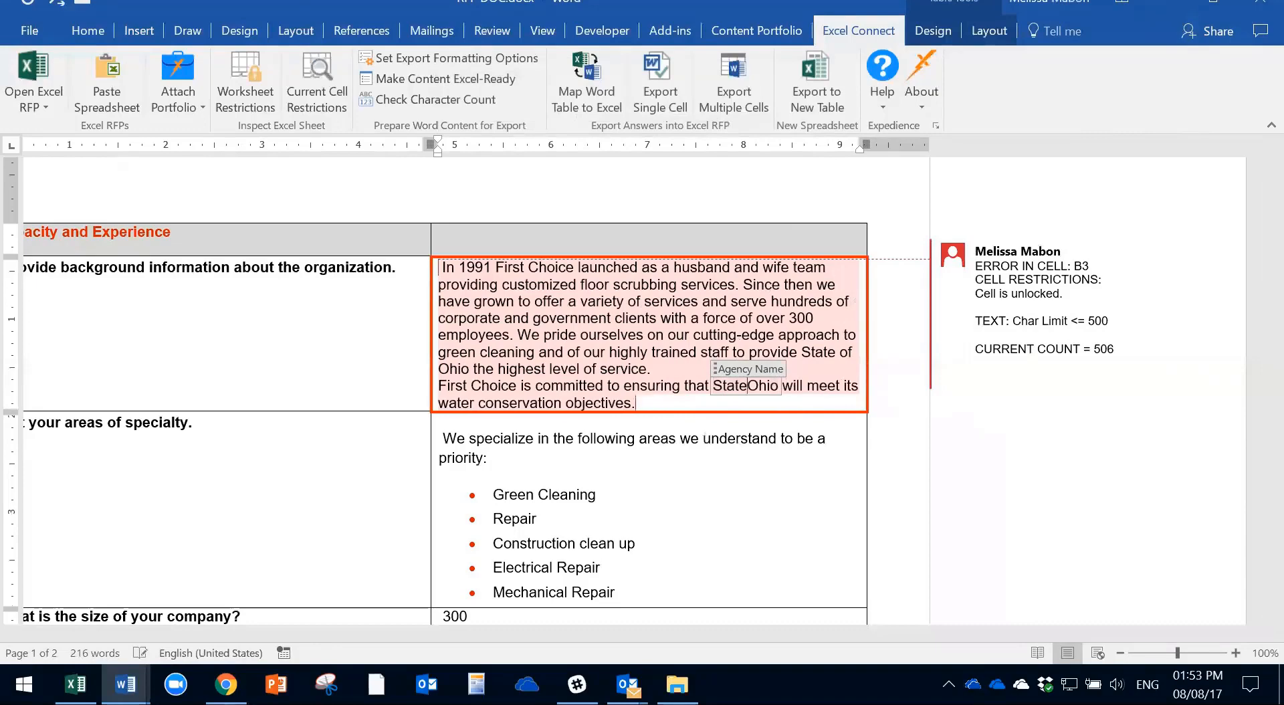
pyautogui.press('BackSpace')
pyautogui.press('BackSpace')
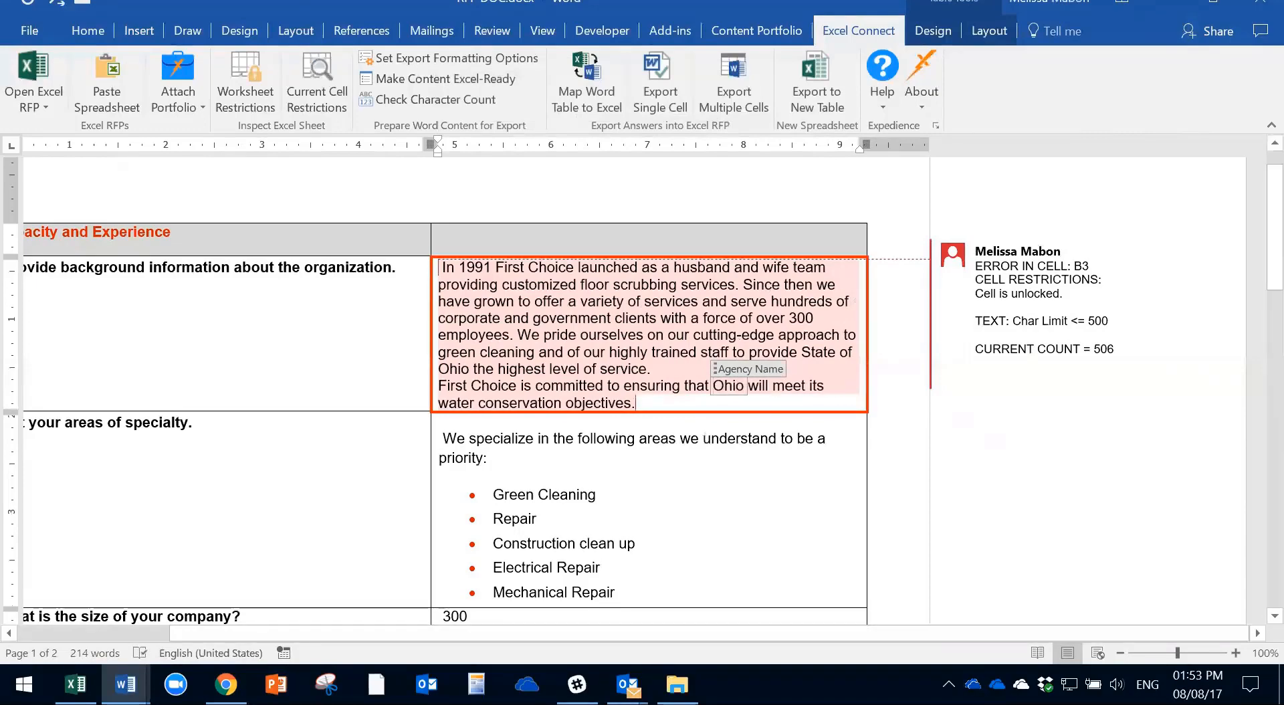
pyautogui.click(664, 322)
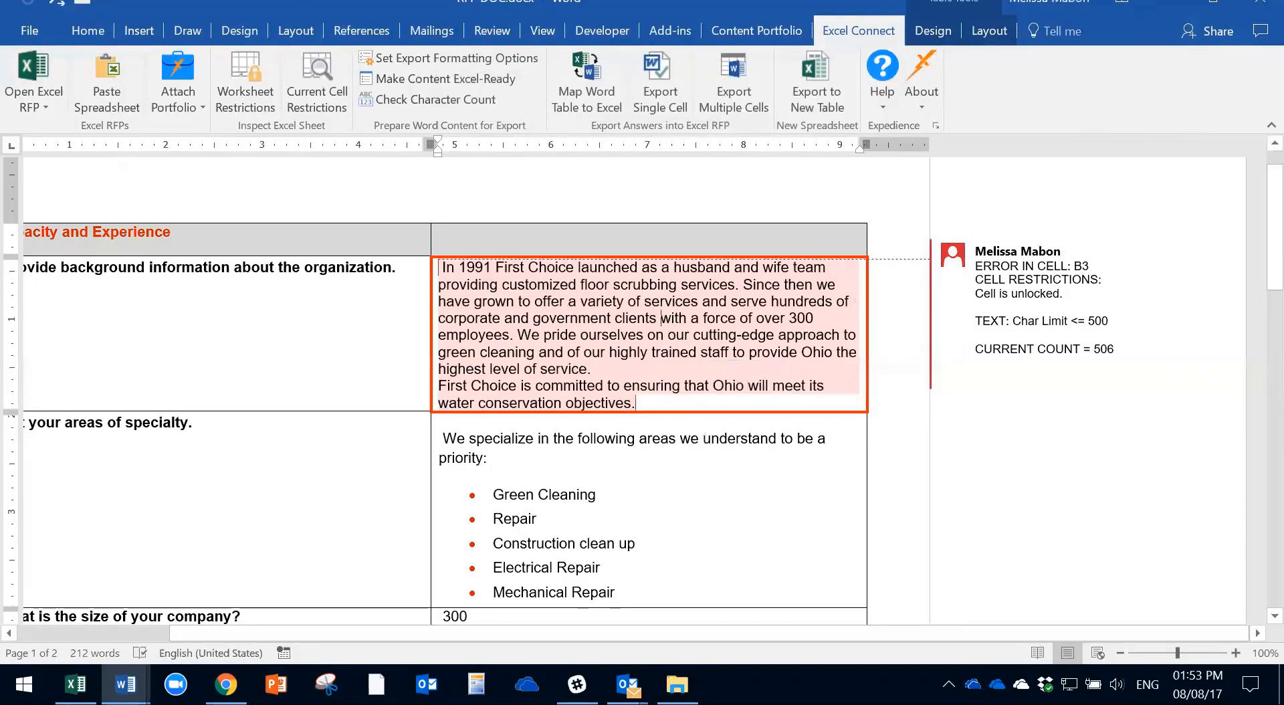
# Export the shortened question 1.1 answer cell into Excel and view it in the Bid 15-103 sheet.
pyautogui.rightClick(579, 372)
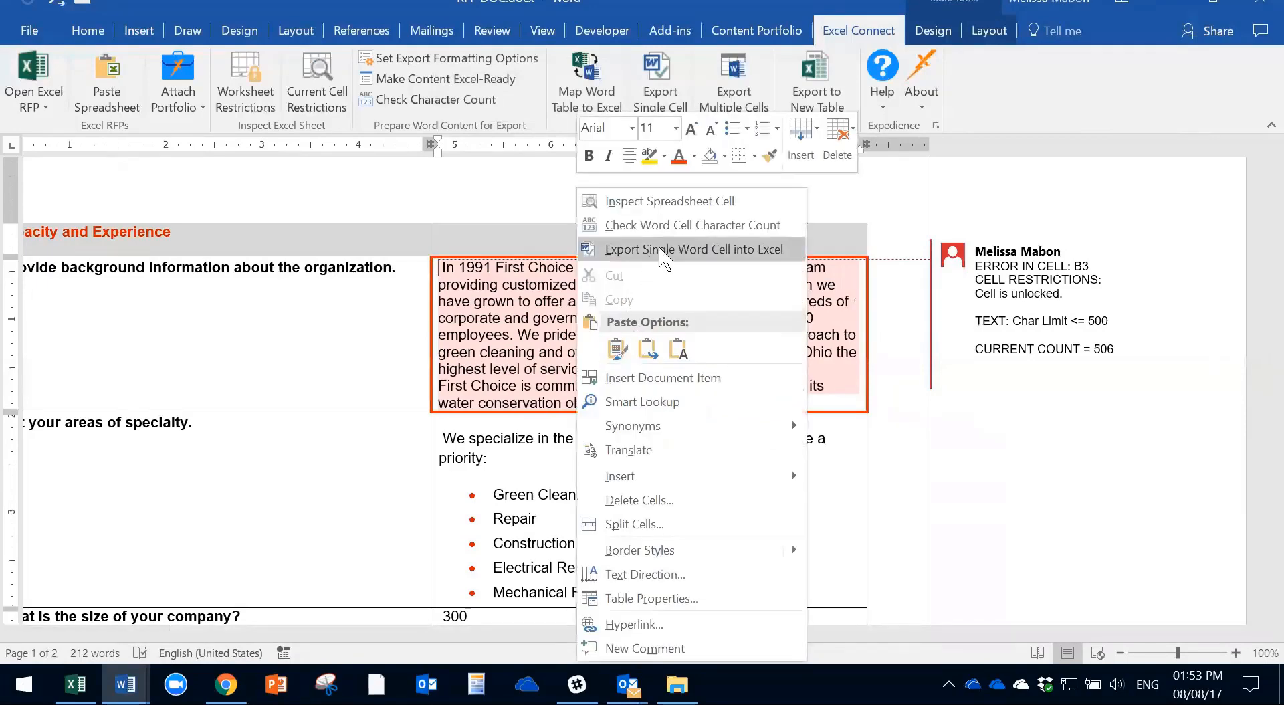
pyautogui.click(702, 249)
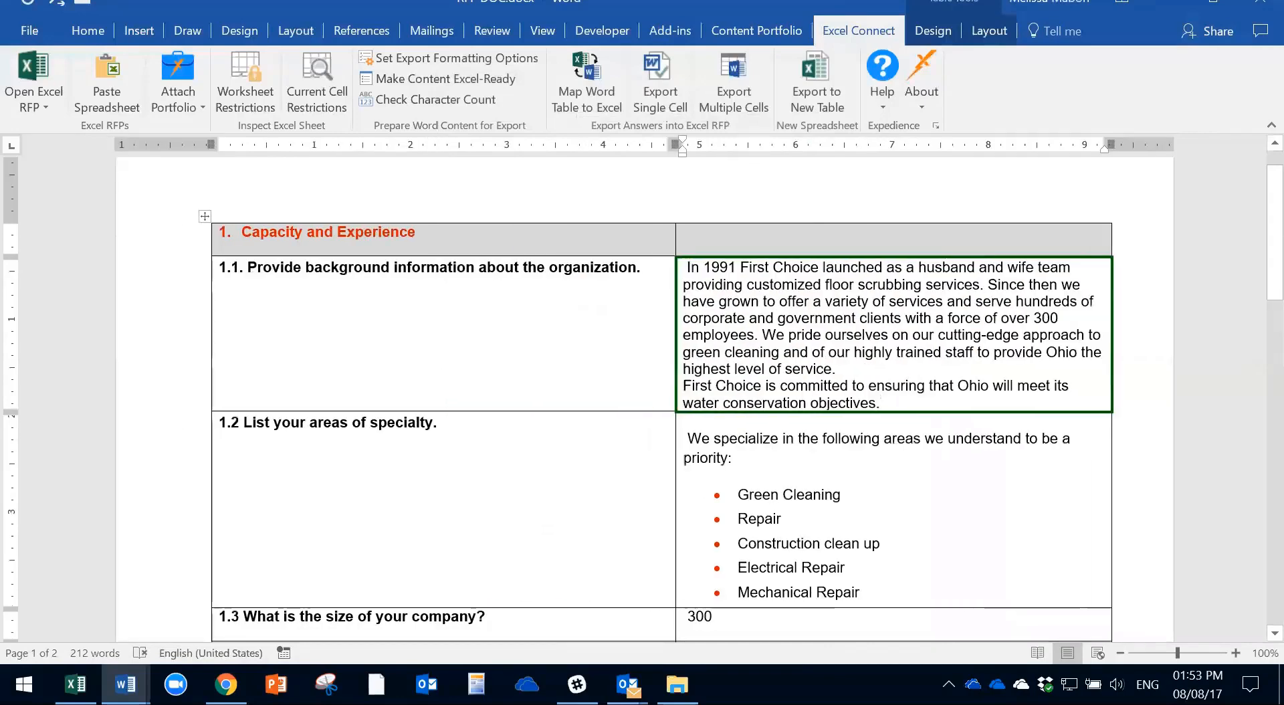
pyautogui.click(76, 684)
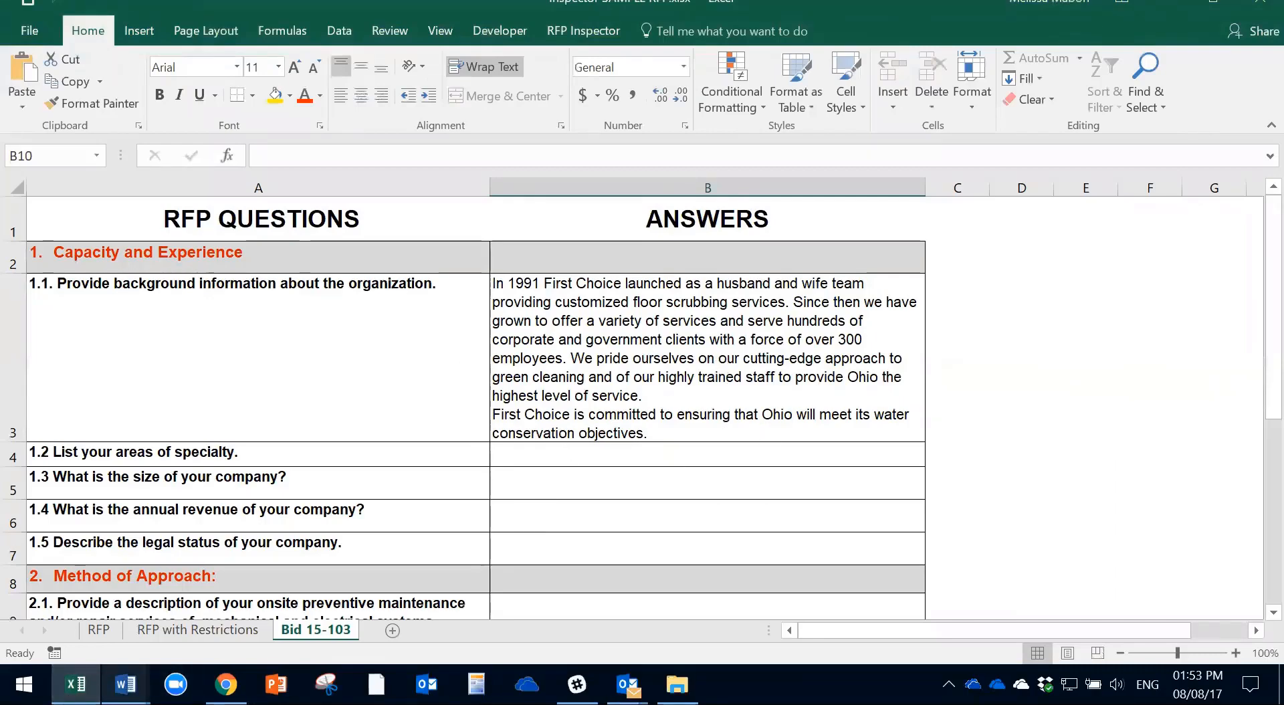
# Switch to RFP DOC in Word and export the answer cells for questions 1.2 through 1.5 into Excel together.
pyautogui.moveTo(126, 684)
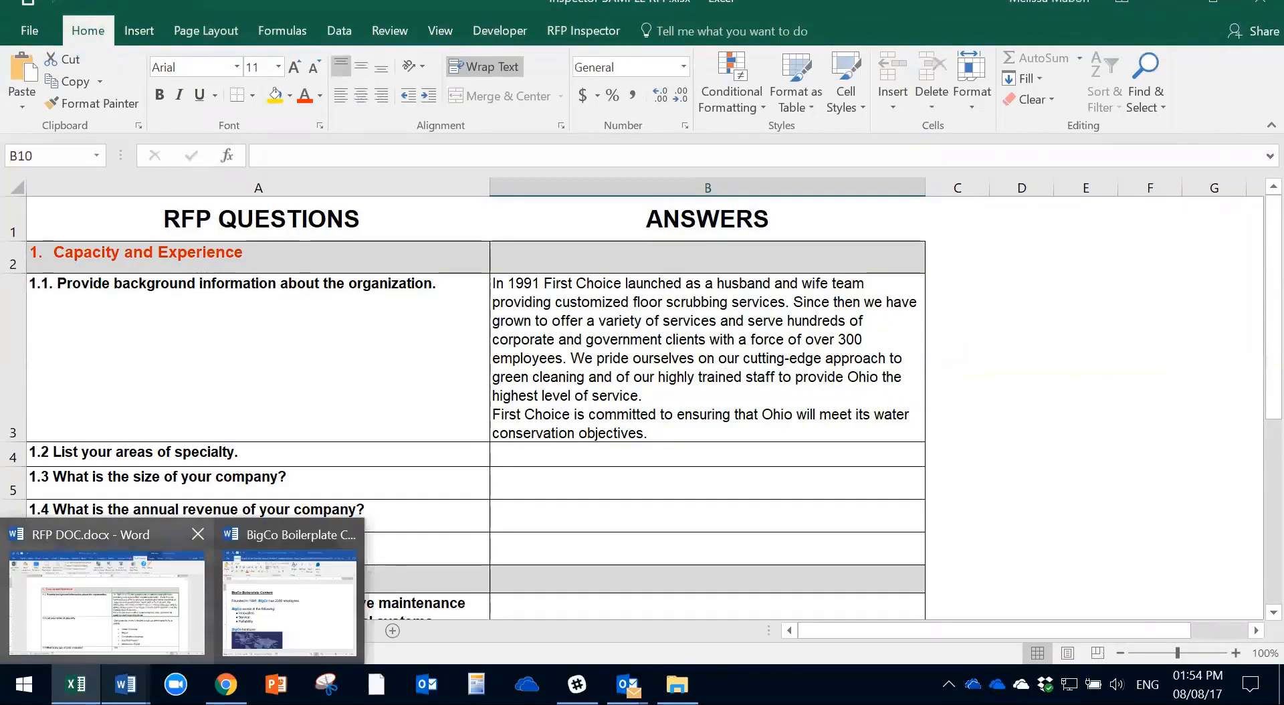
pyautogui.click(107, 601)
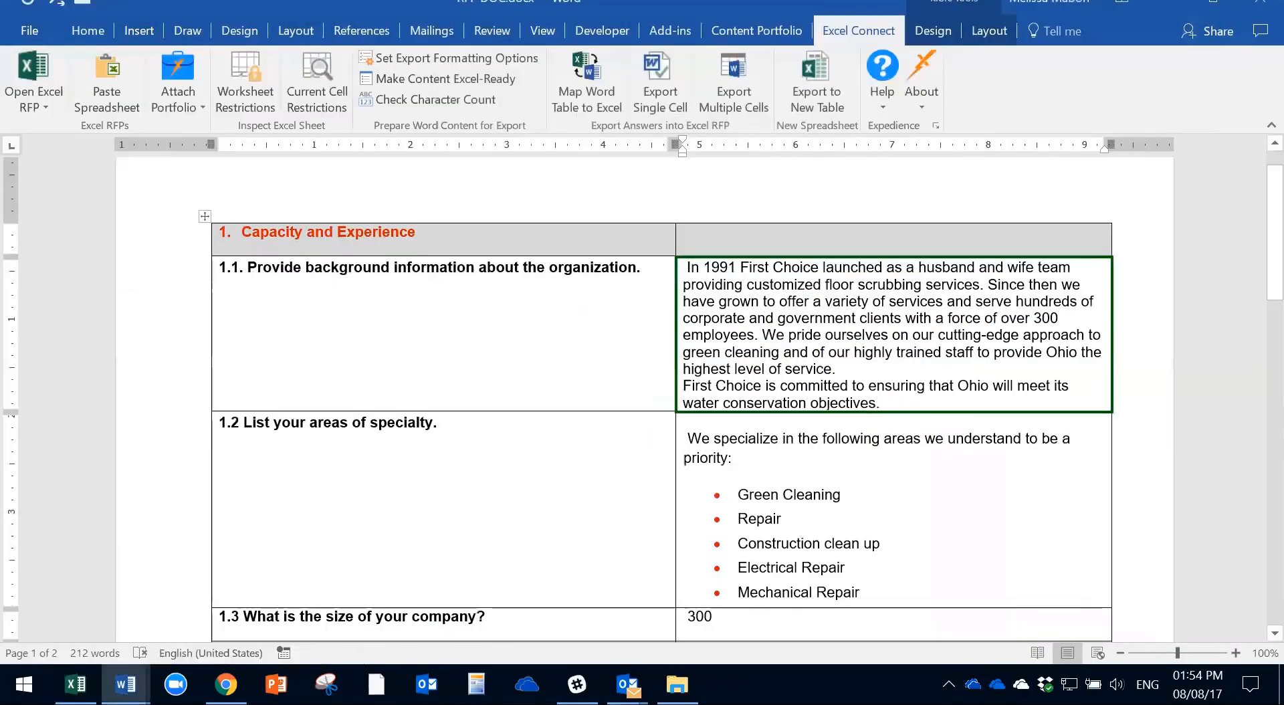
pyautogui.scroll(-3, 642, 401)
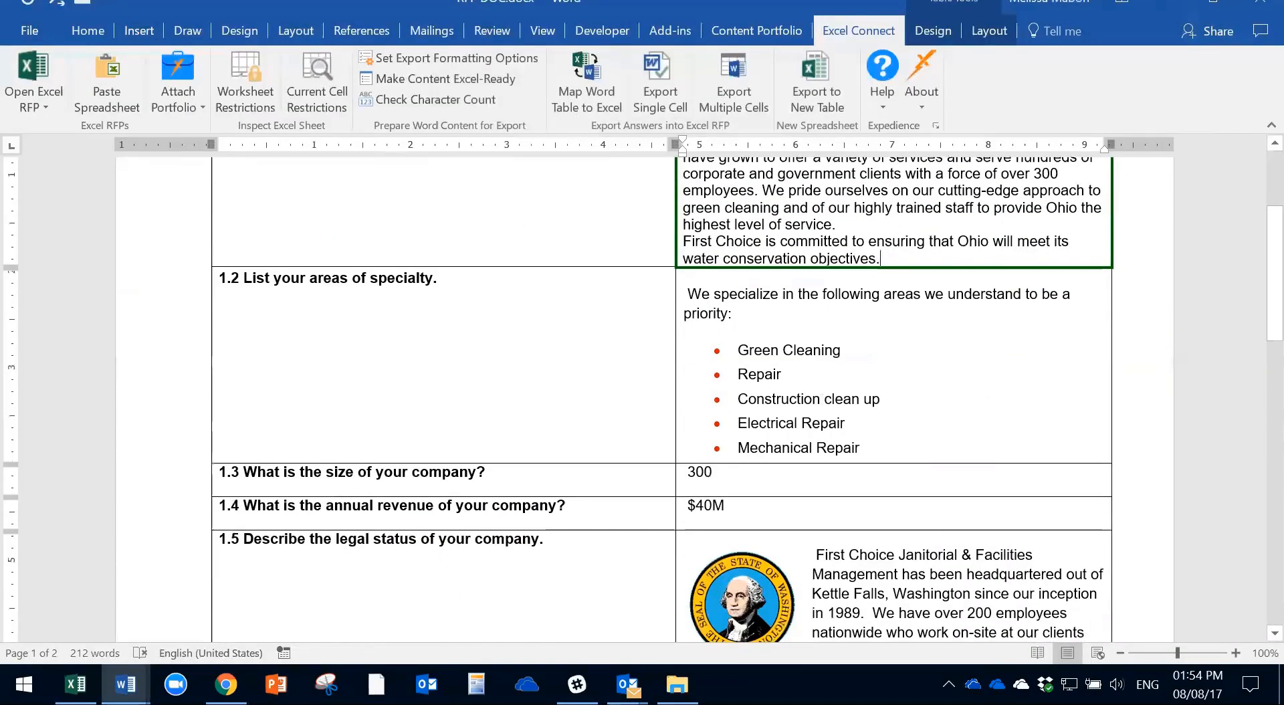
pyautogui.scroll(-2, 642, 401)
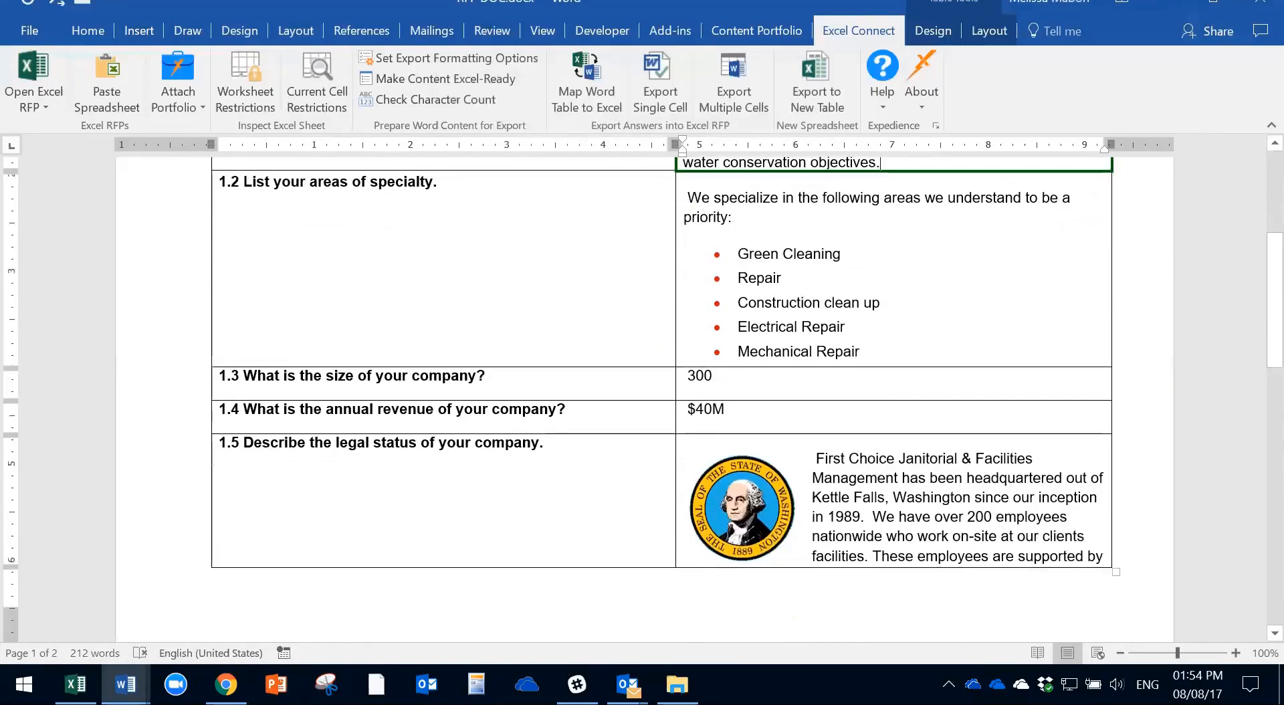
pyautogui.scroll(1, 642, 387)
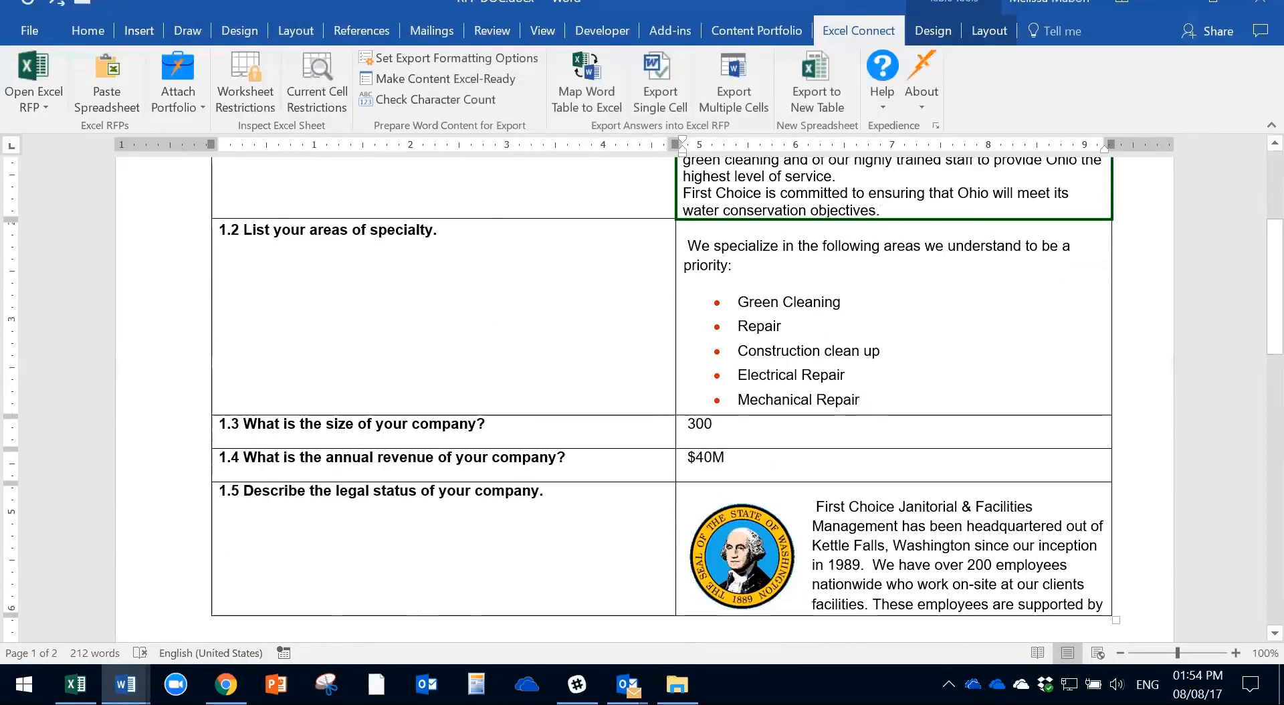
pyautogui.moveTo(687, 245); pyautogui.dragTo(702, 246)
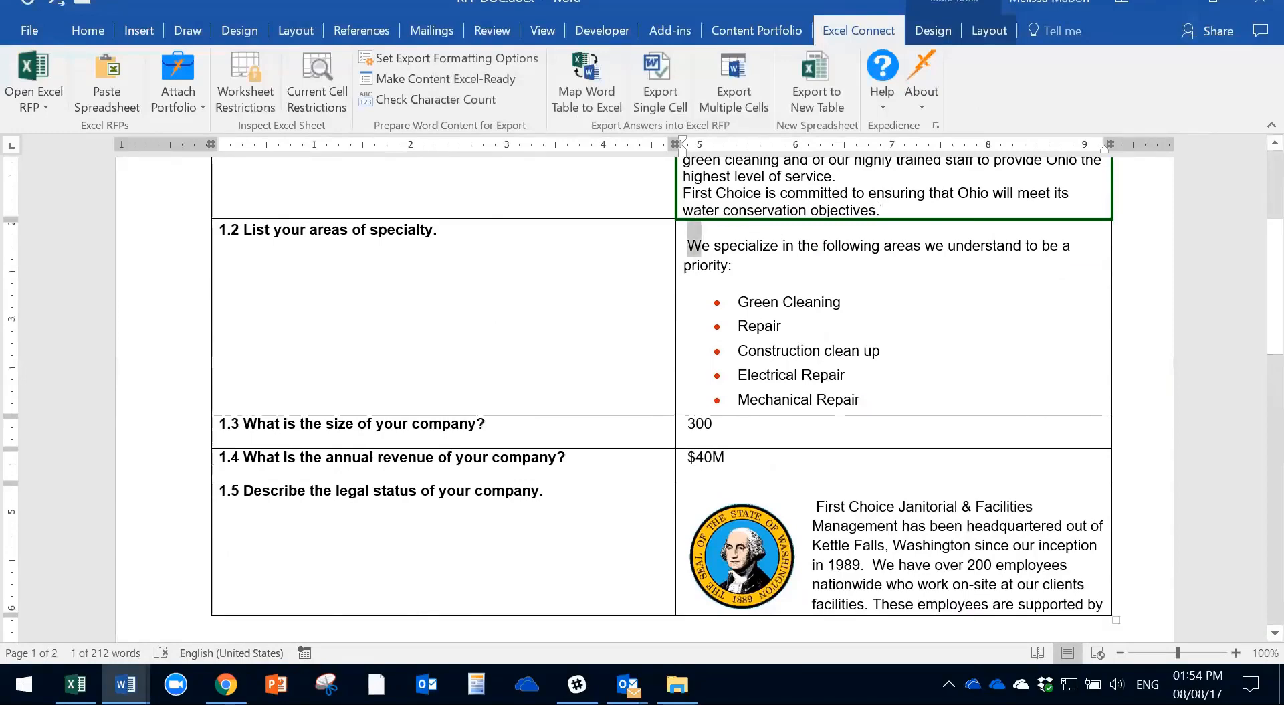
pyautogui.click(1030, 401)
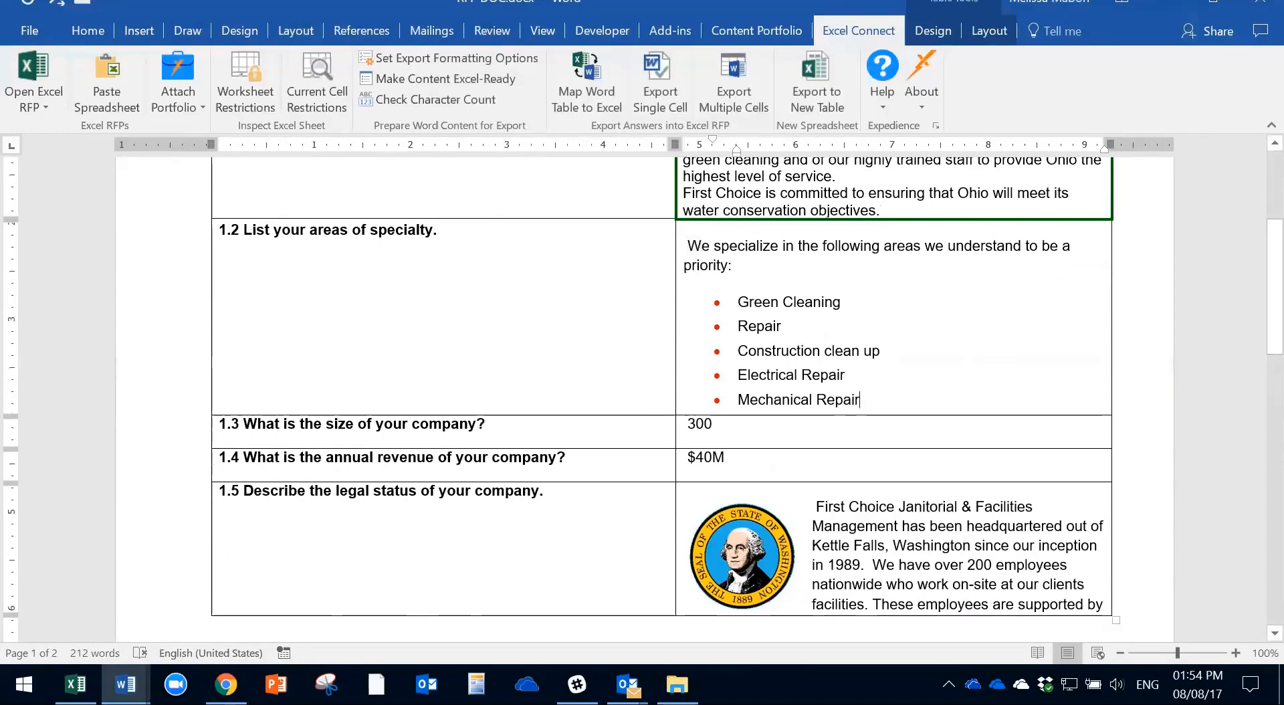
pyautogui.moveTo(687, 246); pyautogui.dragTo(768, 514)
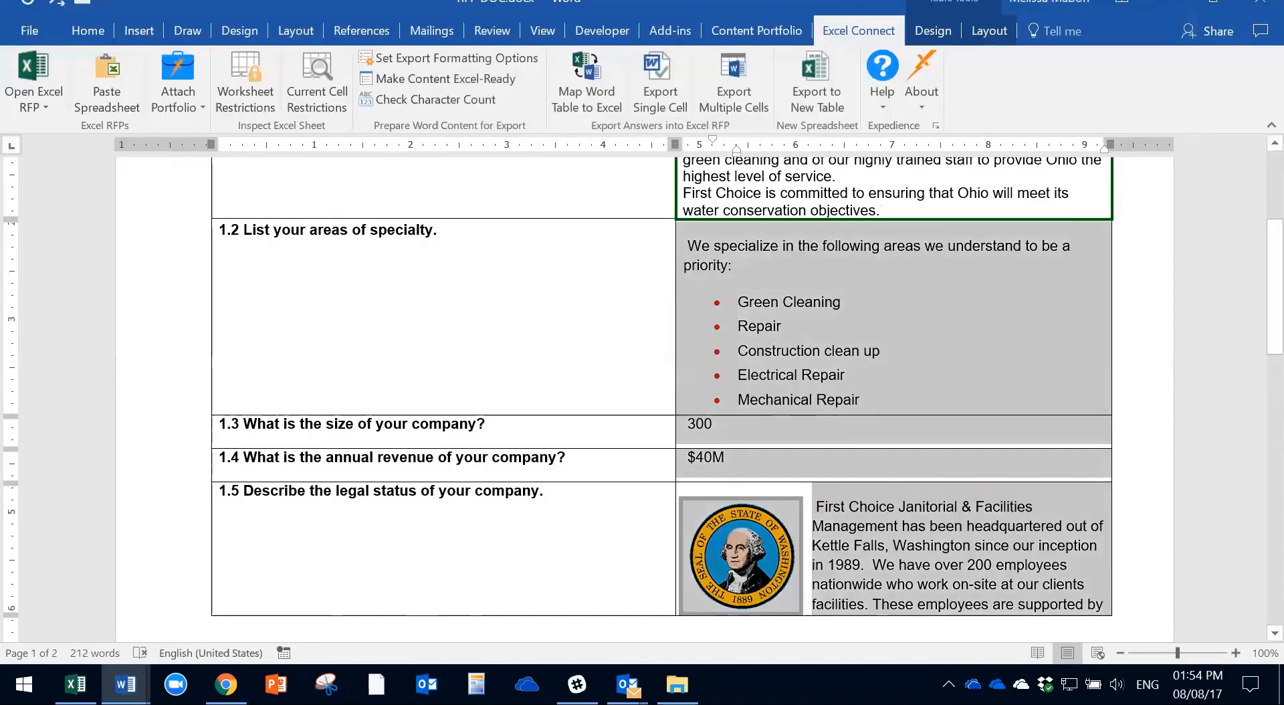
pyautogui.scroll(-5, 965, 541)
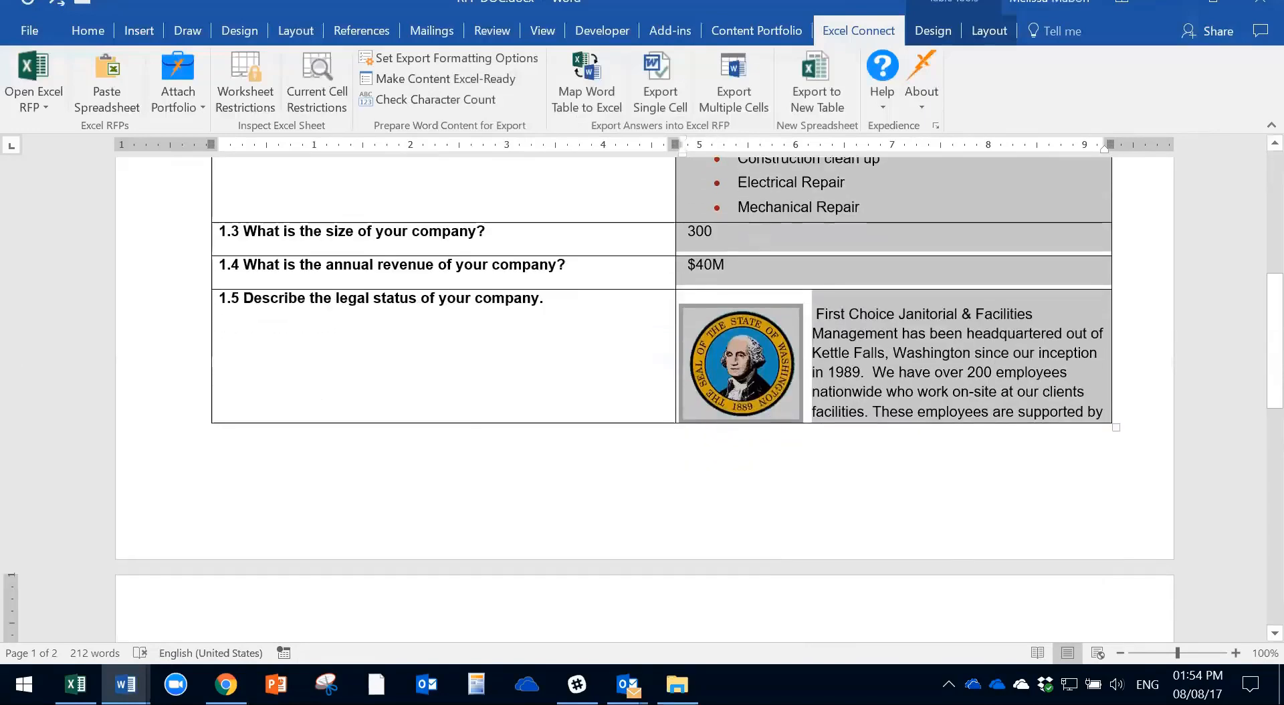
pyautogui.scroll(6, 956, 521)
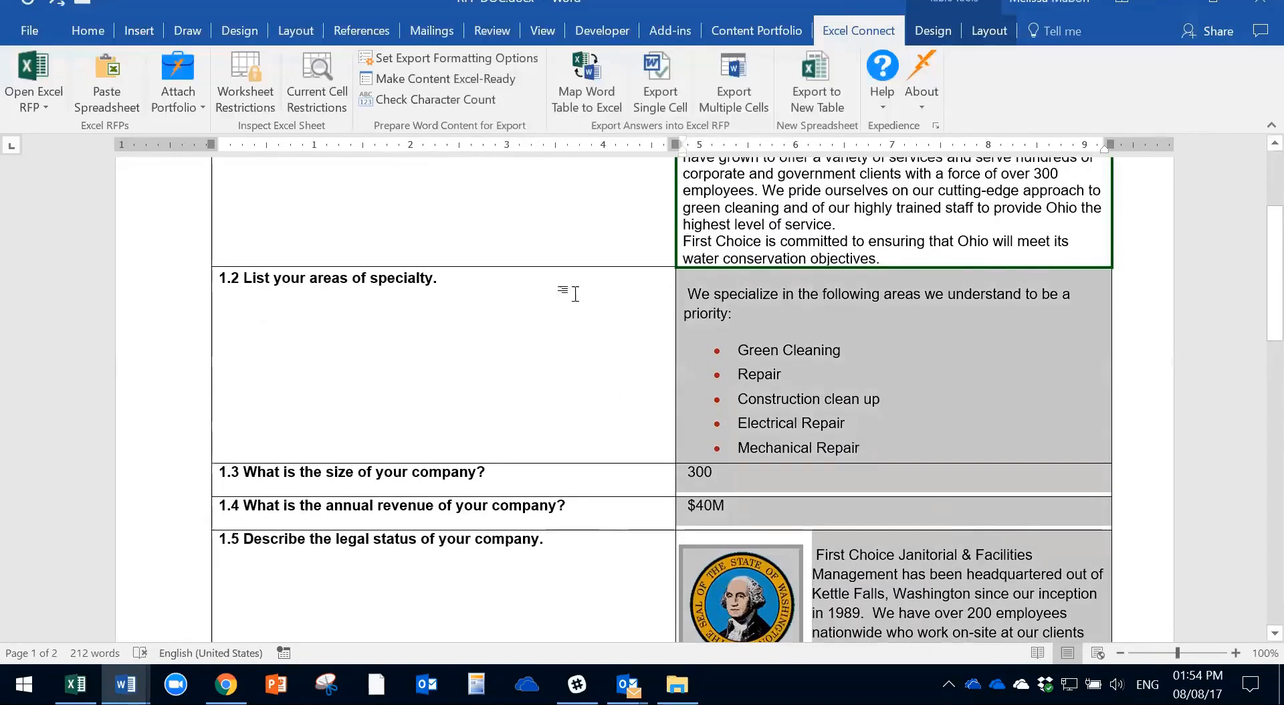
pyautogui.click(733, 93)
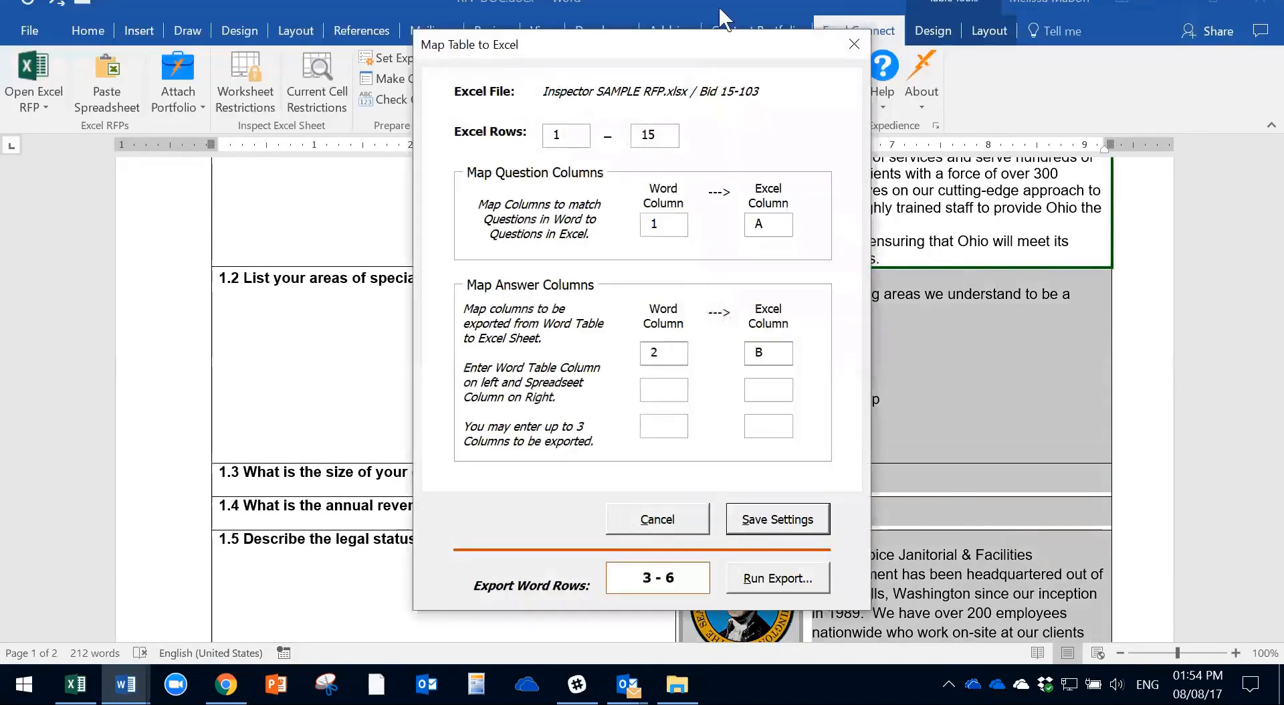
pyautogui.moveTo(703, 46); pyautogui.dragTo(773, 0)
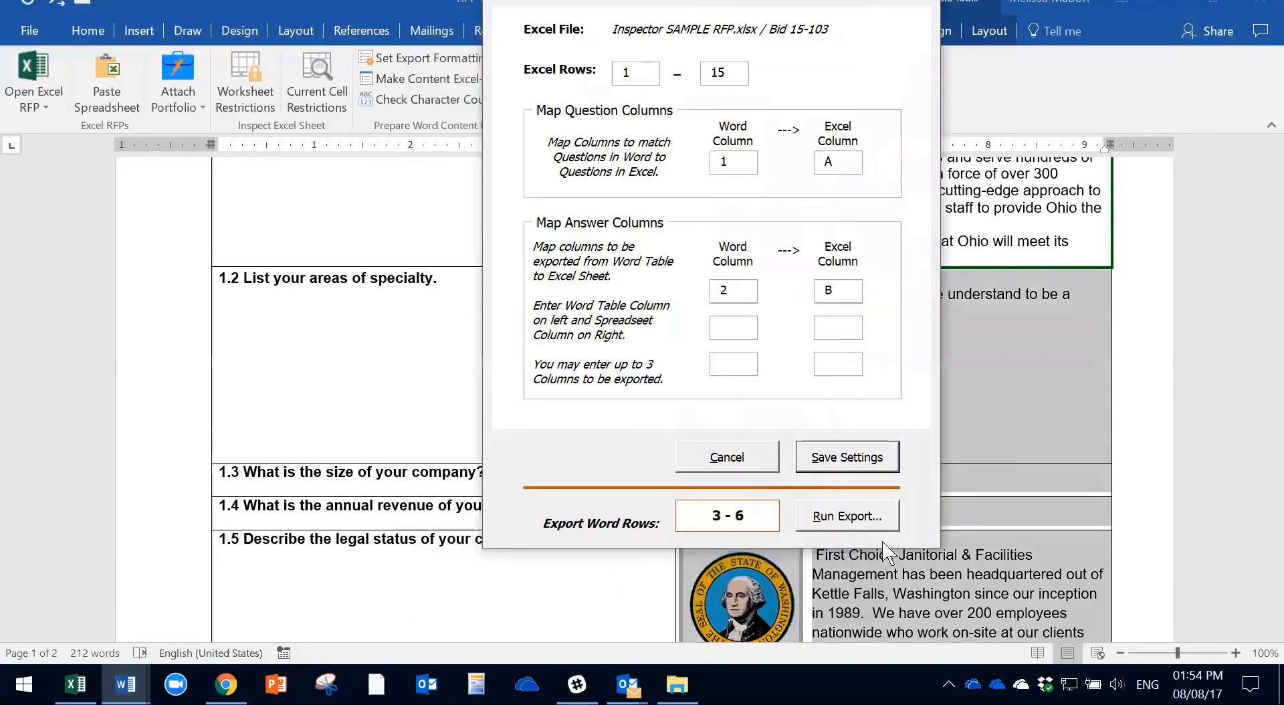
pyautogui.click(848, 525)
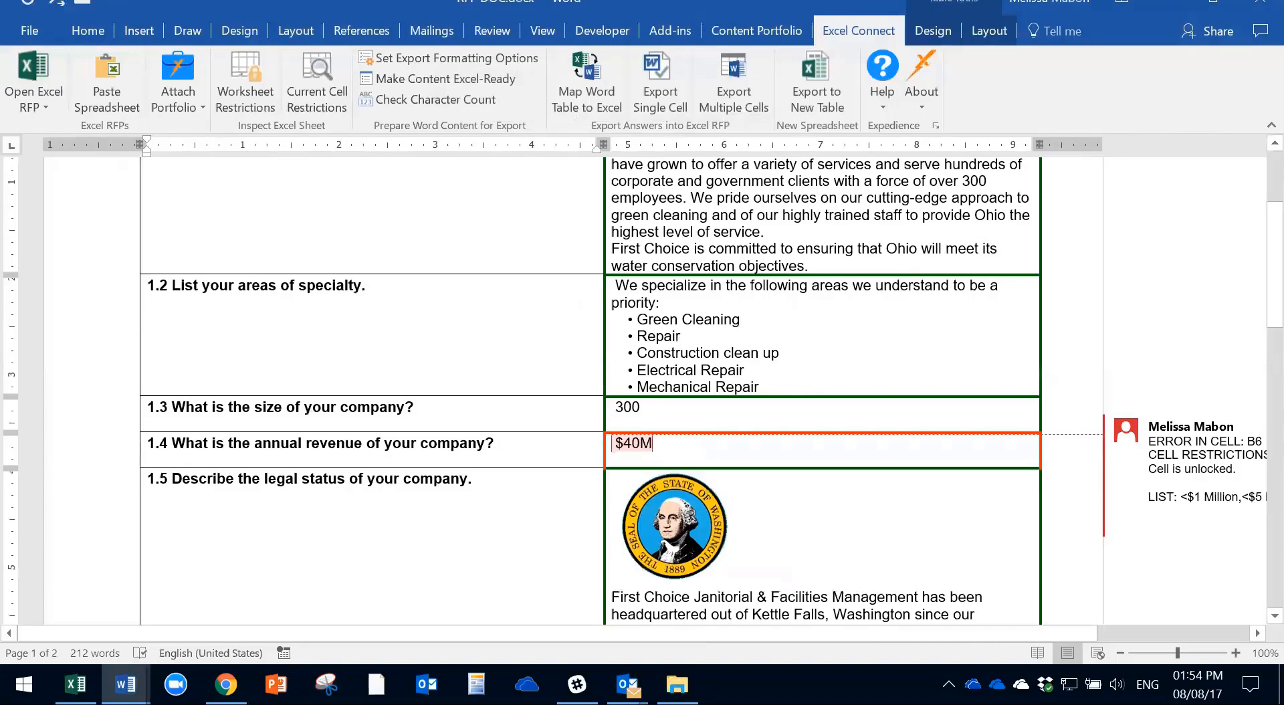
# Replace the question 1.4 revenue answer with the allowed list value <$50 Million copied from the error comment.
pyautogui.scroll(-3, 642, 391)
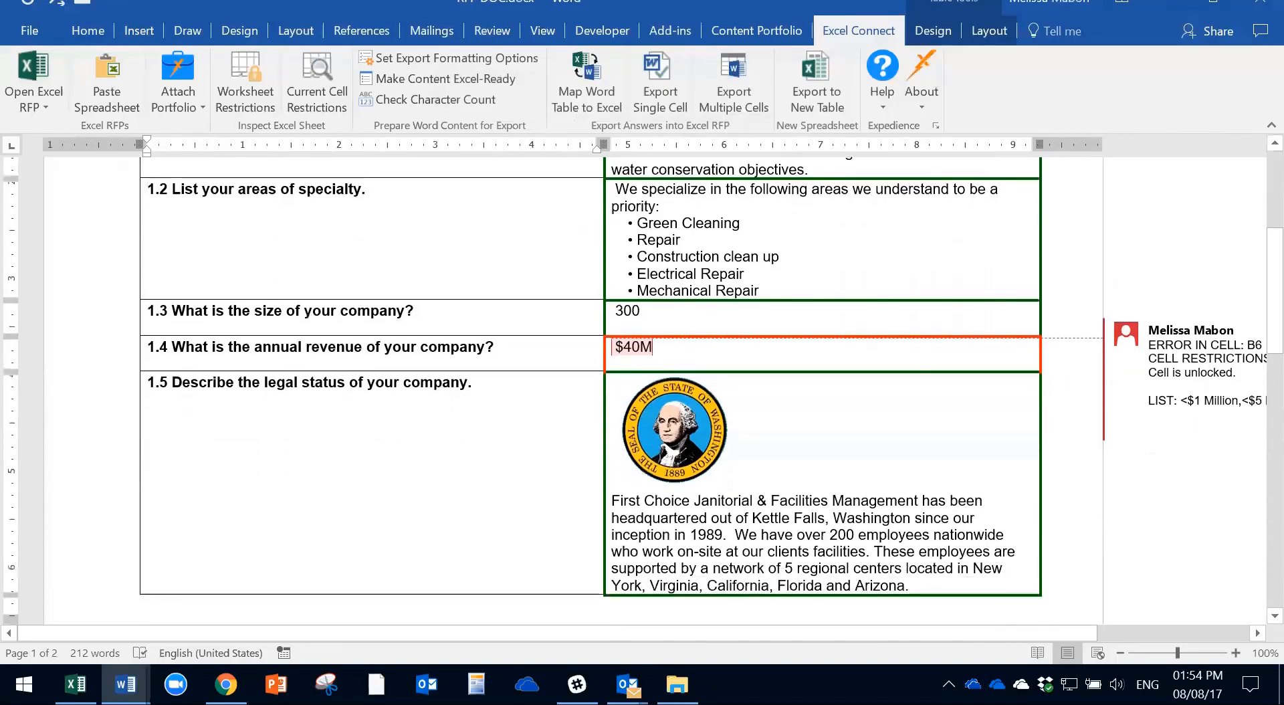
pyautogui.moveTo(557, 633); pyautogui.dragTo(709, 632)
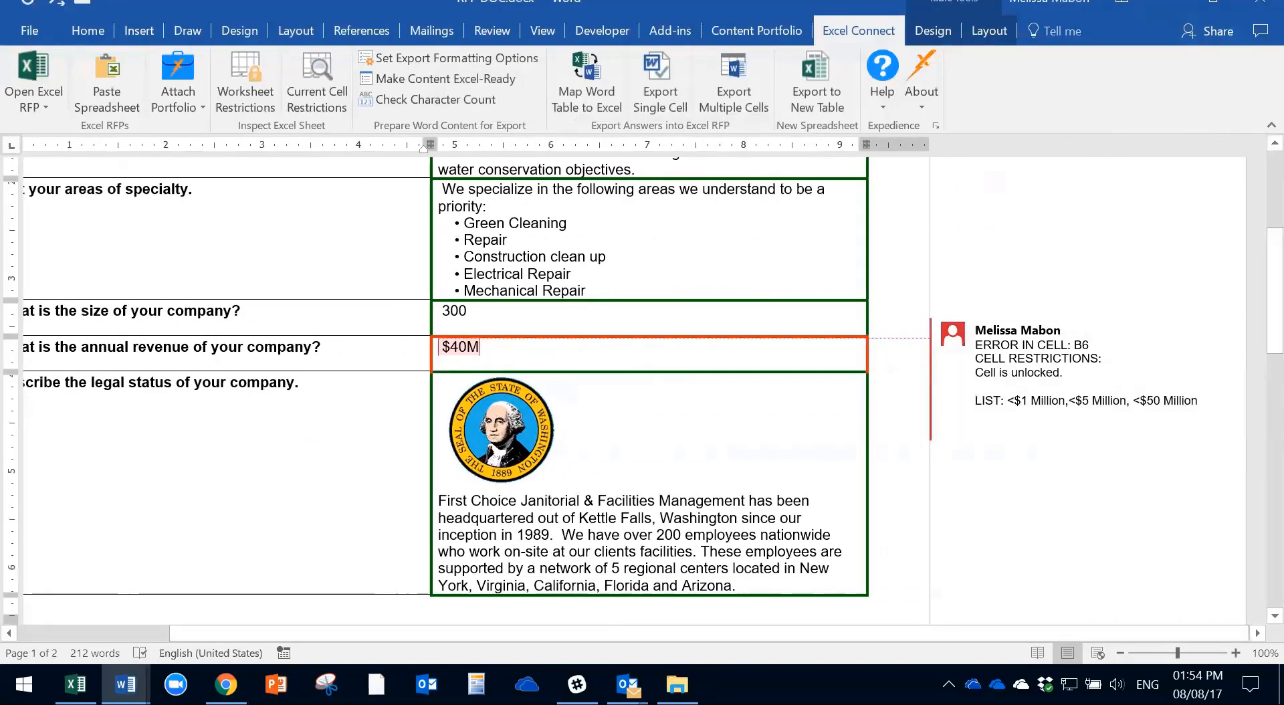
pyautogui.moveTo(1070, 388)
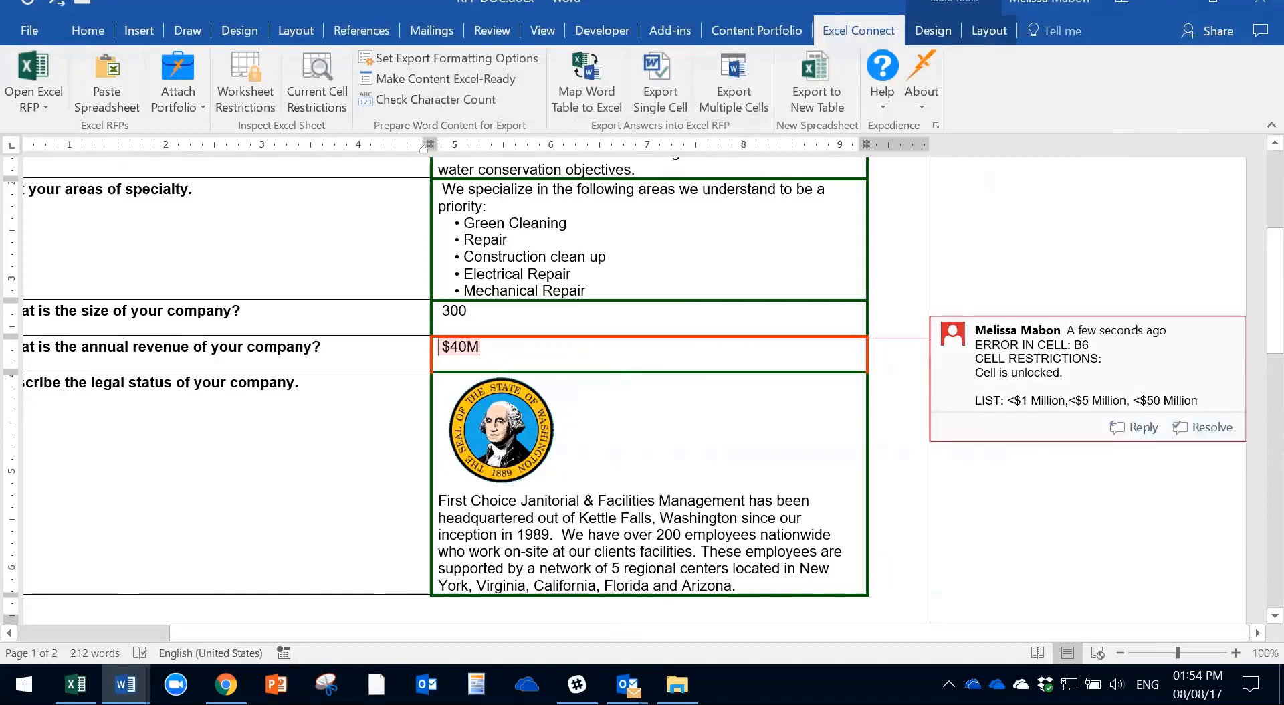
pyautogui.moveTo(1133, 401); pyautogui.dragTo(1198, 401)
pyautogui.hotkey('ctrl', 'c')
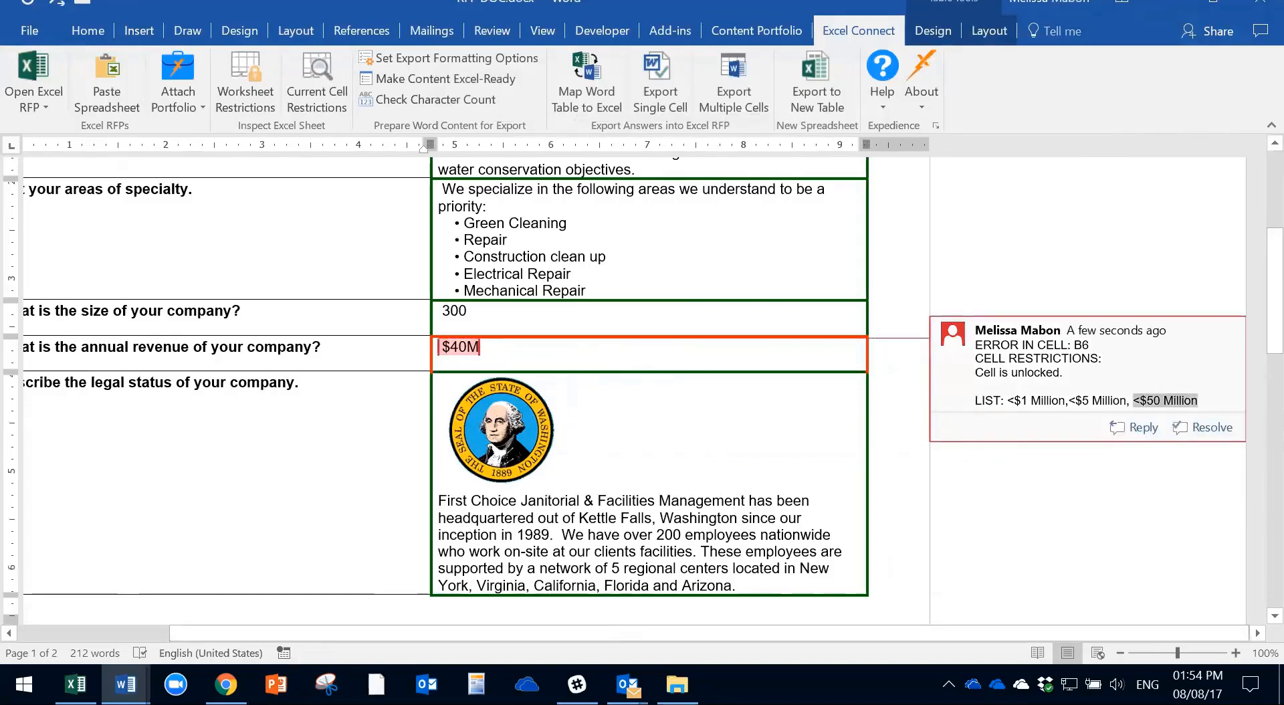
pyautogui.click(614, 367)
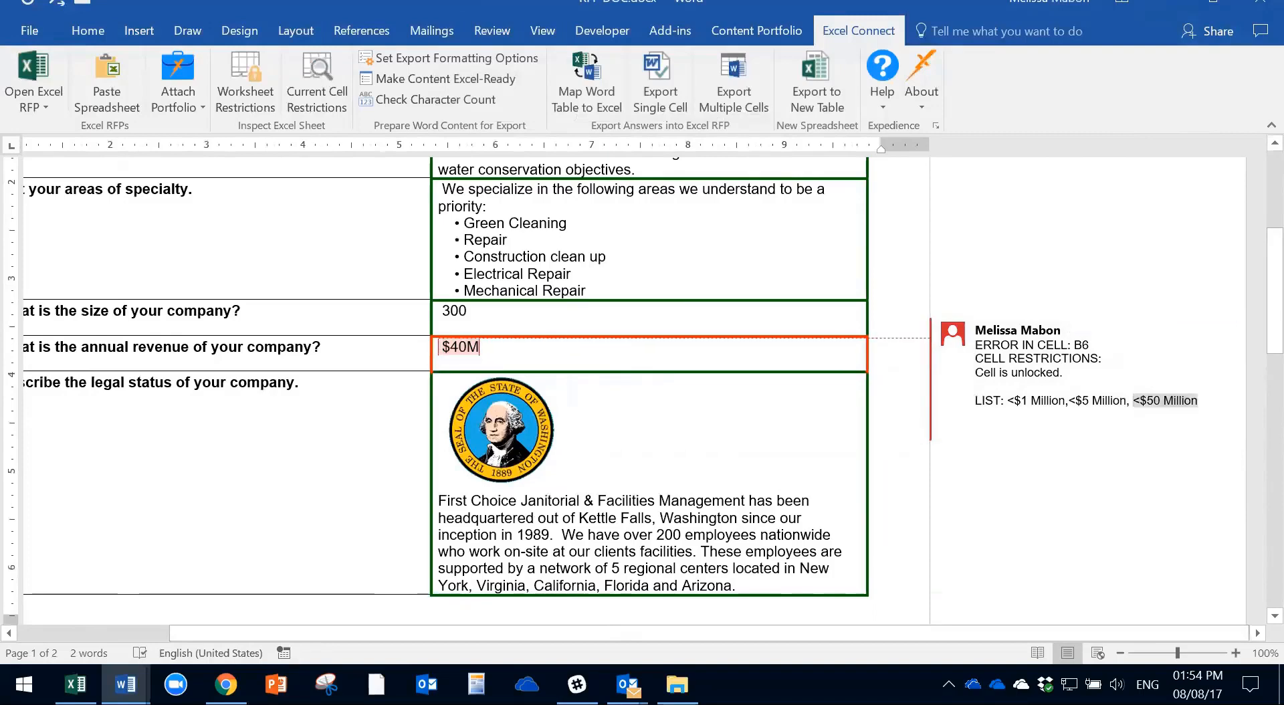
pyautogui.hotkey('ctrl', 'v')
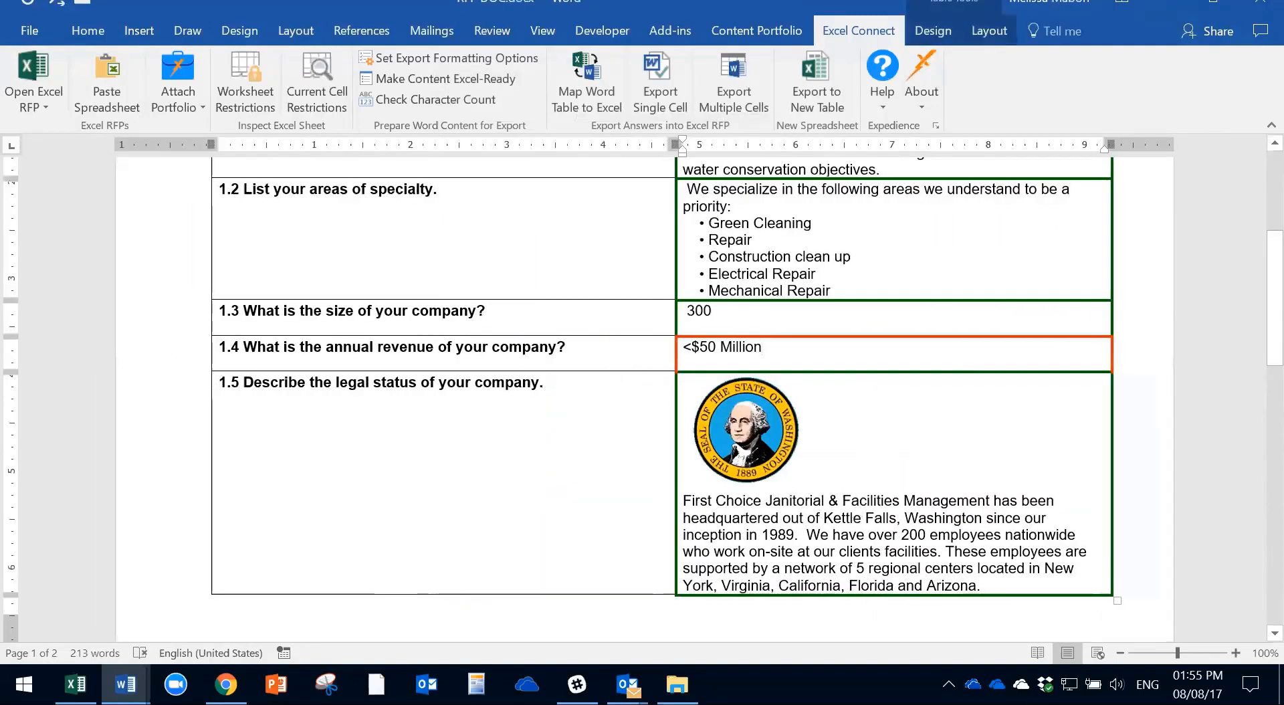
# Export the corrected question 1.4 answer cell into Excel.
pyautogui.rightClick(775, 368)
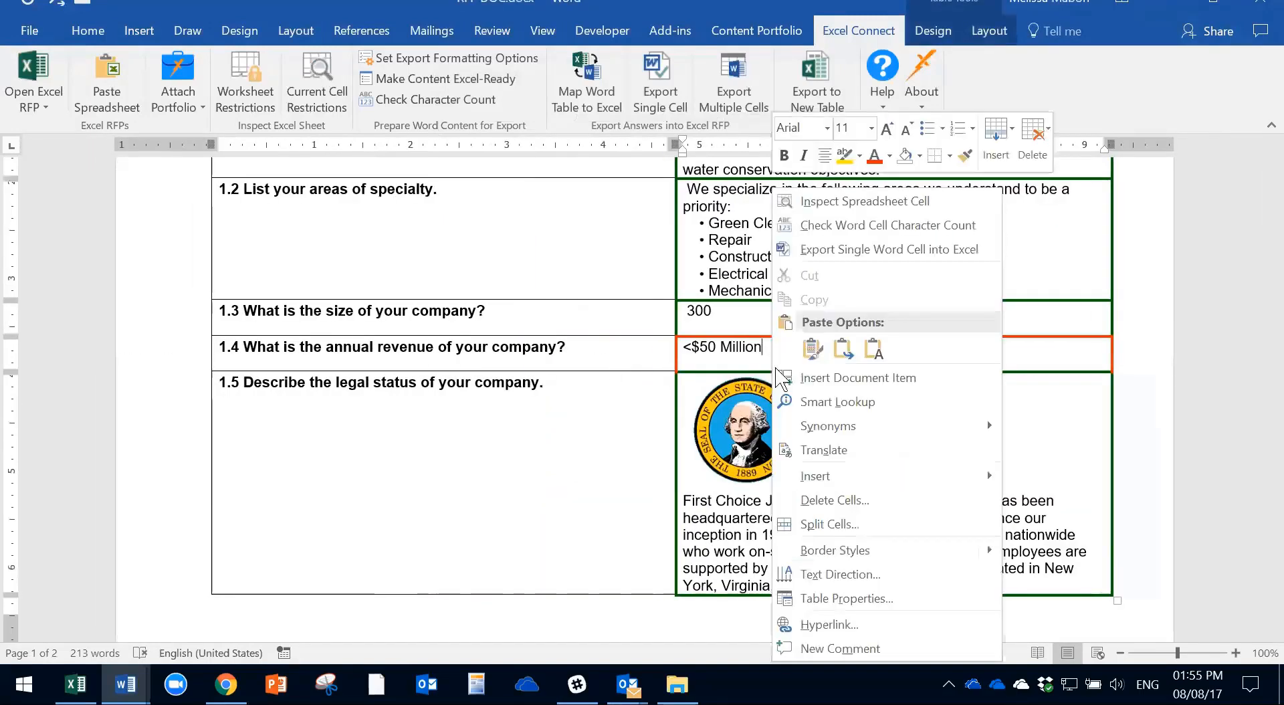
pyautogui.click(902, 380)
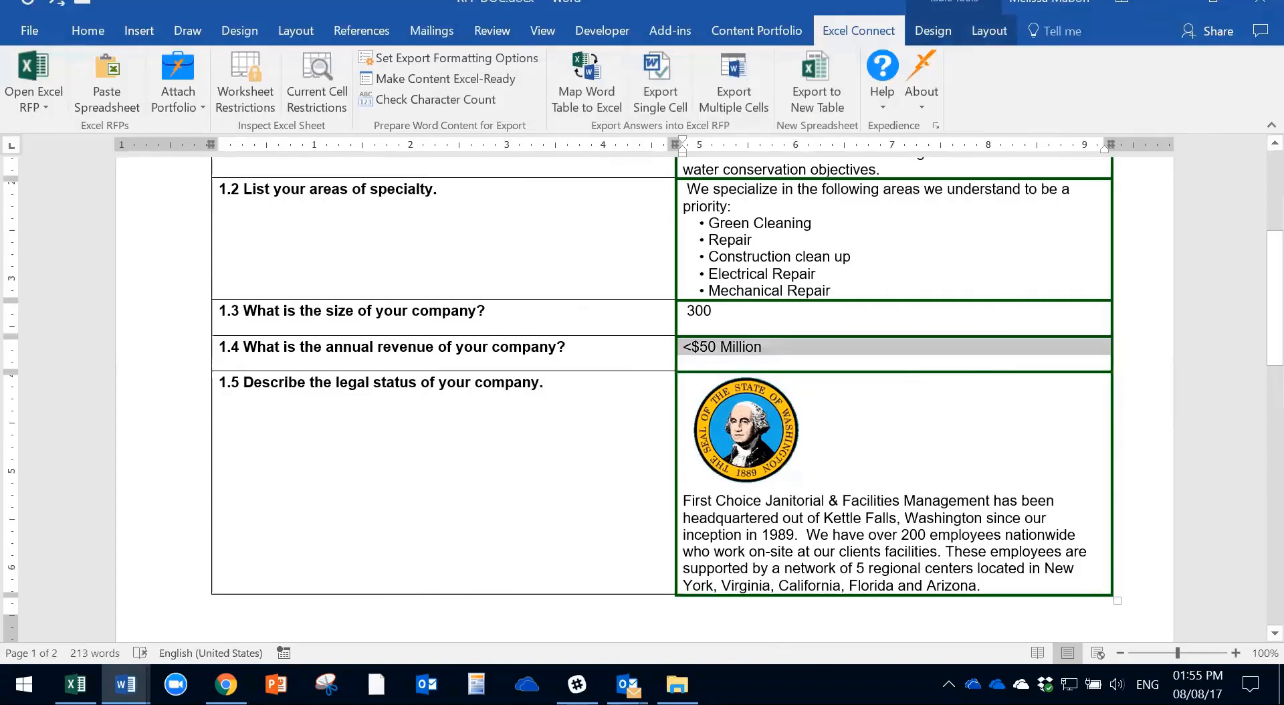
pyautogui.scroll(2, 724, 534)
pyautogui.scroll(-2, 725, 535)
pyautogui.scroll(1, 725, 535)
# Switch to Excel and auto-fit the heights of rows 4 and 7 to their answers in the Bid 15-103 sheet.
pyautogui.click(75, 684)
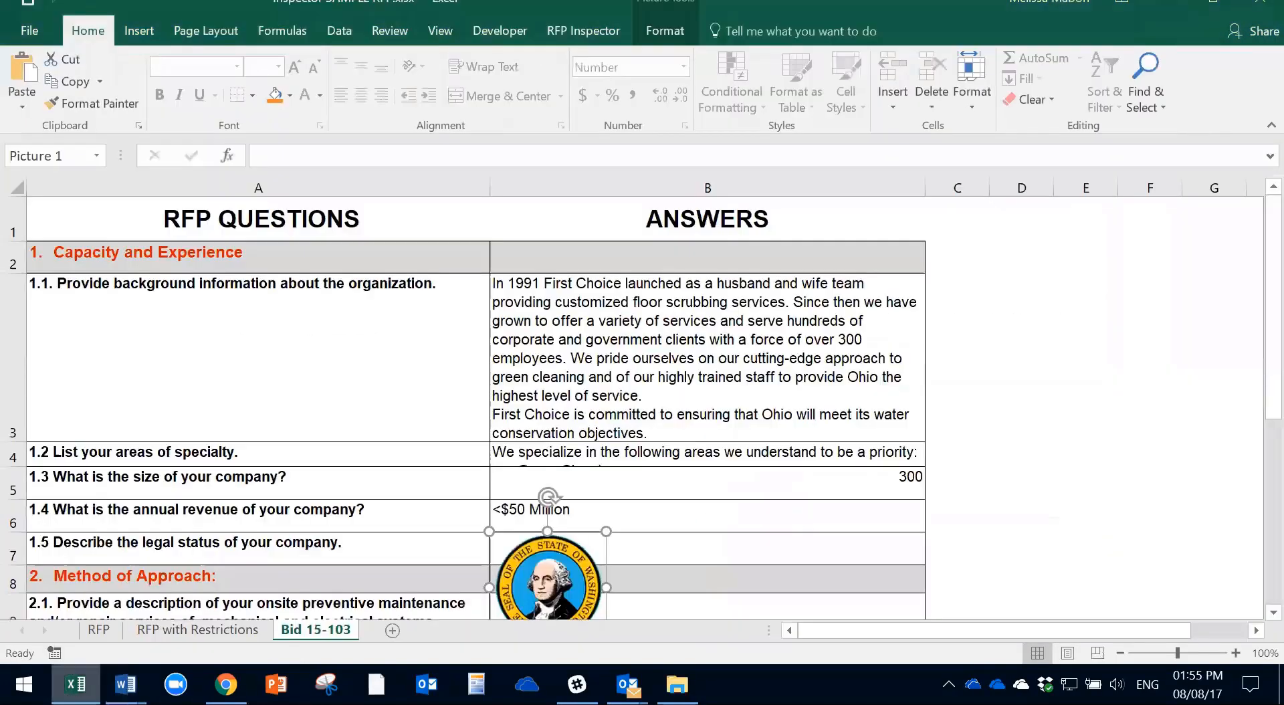
pyautogui.doubleClick(13, 467)
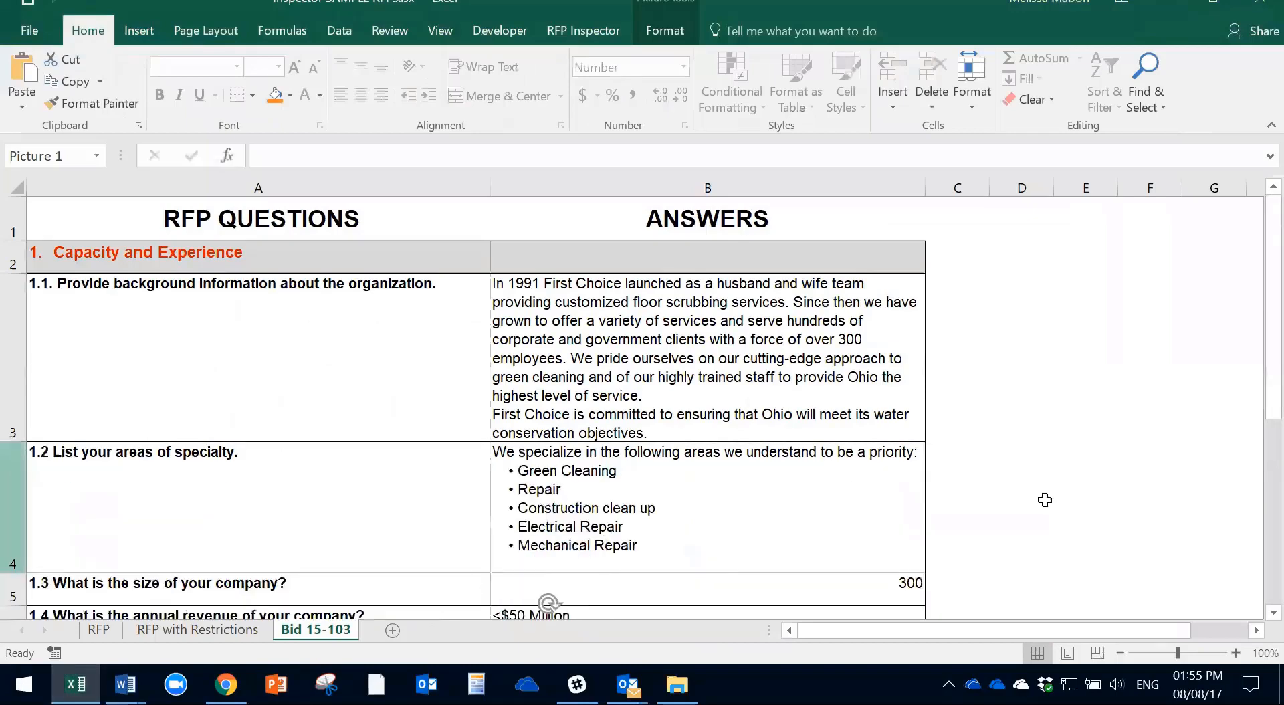
pyautogui.moveTo(1273, 375); pyautogui.dragTo(1273, 434)
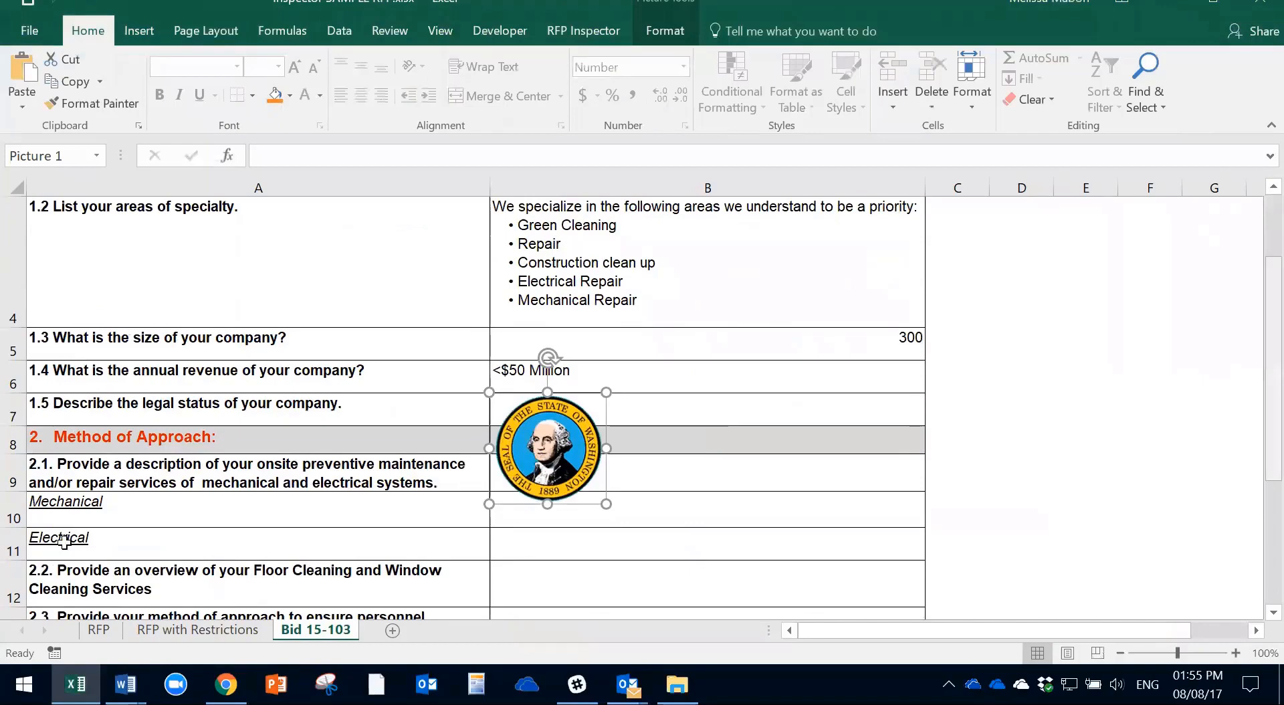
pyautogui.doubleClick(19, 425)
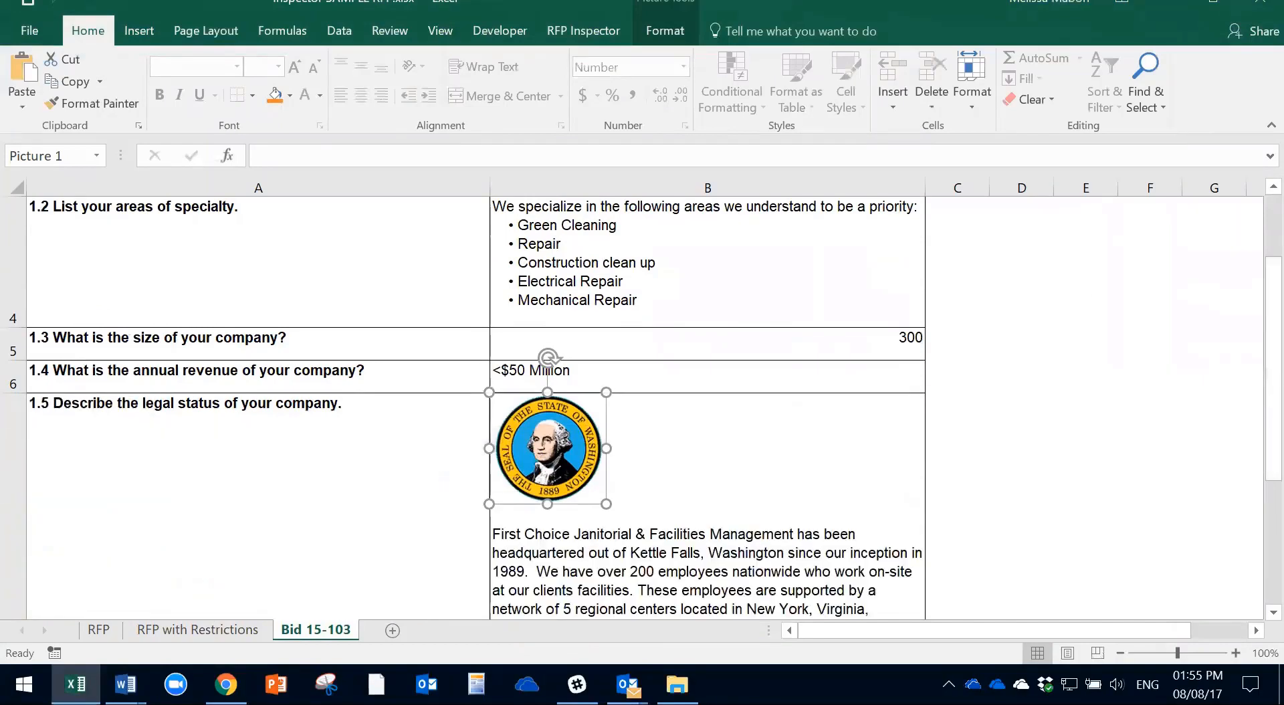
pyautogui.moveTo(1273, 317); pyautogui.dragTo(1274, 339)
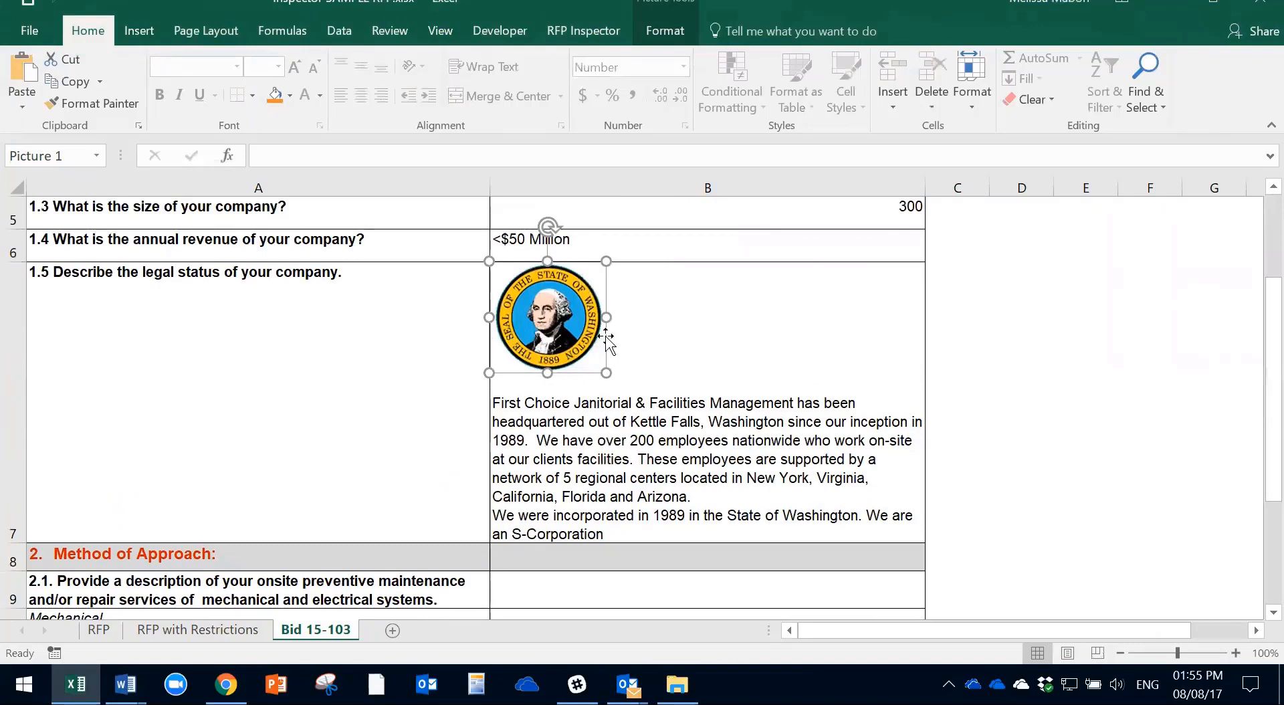
pyautogui.click(756, 438)
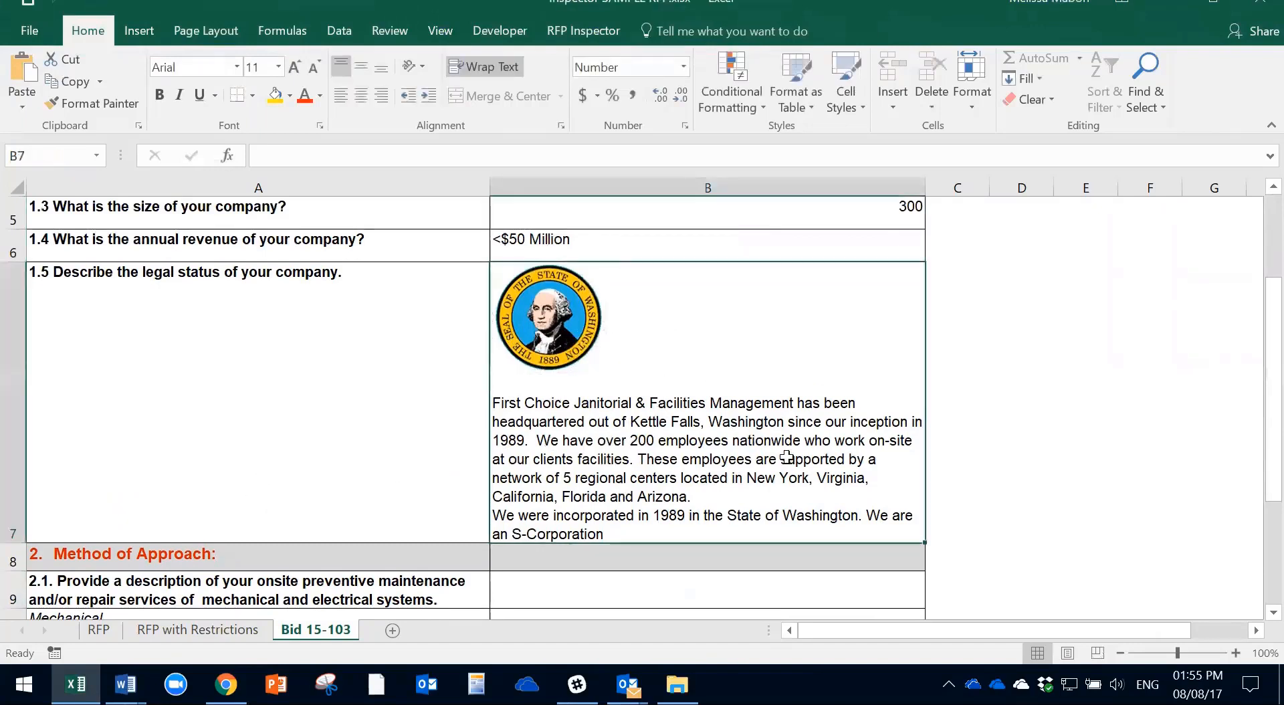
# Review the exported answers in the Bid 15-103 sheet, and compare them with the answer table in RFP DOC in Word.
pyautogui.scroll(-1, 801, 463)
pyautogui.scroll(3, 801, 464)
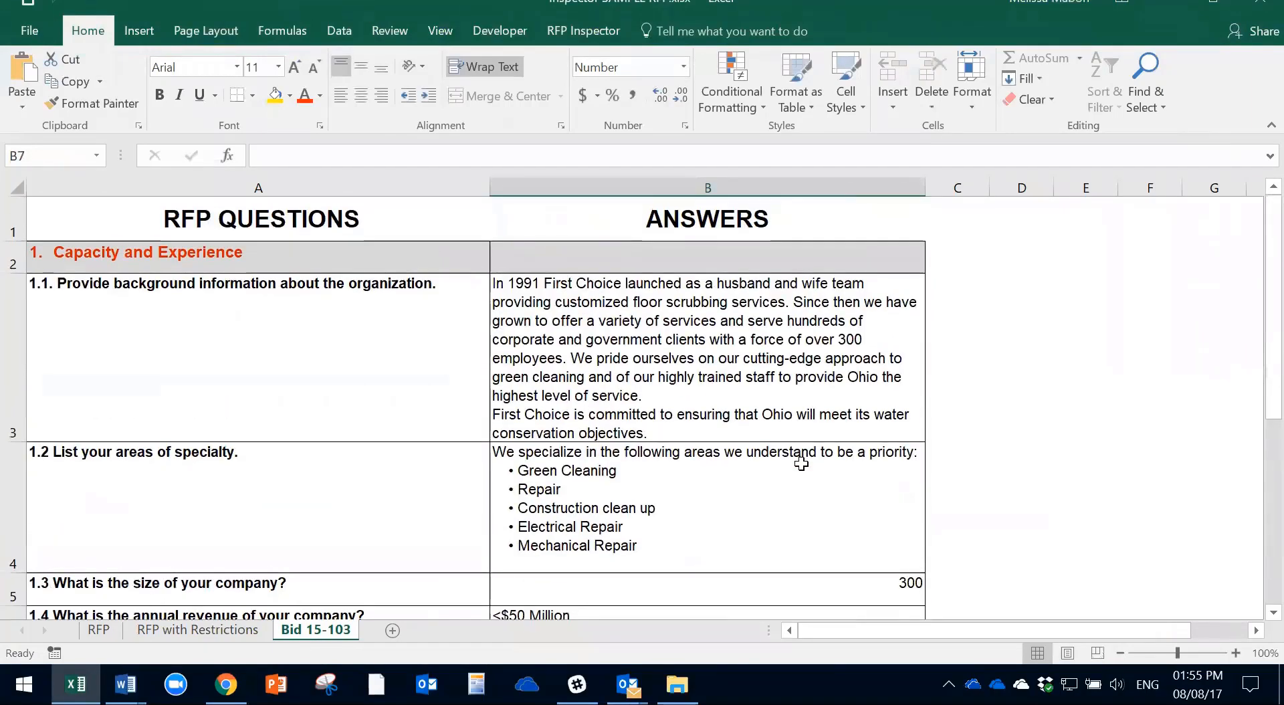
pyautogui.scroll(-1, 801, 464)
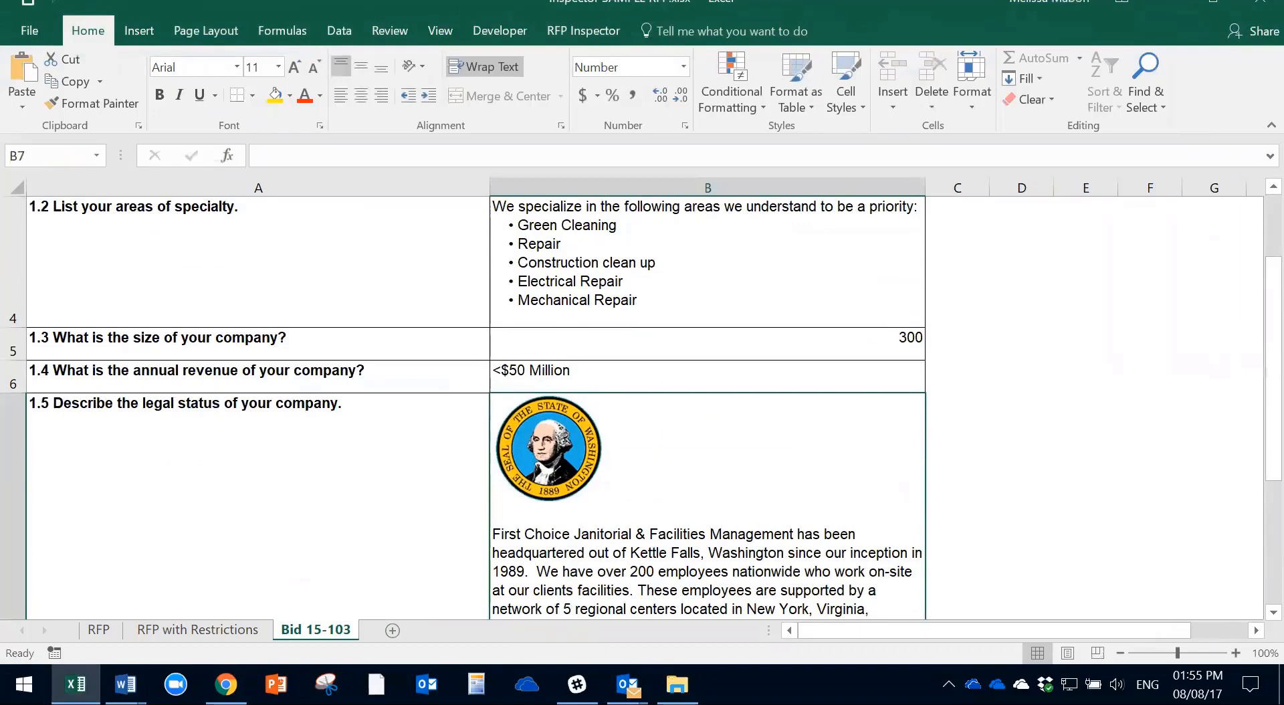
pyautogui.scroll(1, 468, 401)
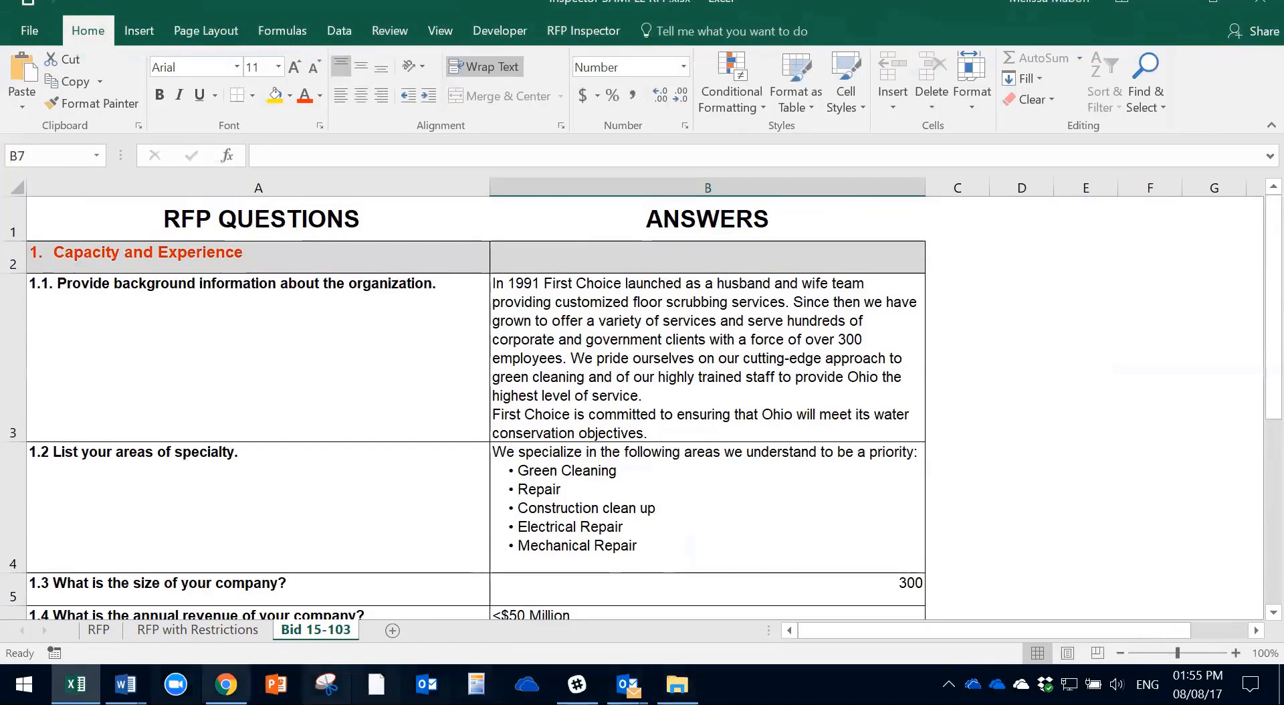
pyautogui.moveTo(125, 684)
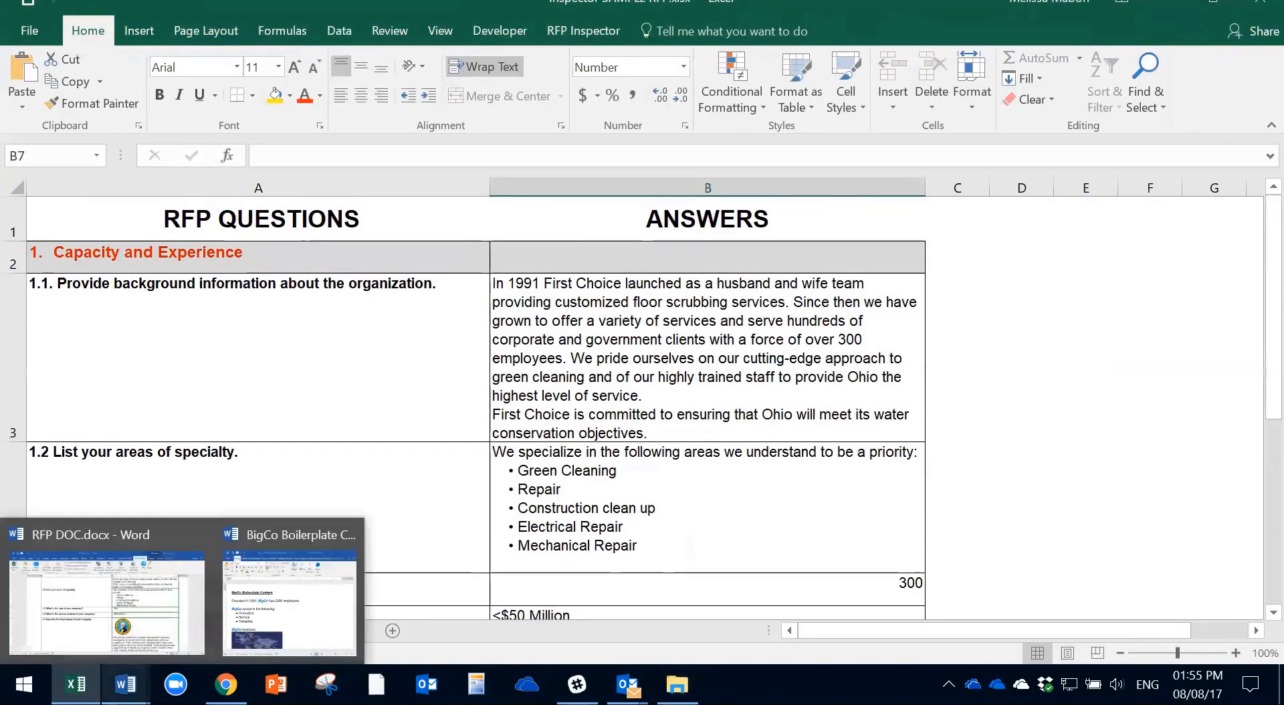
pyautogui.click(107, 595)
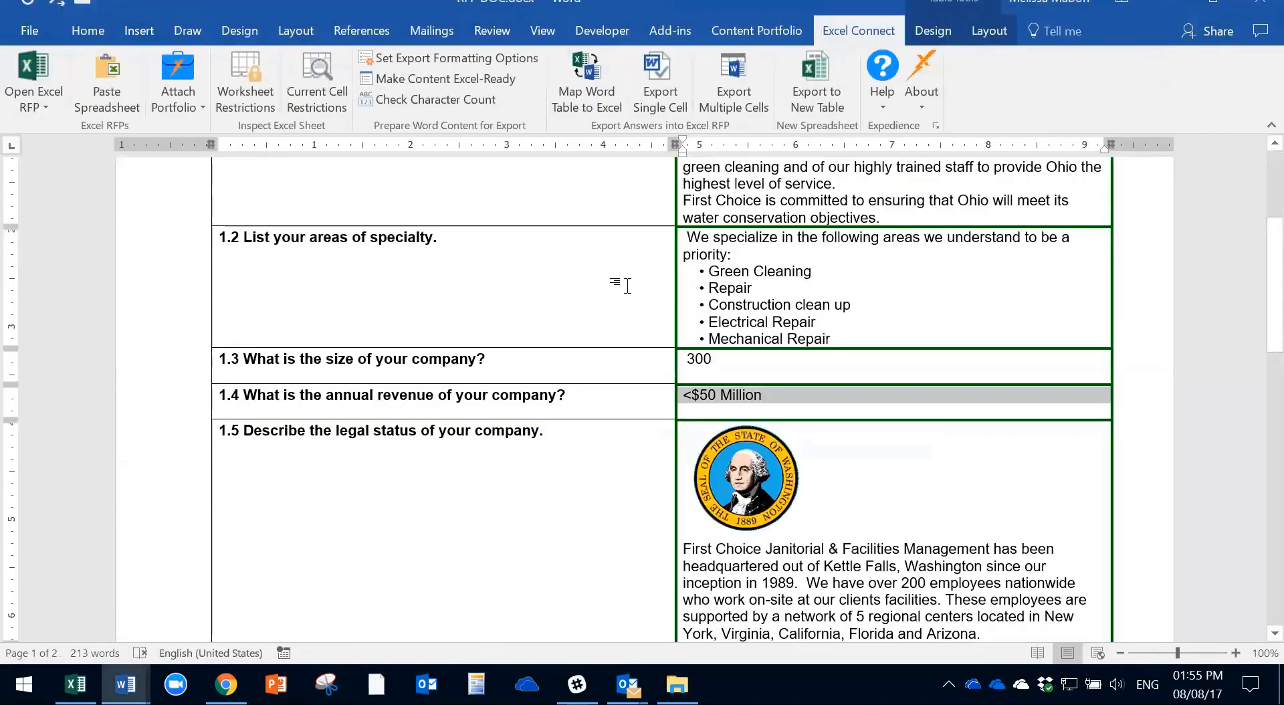
pyautogui.scroll(3, 467, 441)
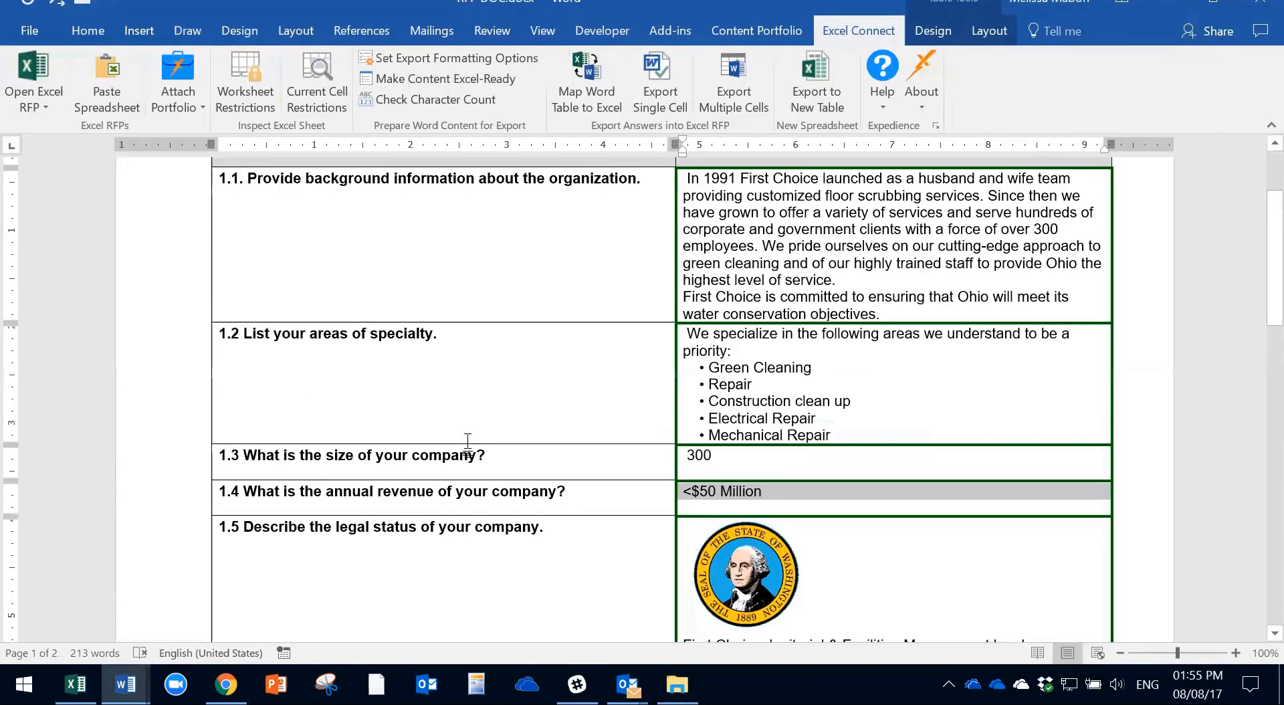
pyautogui.scroll(1, 467, 447)
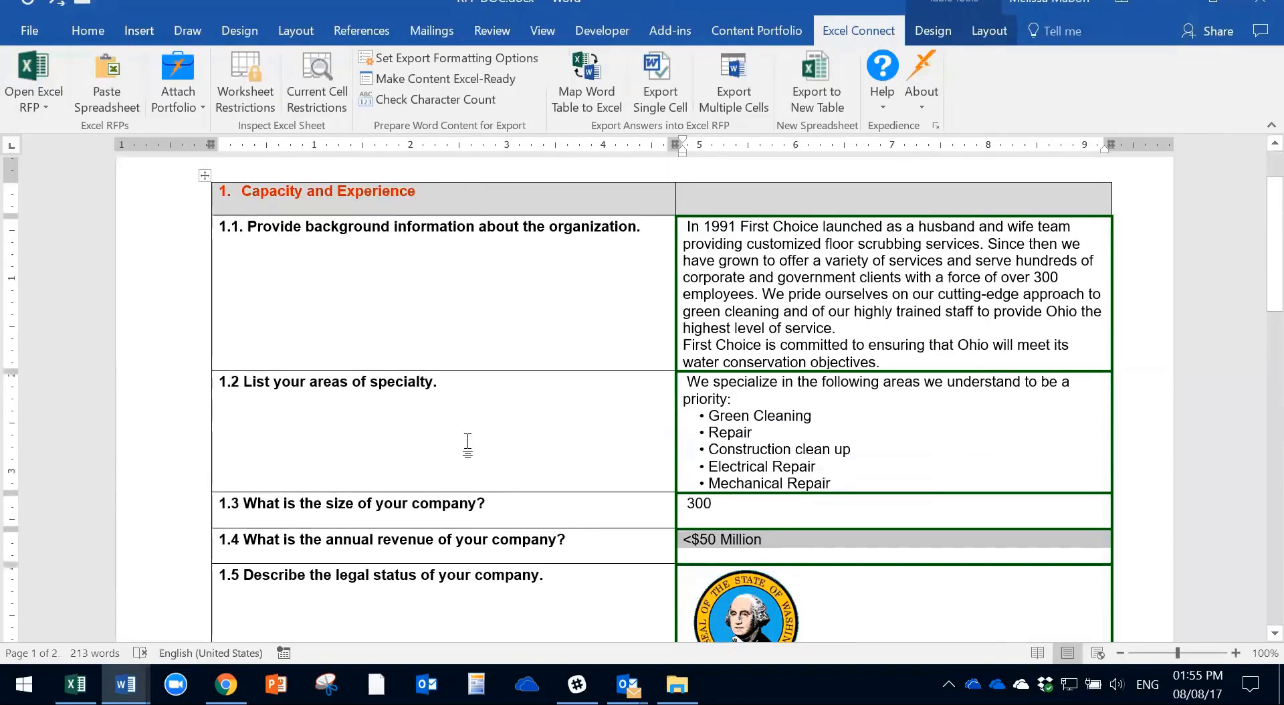